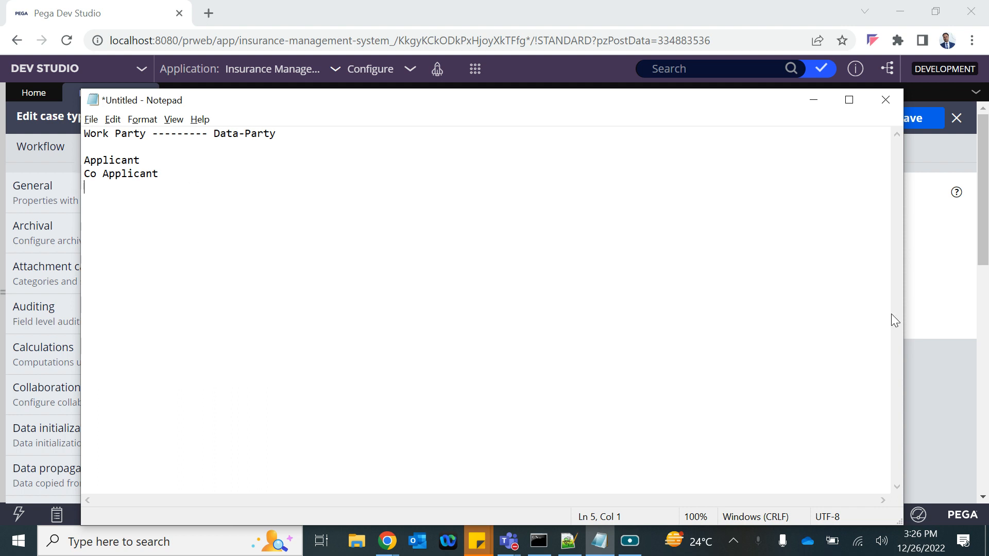
Step: Switch to Pega Dev Studio and review the Insurance Plan workflow steps, including Apply, New Customer ?, Send approval email and Create case
{"action": "left_click", "coordinate": [957, 291]}
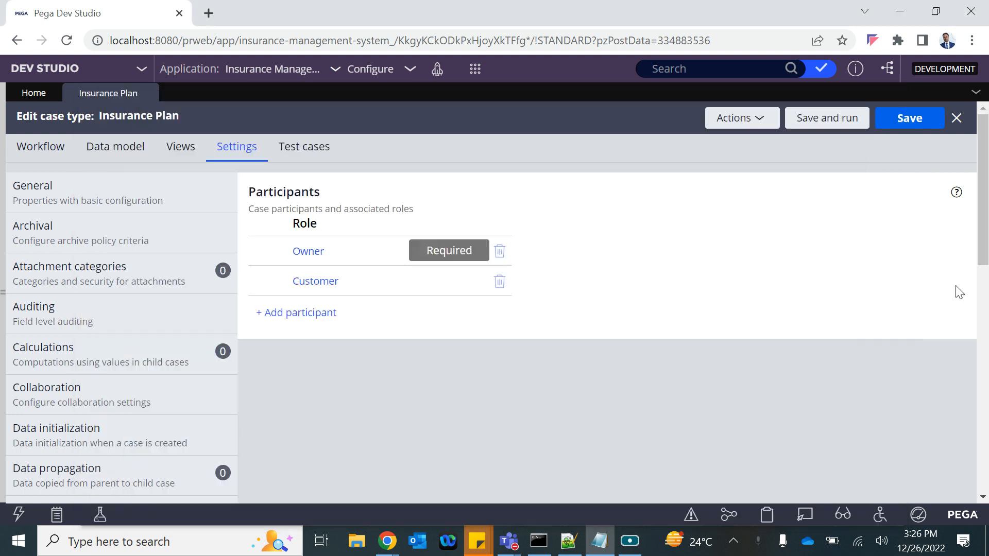
{"action": "left_click", "coordinate": [49, 151]}
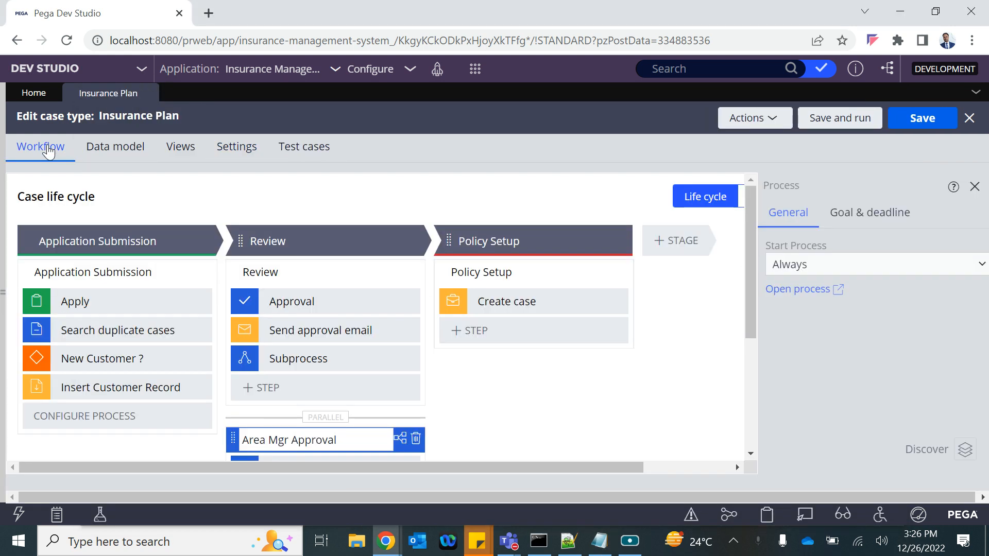
{"action": "left_click", "coordinate": [93, 302]}
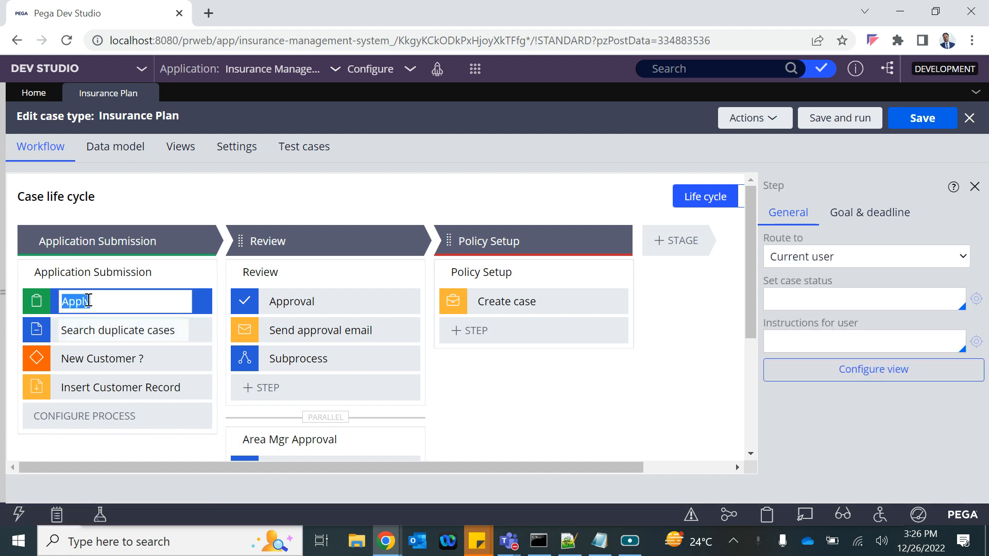
{"action": "left_click", "coordinate": [86, 303]}
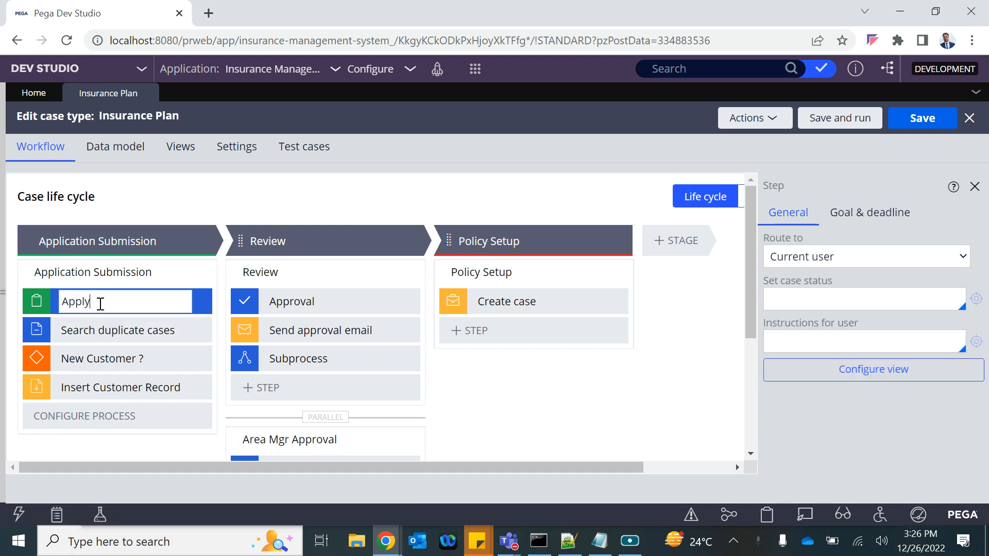
{"action": "left_click", "coordinate": [753, 118]}
{"action": "left_click", "coordinate": [714, 164]}
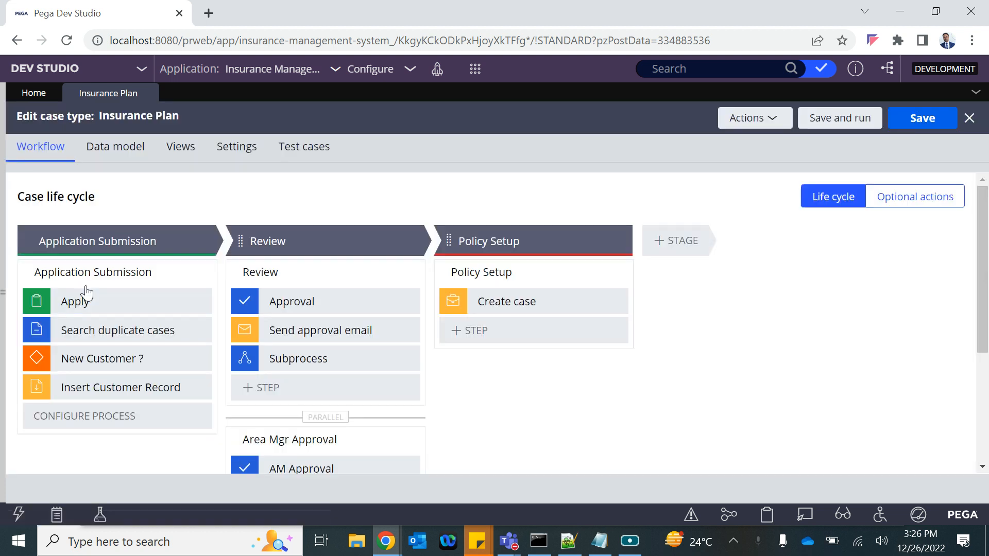
{"action": "left_click", "coordinate": [70, 299]}
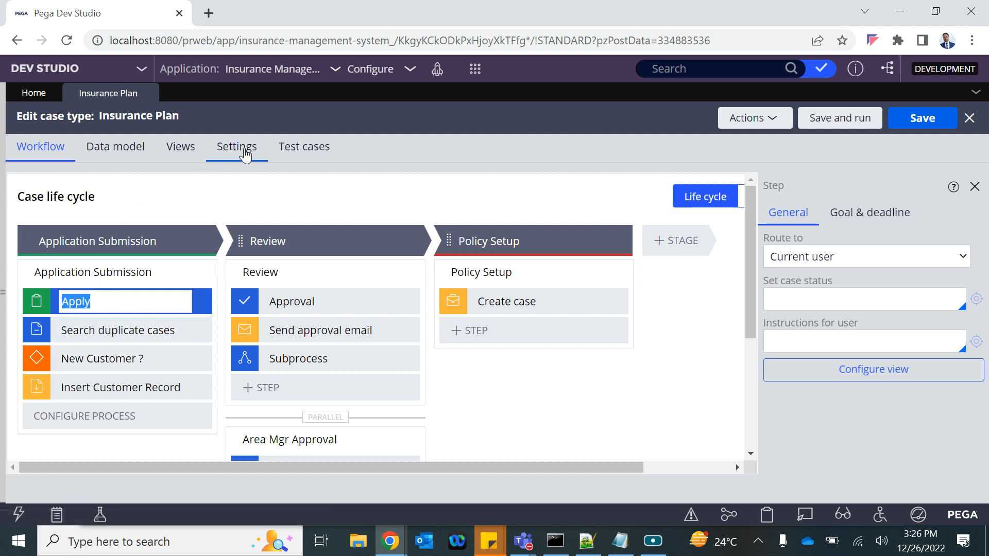
{"action": "left_click", "coordinate": [106, 361]}
{"action": "left_click", "coordinate": [311, 332]}
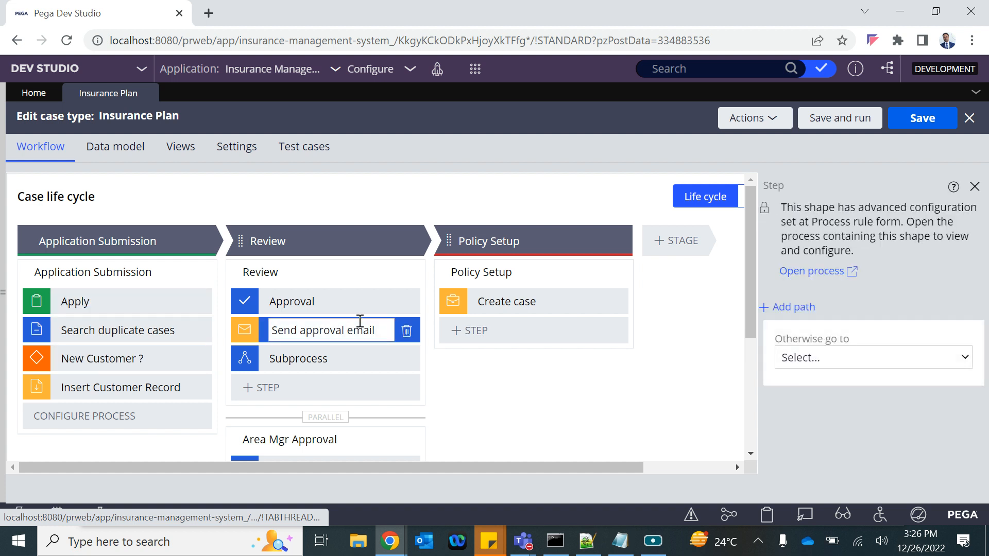
{"action": "left_click", "coordinate": [536, 303]}
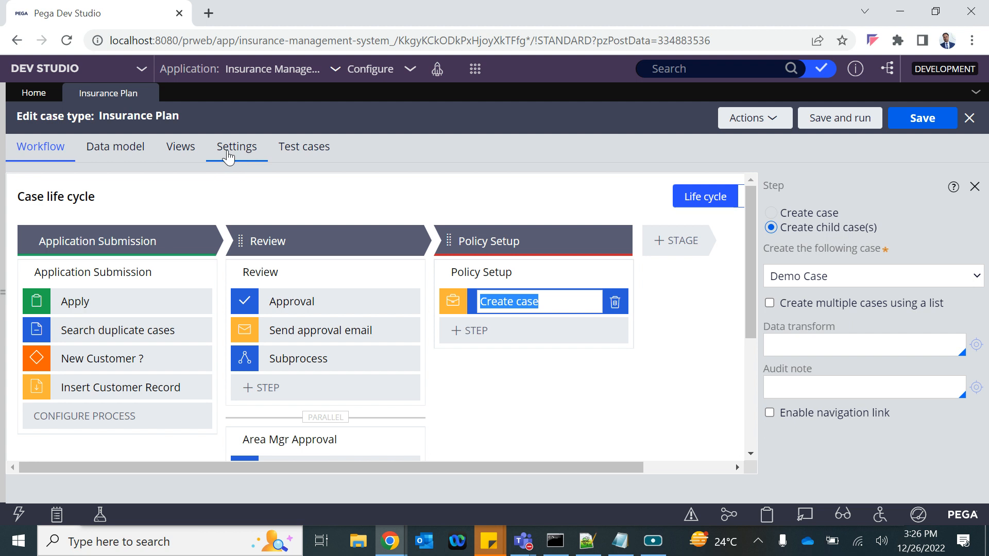
Step: Open the case type's Participants settings and inspect the configuration of the Customer role
{"action": "left_click", "coordinate": [229, 157]}
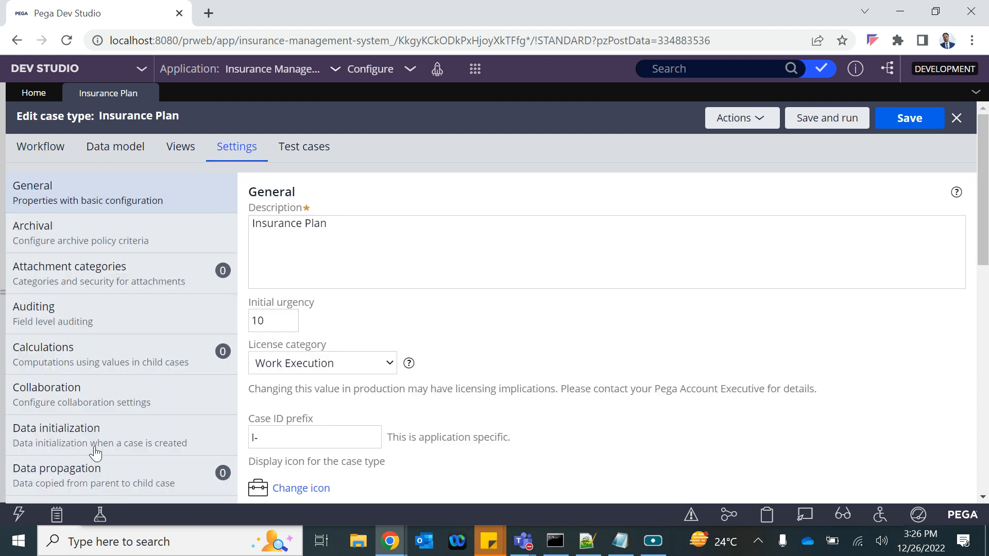
{"action": "scroll", "coordinate": [96, 452], "scroll_direction": "down", "scroll_amount": 2}
{"action": "scroll", "coordinate": [82, 444], "scroll_direction": "up", "scroll_amount": 2}
{"action": "scroll", "coordinate": [106, 381], "scroll_direction": "down", "scroll_amount": 2}
{"action": "scroll", "coordinate": [107, 395], "scroll_direction": "down", "scroll_amount": 2}
{"action": "scroll", "coordinate": [107, 394], "scroll_direction": "down", "scroll_amount": 3}
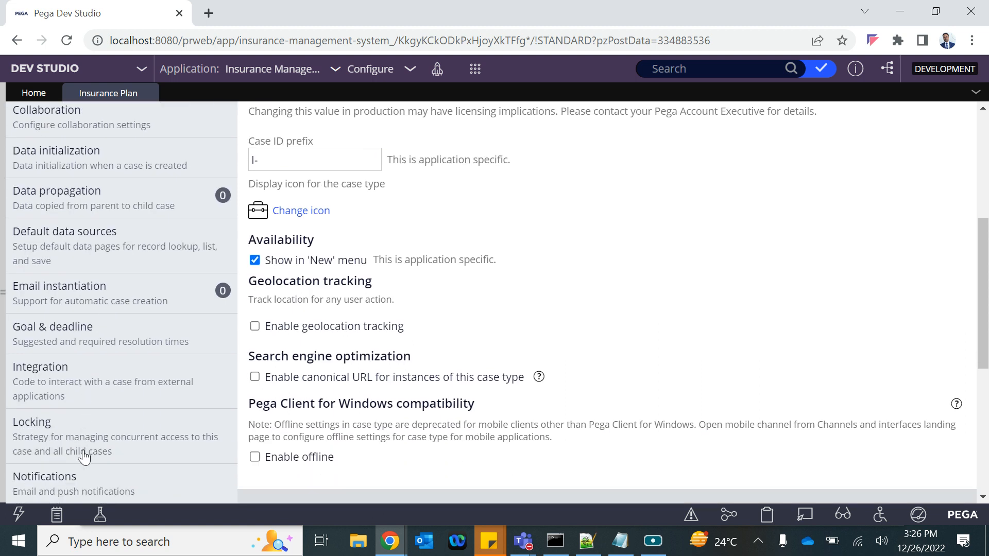
{"action": "left_click", "coordinate": [64, 444]}
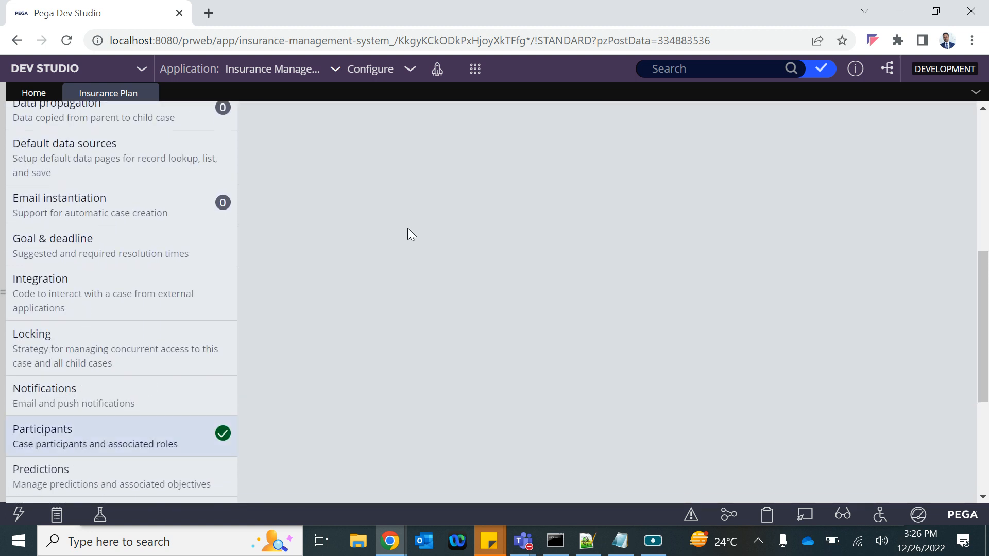
{"action": "scroll", "coordinate": [390, 225], "scroll_direction": "up", "scroll_amount": 5}
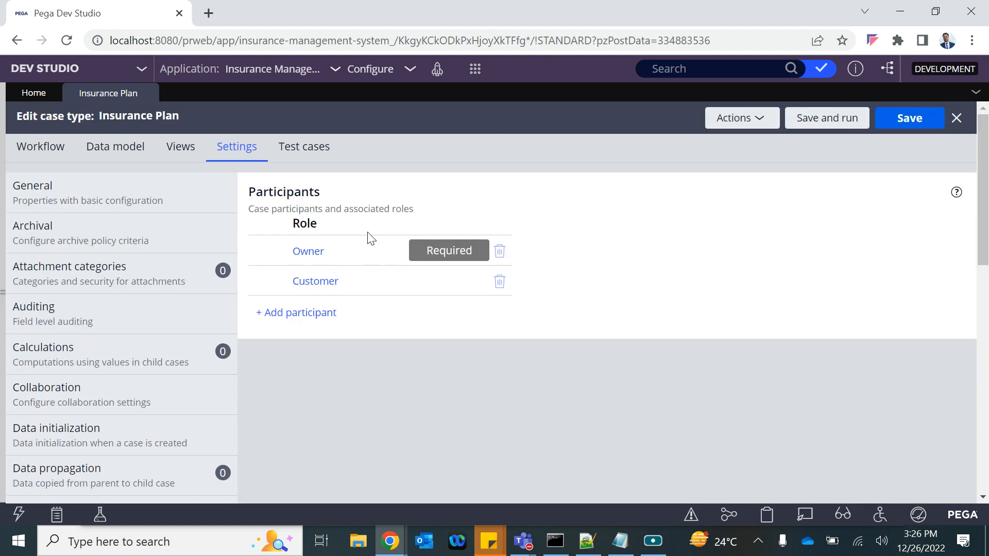
{"action": "left_click", "coordinate": [308, 282]}
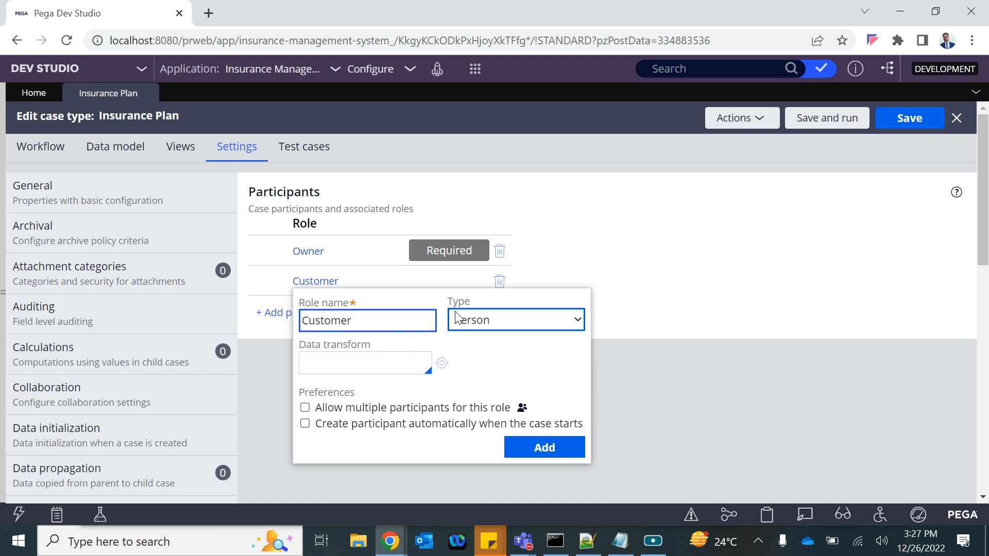
{"action": "left_click", "coordinate": [416, 163]}
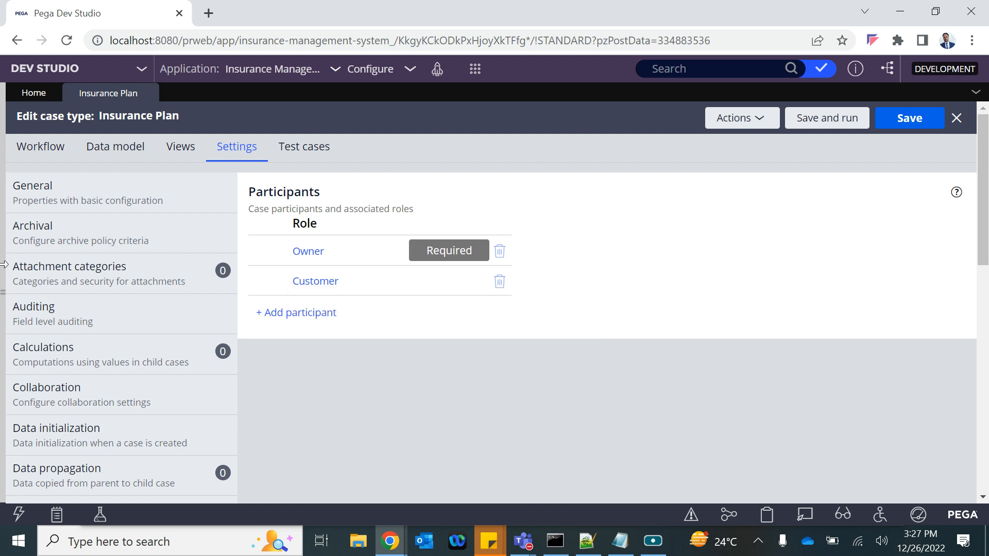
Step: Return to the Insurance Plan workflow, select the Apply step and create a new Insurance Plan case with the explorer collapsed
{"action": "left_click", "coordinate": [3, 290]}
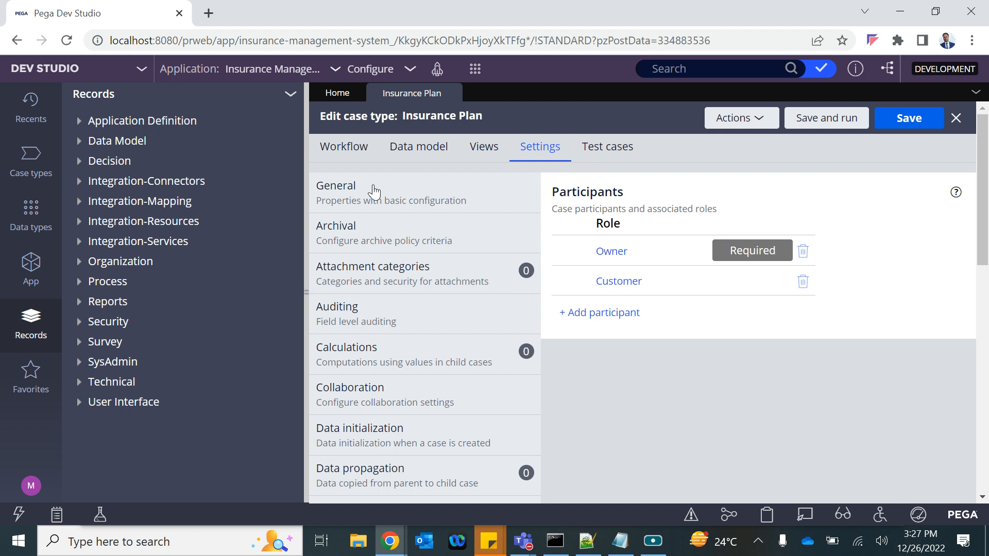
{"action": "left_click", "coordinate": [346, 147]}
{"action": "left_click", "coordinate": [417, 296]}
{"action": "left_click", "coordinate": [395, 301]}
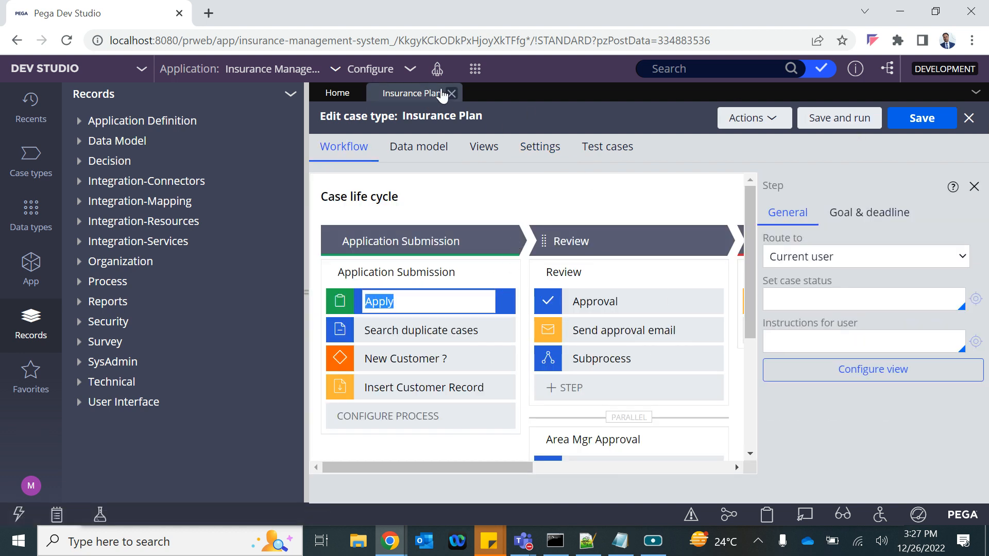
{"action": "left_click", "coordinate": [475, 68]}
{"action": "left_click", "coordinate": [491, 87]}
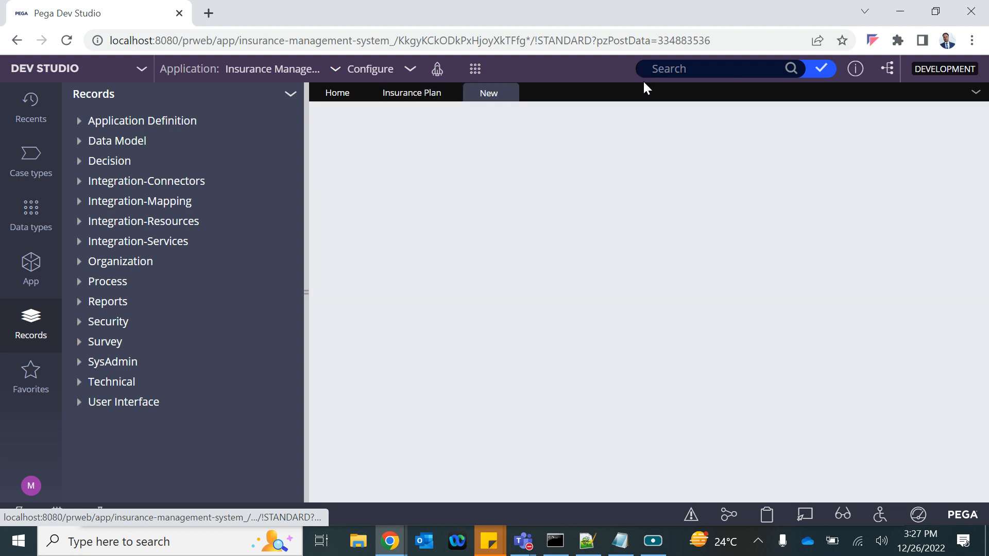
{"action": "left_click", "coordinate": [305, 277]}
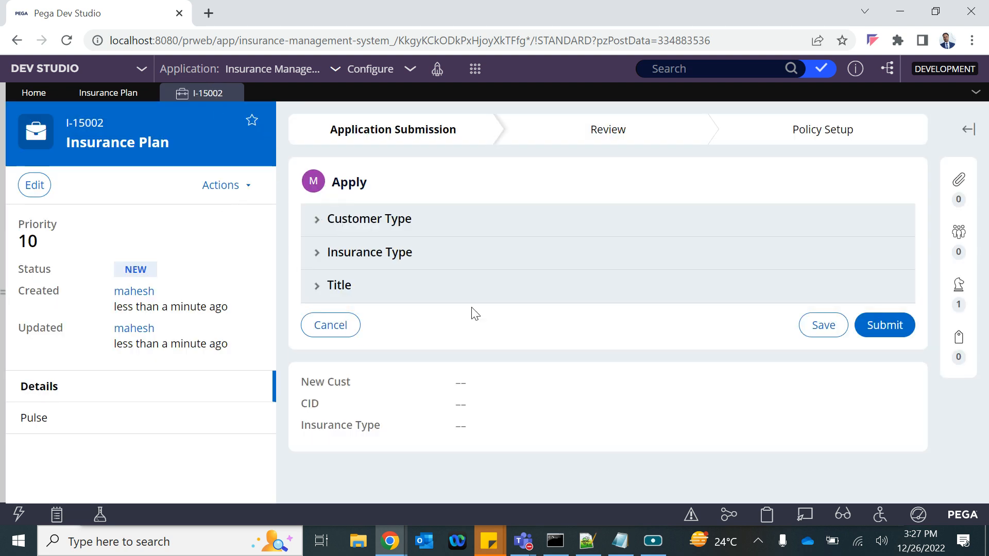
Step: Set New Customer ? to No in the Customer Type section and enter the existing customer's CID
{"action": "left_click", "coordinate": [490, 226]}
{"action": "left_click", "coordinate": [335, 264]}
{"action": "left_click", "coordinate": [335, 301]}
{"action": "left_click", "coordinate": [363, 268]}
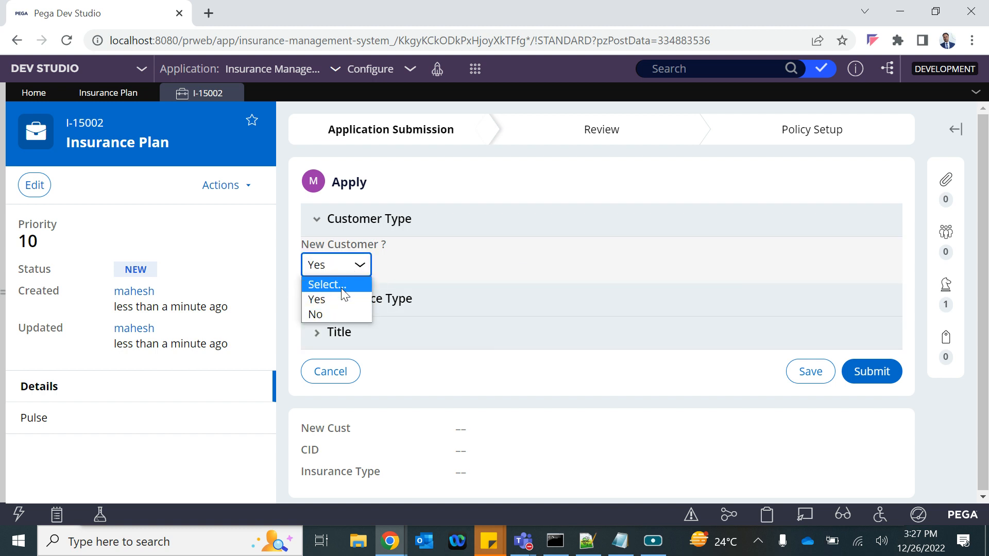
{"action": "left_click", "coordinate": [330, 315]}
{"action": "left_click", "coordinate": [353, 301]}
{"action": "type", "text": "CU"}
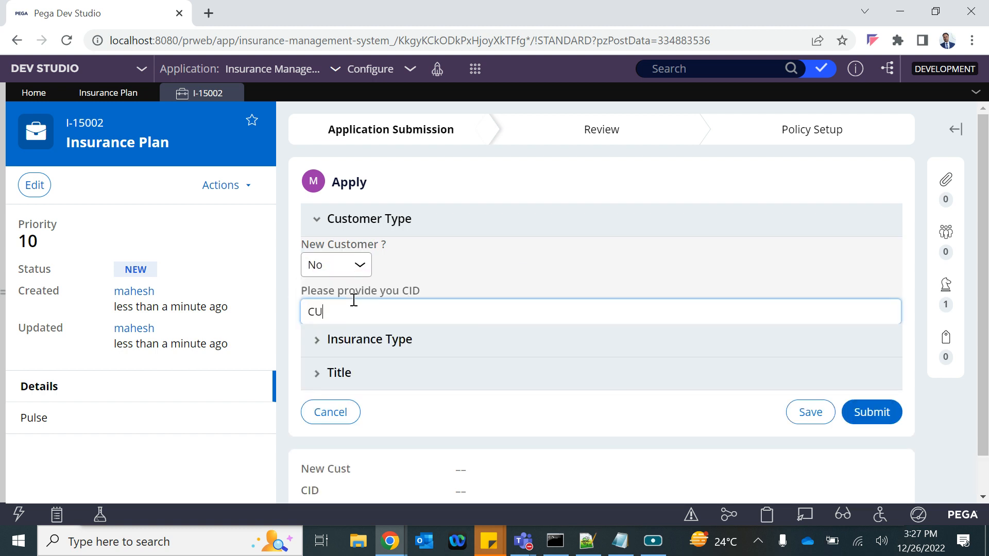
{"action": "type", "text": "ST-0001"}
{"action": "left_click", "coordinate": [503, 272]}
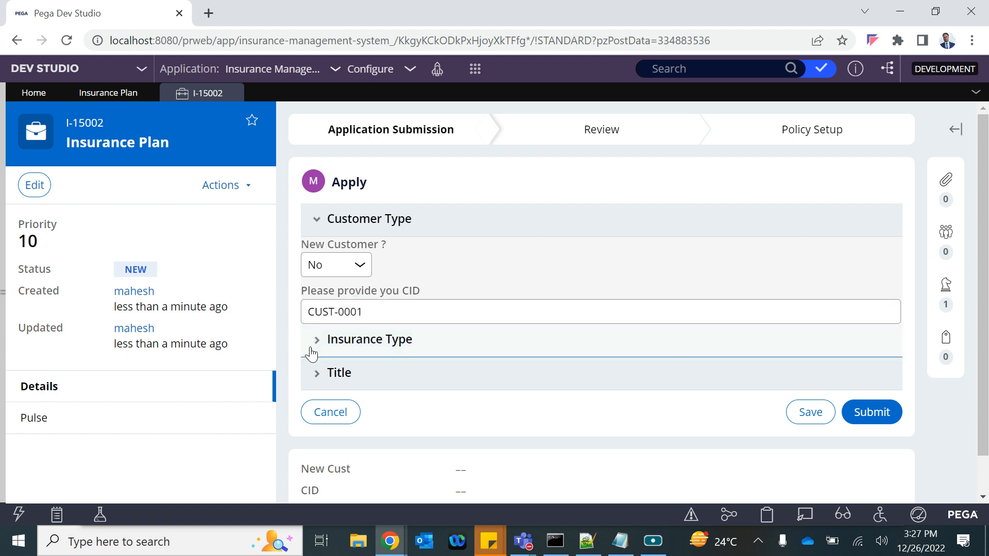
{"action": "left_click", "coordinate": [382, 315]}
{"action": "left_click_drag", "start_coordinate": [355, 318], "coordinate": [244, 275]}
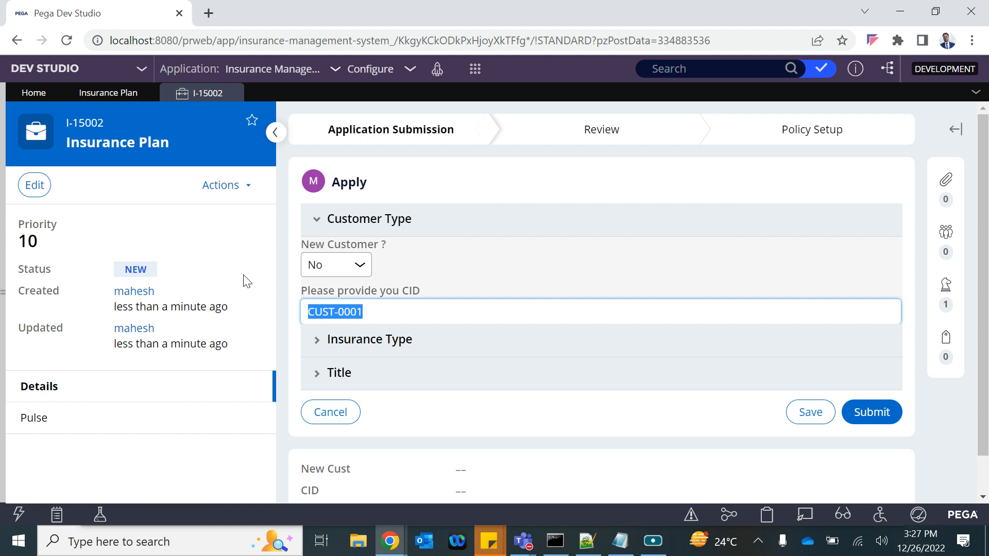
Step: Set the insurance type to Auto and expand the Title section to review the customer's details
{"action": "left_click", "coordinate": [329, 340]}
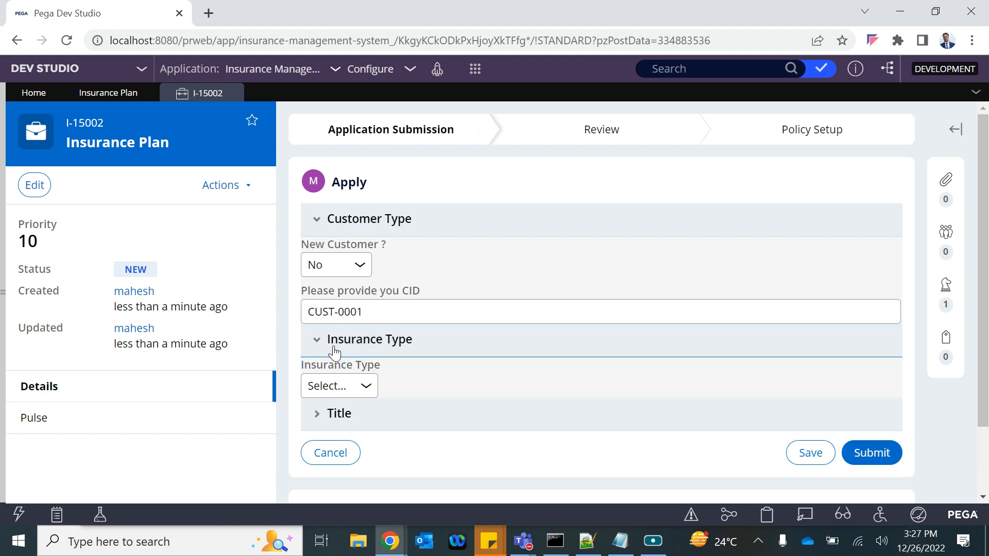
{"action": "left_click", "coordinate": [338, 387]}
{"action": "left_click", "coordinate": [320, 421]}
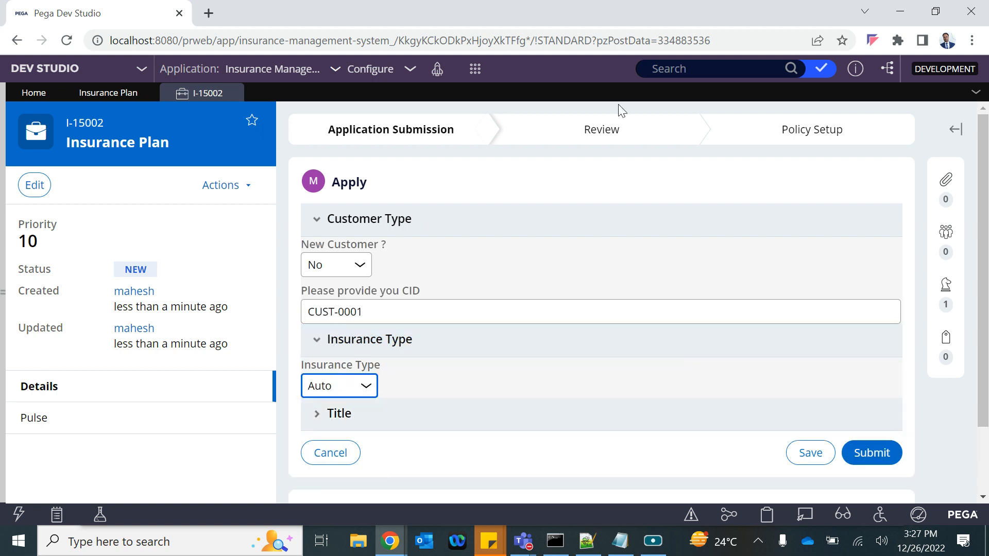
{"action": "left_click", "coordinate": [323, 419]}
{"action": "scroll", "coordinate": [481, 406], "scroll_direction": "down", "scroll_amount": 5}
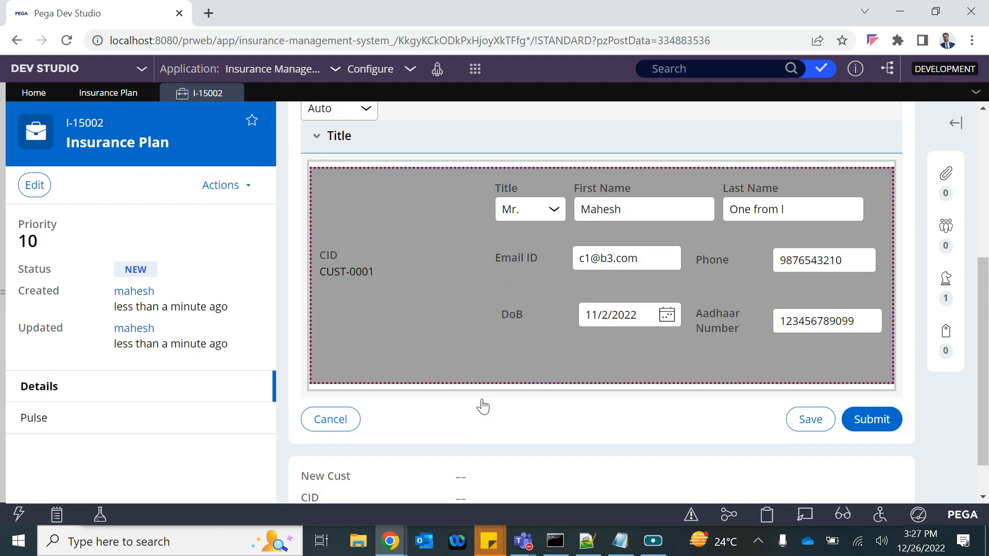
{"action": "scroll", "coordinate": [481, 406], "scroll_direction": "up", "scroll_amount": 5}
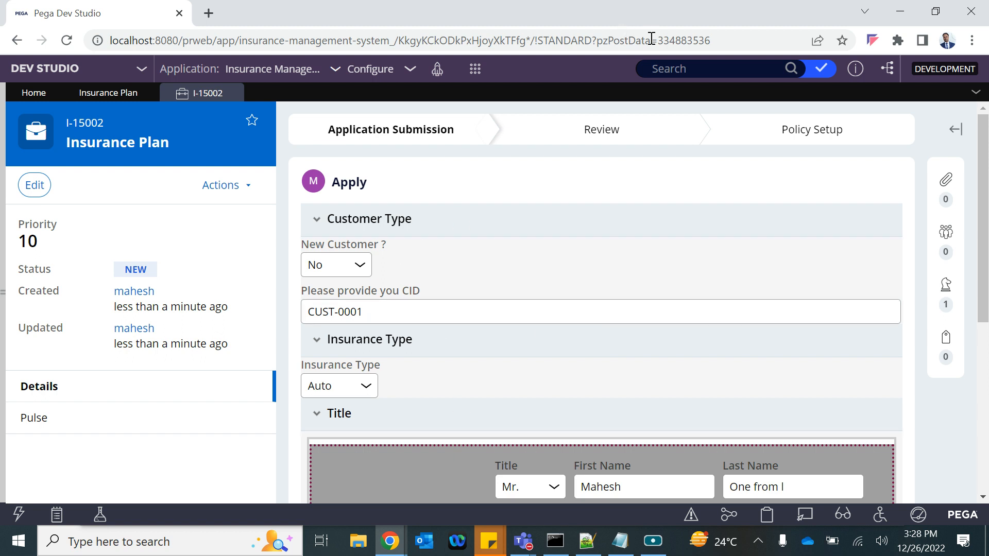
Step: Search for addworkobjectparty and open the addWorkObjectParty activity of the Work- class
{"action": "left_click", "coordinate": [664, 71]}
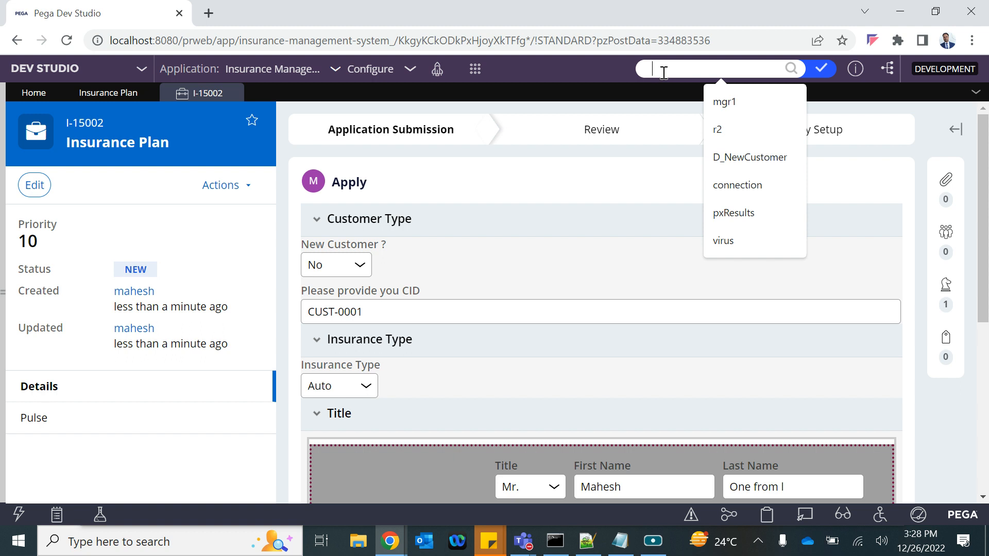
{"action": "type", "text": "add"}
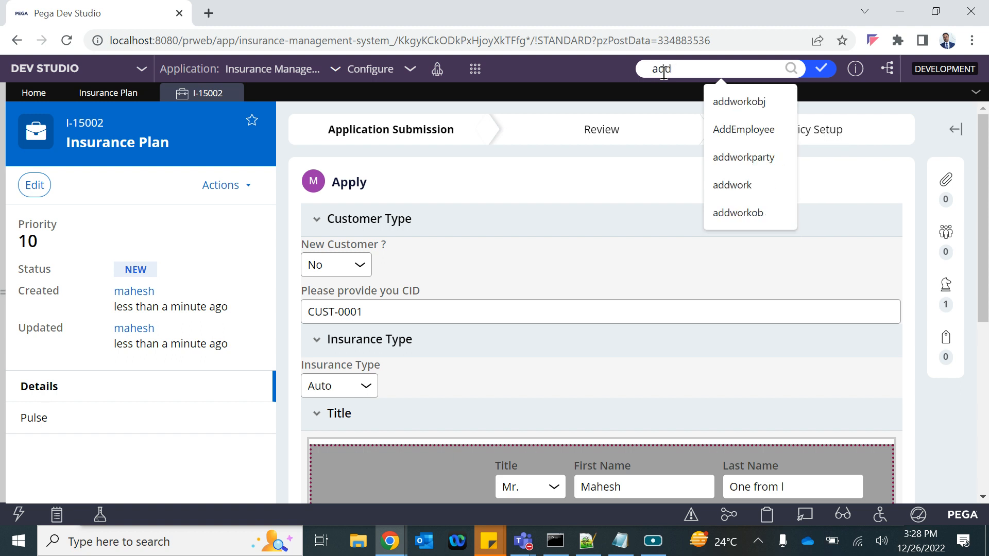
{"action": "type", "text": "work"}
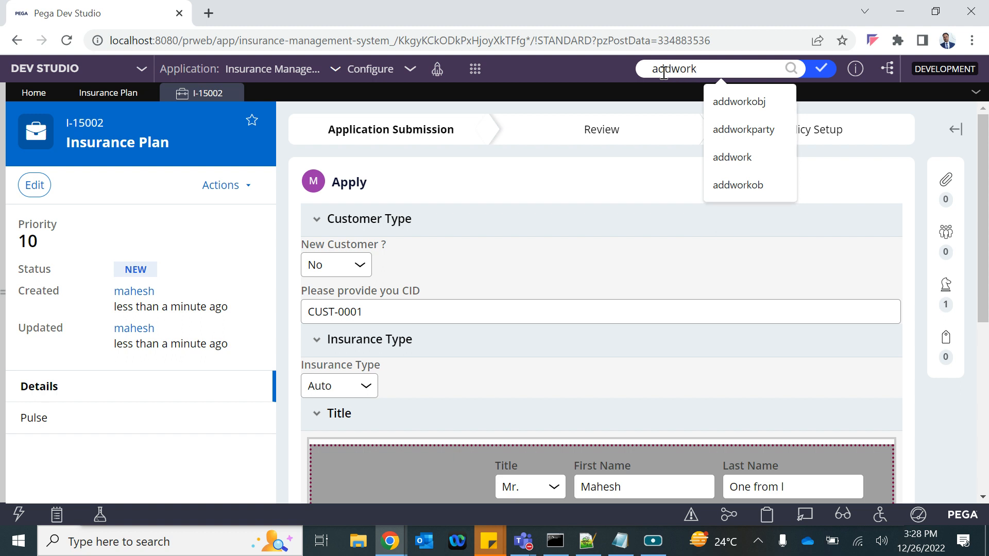
{"action": "type", "text": "objectpar"}
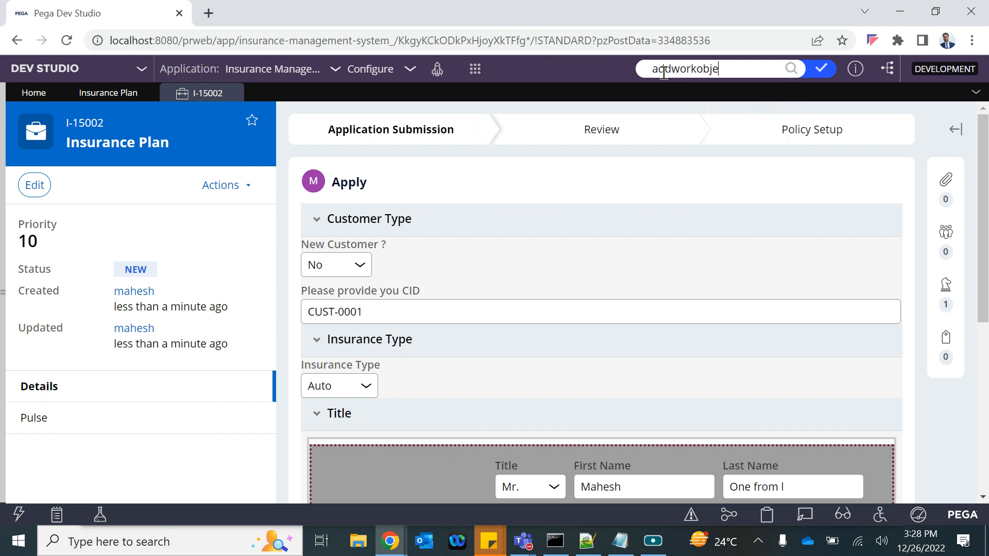
{"action": "type", "text": "ty"}
{"action": "key", "text": "Return"}
{"action": "left_click", "coordinate": [421, 145]}
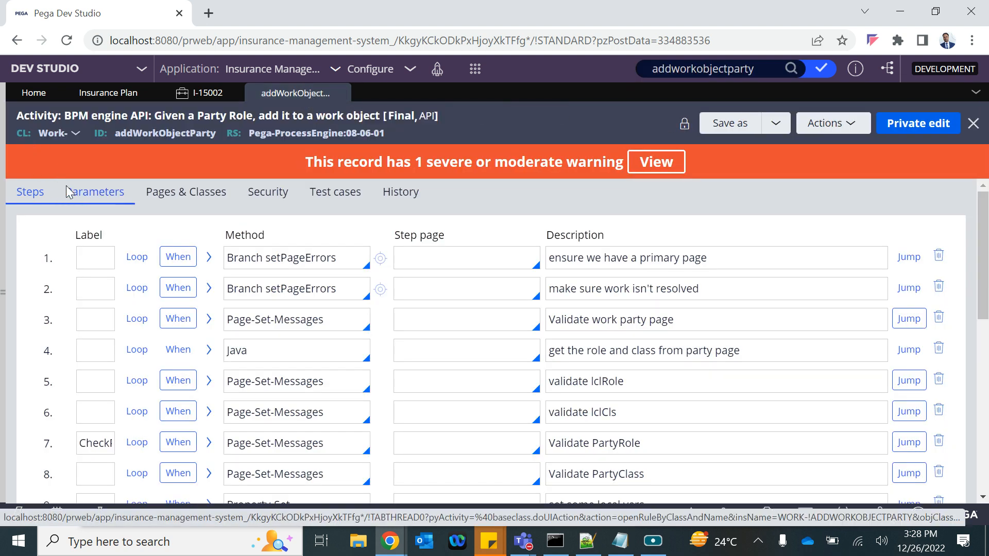
Step: Examine the activity's PartyRole, PartyClass and PartyModel parameters
{"action": "left_click", "coordinate": [77, 193]}
{"action": "left_click", "coordinate": [82, 324]}
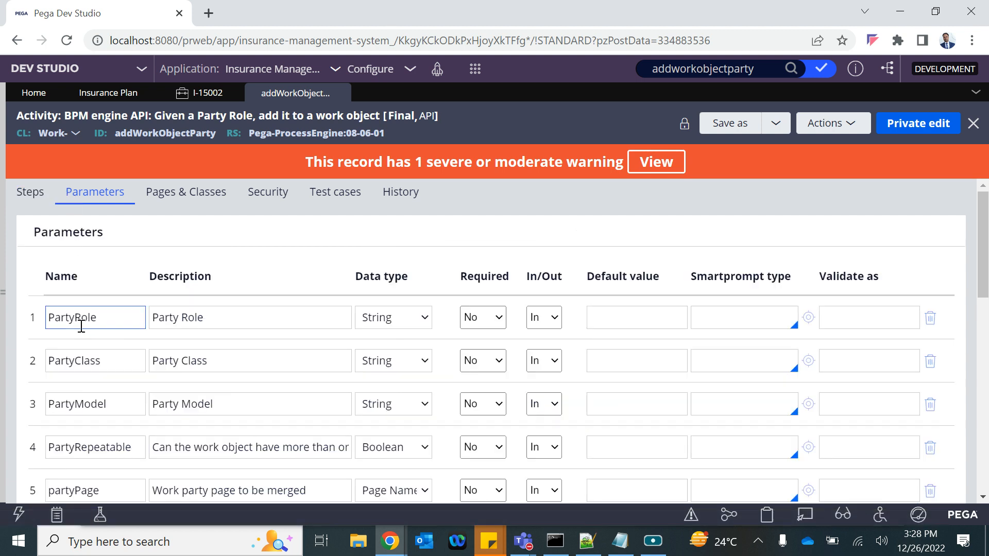
{"action": "double_click", "coordinate": [74, 316]}
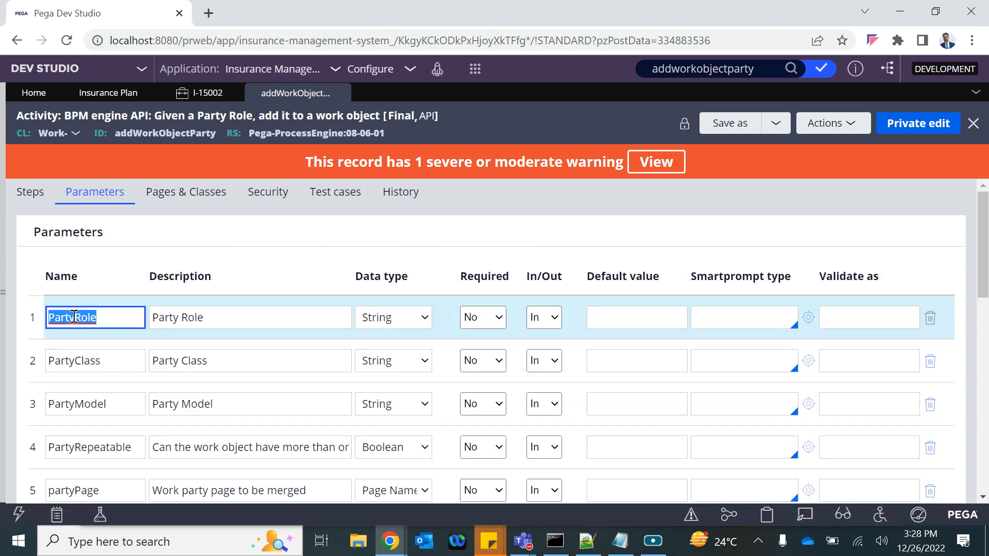
{"action": "double_click", "coordinate": [72, 361]}
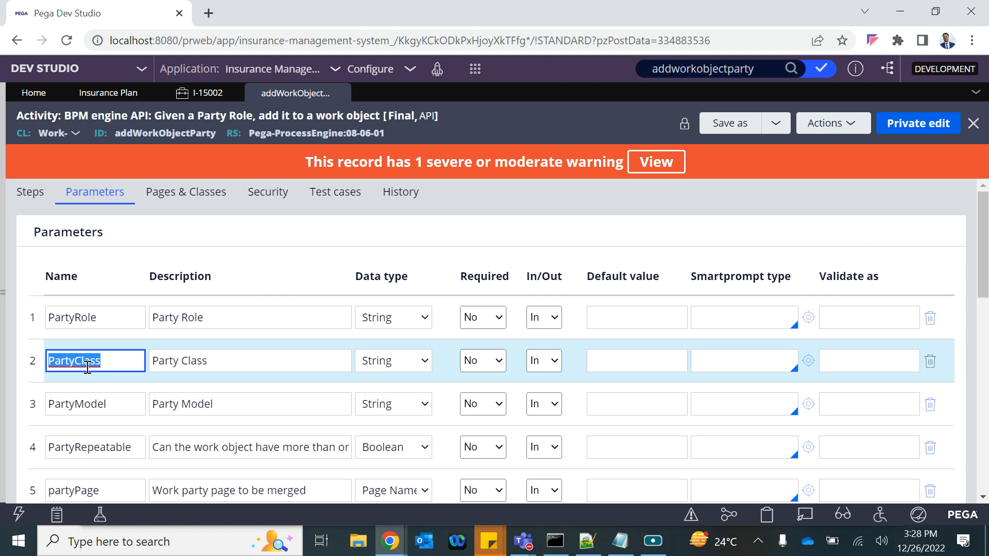
{"action": "double_click", "coordinate": [78, 405]}
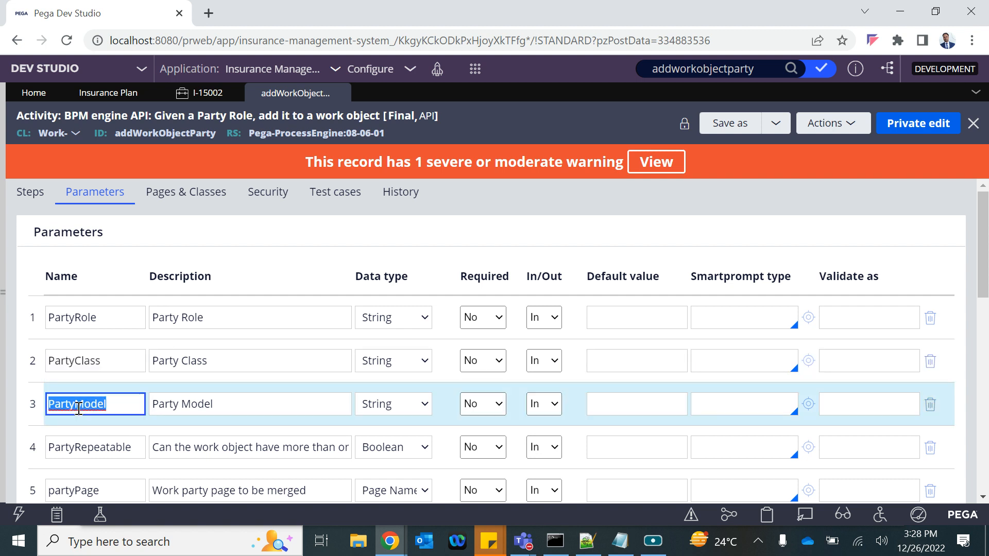
Step: Examine the PartyModel parameter's name and description in the activity's parameter list
{"action": "left_click", "coordinate": [102, 406]}
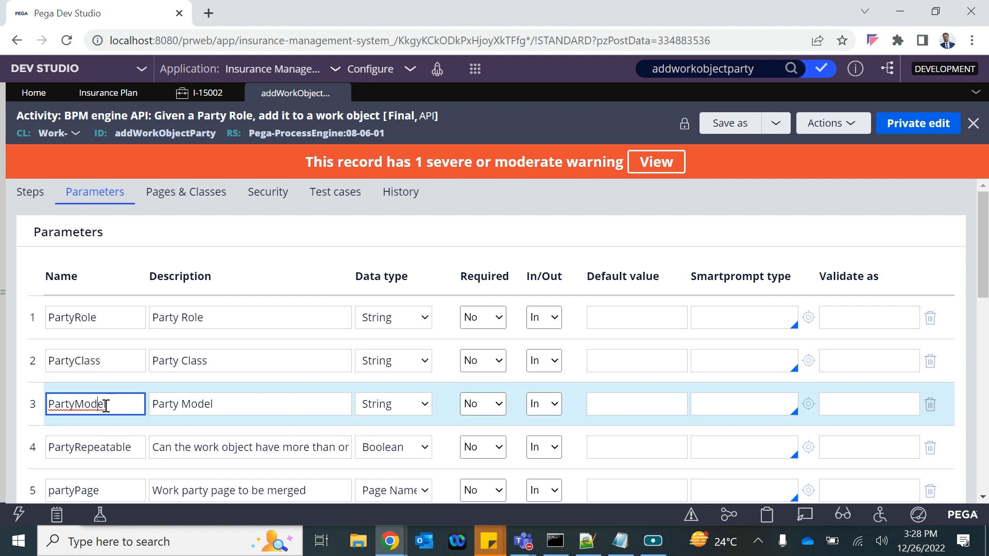
{"action": "left_click_drag", "start_coordinate": [119, 405], "coordinate": [46, 406]}
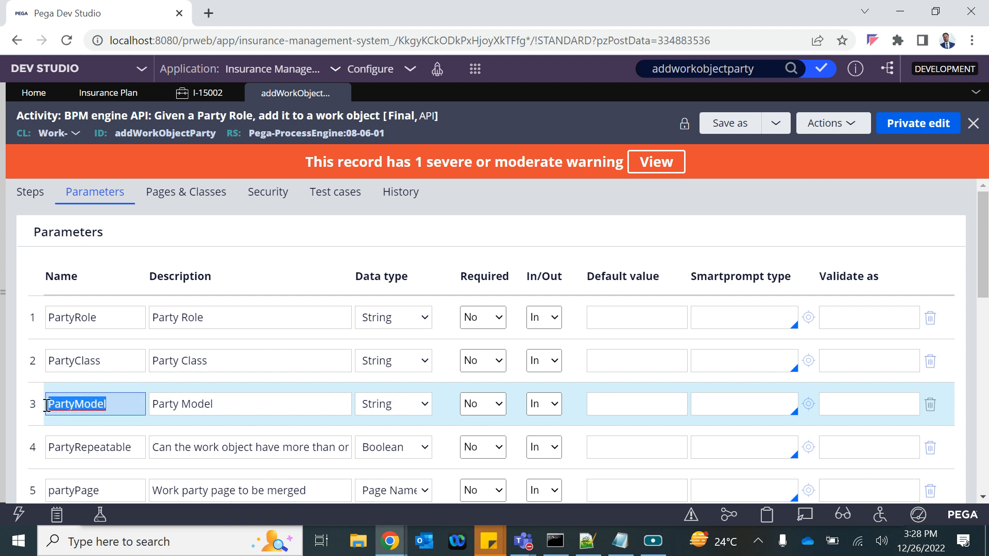
{"action": "left_click_drag", "start_coordinate": [227, 404], "coordinate": [148, 410]}
{"action": "left_click", "coordinate": [148, 410]}
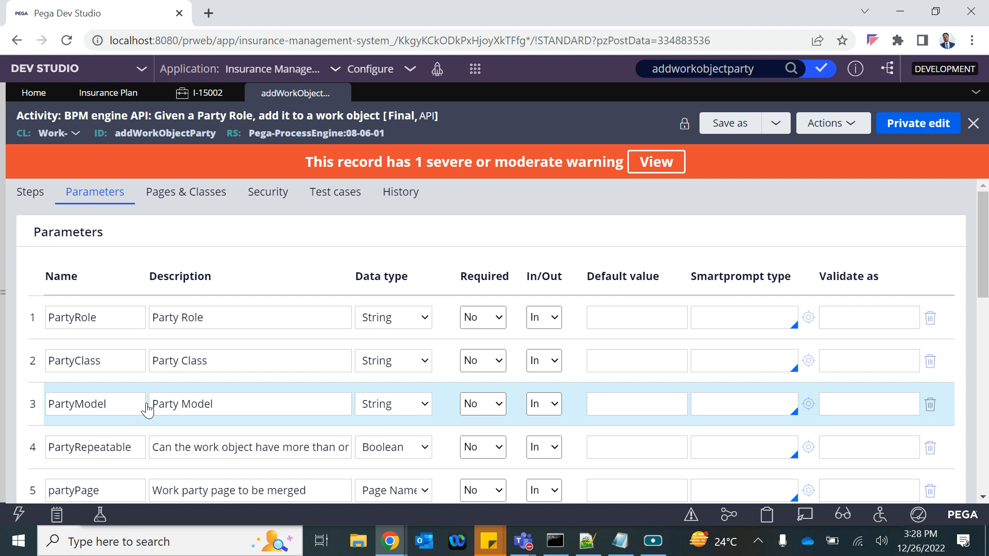
{"action": "left_click", "coordinate": [83, 405]}
{"action": "double_click", "coordinate": [89, 408]}
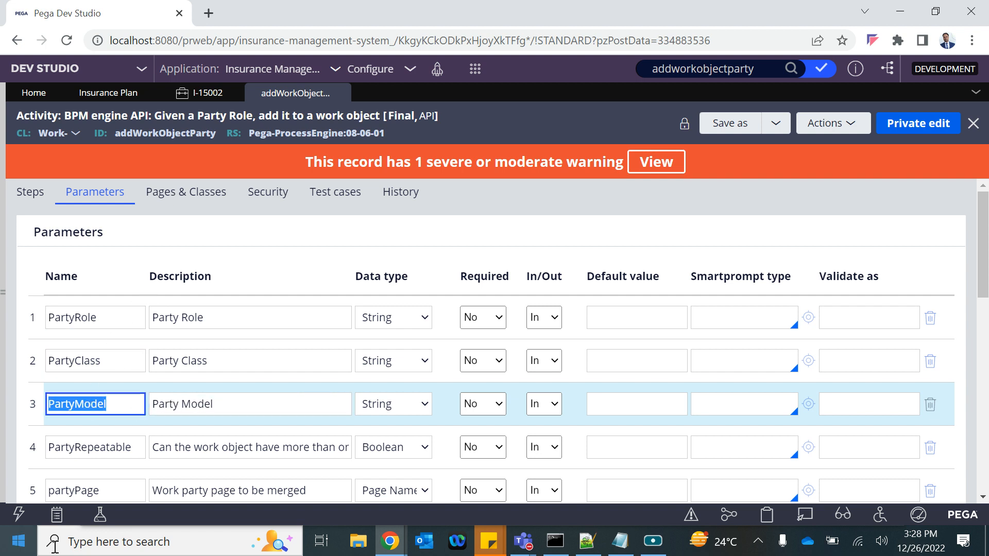
{"action": "left_click", "coordinate": [117, 401]}
{"action": "left_click_drag", "start_coordinate": [118, 401], "coordinate": [41, 407]}
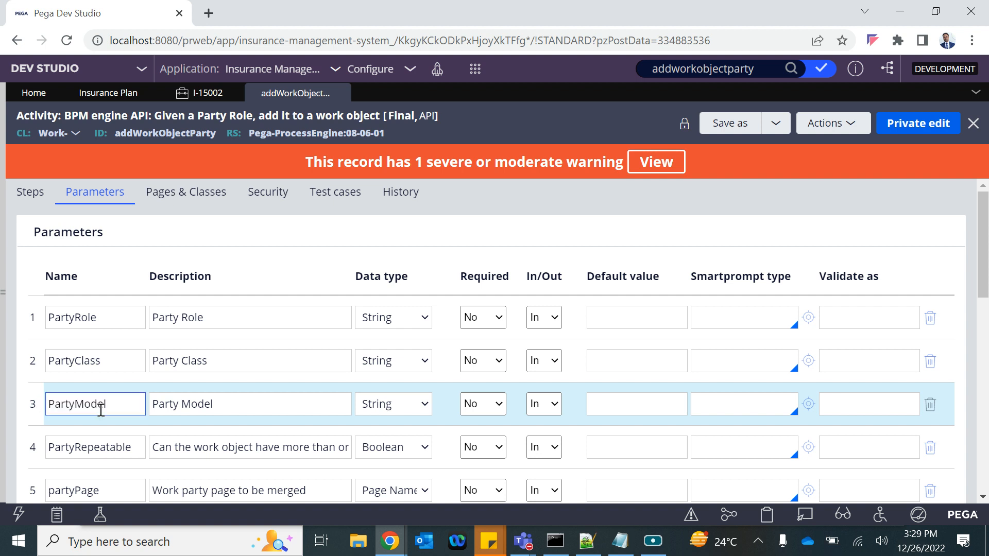
Step: Examine the activity's PartyRepeatable, partyPage and PartyIDUsed parameters
{"action": "scroll", "coordinate": [119, 454], "scroll_direction": "down", "scroll_amount": 2}
{"action": "double_click", "coordinate": [81, 350]}
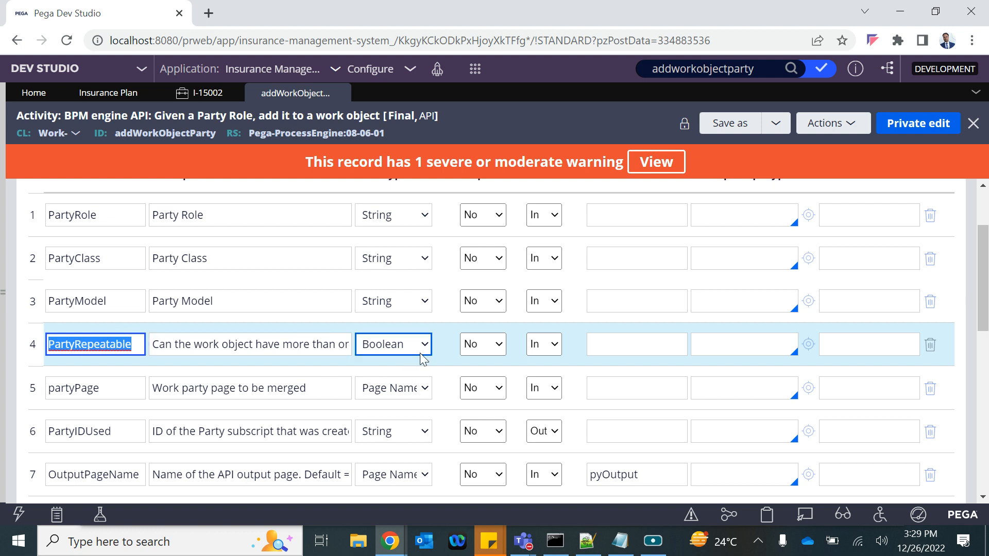
{"action": "scroll", "coordinate": [221, 279], "scroll_direction": "up", "scroll_amount": 2}
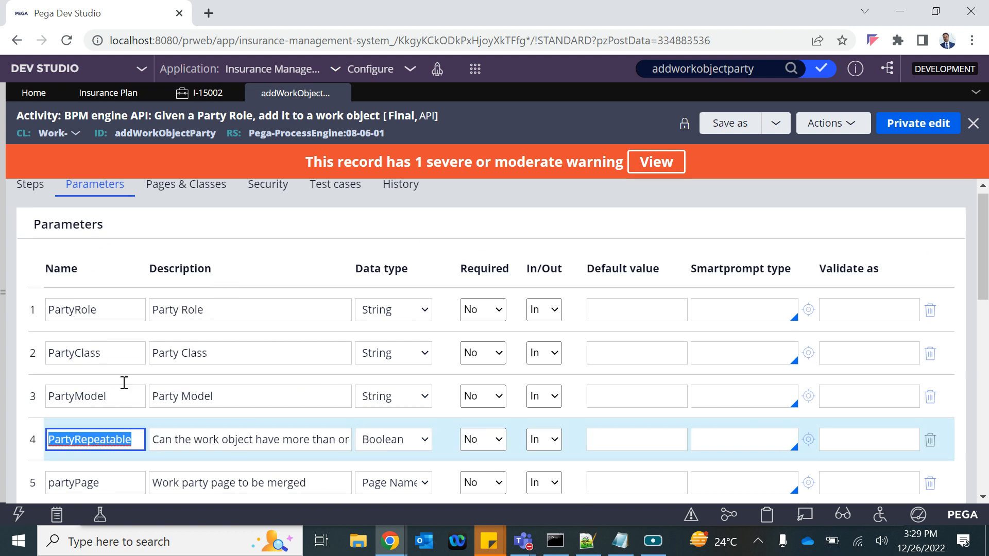
{"action": "scroll", "coordinate": [98, 426], "scroll_direction": "down", "scroll_amount": 2}
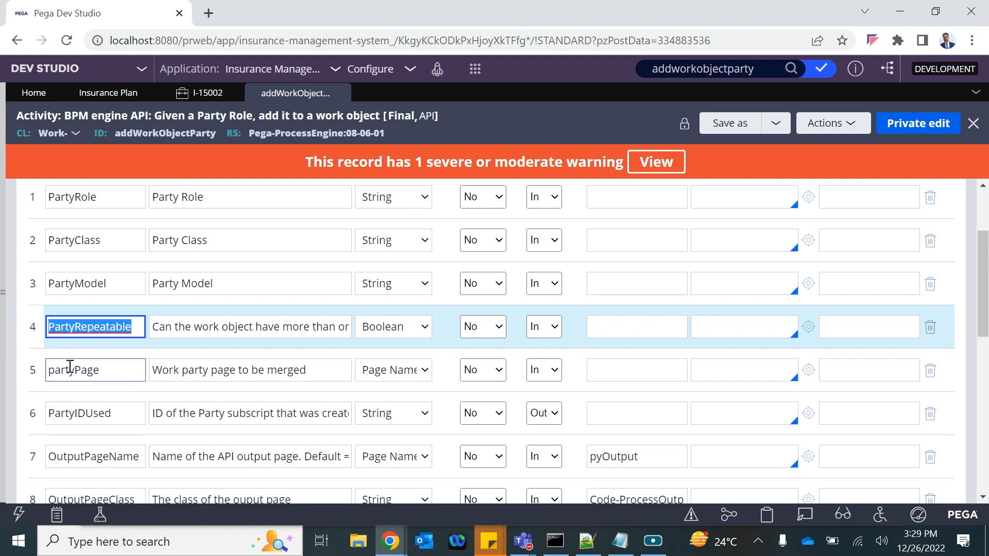
{"action": "double_click", "coordinate": [70, 367]}
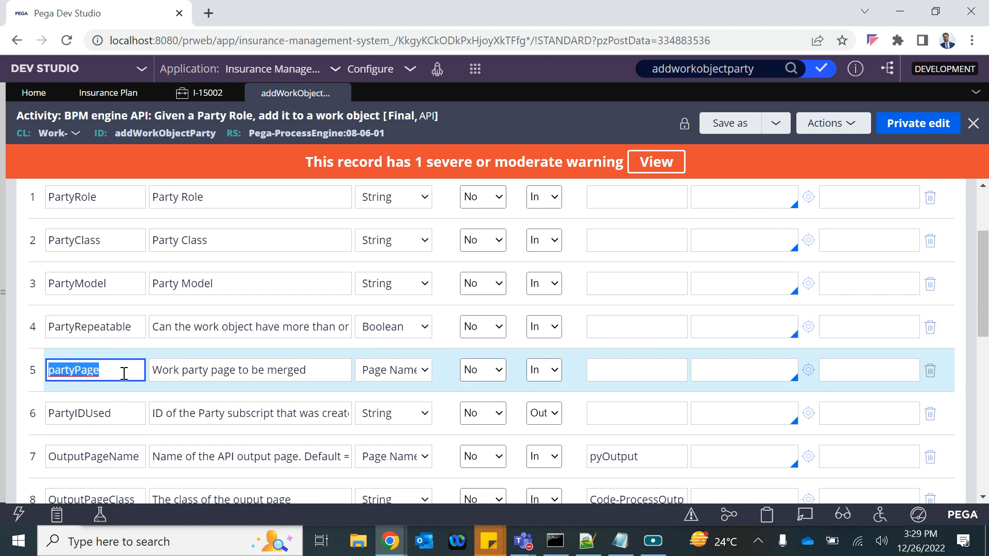
{"action": "scroll", "coordinate": [80, 366], "scroll_direction": "down", "scroll_amount": 1}
{"action": "scroll", "coordinate": [88, 475], "scroll_direction": "down", "scroll_amount": 1}
{"action": "left_click", "coordinate": [89, 371]}
{"action": "left_click", "coordinate": [85, 415]}
{"action": "left_click", "coordinate": [91, 372]}
{"action": "left_click", "coordinate": [110, 335]}
{"action": "scroll", "coordinate": [110, 337], "scroll_direction": "up", "scroll_amount": 2}
{"action": "left_click", "coordinate": [110, 338]}
{"action": "scroll", "coordinate": [111, 338], "scroll_direction": "up", "scroll_amount": 2}
{"action": "scroll", "coordinate": [112, 337], "scroll_direction": "down", "scroll_amount": 1}
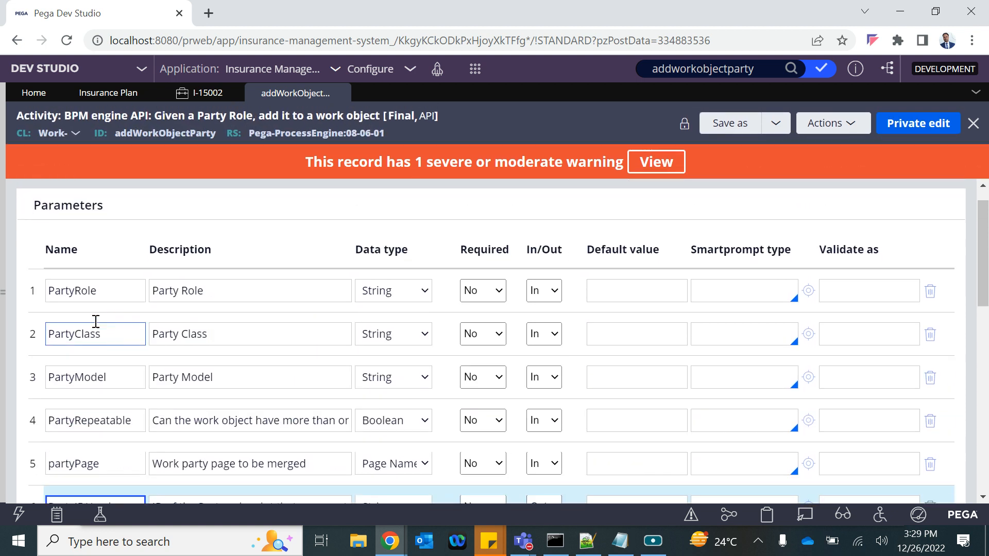
{"action": "left_click", "coordinate": [86, 417]}
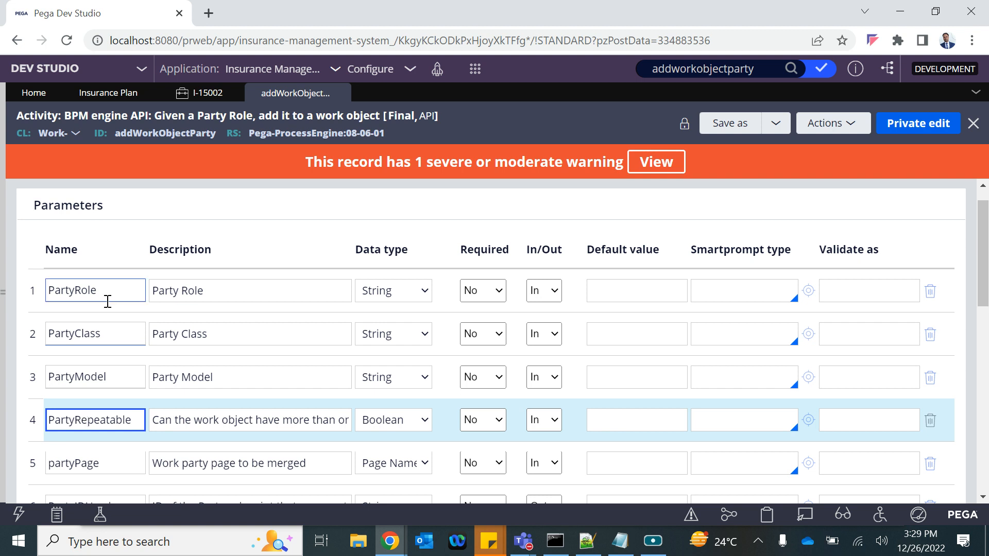
Step: Open the Application Submission process flow of the Insurance Plan case type
{"action": "left_click", "coordinate": [86, 93]}
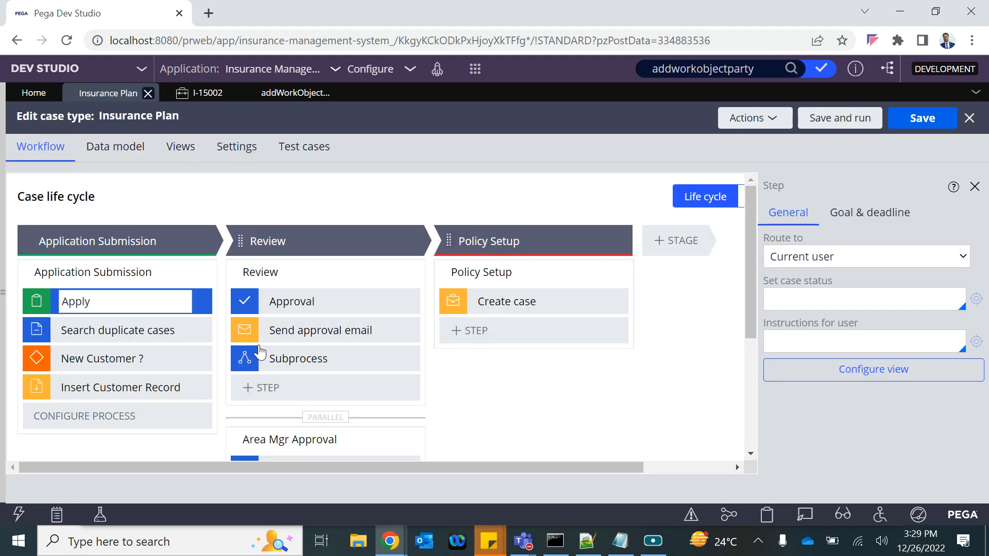
{"action": "left_click", "coordinate": [85, 272]}
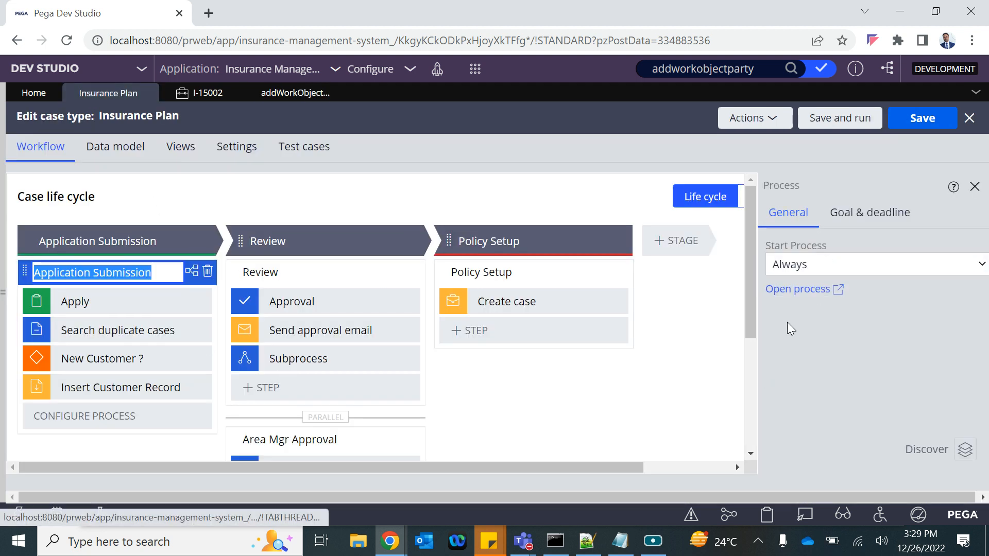
{"action": "left_click", "coordinate": [799, 287]}
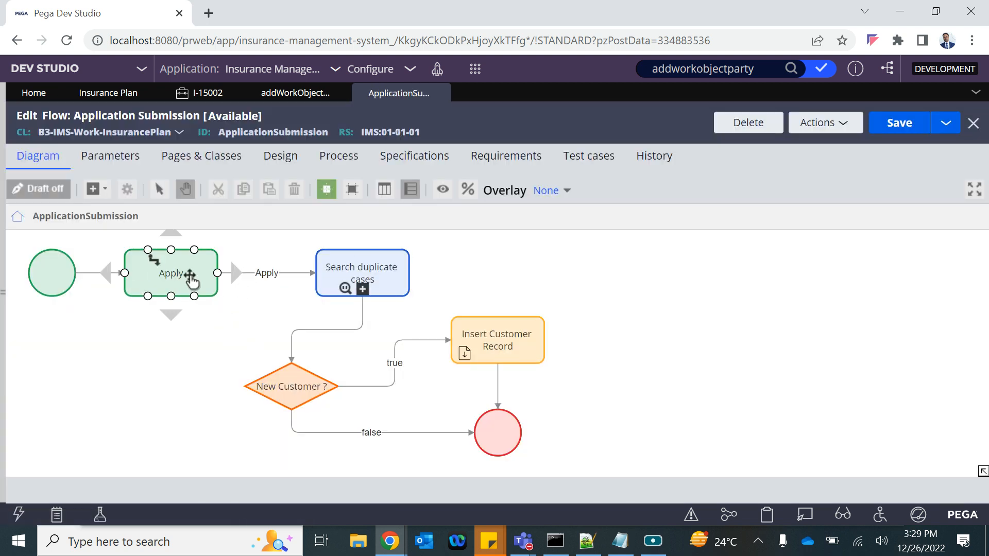
Step: Open the flow action of the Apply connector and show its pre-processing and post-processing settings
{"action": "left_click", "coordinate": [151, 263]}
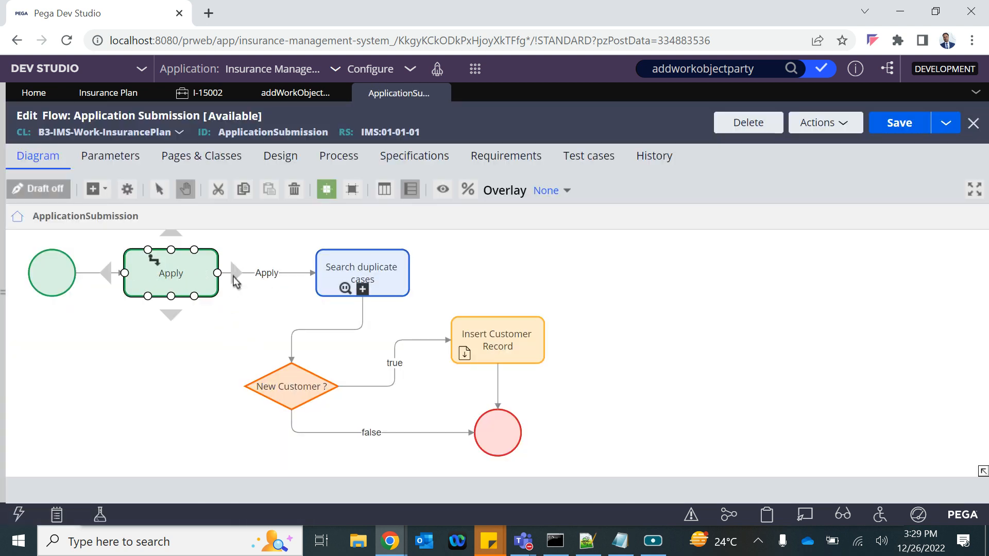
{"action": "right_click", "coordinate": [267, 275]}
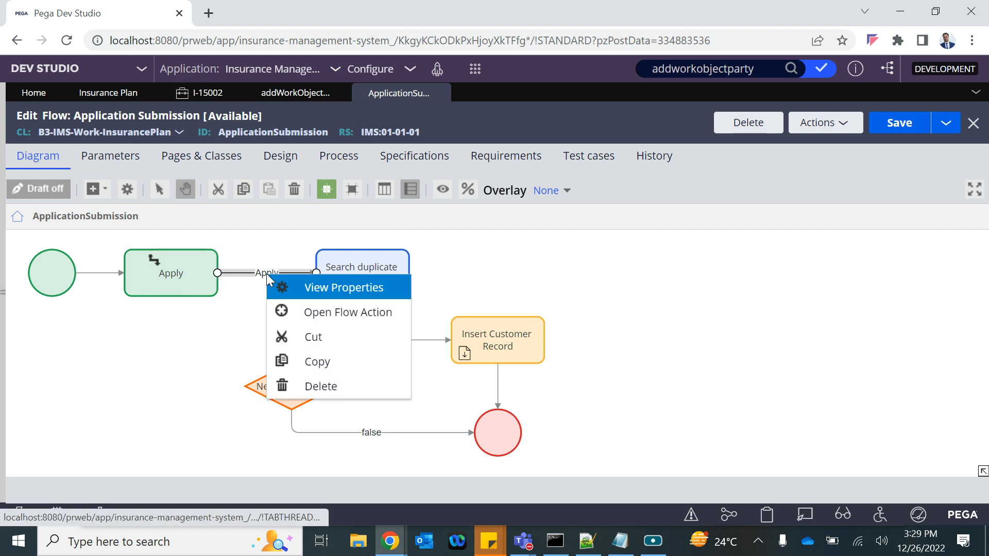
{"action": "left_click", "coordinate": [289, 313]}
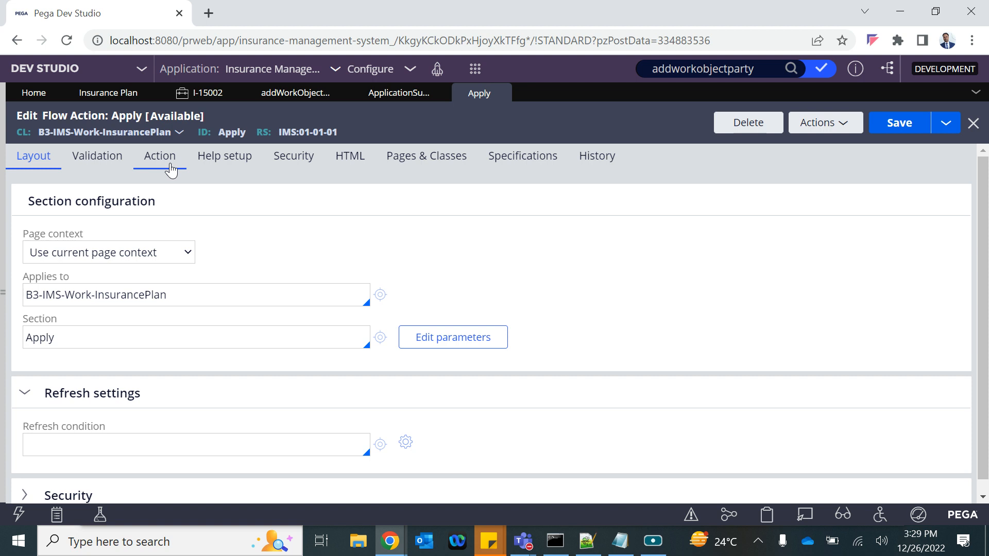
{"action": "left_click", "coordinate": [160, 157]}
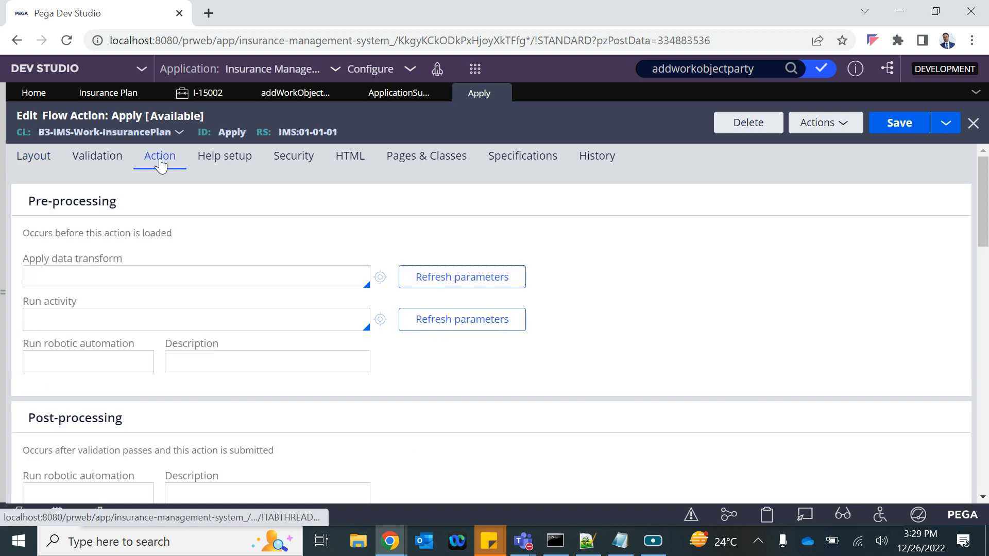
Step: Examine the Apply flow action's post-processing activity and savable data page configuration
{"action": "scroll", "coordinate": [181, 417], "scroll_direction": "down", "scroll_amount": 13}
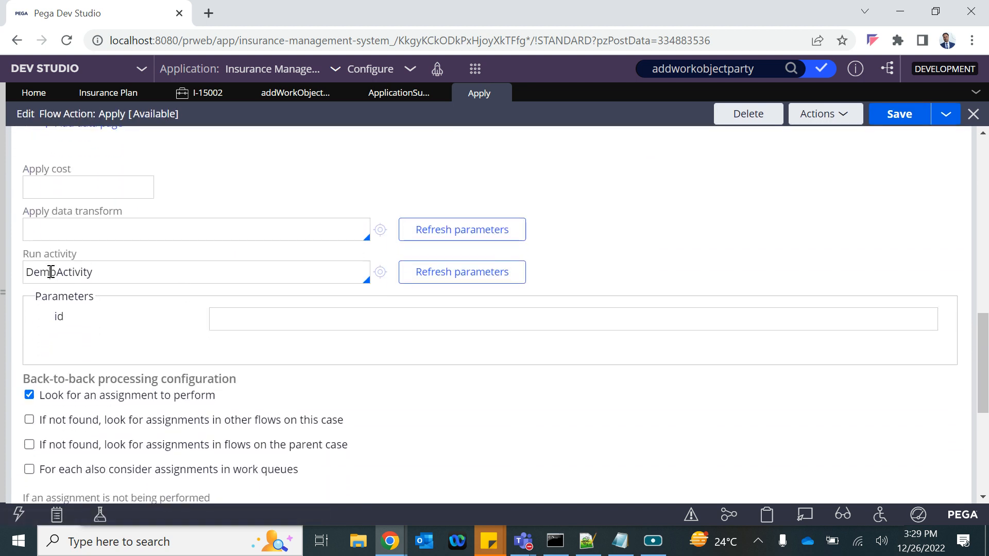
{"action": "double_click", "coordinate": [51, 272]}
{"action": "scroll", "coordinate": [79, 304], "scroll_direction": "up", "scroll_amount": 2}
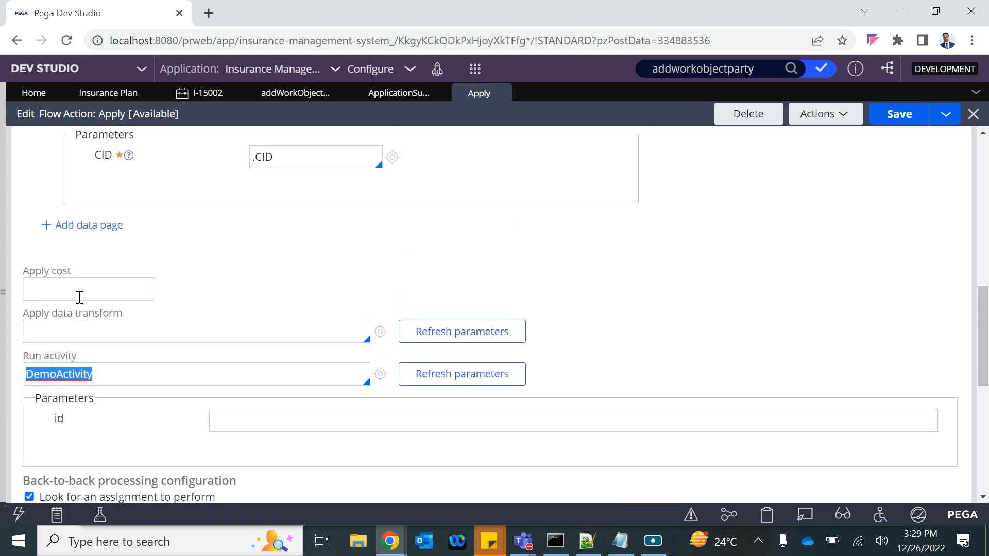
{"action": "left_click", "coordinate": [56, 375]}
{"action": "scroll", "coordinate": [54, 376], "scroll_direction": "up", "scroll_amount": 10}
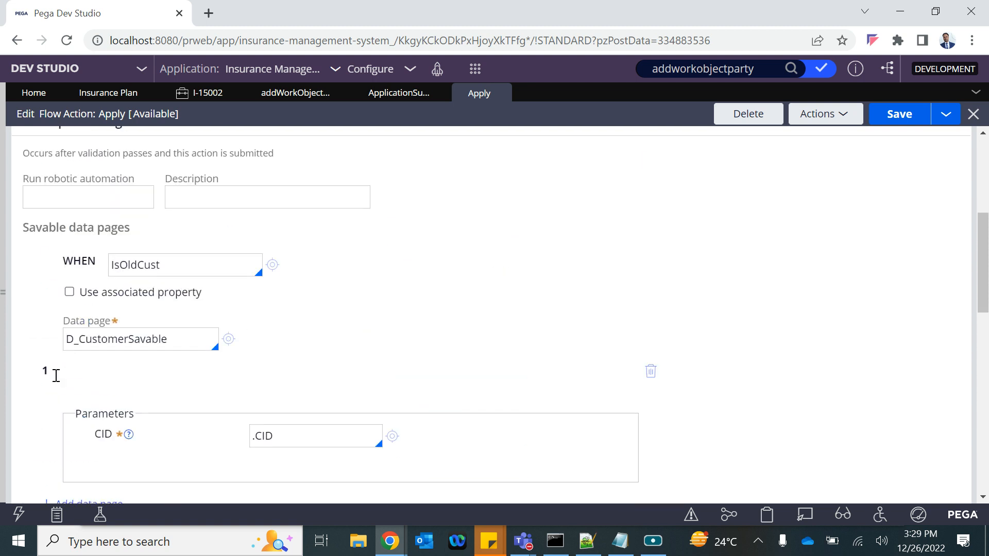
Step: Close the Apply flow action and inspect the Insert Customer Record and Search duplicate cases shapes in the flow
{"action": "left_click", "coordinate": [501, 93]}
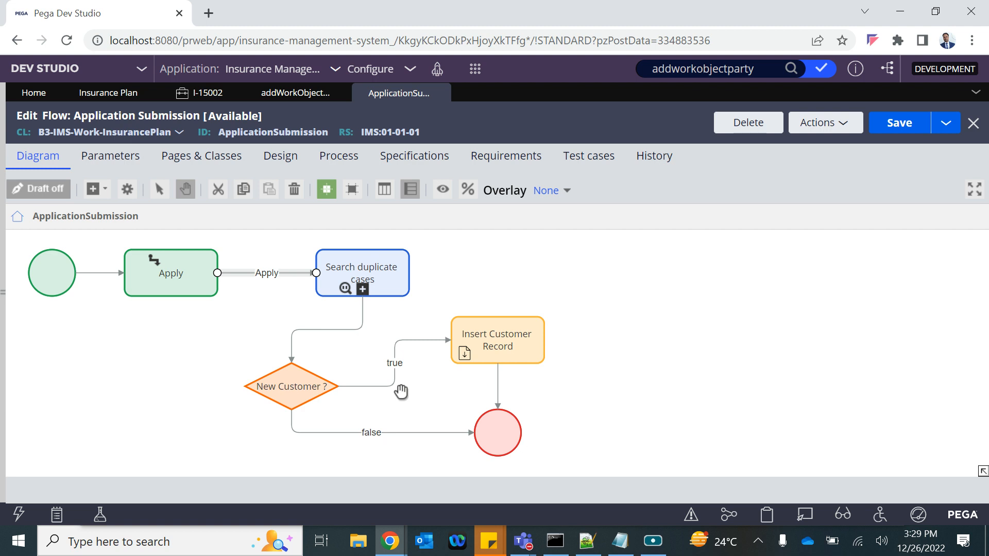
{"action": "left_click", "coordinate": [481, 351]}
{"action": "left_click", "coordinate": [356, 280]}
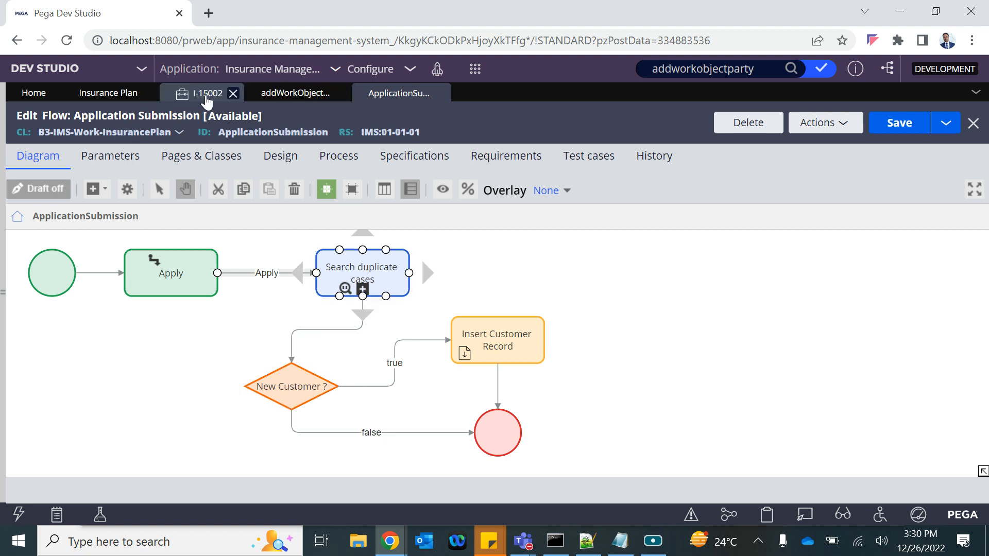
Step: Review the CID entry and the customer's details in the Title section of the open Insurance Plan case
{"action": "left_click", "coordinate": [205, 94]}
{"action": "left_click_drag", "start_coordinate": [371, 259], "coordinate": [298, 266]}
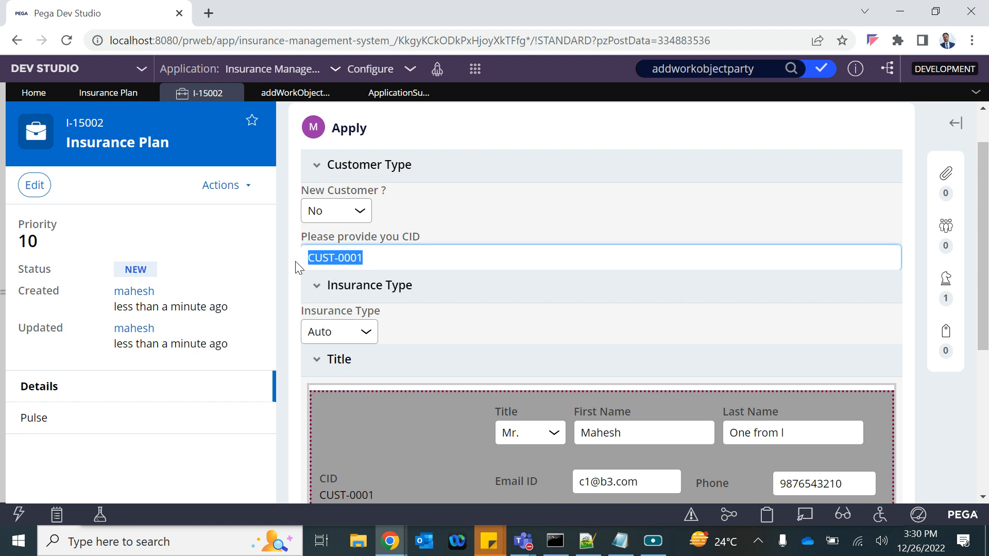
{"action": "scroll", "coordinate": [480, 414], "scroll_direction": "down", "scroll_amount": 3}
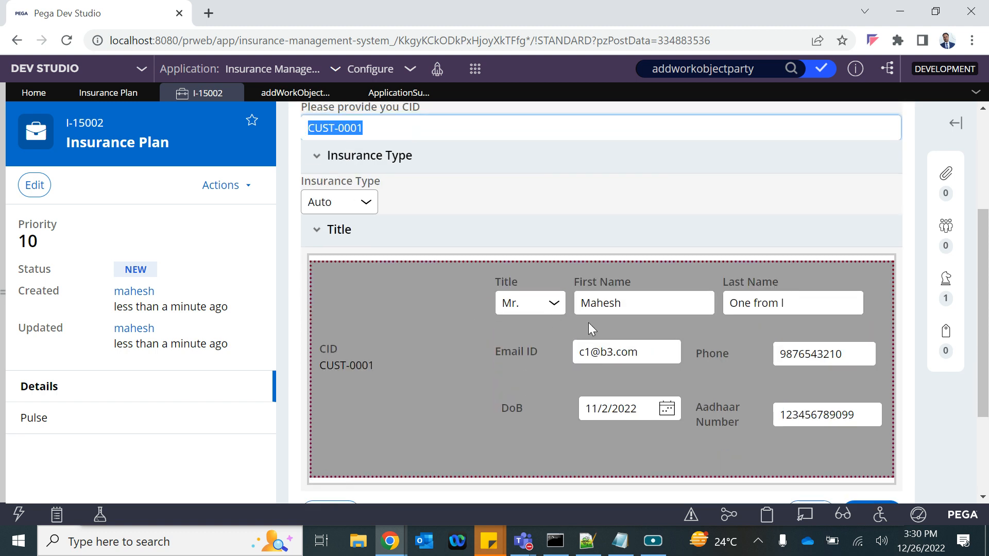
{"action": "left_click", "coordinate": [521, 340]}
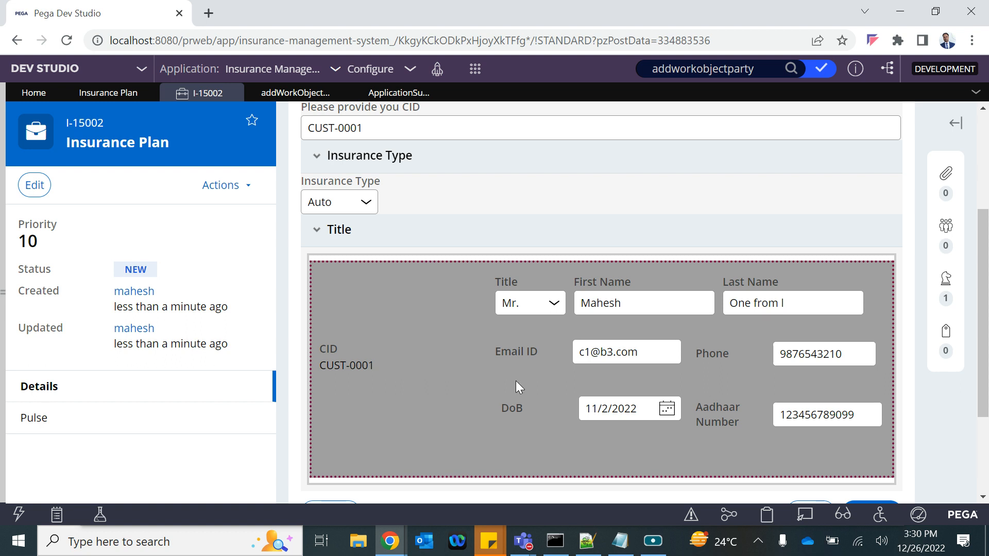
{"action": "scroll", "coordinate": [515, 381], "scroll_direction": "up", "scroll_amount": 3}
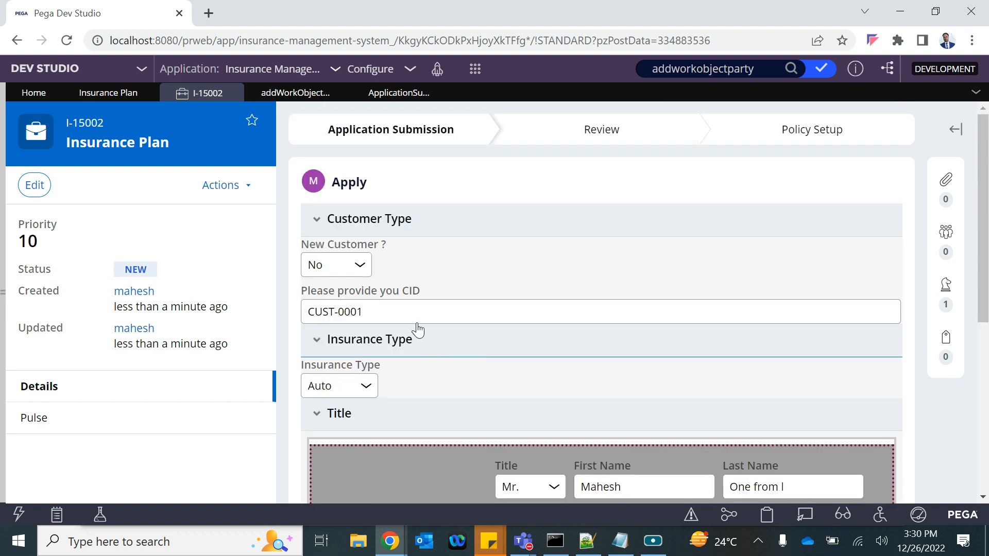
{"action": "scroll", "coordinate": [425, 340], "scroll_direction": "down", "scroll_amount": 1}
{"action": "scroll", "coordinate": [434, 402], "scroll_direction": "down", "scroll_amount": 1}
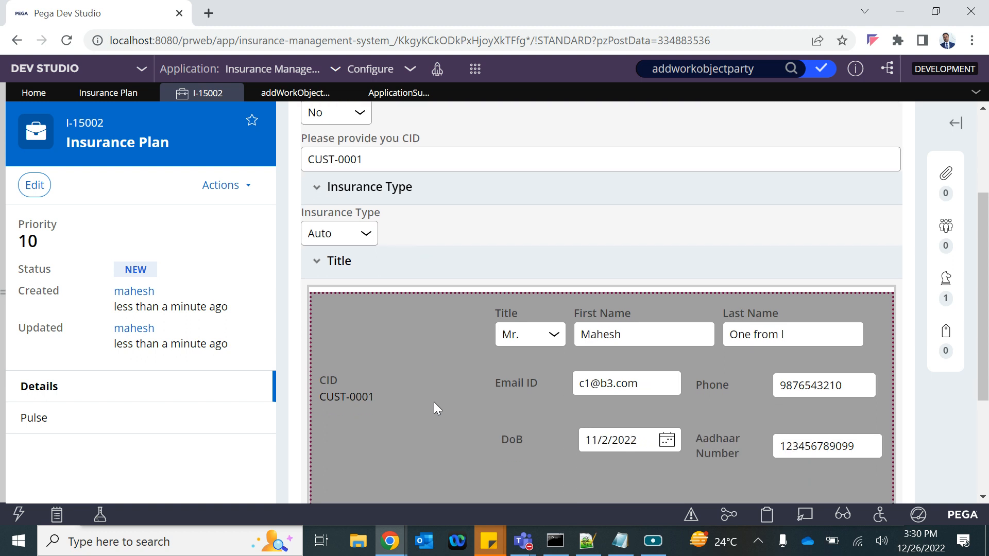
{"action": "scroll", "coordinate": [369, 211], "scroll_direction": "up", "scroll_amount": 3}
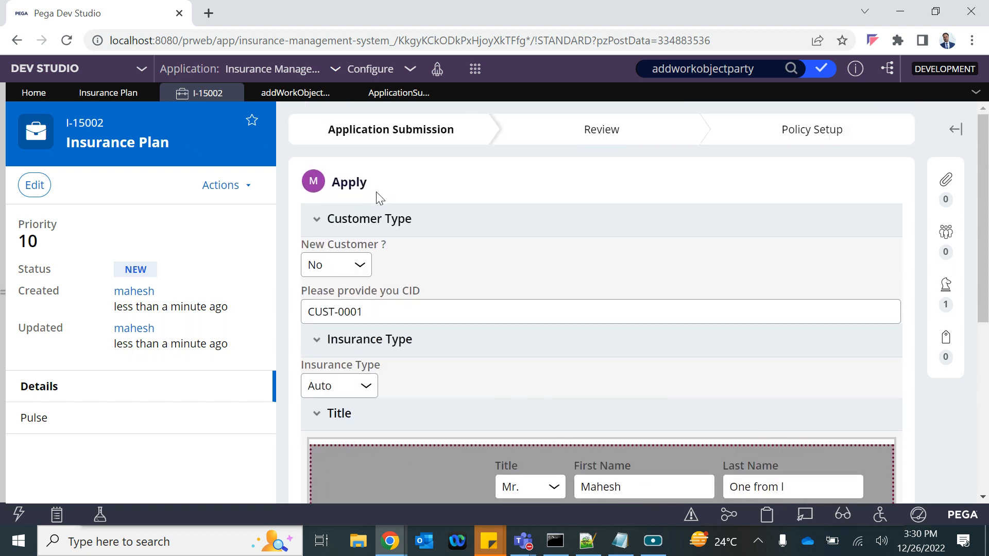
{"action": "left_click", "coordinate": [372, 316]}
{"action": "left_click_drag", "start_coordinate": [373, 316], "coordinate": [306, 319]}
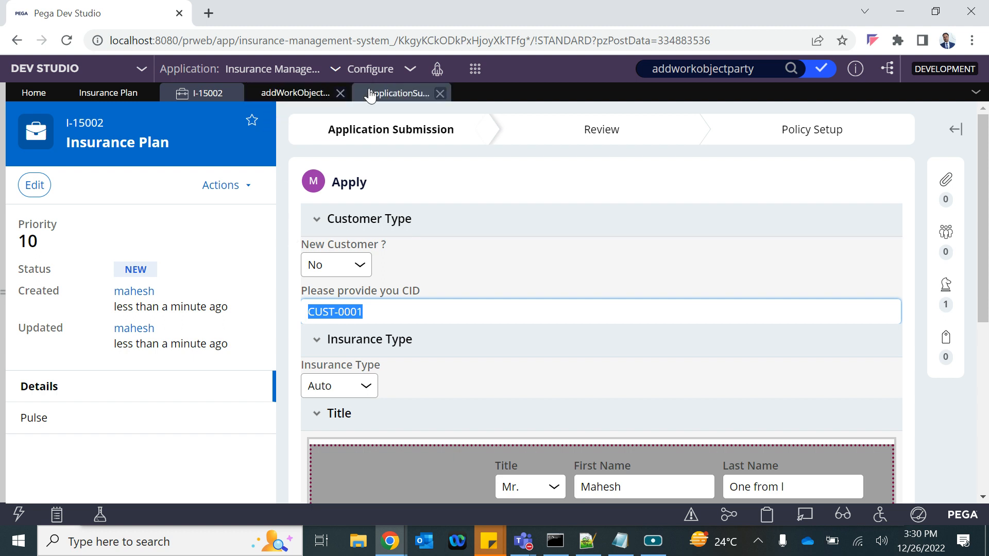
Step: Add a Utility shape to the ApplicationSubmission flow beside Insert Customer Record
{"action": "left_click", "coordinate": [391, 95]}
{"action": "scroll", "coordinate": [565, 402], "scroll_direction": "down", "scroll_amount": 5}
{"action": "scroll", "coordinate": [565, 402], "scroll_direction": "up", "scroll_amount": 5}
{"action": "left_click", "coordinate": [94, 199]}
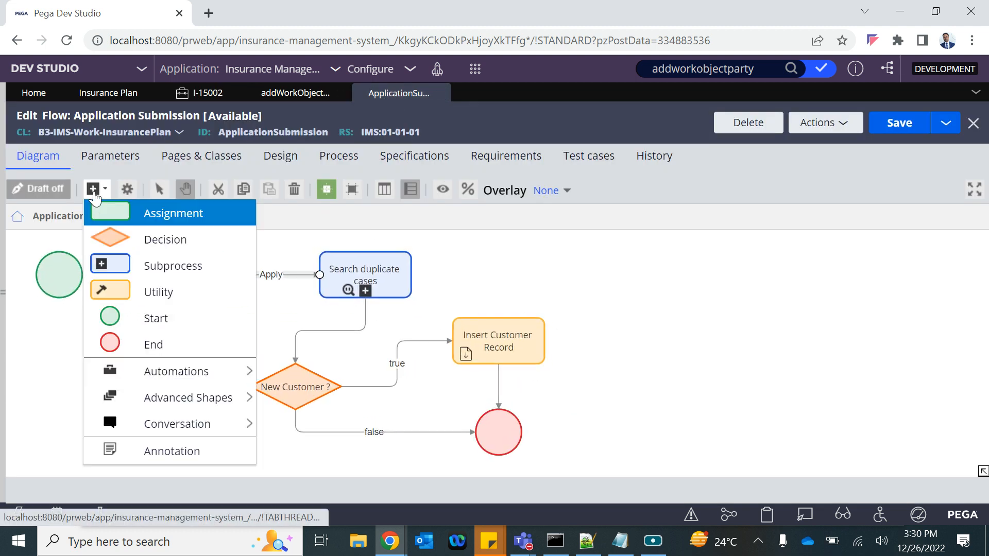
{"action": "left_click", "coordinate": [111, 289]}
{"action": "left_click_drag", "start_coordinate": [492, 340], "coordinate": [644, 365]}
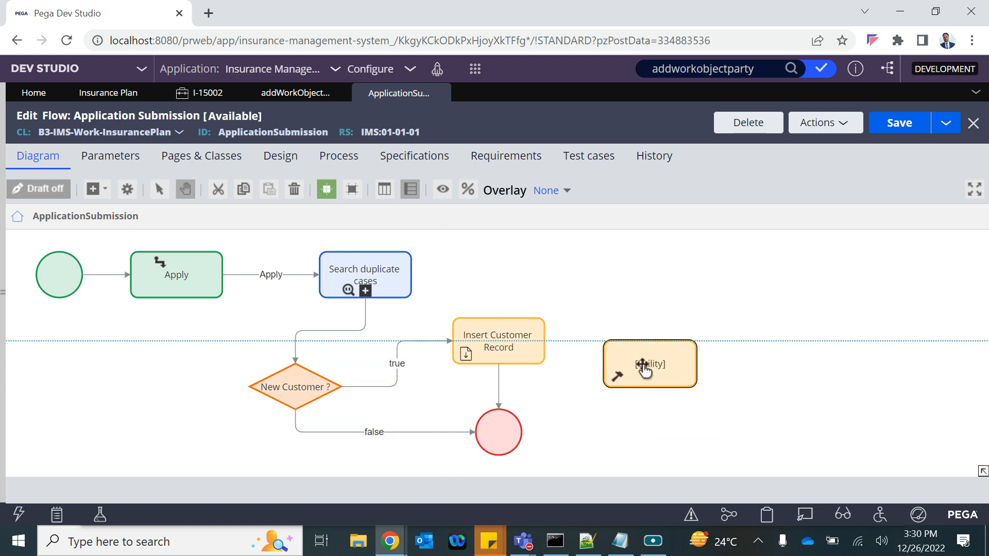
Step: Reroute the outgoing connector of Insert Customer Record and the false branch of New Customer ? to the Utility shape
{"action": "left_click", "coordinate": [498, 398]}
{"action": "left_click_drag", "start_coordinate": [498, 409], "coordinate": [606, 364]}
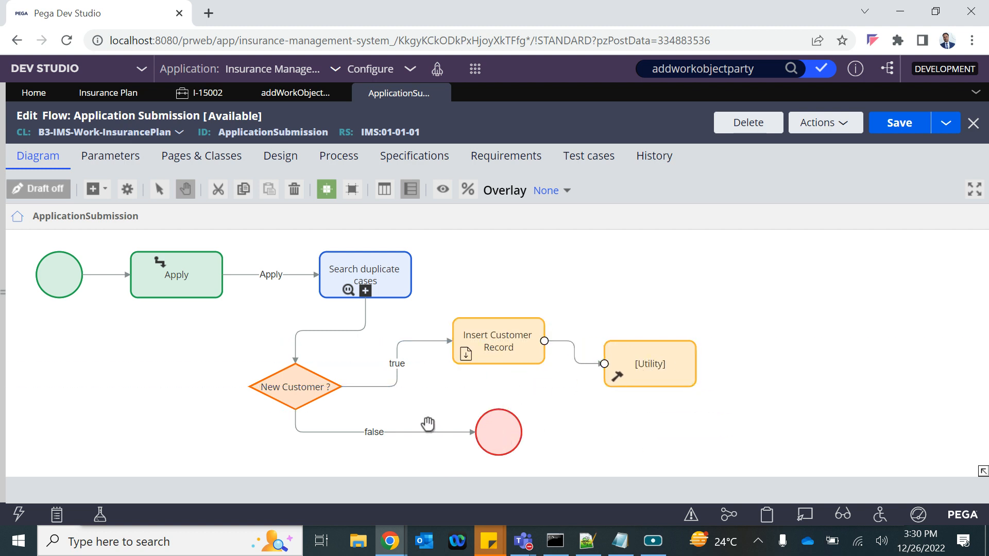
{"action": "left_click", "coordinate": [409, 432]}
{"action": "left_click_drag", "start_coordinate": [474, 434], "coordinate": [607, 377]}
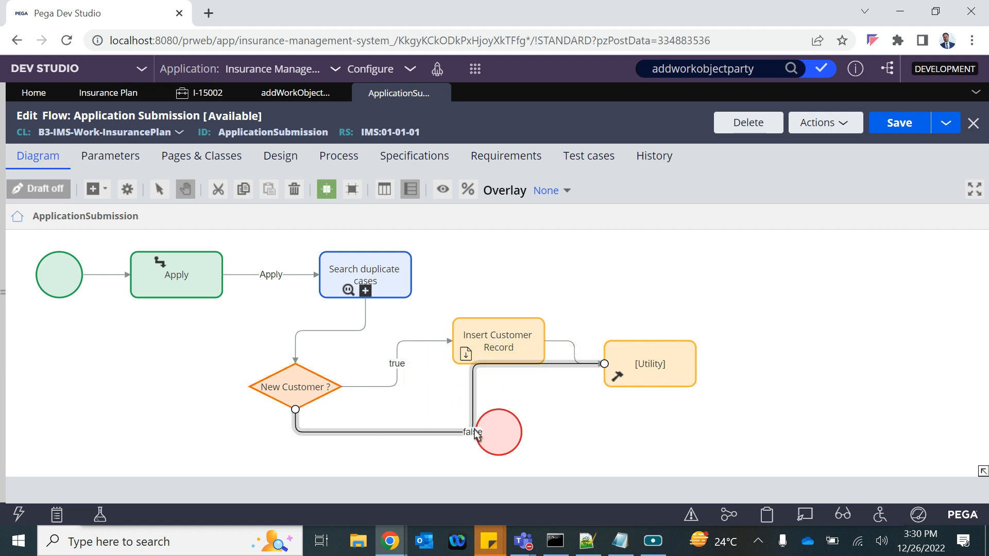
Step: Reposition the End and Utility shapes side by side below Insert Customer Record and connect the Utility to End
{"action": "left_click_drag", "start_coordinate": [499, 427], "coordinate": [696, 448]}
{"action": "left_click_drag", "start_coordinate": [658, 383], "coordinate": [540, 452]}
{"action": "left_click_drag", "start_coordinate": [696, 446], "coordinate": [647, 432]}
{"action": "left_click_drag", "start_coordinate": [577, 432], "coordinate": [625, 438]}
Step: Set the Utility shape's activity rule to addWorkObjectParty, copying the name from the open activity
{"action": "double_click", "coordinate": [525, 435]}
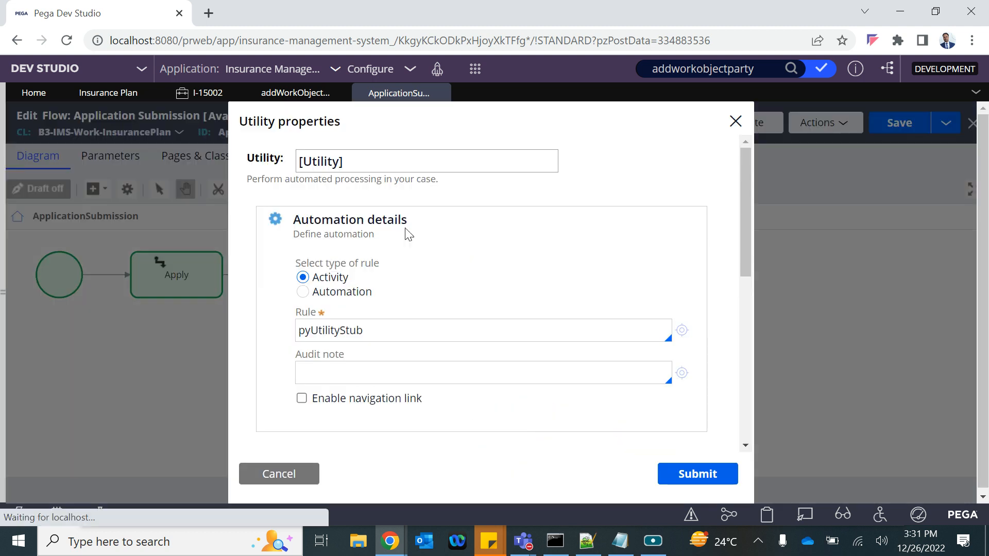
{"action": "left_click", "coordinate": [291, 93]}
{"action": "double_click", "coordinate": [155, 133]}
{"action": "key", "text": "ctrl+c"}
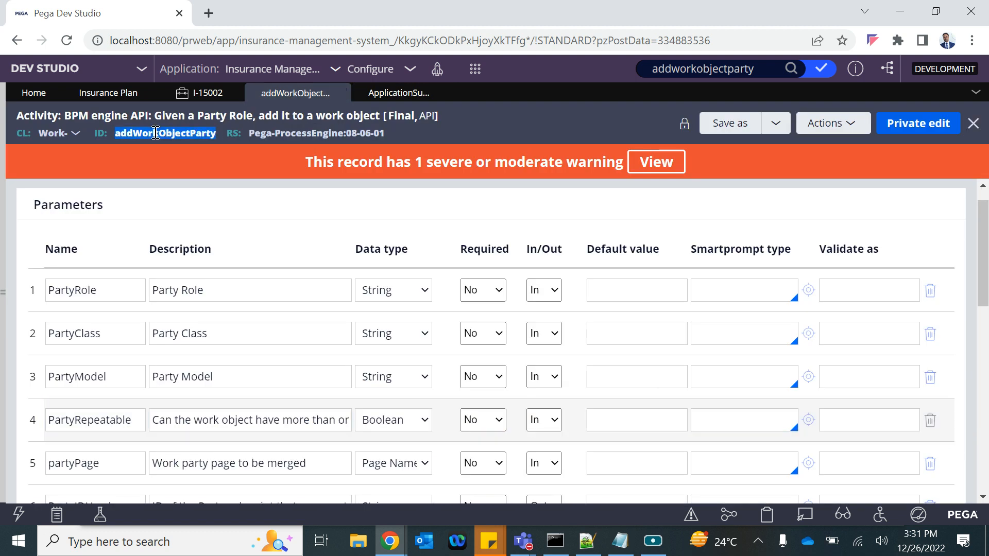
{"action": "left_click", "coordinate": [393, 93]}
{"action": "double_click", "coordinate": [322, 330]}
{"action": "key", "text": "ctrl+v"}
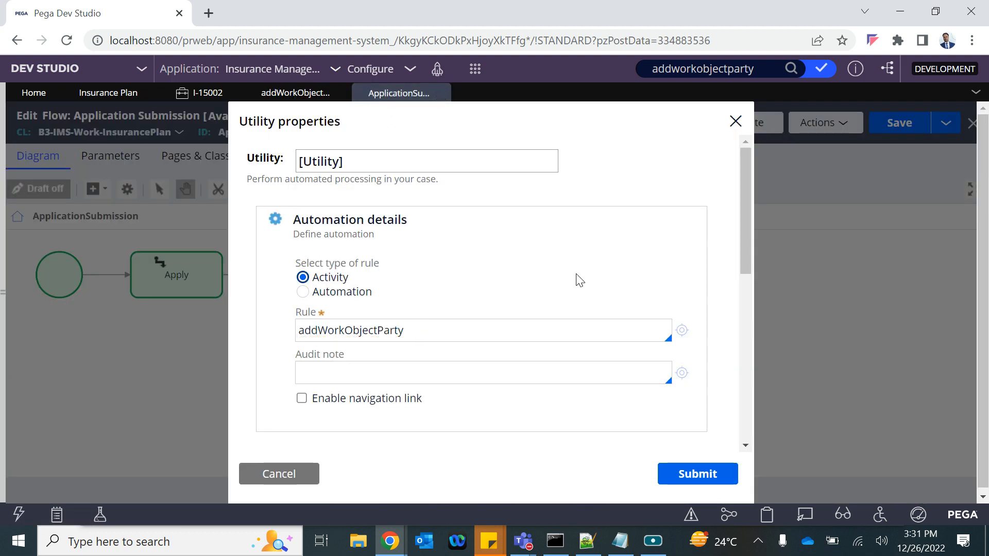
{"action": "scroll", "coordinate": [580, 281], "scroll_direction": "down", "scroll_amount": 2}
{"action": "scroll", "coordinate": [409, 252], "scroll_direction": "up", "scroll_amount": 2}
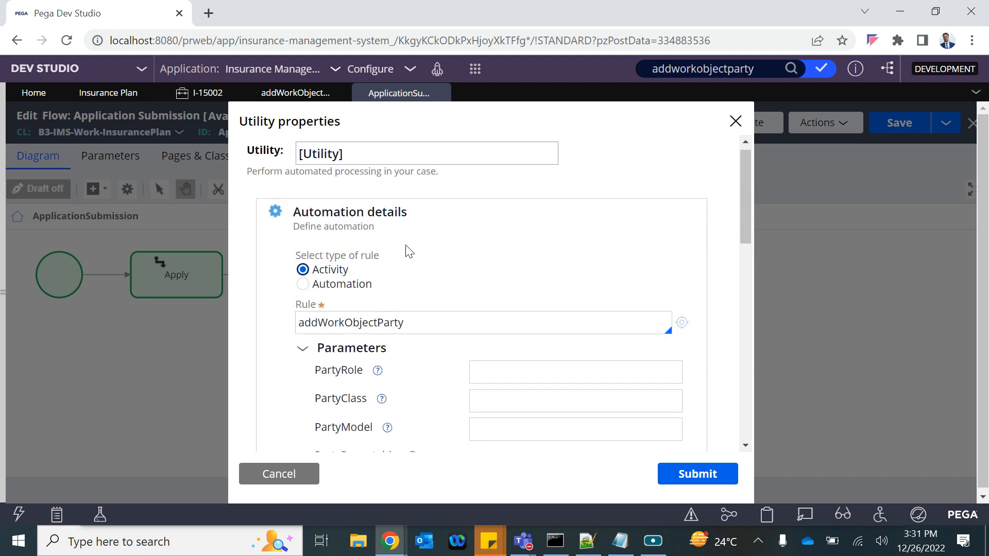
Step: Set the Utility's parameters: PartyRole to "Customer", PartyClass to "Data-Party-Person without a closing quote, and PartyModel to "NewCustWP"
{"action": "scroll", "coordinate": [478, 362], "scroll_direction": "down", "scroll_amount": 1}
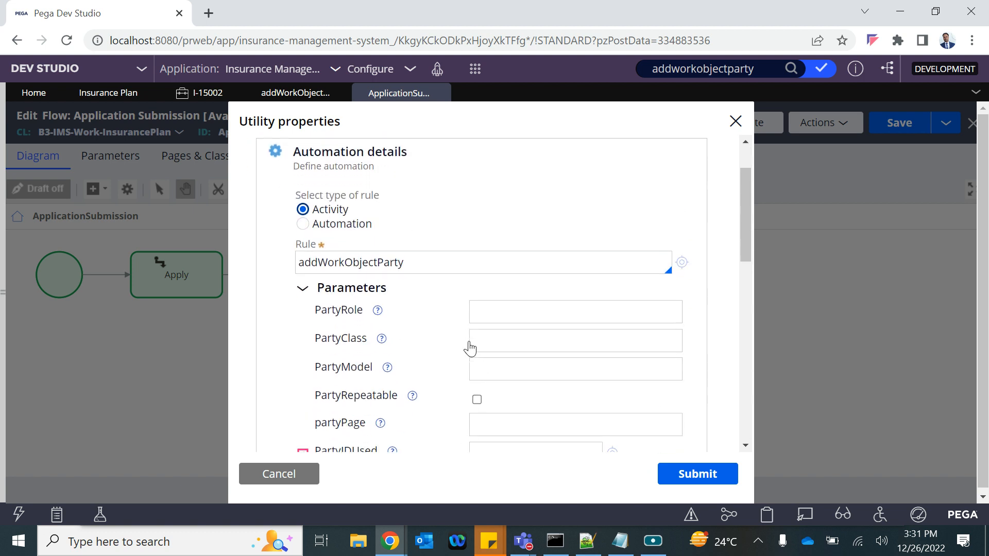
{"action": "left_click", "coordinate": [486, 305]}
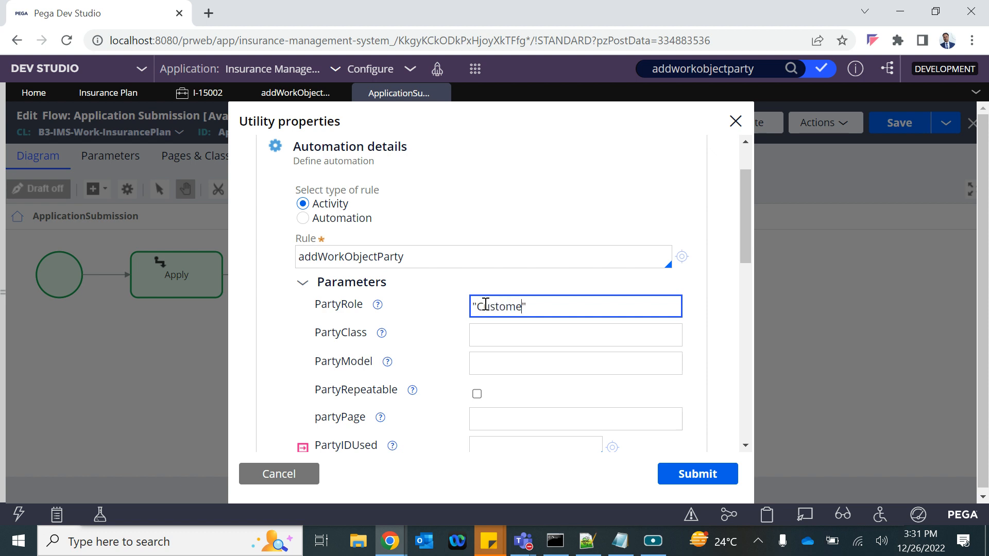
{"action": "left_click", "coordinate": [488, 332]}
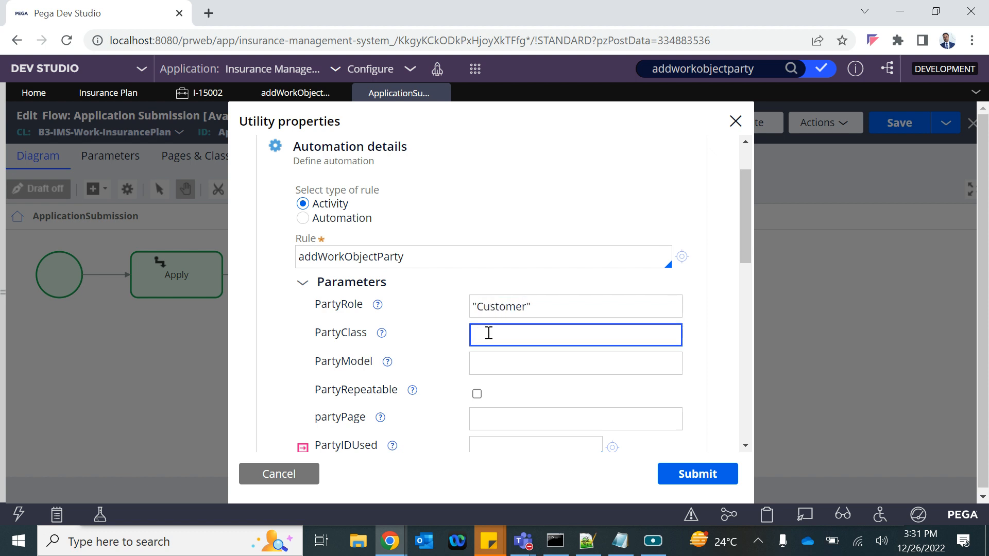
{"action": "scroll", "coordinate": [488, 332], "scroll_direction": "down", "scroll_amount": 4}
{"action": "scroll", "coordinate": [488, 338], "scroll_direction": "up", "scroll_amount": 3}
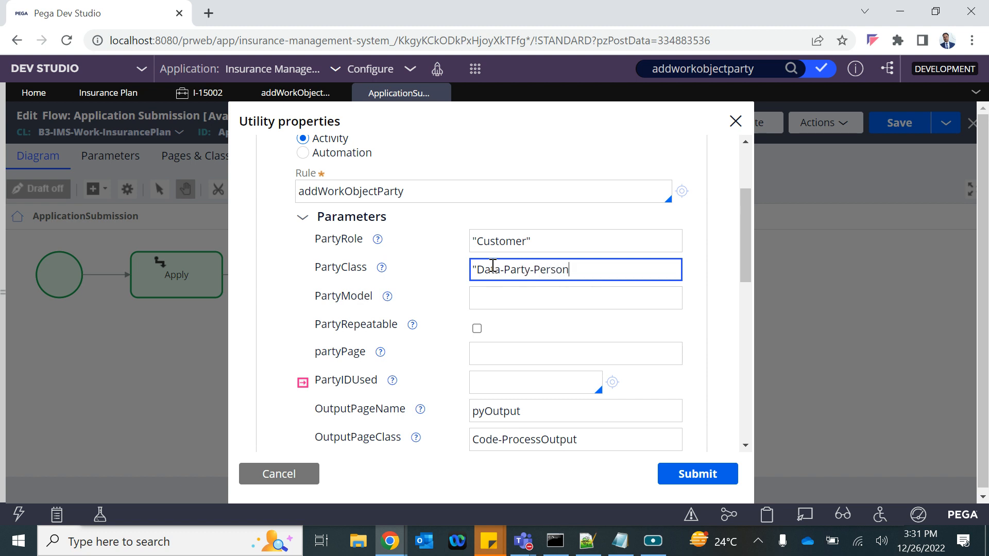
{"action": "left_click", "coordinate": [496, 298]}
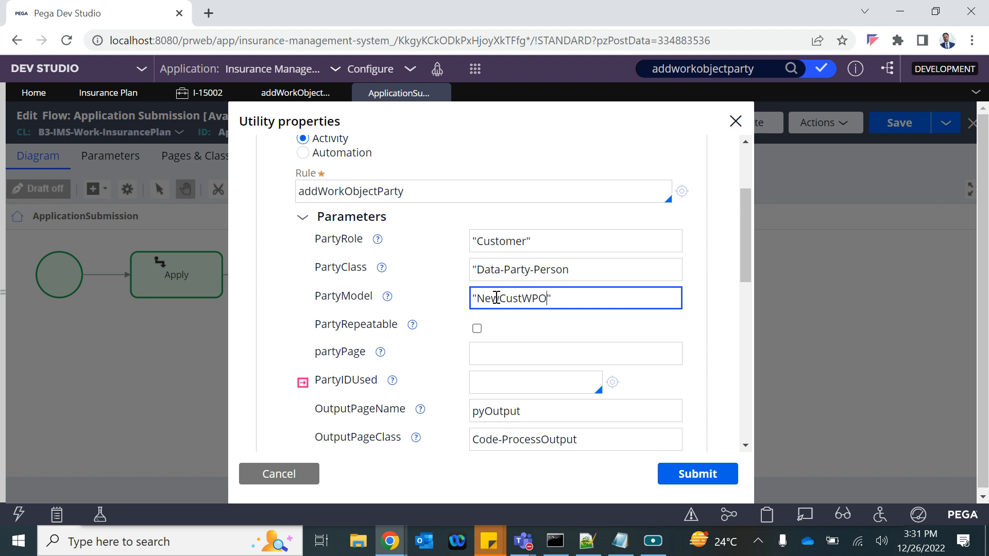
{"action": "key", "text": "BackSpace"}
Step: Submit the Utility properties and save the ApplicationSubmission flow
{"action": "double_click", "coordinate": [500, 303]}
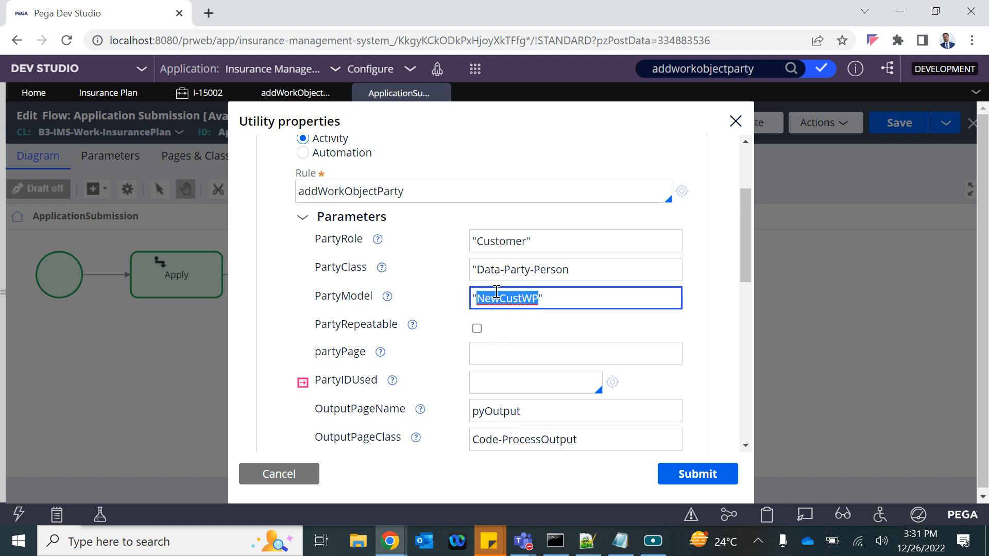
{"action": "double_click", "coordinate": [513, 301]}
{"action": "scroll", "coordinate": [547, 338], "scroll_direction": "down", "scroll_amount": 1}
{"action": "scroll", "coordinate": [548, 325], "scroll_direction": "up", "scroll_amount": 3}
{"action": "scroll", "coordinate": [549, 324], "scroll_direction": "down", "scroll_amount": 1}
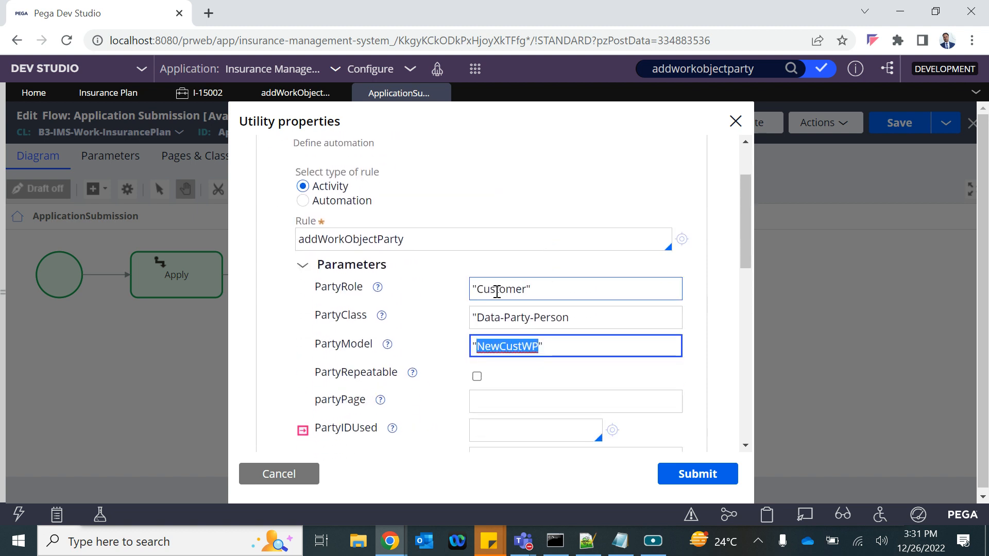
{"action": "double_click", "coordinate": [497, 291]}
{"action": "double_click", "coordinate": [502, 347]}
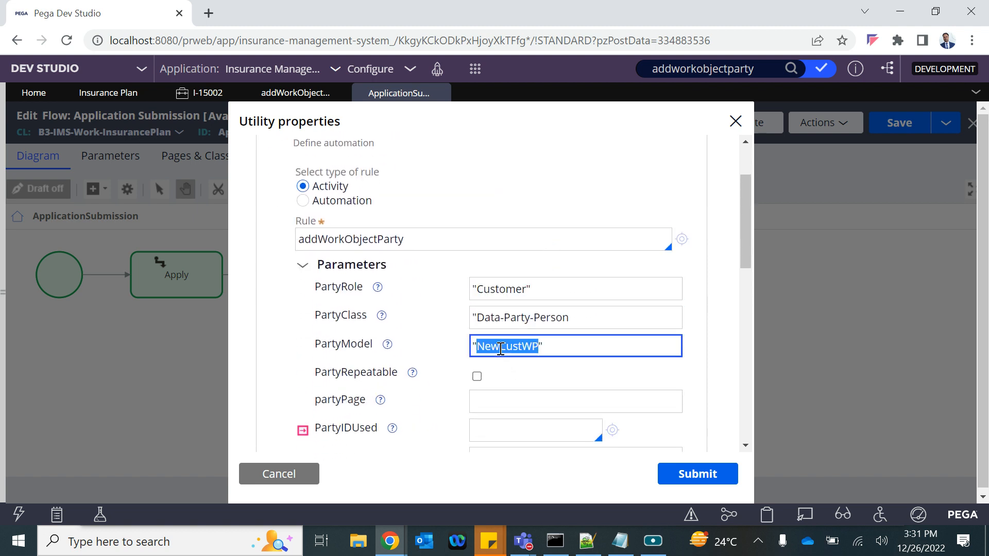
{"action": "left_click", "coordinate": [676, 465]}
{"action": "left_click", "coordinate": [903, 126]}
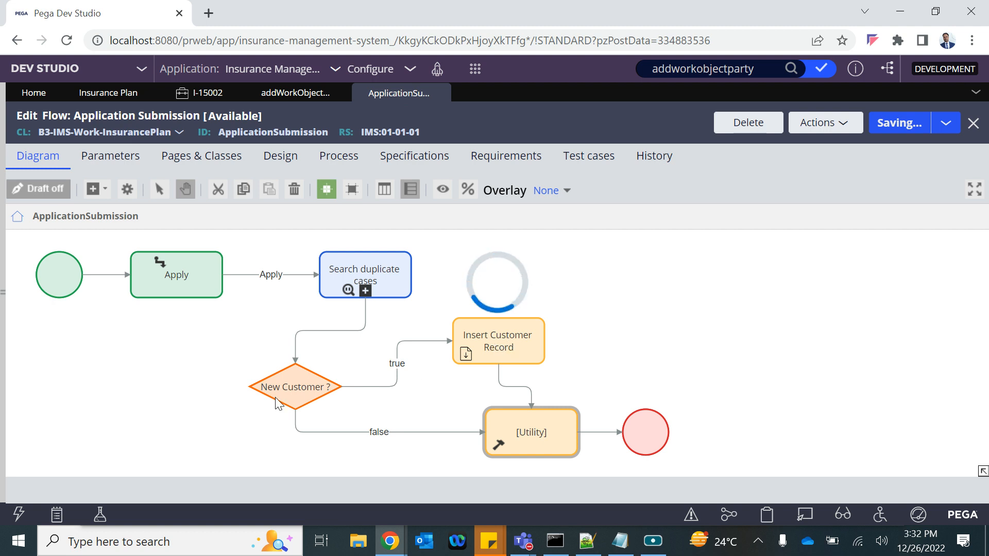
Step: Reopen the Utility's properties and complete the PartyClass parameter with its closing quote as "Data-Party-Person"
{"action": "left_click", "coordinate": [503, 433]}
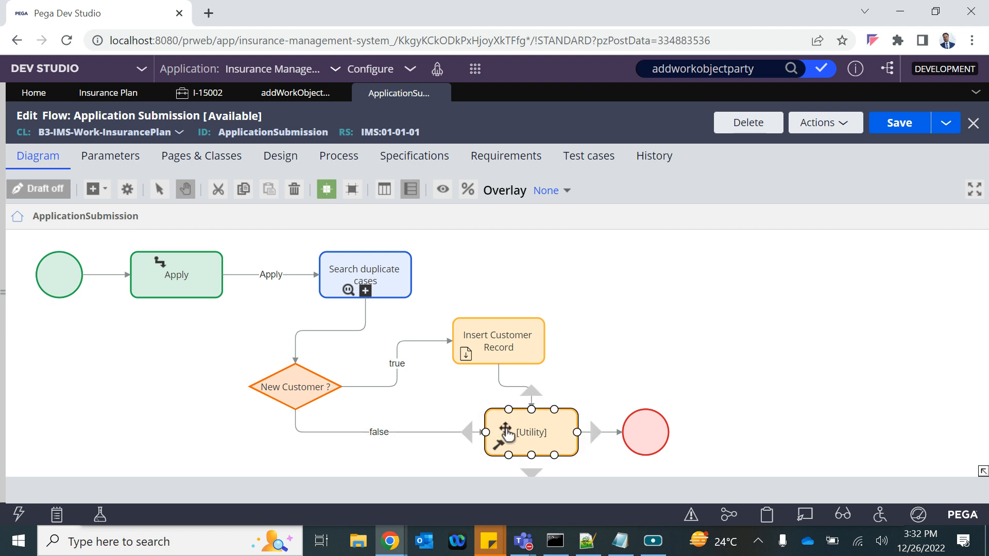
{"action": "double_click", "coordinate": [507, 434]}
{"action": "scroll", "coordinate": [474, 369], "scroll_direction": "down", "scroll_amount": 1}
{"action": "scroll", "coordinate": [475, 370], "scroll_direction": "down", "scroll_amount": 1}
{"action": "left_click", "coordinate": [508, 347]}
{"action": "double_click", "coordinate": [508, 349]}
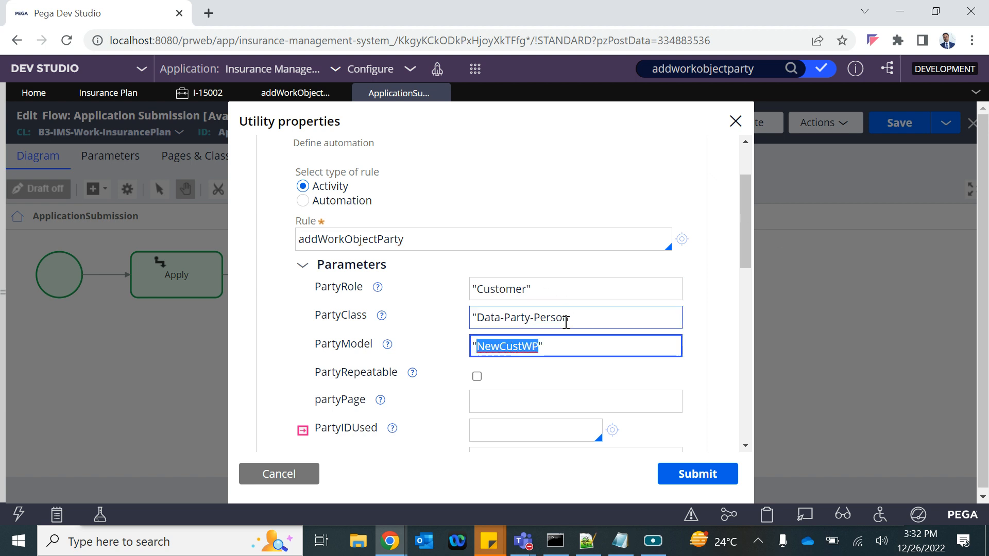
{"action": "left_click_drag", "start_coordinate": [588, 316], "coordinate": [467, 320]}
{"action": "left_click", "coordinate": [467, 320]}
{"action": "left_click", "coordinate": [575, 315]}
{"action": "scroll", "coordinate": [561, 263], "scroll_direction": "up", "scroll_amount": 2}
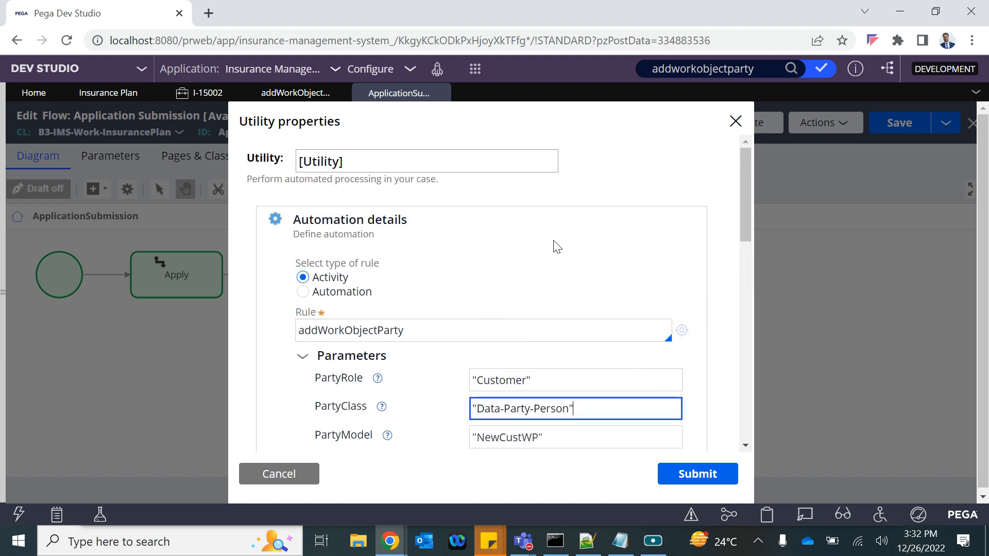
Step: Name the Utility shape Add WP, submit its properties and save the flow
{"action": "triple_click", "coordinate": [350, 166]}
{"action": "type", "text": "Add WP"}
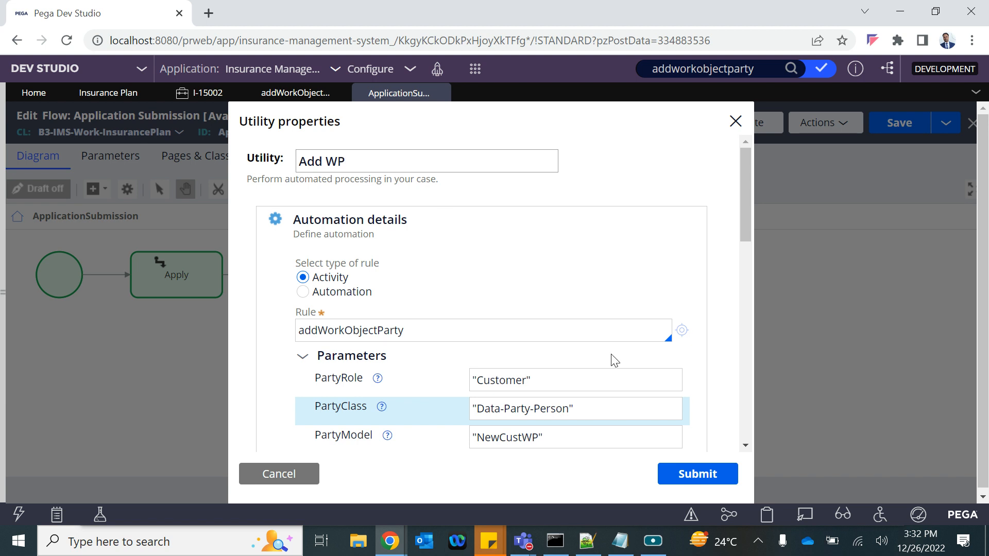
{"action": "scroll", "coordinate": [663, 396], "scroll_direction": "down", "scroll_amount": 3}
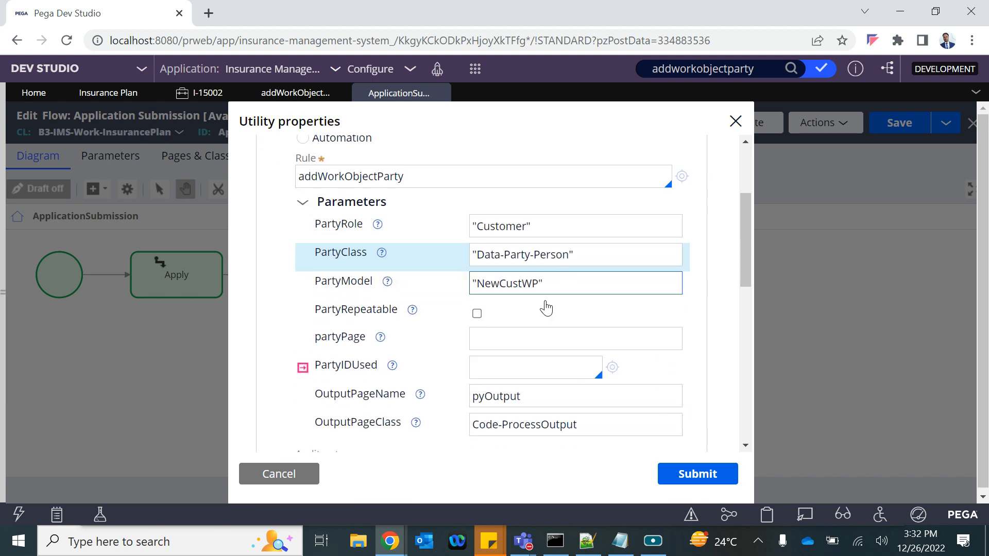
{"action": "scroll", "coordinate": [541, 401], "scroll_direction": "down", "scroll_amount": 2}
{"action": "left_click", "coordinate": [689, 475]}
{"action": "left_click", "coordinate": [895, 135]}
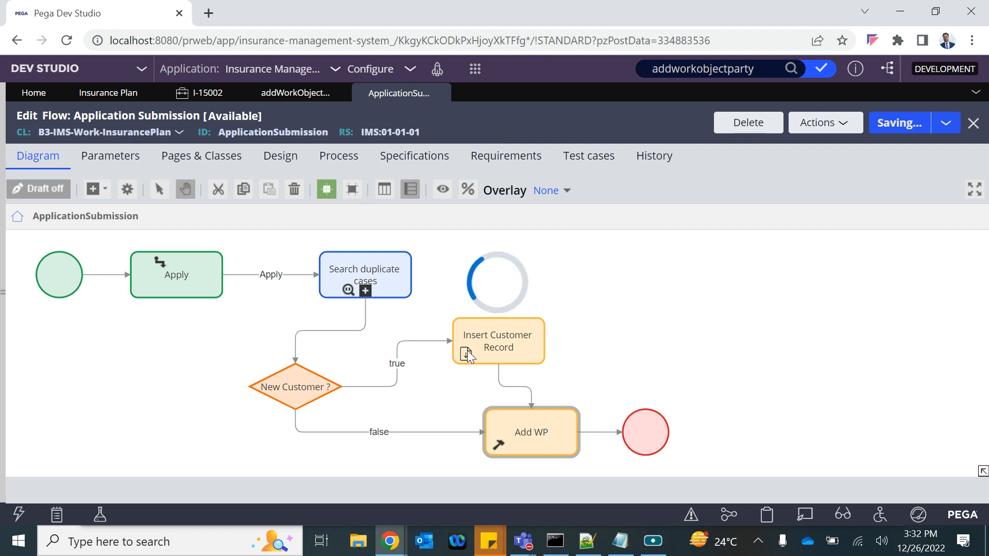
{"action": "left_click", "coordinate": [530, 432]}
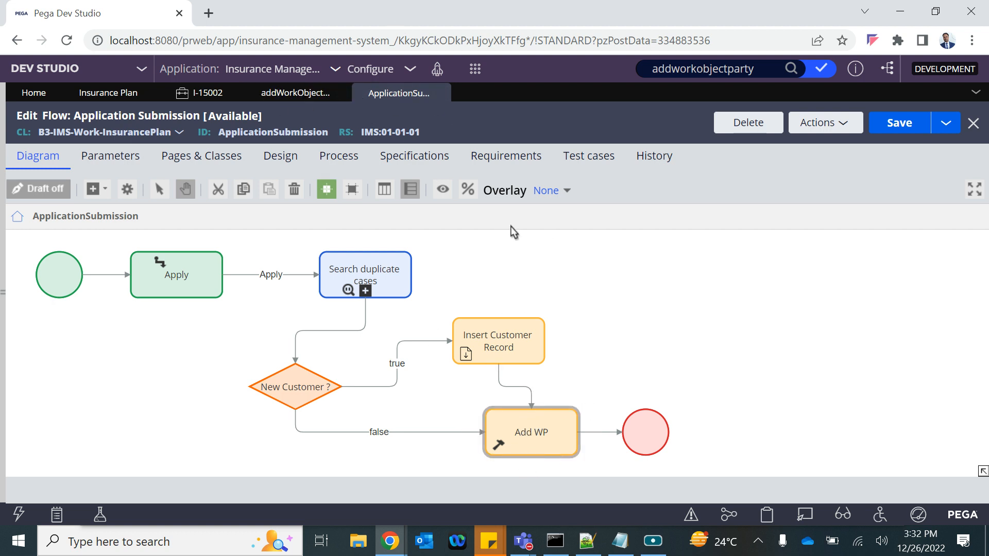
Step: Start a new data transform record labelled NewCustWP
{"action": "left_click", "coordinate": [475, 69]}
{"action": "mouse_move", "coordinate": [510, 82]}
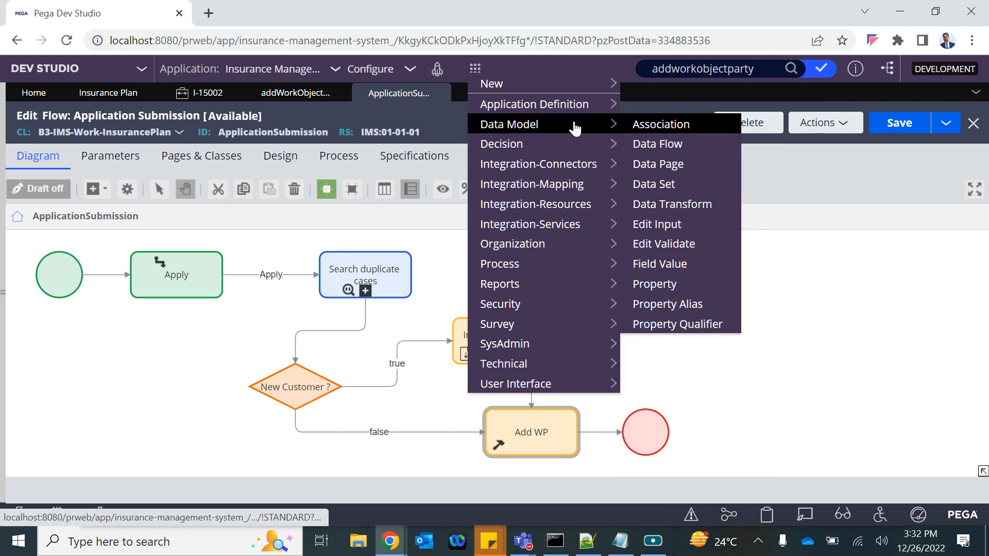
{"action": "mouse_move", "coordinate": [647, 119]}
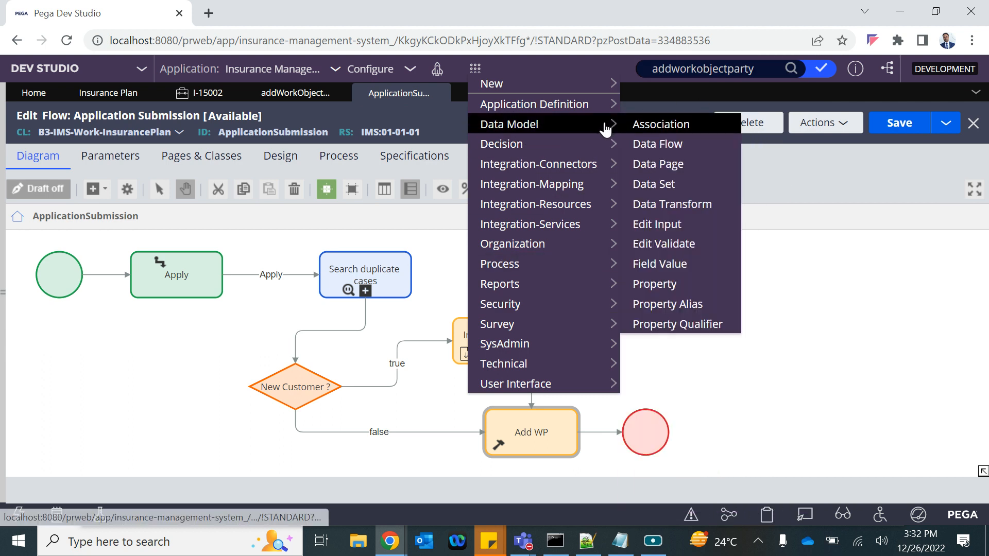
{"action": "left_click", "coordinate": [651, 202]}
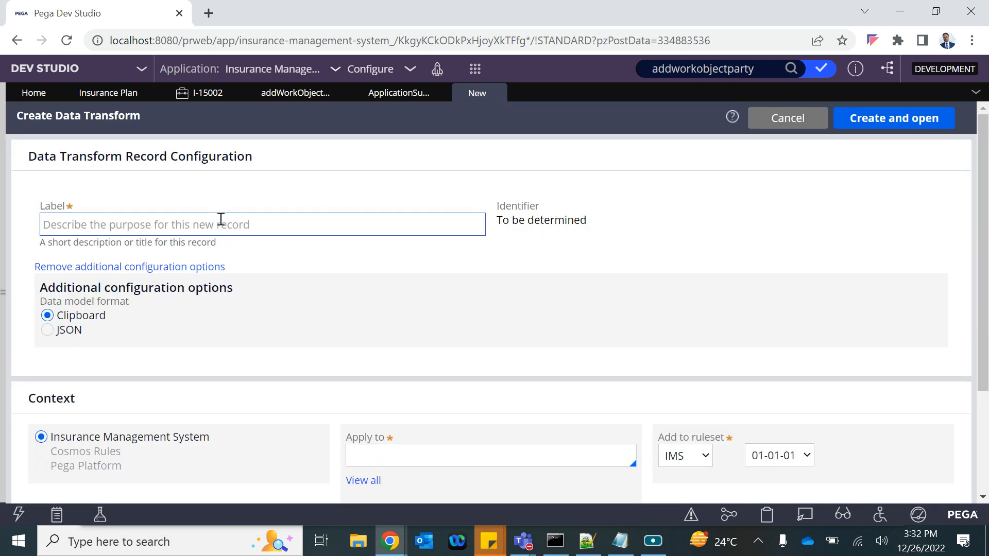
{"action": "type", "text": "NewCustWP"}
{"action": "left_click", "coordinate": [470, 277]}
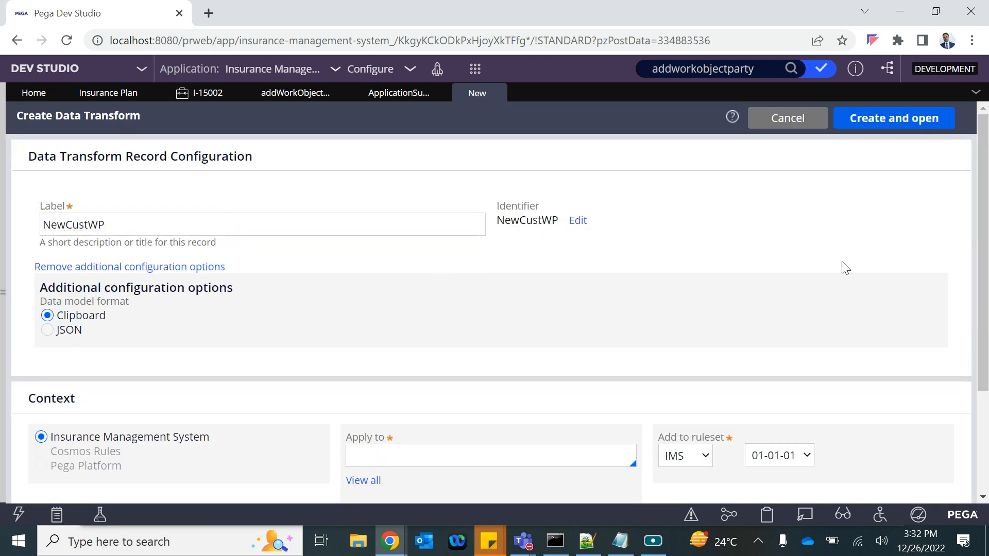
Step: Apply the NewCustWP data transform to the Data-Party-Person class, then create and open it
{"action": "left_click", "coordinate": [376, 461]}
{"action": "type", "text": "Data"}
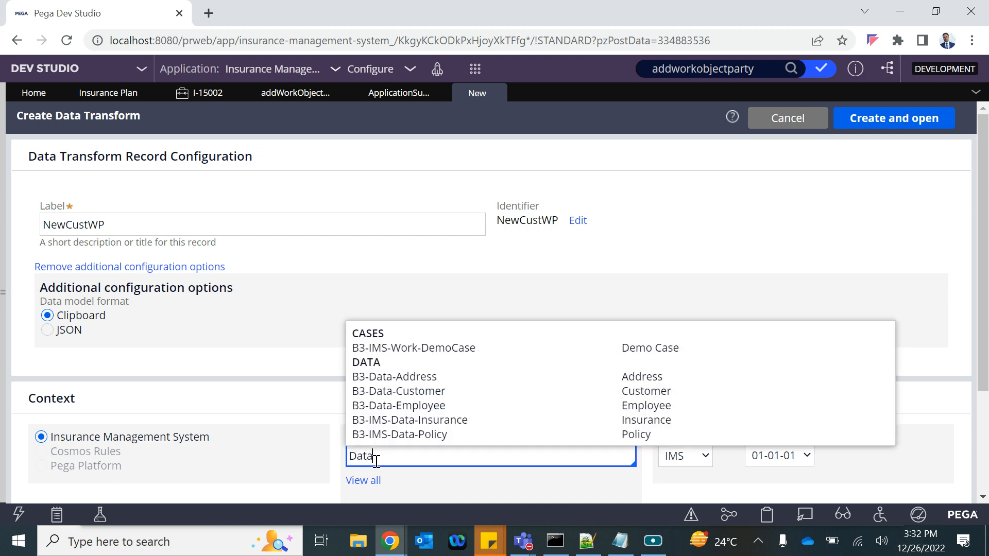
{"action": "type", "text": "-Person"}
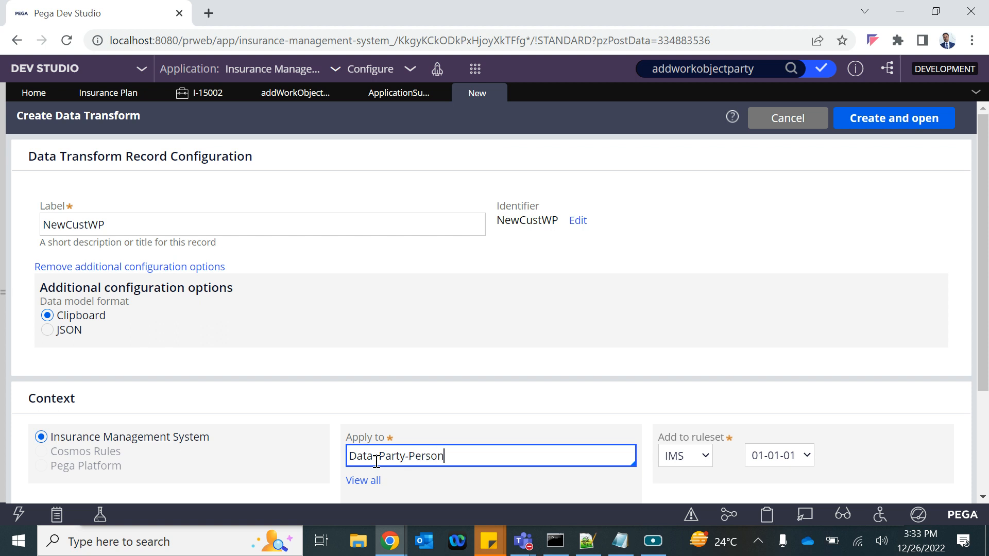
{"action": "left_click", "coordinate": [379, 457]}
{"action": "key", "text": "BackSpace"}
{"action": "type", "text": "-"}
{"action": "left_click", "coordinate": [890, 117]}
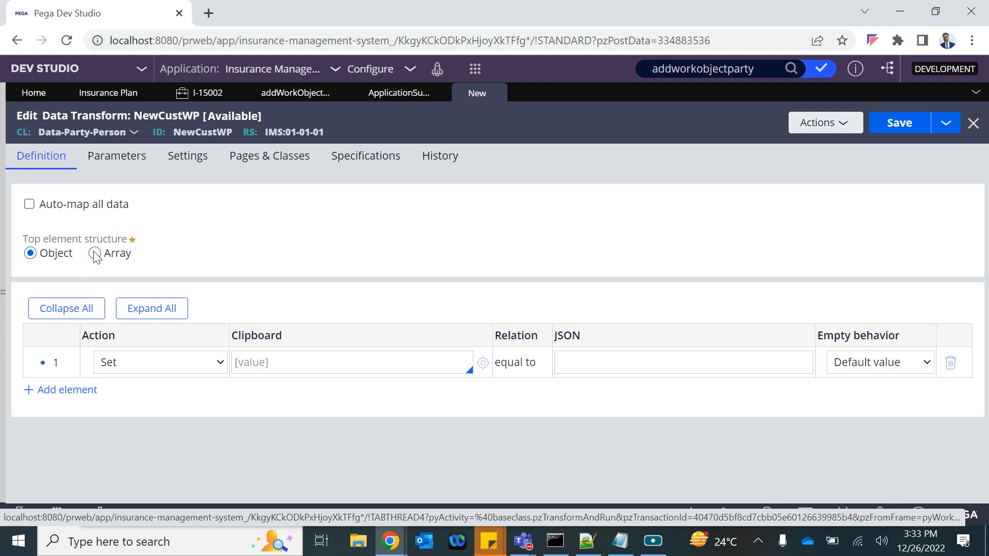
Step: Try the Auto-map all data option on the NewCustWP data transform with the Object top element structure
{"action": "left_click", "coordinate": [30, 204]}
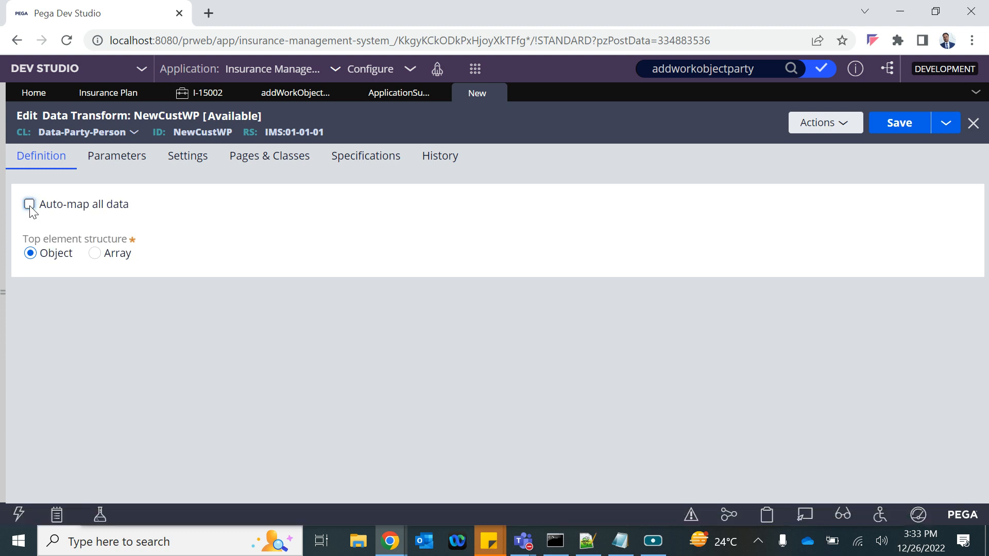
{"action": "left_click", "coordinate": [30, 205]}
{"action": "left_click", "coordinate": [37, 255]}
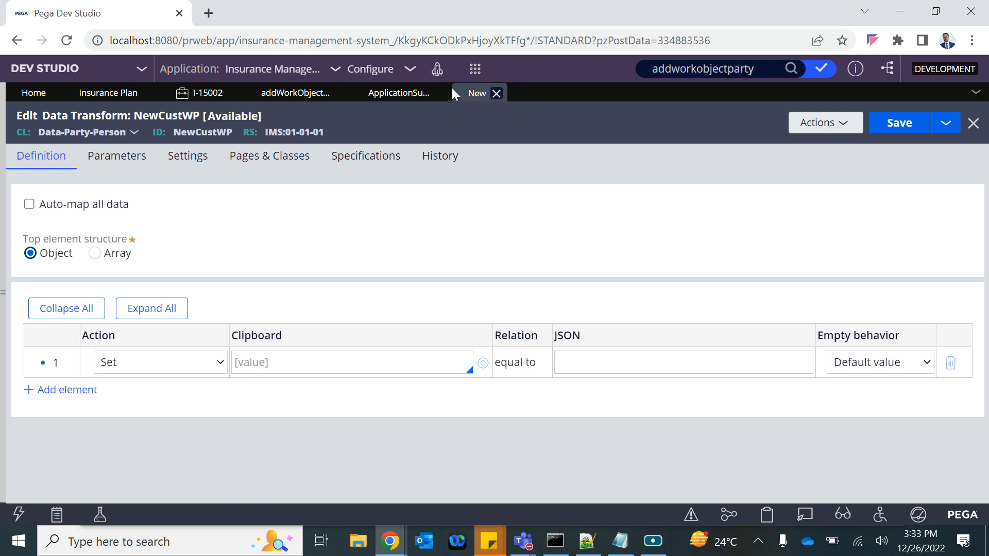
Step: Save the data transform as a NewCustWP copy in Data-Party-Person and try the Array top element structure on it
{"action": "left_click", "coordinate": [945, 126]}
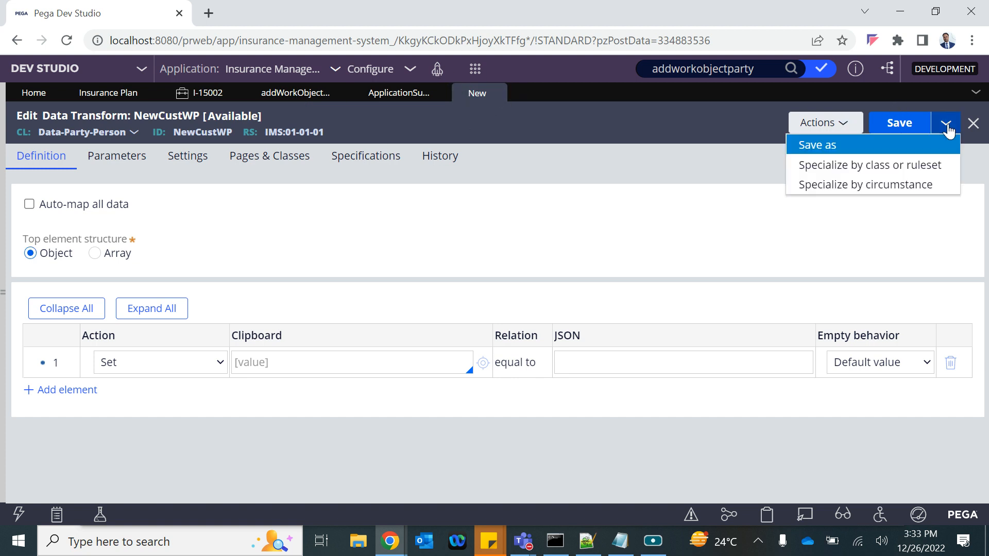
{"action": "left_click", "coordinate": [861, 143]}
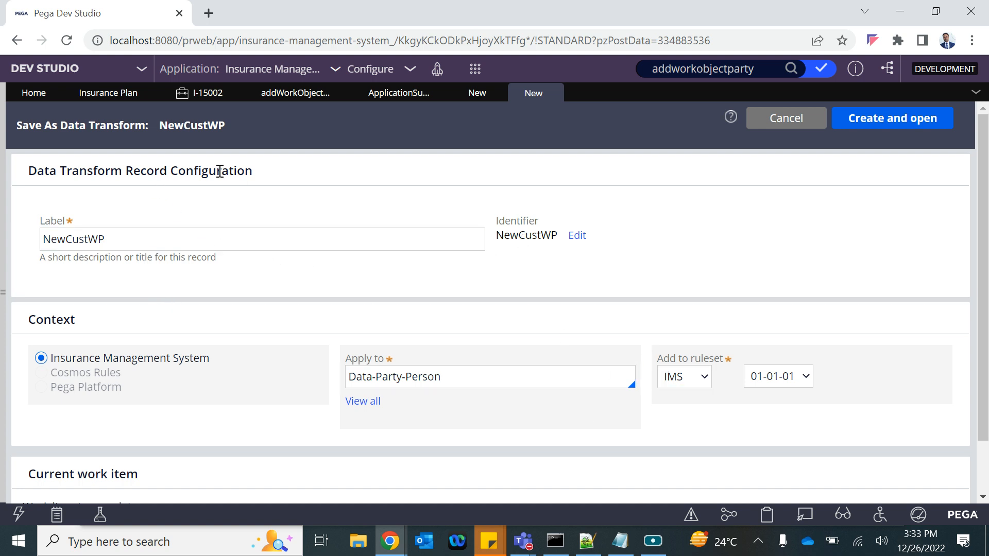
{"action": "left_click", "coordinate": [865, 117]}
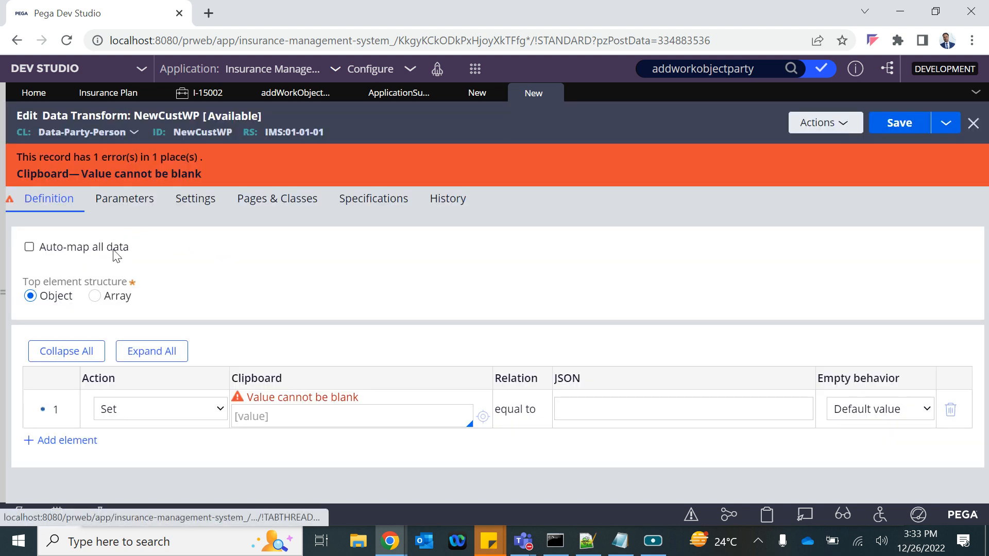
{"action": "left_click", "coordinate": [94, 296]}
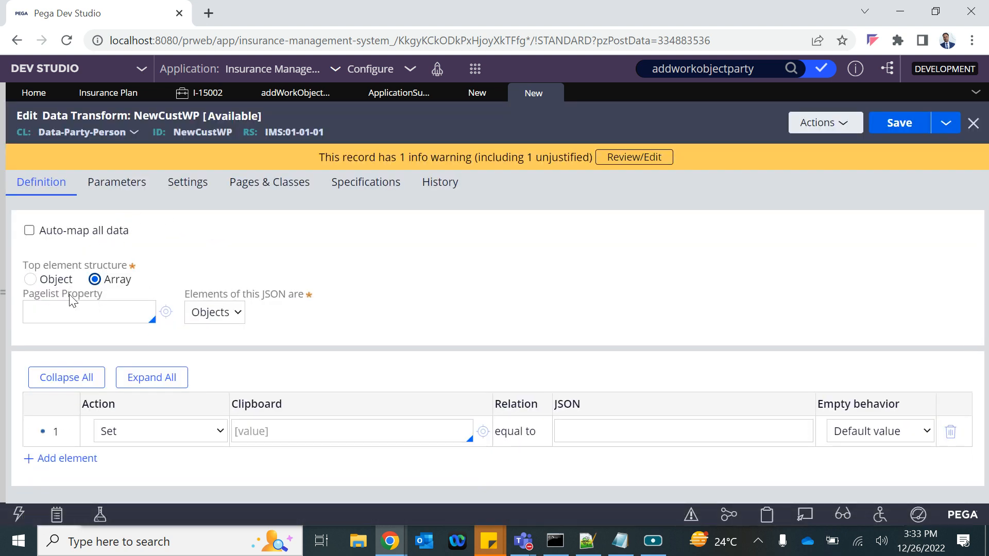
{"action": "left_click", "coordinate": [30, 279]}
Step: Close both open JSON-based NewCustWP data transform records, discarding their unsaved changes
{"action": "left_click", "coordinate": [553, 93]}
{"action": "left_click", "coordinate": [672, 345]}
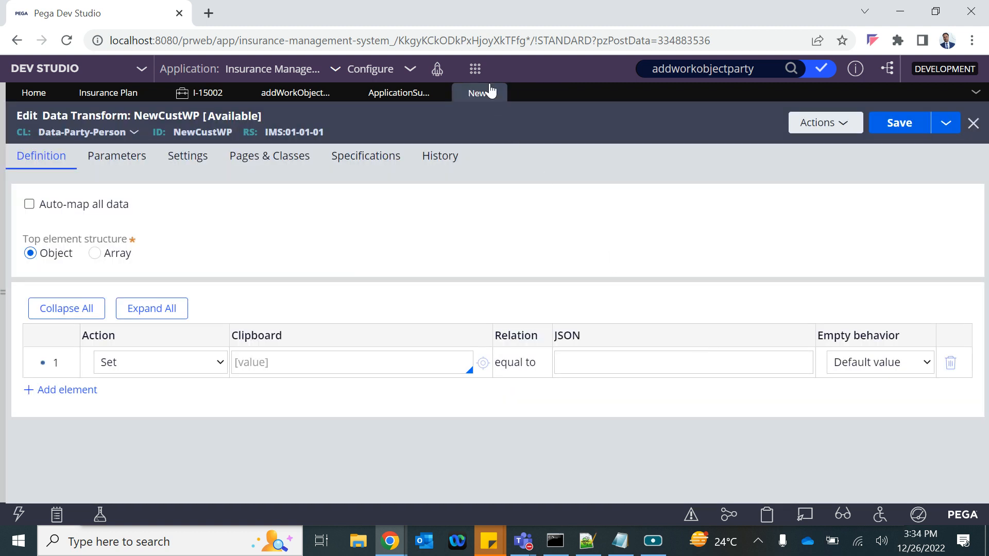
{"action": "left_click", "coordinate": [498, 94]}
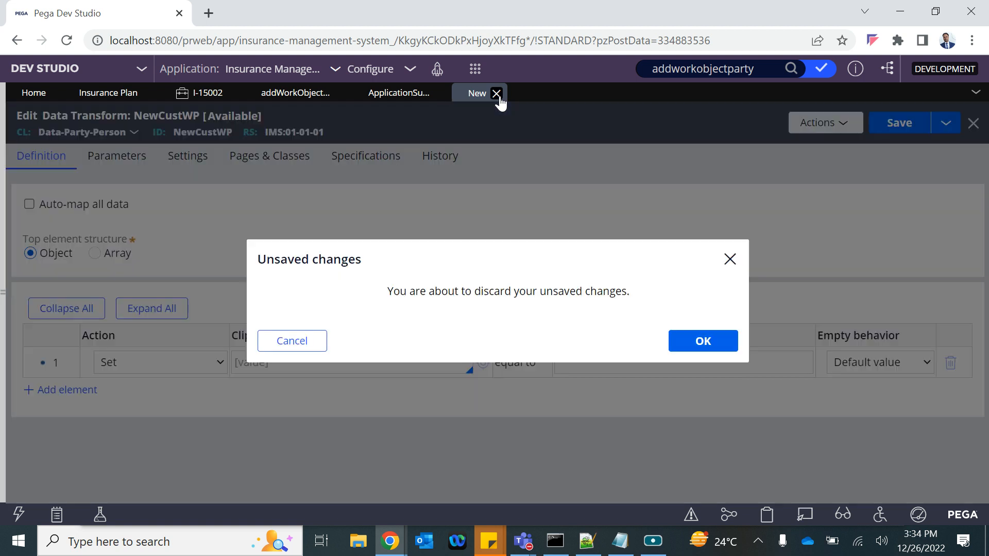
{"action": "left_click", "coordinate": [702, 340]}
Step: Start a new data transform record labelled NewCustWP with the Clipboard data model format
{"action": "left_click", "coordinate": [481, 73]}
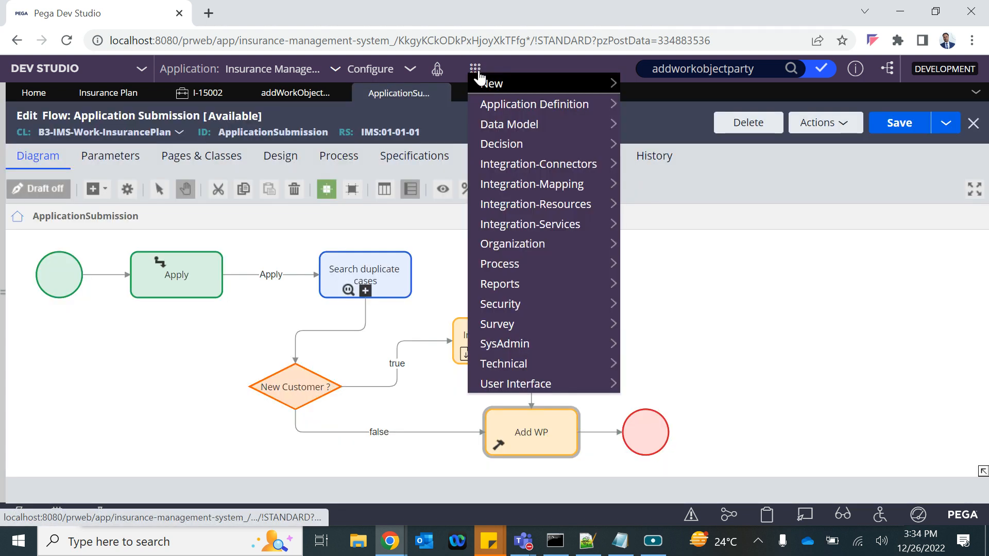
{"action": "mouse_move", "coordinate": [581, 92]}
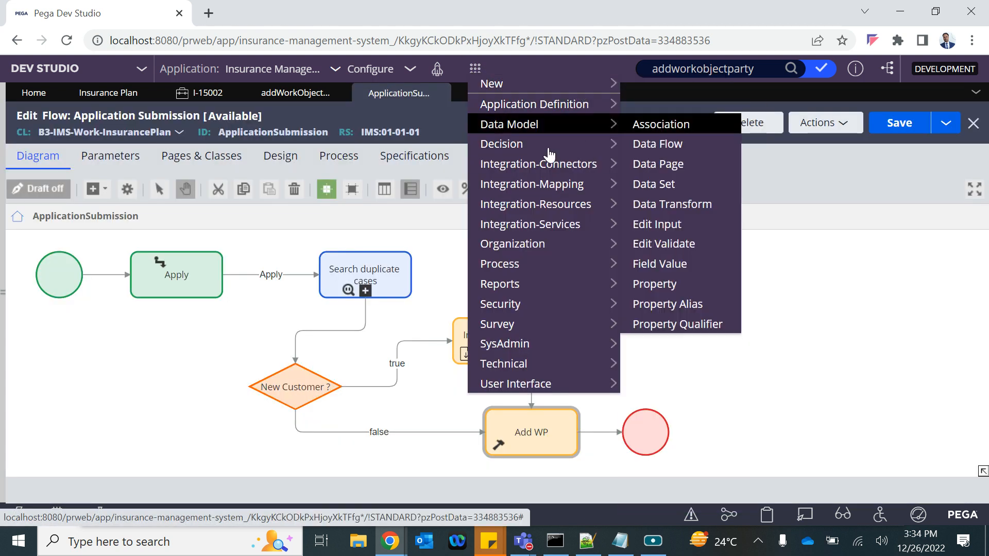
{"action": "mouse_move", "coordinate": [509, 332]}
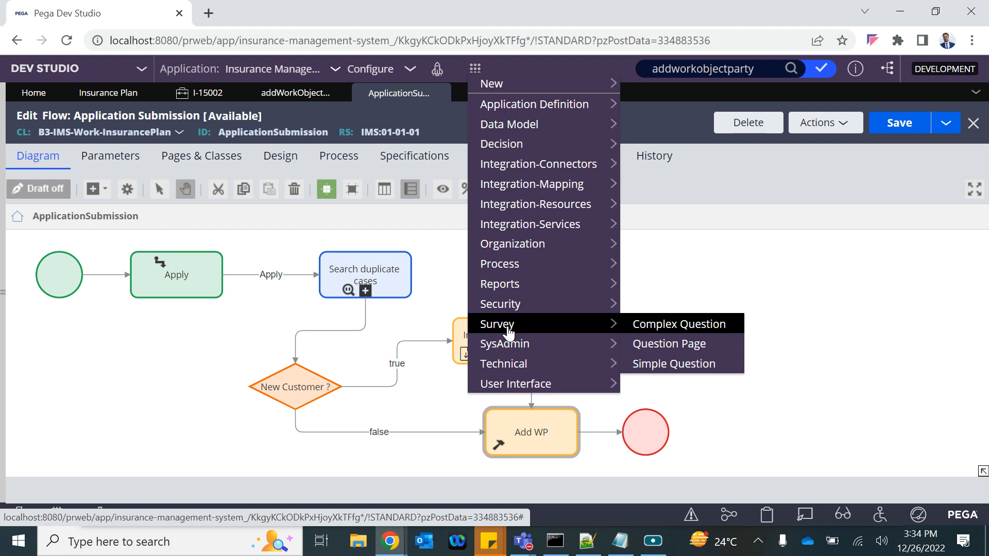
{"action": "mouse_move", "coordinate": [570, 126]}
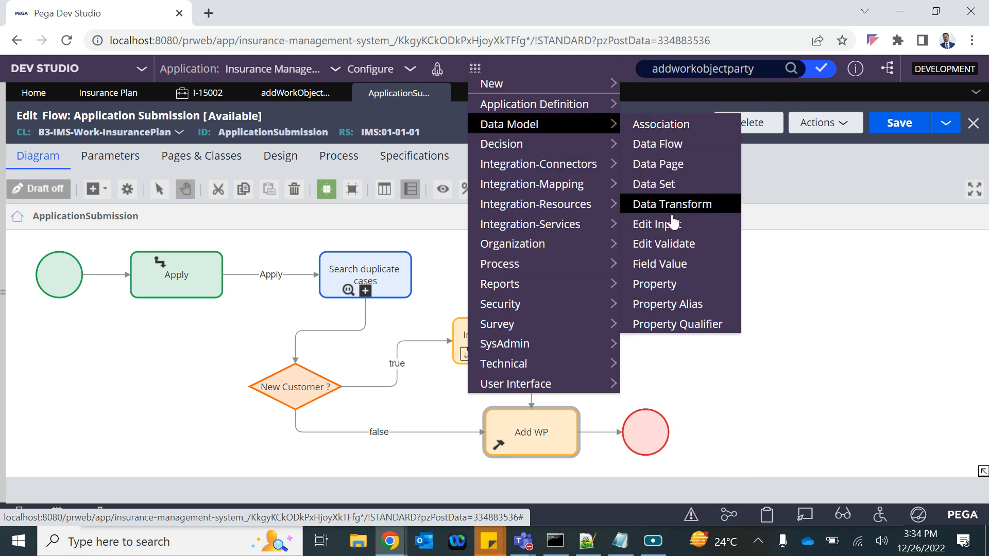
{"action": "left_click", "coordinate": [676, 204]}
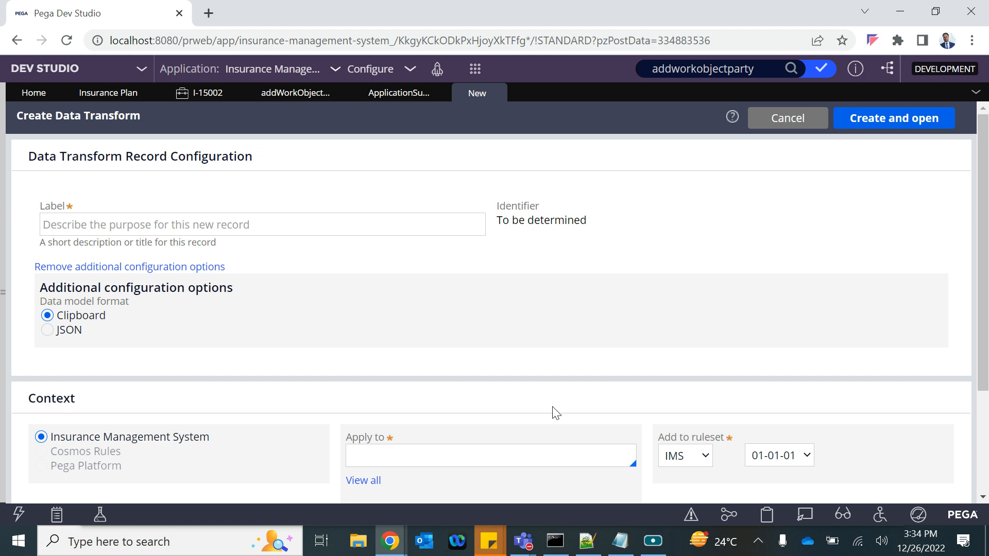
{"action": "left_click", "coordinate": [476, 214]}
{"action": "left_click", "coordinate": [83, 234]}
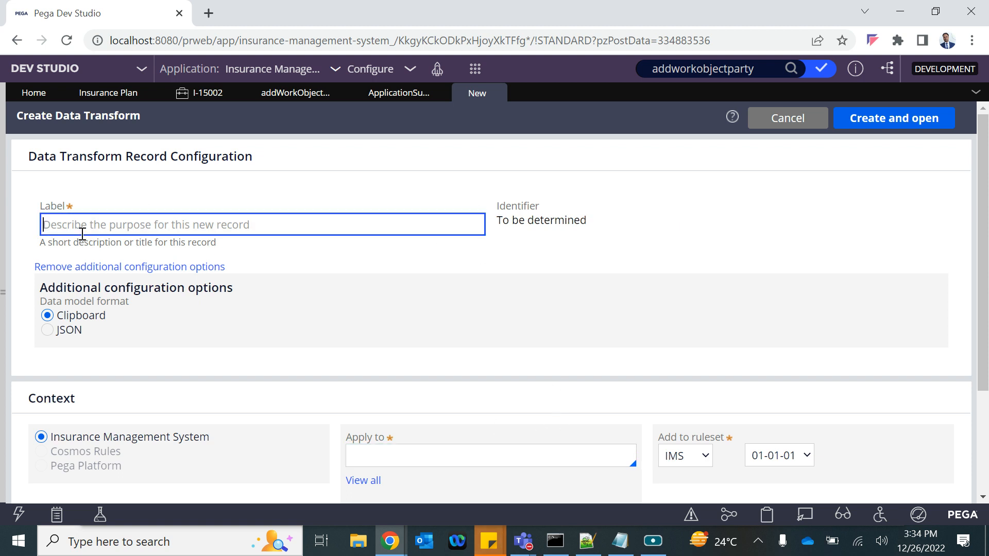
{"action": "left_click", "coordinate": [58, 323]}
{"action": "left_click", "coordinate": [106, 226]}
{"action": "type", "text": "NewCustWP"}
{"action": "left_click", "coordinate": [473, 290]}
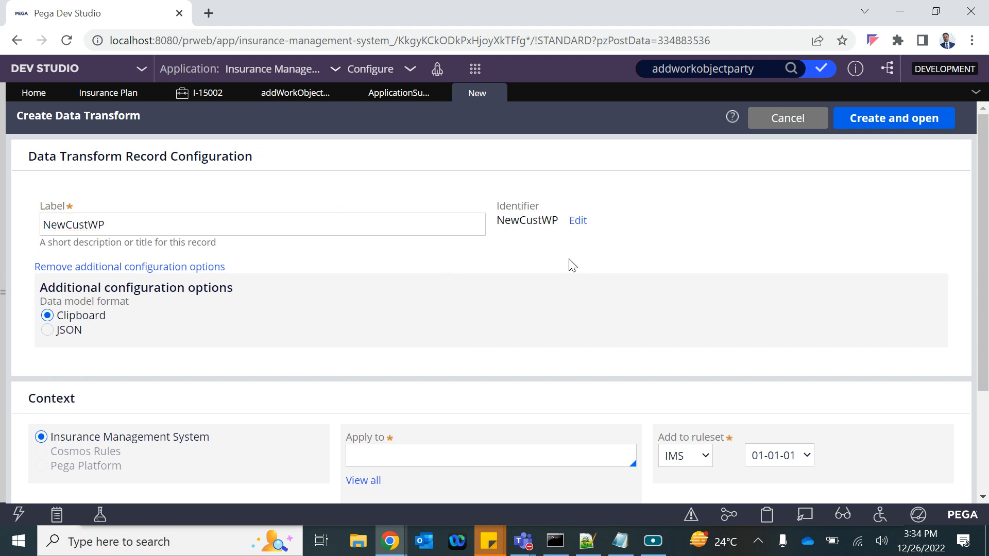
Step: Apply the Clipboard-format NewCustWP data transform to the Data-Party-Person class, then create and open it
{"action": "left_click", "coordinate": [435, 454]}
{"action": "type", "text": "Da"}
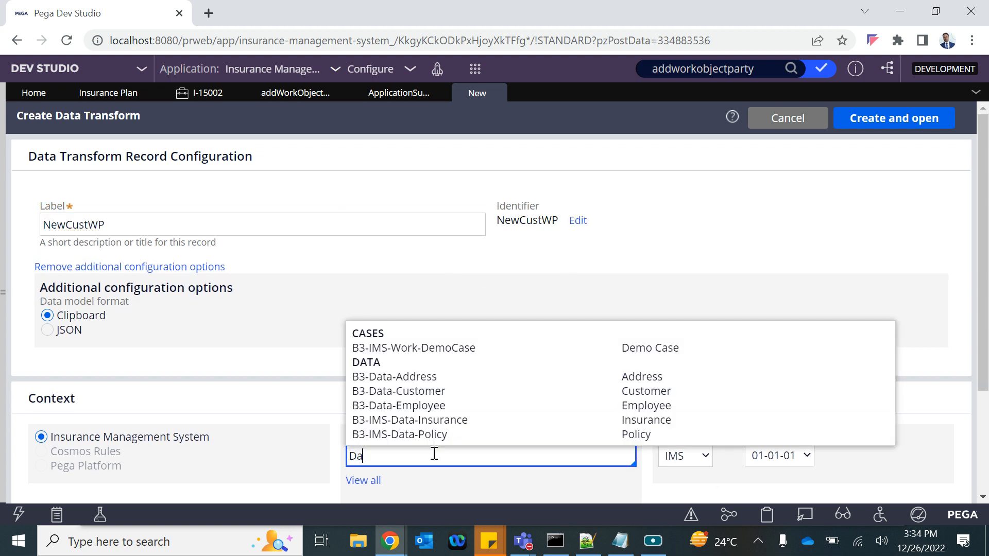
{"action": "type", "text": "ta-Party"}
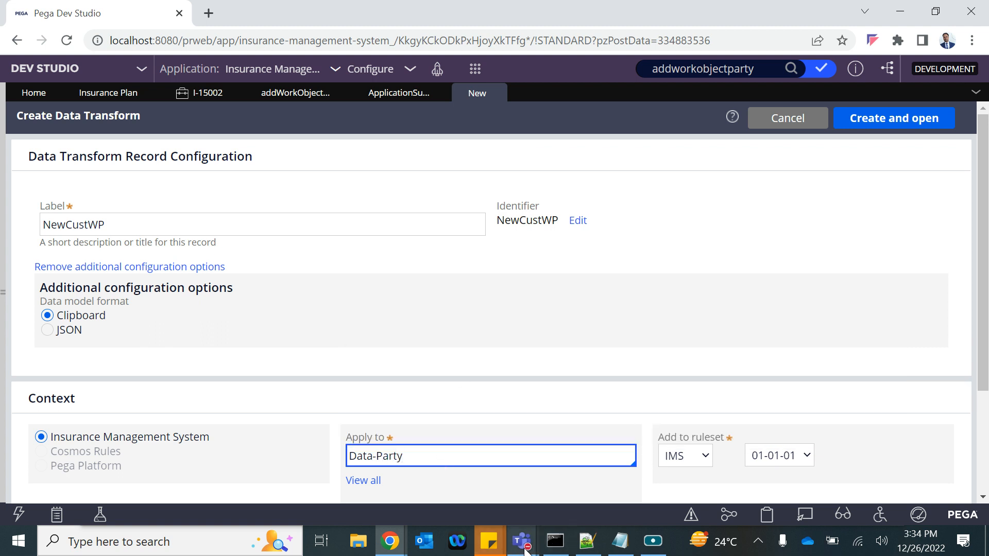
{"action": "mouse_move", "coordinate": [522, 541]}
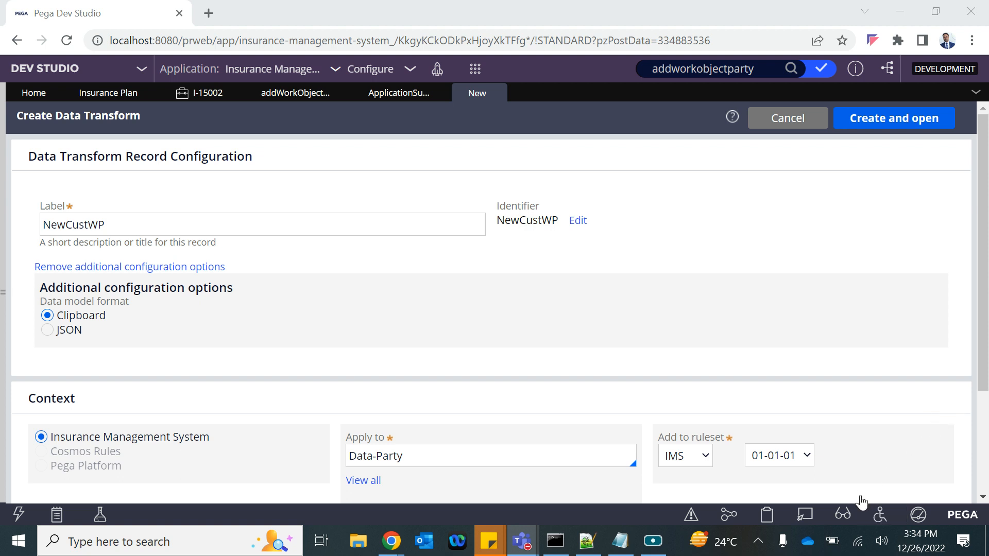
{"action": "left_click", "coordinate": [959, 407]}
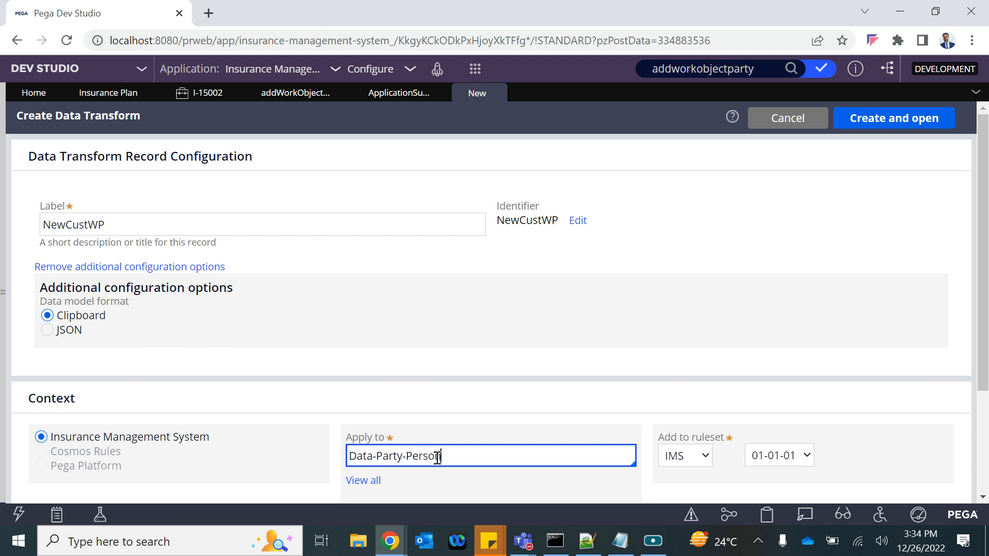
{"action": "left_click", "coordinate": [577, 293]}
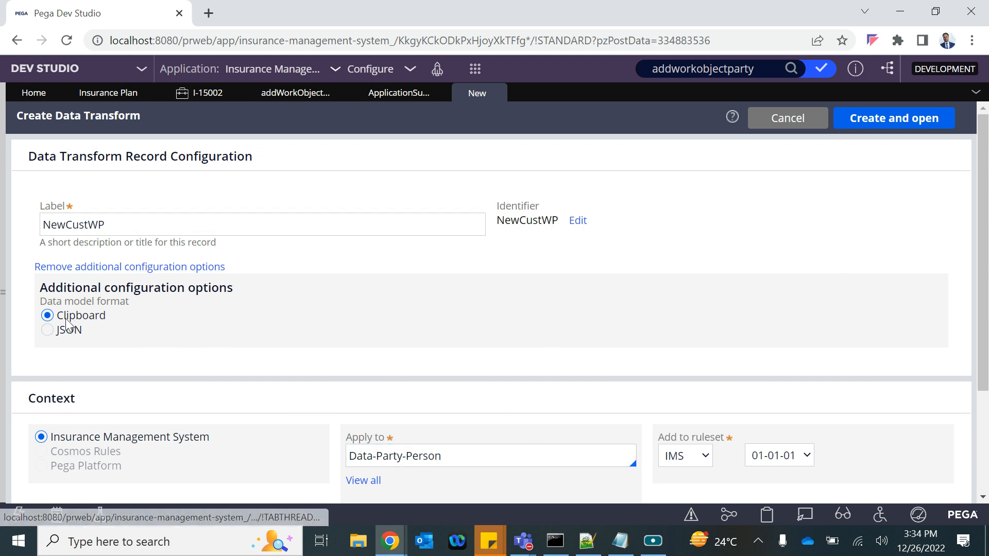
{"action": "left_click", "coordinate": [880, 119]}
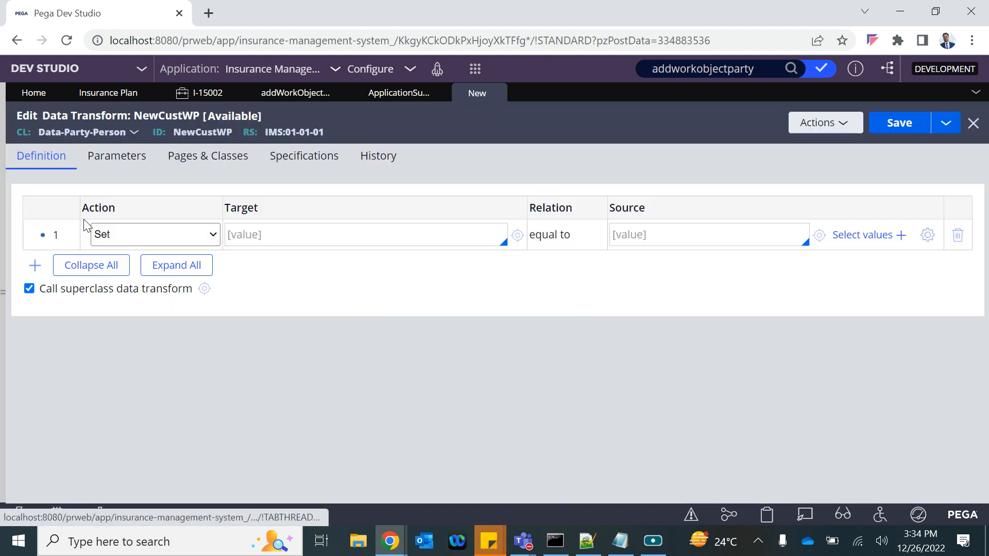
Step: Return to Insurance Plan case I-15002 and check its stakeholders in the expanded case utilities
{"action": "left_click", "coordinate": [4, 286]}
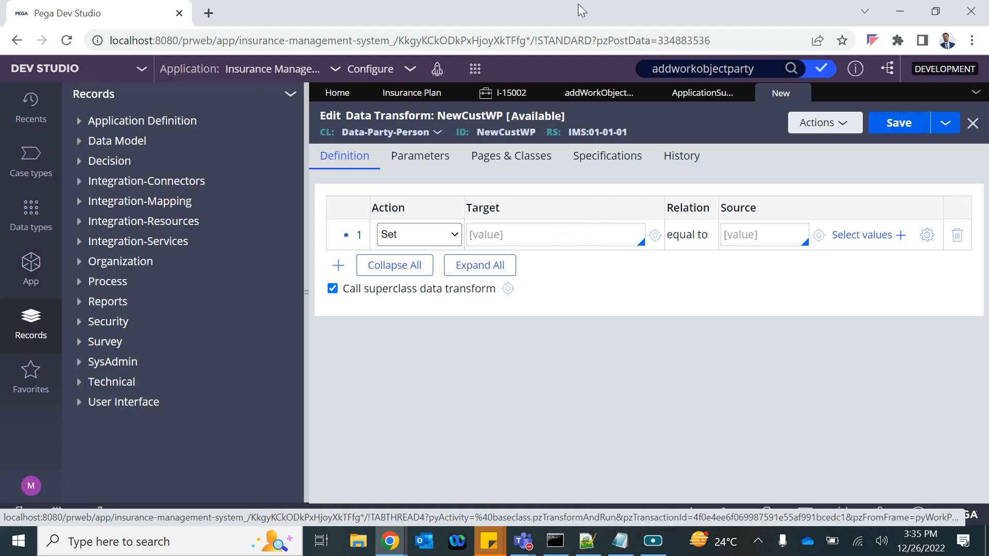
{"action": "left_click", "coordinate": [503, 93]}
{"action": "scroll", "coordinate": [768, 381], "scroll_direction": "down", "scroll_amount": 5}
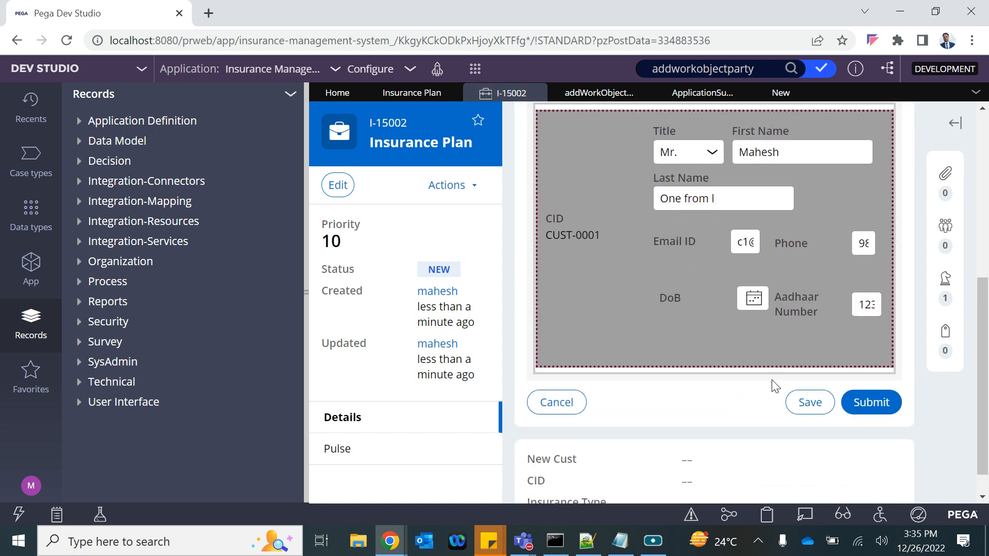
{"action": "left_click", "coordinate": [305, 294]}
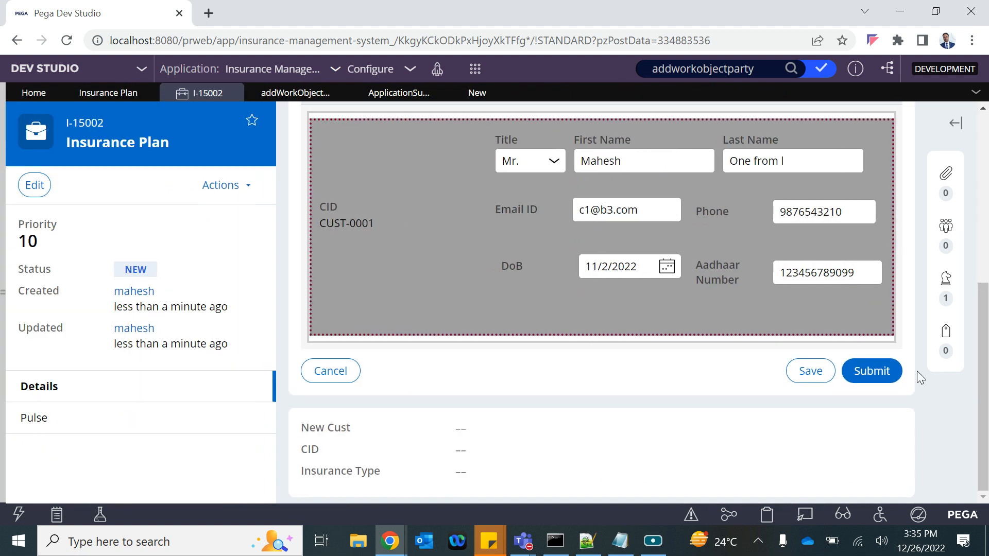
{"action": "left_click", "coordinate": [945, 288]}
{"action": "mouse_move", "coordinate": [822, 304]}
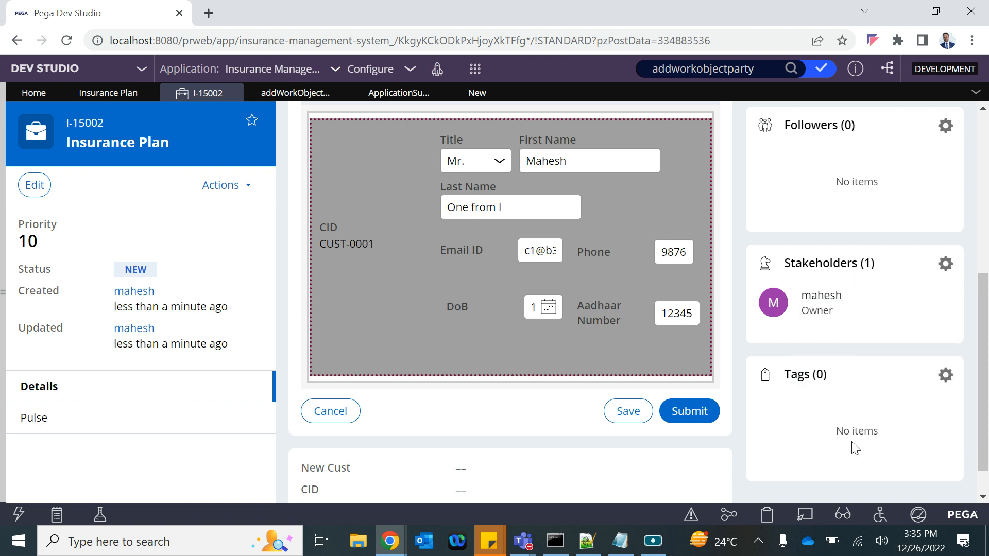
Step: Open the clipboard for case I-15002 and view the Owner page under pyWorkPage's pyWorkParty
{"action": "left_click", "coordinate": [773, 517]}
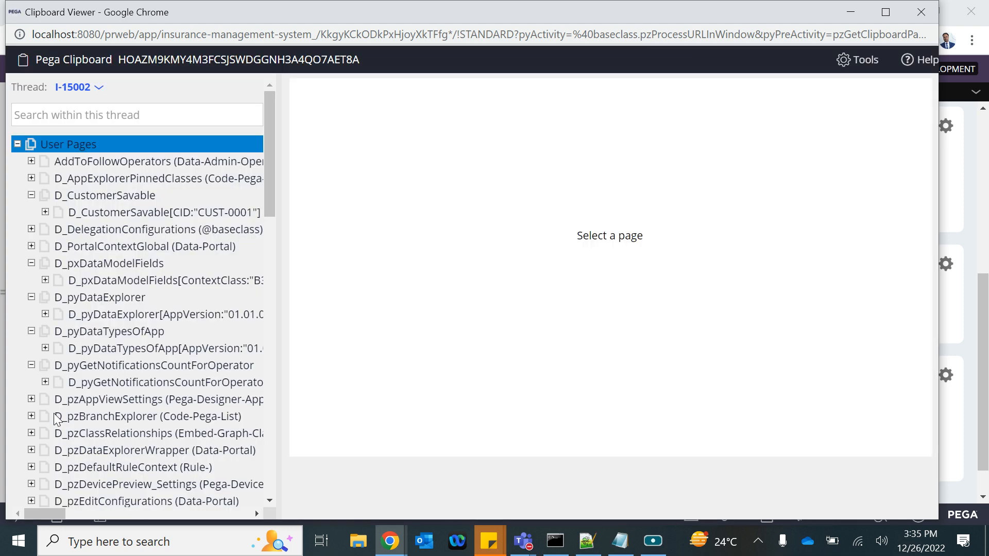
{"action": "left_click", "coordinate": [31, 315]}
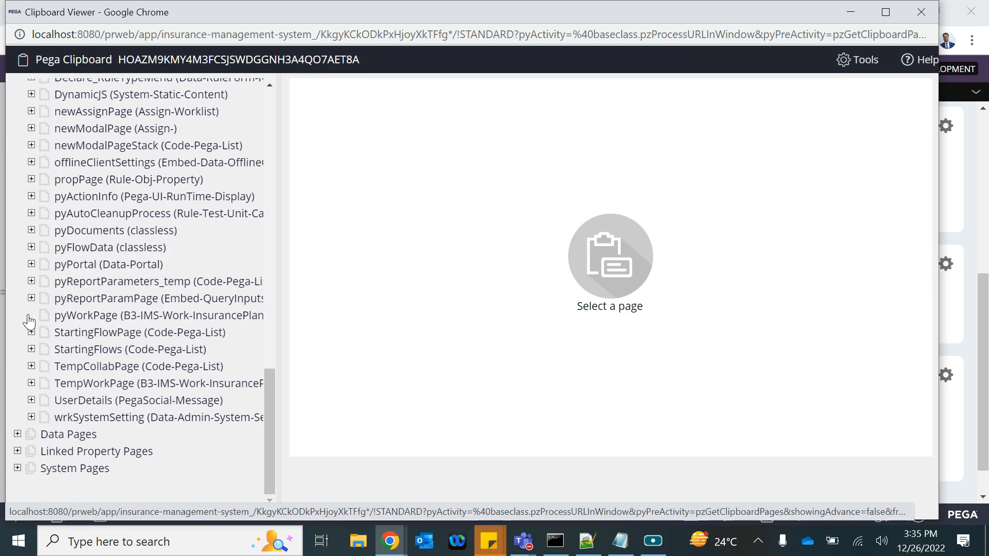
{"action": "scroll", "coordinate": [100, 392], "scroll_direction": "down", "scroll_amount": 3}
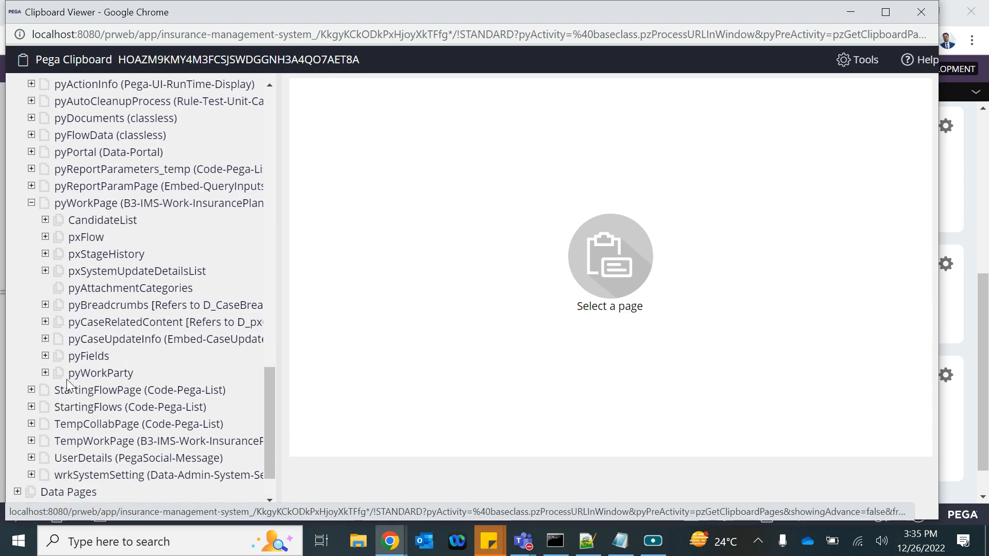
{"action": "left_click", "coordinate": [45, 373]}
{"action": "left_click", "coordinate": [87, 390]}
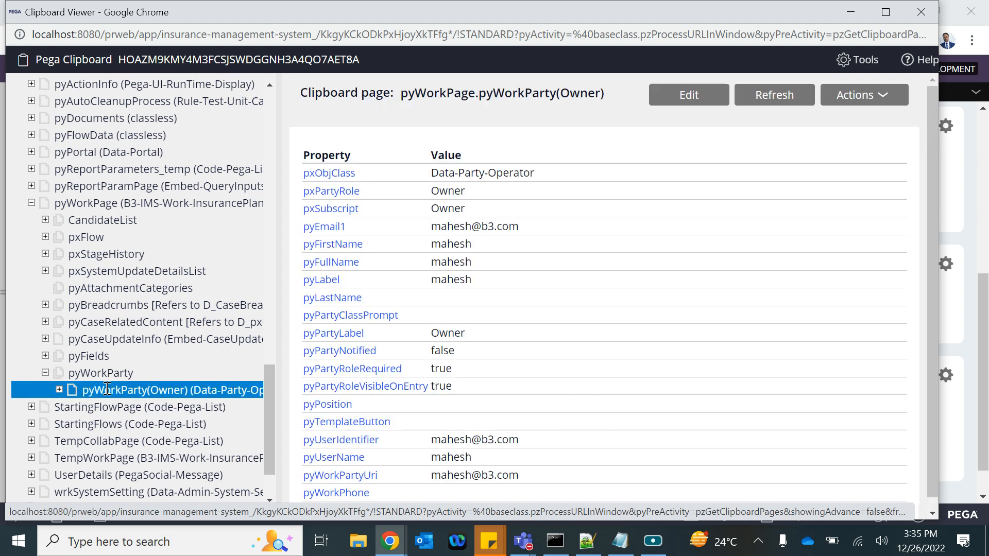
Step: Examine the Owner work party's properties, highlight pyWorkPartyUri, and return to the Dev Studio window
{"action": "scroll", "coordinate": [425, 433], "scroll_direction": "down", "scroll_amount": 1}
{"action": "scroll", "coordinate": [418, 433], "scroll_direction": "up", "scroll_amount": 1}
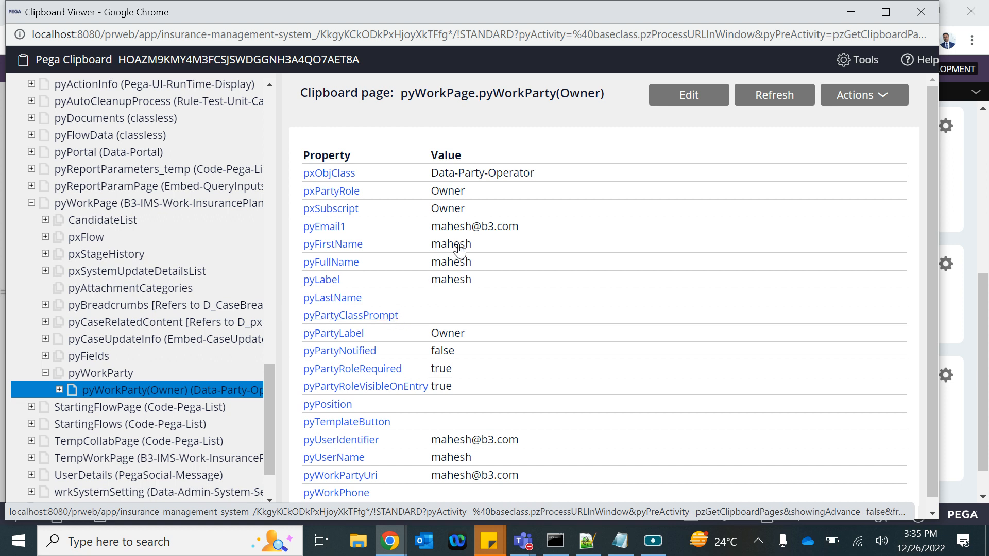
{"action": "scroll", "coordinate": [408, 389], "scroll_direction": "down", "scroll_amount": 1}
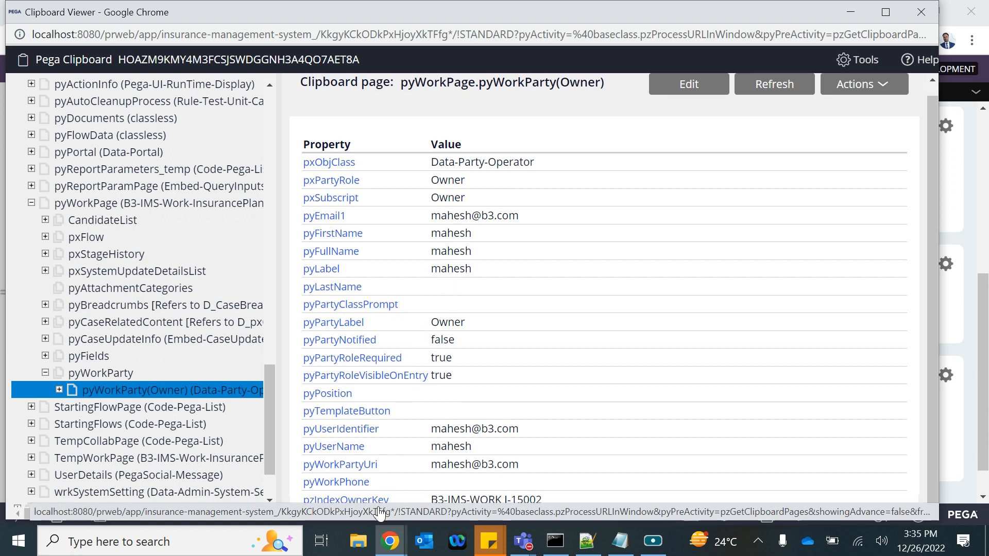
{"action": "left_click_drag", "start_coordinate": [396, 465], "coordinate": [311, 466]}
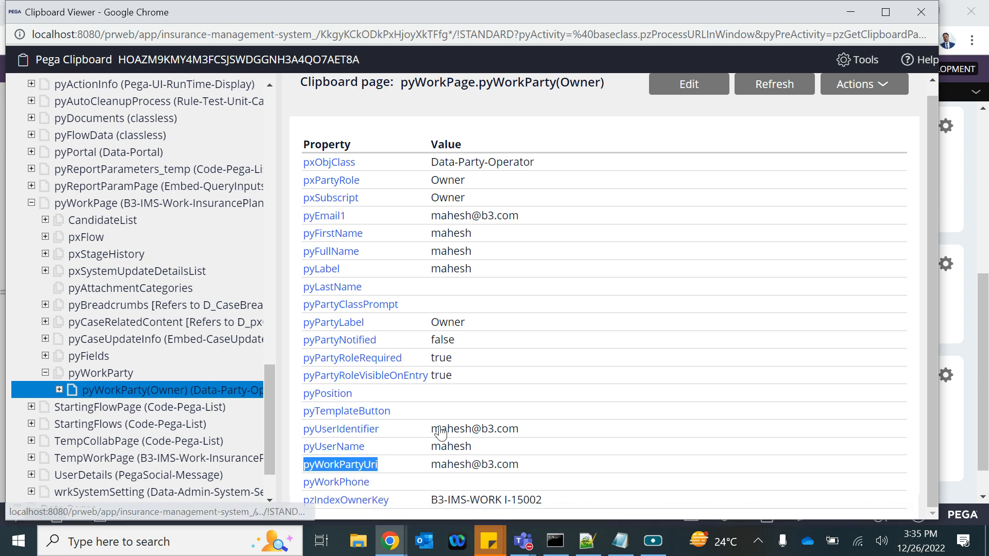
{"action": "key", "text": "alt+Tab"}
{"action": "key", "text": "alt+Tab"}
{"action": "key", "text": "alt+Tab"}
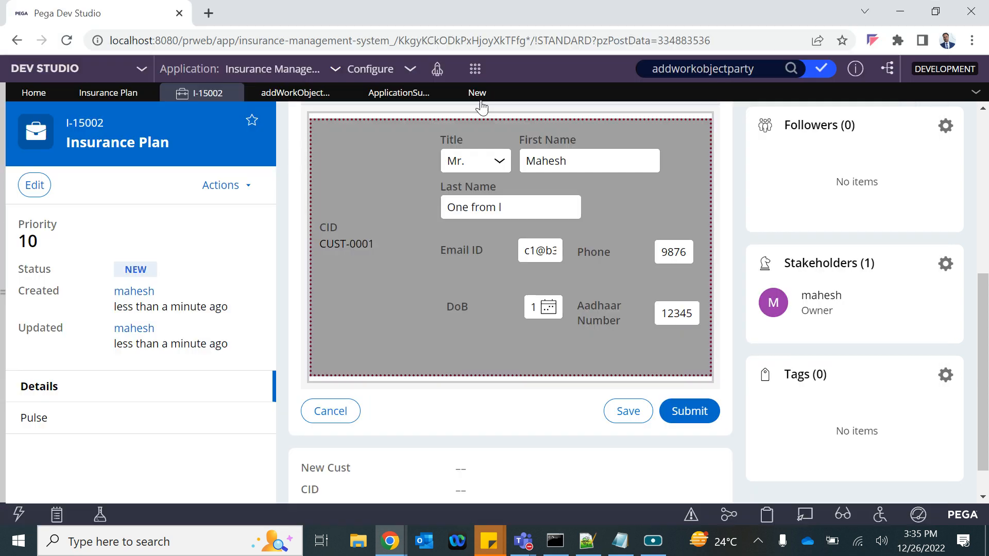
Step: Set the first row of the NewCustWP data transform to Update Page on Primary with the relation "with values from"
{"action": "left_click", "coordinate": [478, 98]}
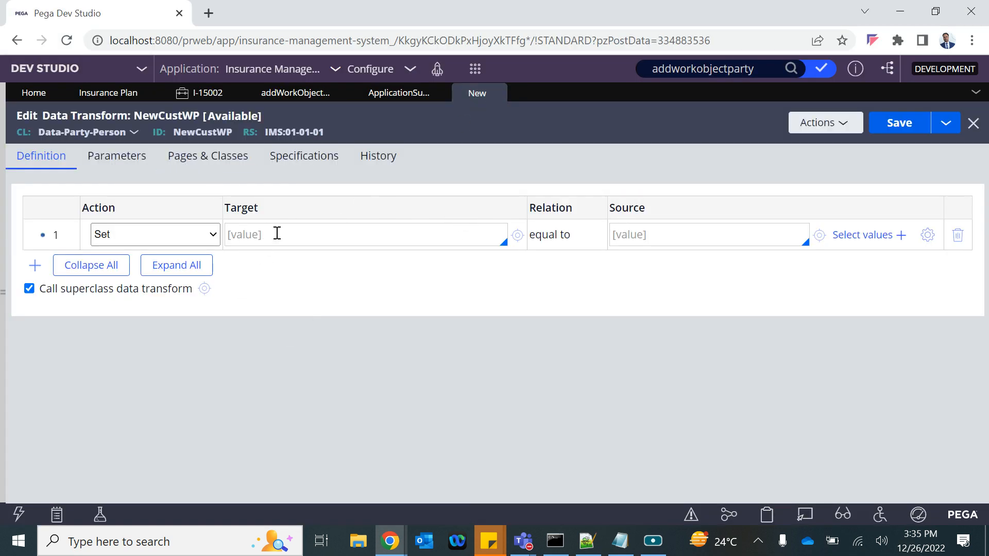
{"action": "left_click", "coordinate": [207, 237]}
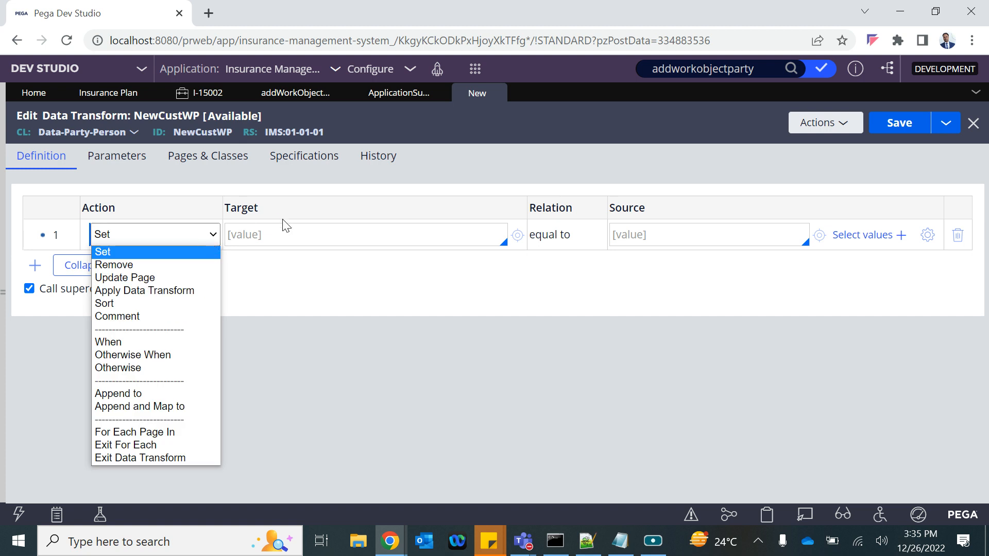
{"action": "left_click", "coordinate": [259, 239]}
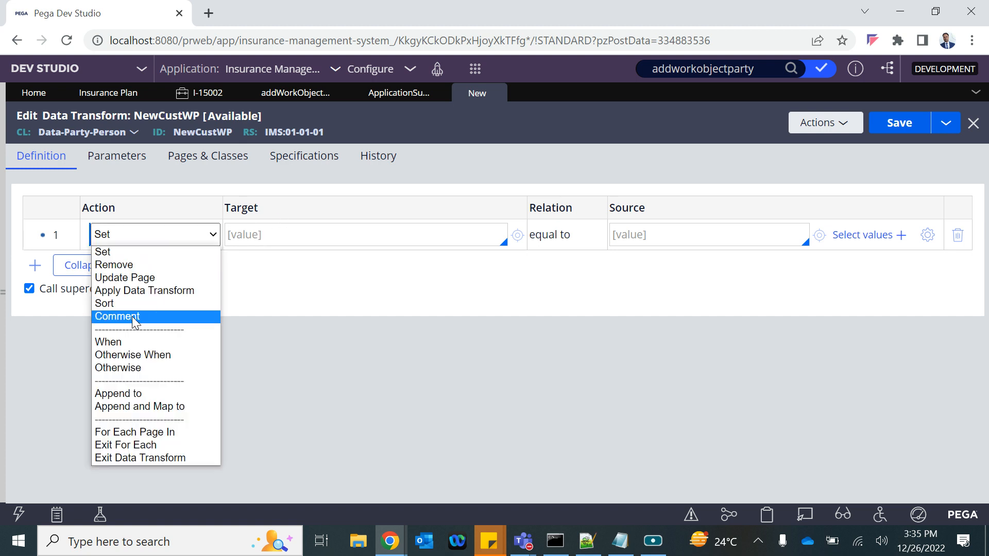
{"action": "left_click", "coordinate": [125, 277]}
{"action": "type", "text": "Primary"}
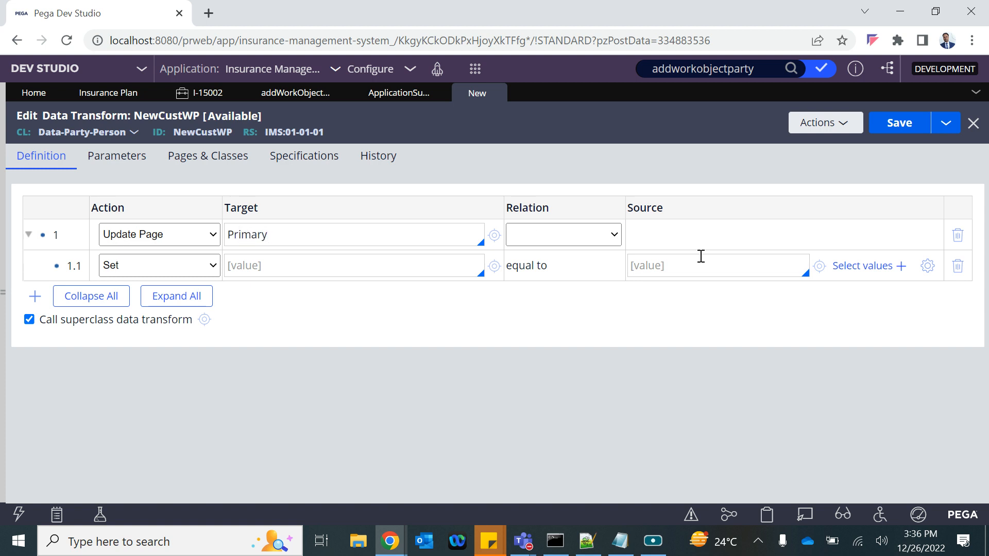
{"action": "left_click", "coordinate": [578, 234]}
{"action": "left_click", "coordinate": [554, 262]}
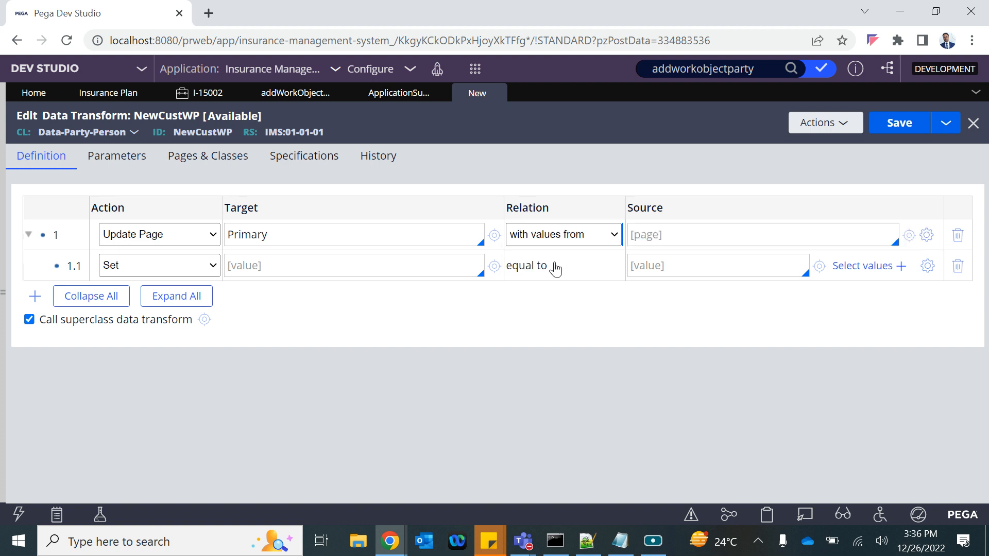
{"action": "left_click", "coordinate": [658, 232]}
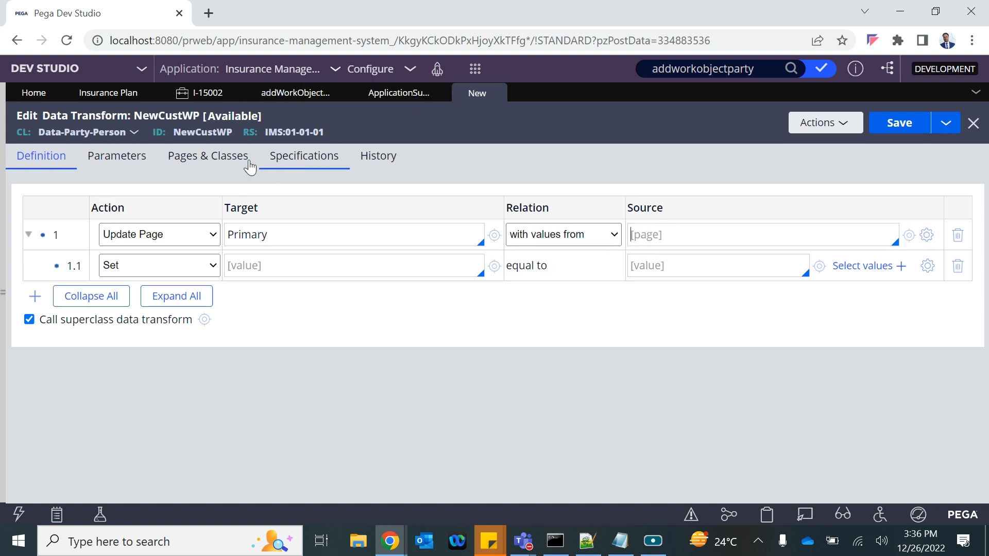
Step: Open the Get Cust Rec data page under the Customer data type, check its parameters, and close it
{"action": "left_click", "coordinate": [4, 236]}
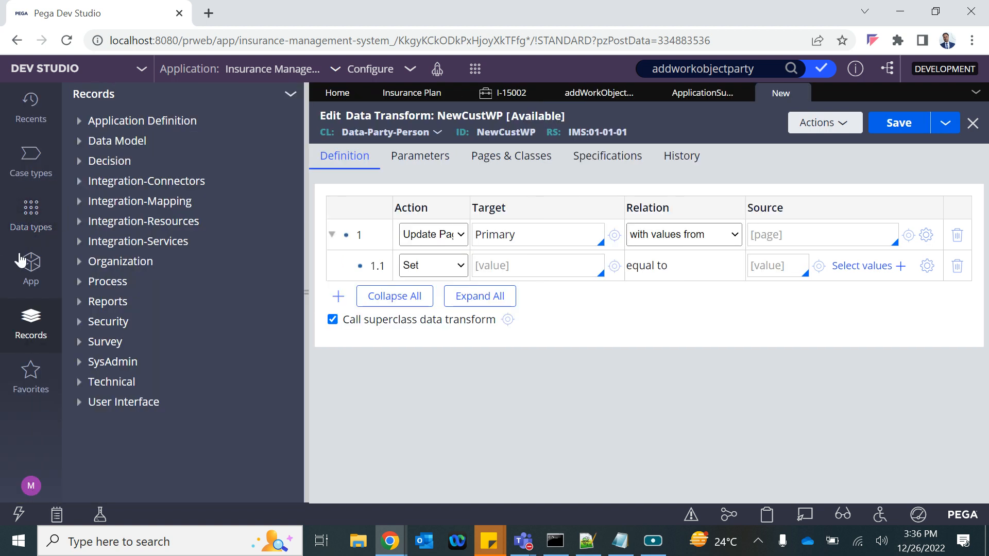
{"action": "left_click", "coordinate": [31, 166]}
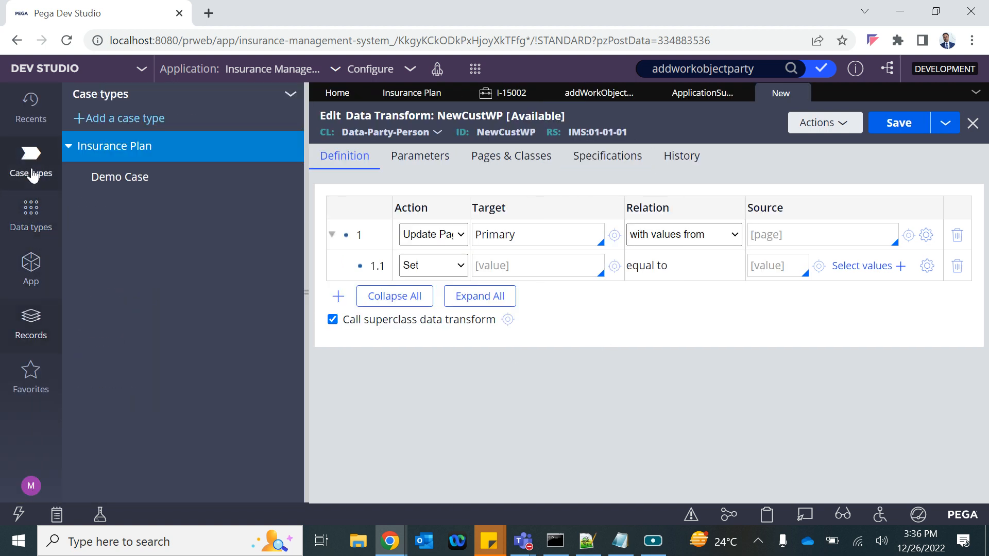
{"action": "left_click", "coordinate": [30, 263]}
{"action": "left_click", "coordinate": [32, 224]}
{"action": "left_click", "coordinate": [80, 173]}
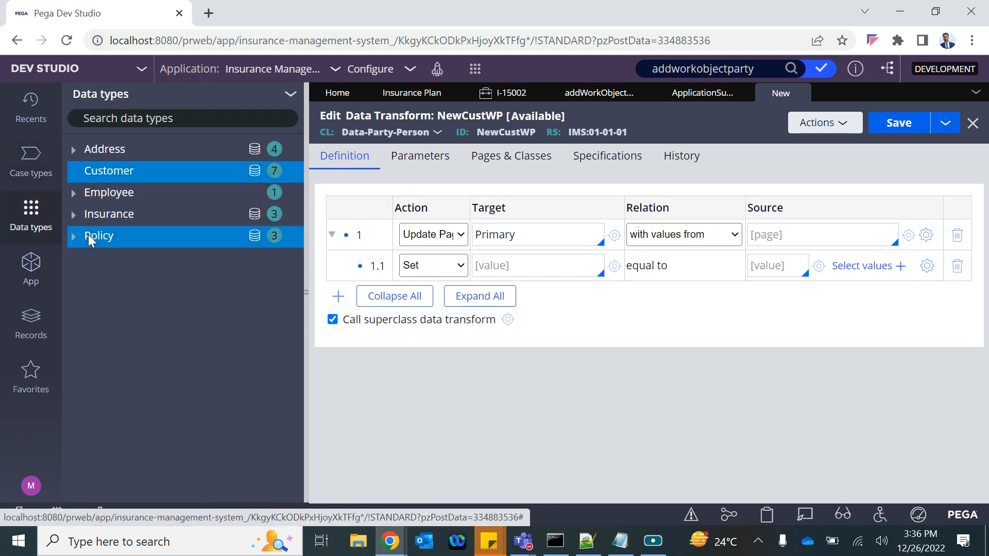
{"action": "left_click", "coordinate": [74, 171]}
{"action": "left_click", "coordinate": [129, 219]}
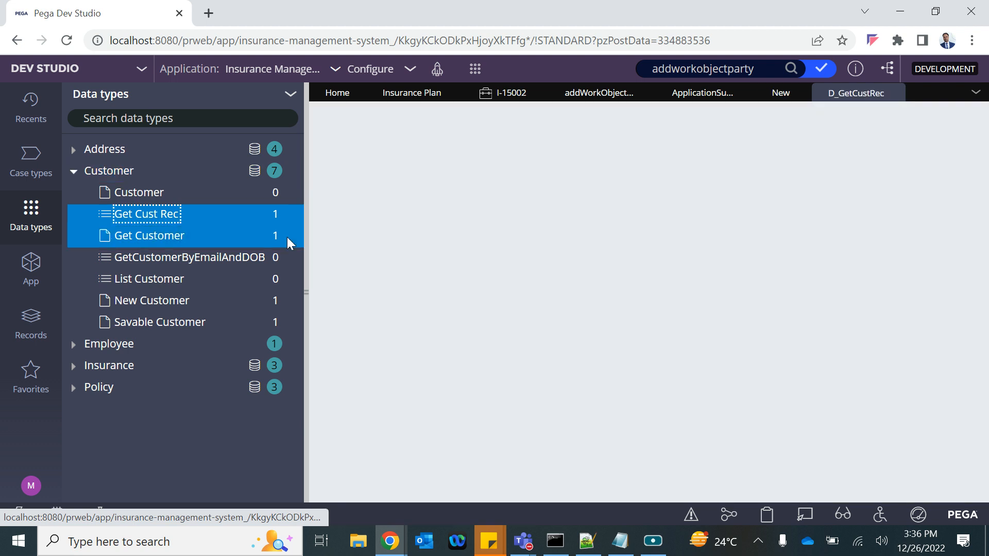
{"action": "left_click", "coordinate": [305, 287]}
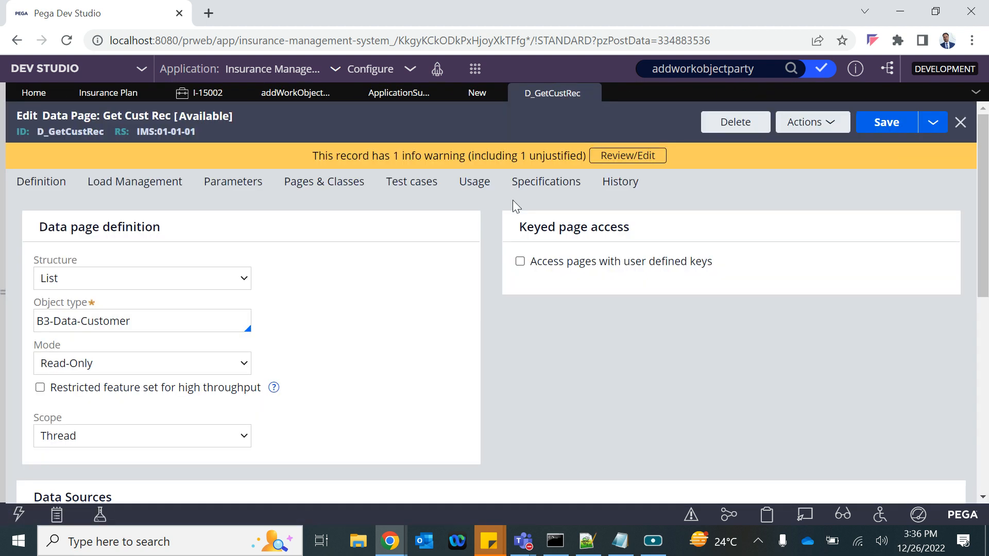
{"action": "left_click", "coordinate": [225, 190]}
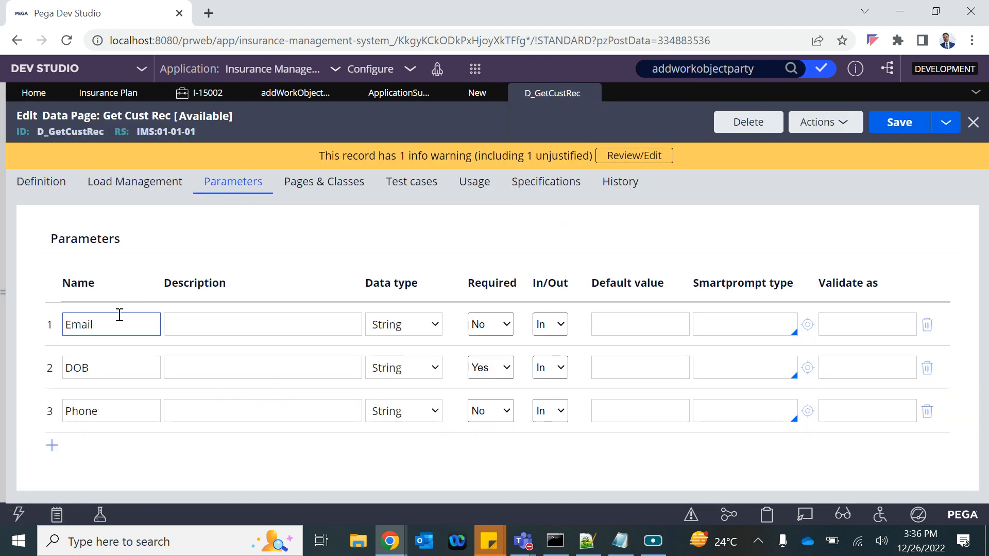
{"action": "left_click", "coordinate": [591, 94]}
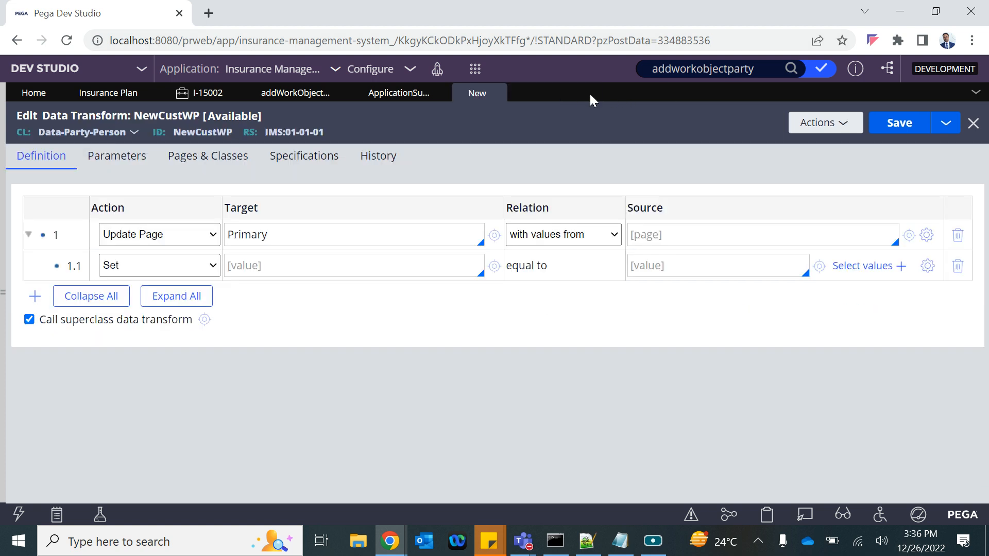
Step: Open the Get Customer data page under the Customer data type and check its parameters
{"action": "left_click", "coordinate": [4, 261]}
{"action": "left_click", "coordinate": [147, 235]}
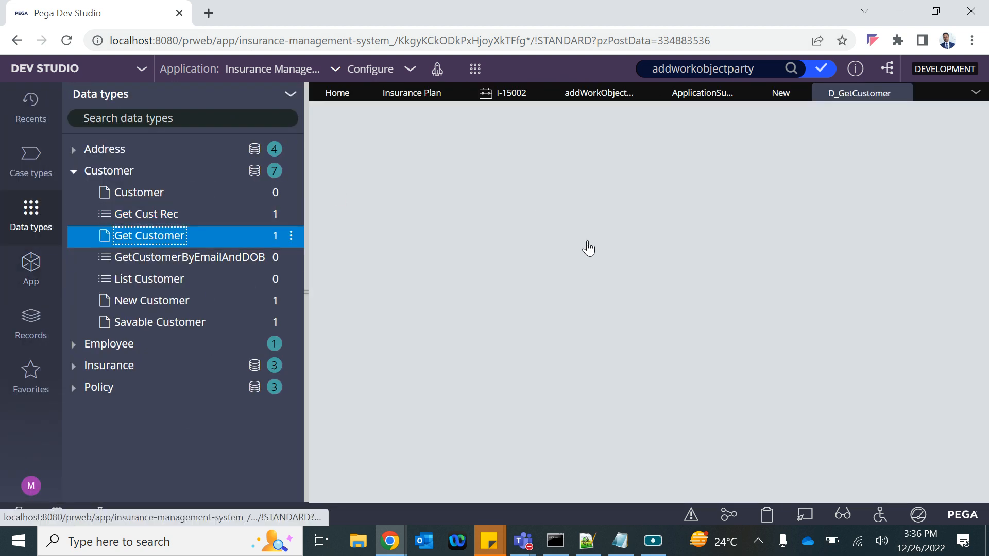
{"action": "left_click", "coordinate": [538, 183]}
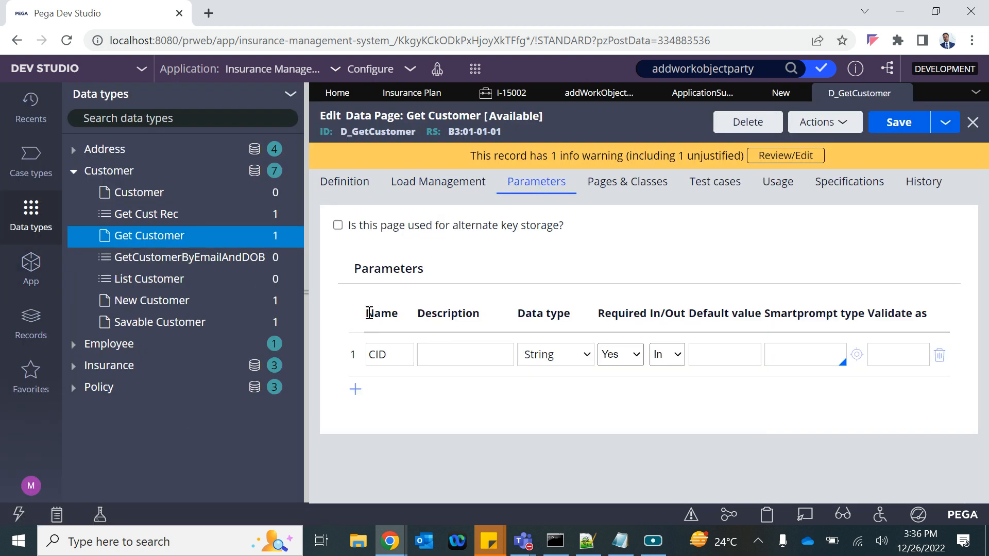
{"action": "left_click", "coordinate": [303, 294]}
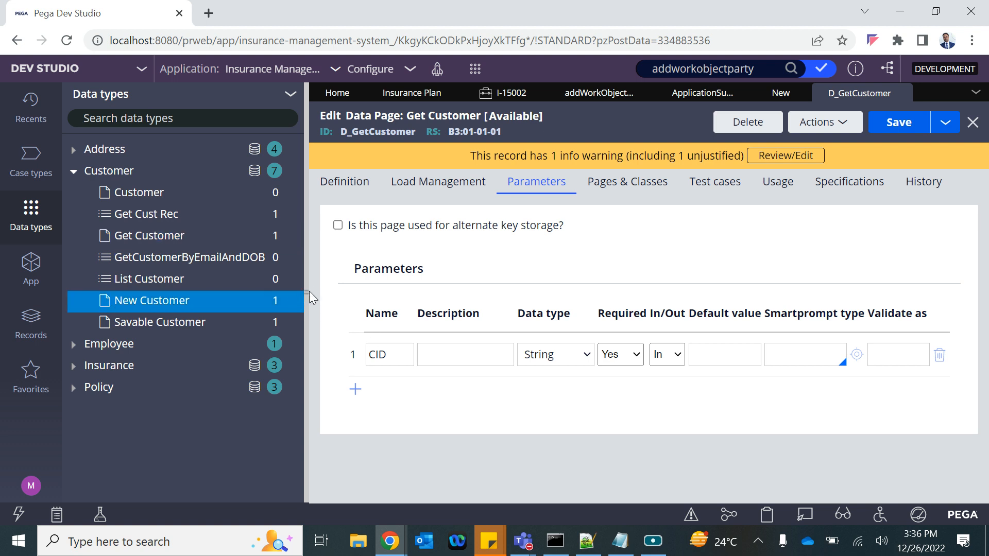
{"action": "left_click", "coordinate": [307, 292]}
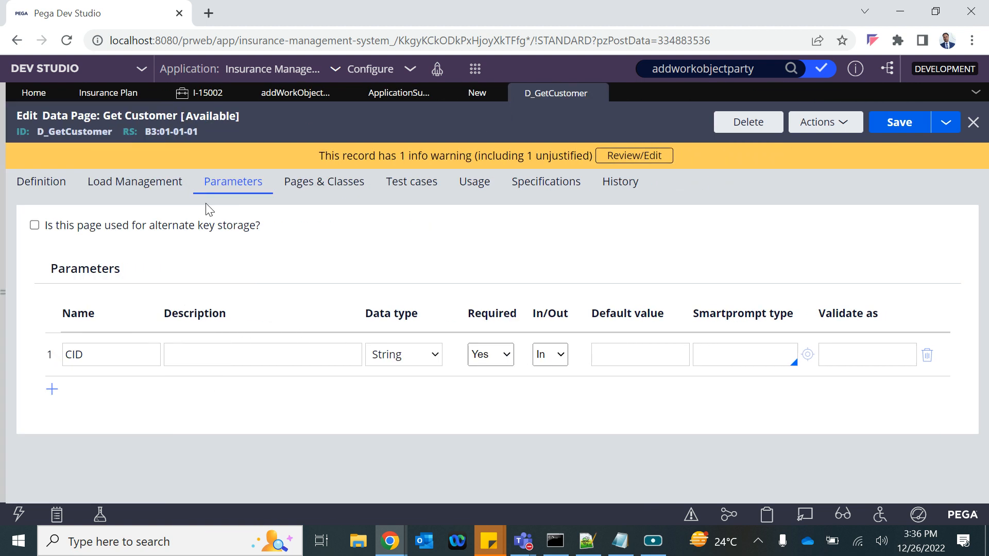
Step: Copy the D_GetCustomer data page ID into NewCustWP as the Update Page row's source, written as D_GetCustomer[CID:]
{"action": "double_click", "coordinate": [70, 131]}
{"action": "key", "text": "ctrl+c"}
{"action": "left_click", "coordinate": [474, 94]}
{"action": "left_click", "coordinate": [637, 234]}
{"action": "key", "text": "ctrl+v"}
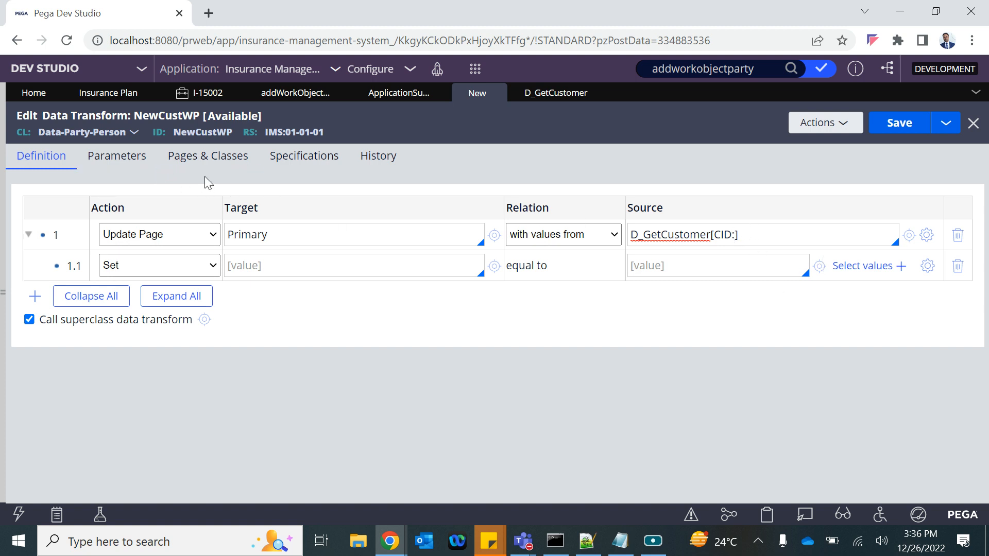
Step: Declare the page pyWorkPage in NewCustWP with class B3-IMS-Work-InsurancePlan, copied from the Application Submission flow
{"action": "left_click", "coordinate": [208, 155]}
{"action": "left_click", "coordinate": [86, 234]}
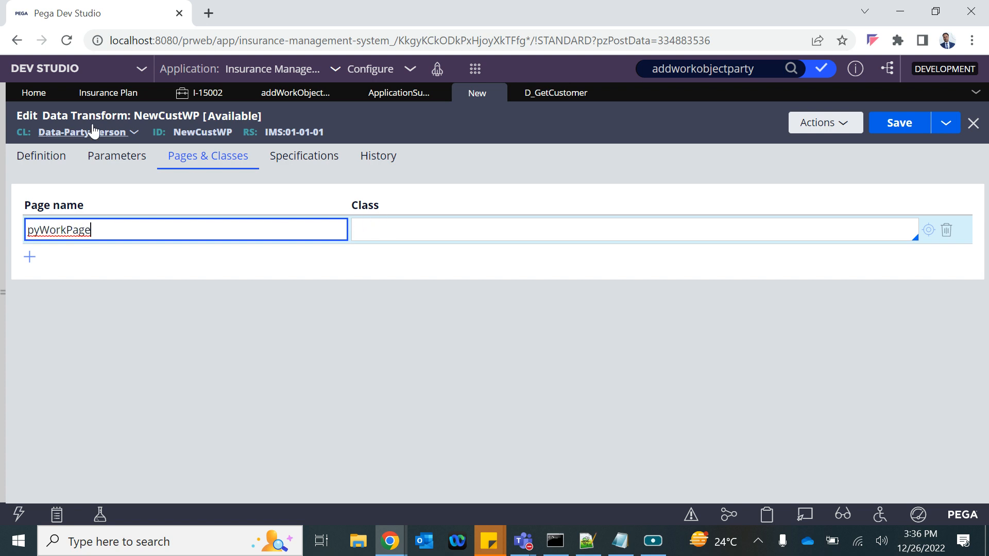
{"action": "left_click", "coordinate": [302, 98]}
{"action": "left_click", "coordinate": [372, 96]}
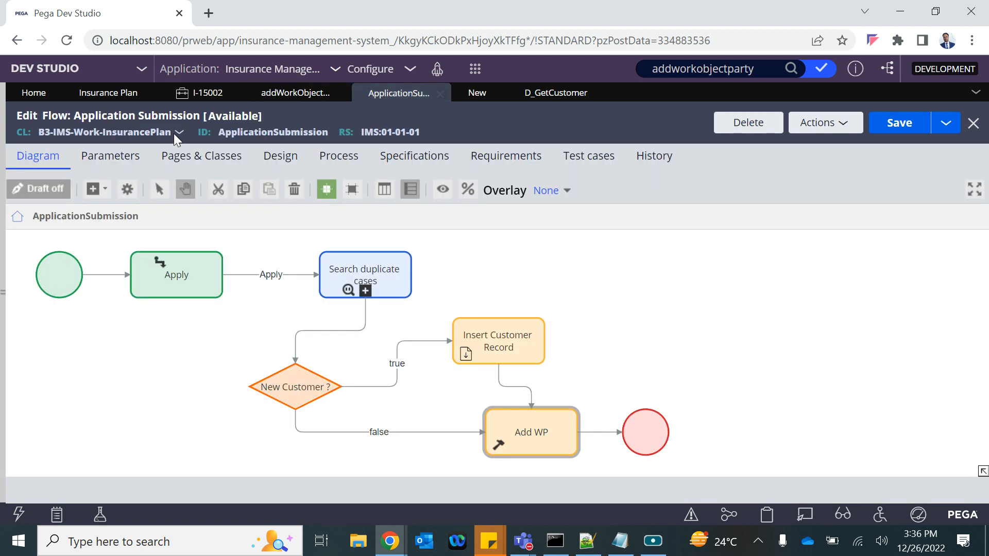
{"action": "left_click_drag", "start_coordinate": [36, 135], "coordinate": [169, 132]}
{"action": "key", "text": "ctrl+c"}
{"action": "left_click", "coordinate": [556, 93]}
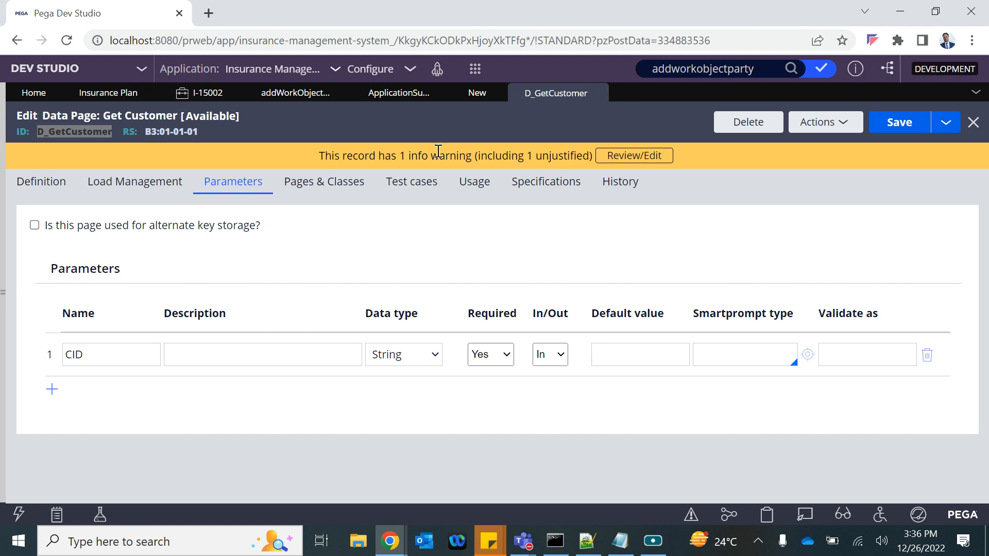
{"action": "left_click", "coordinate": [472, 94]}
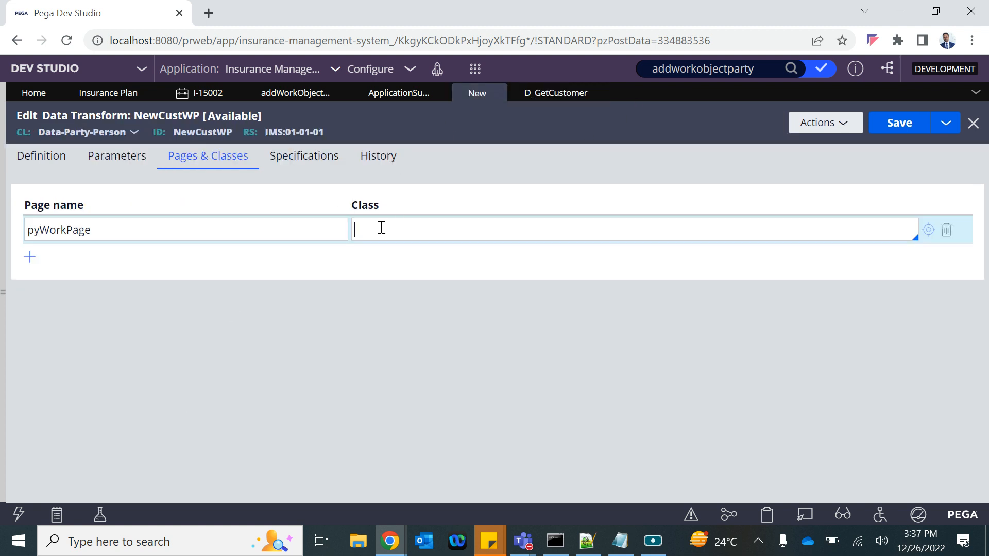
{"action": "key", "text": "ctrl+v"}
{"action": "left_click", "coordinate": [359, 233]}
{"action": "key", "text": "BackSpace"}
{"action": "left_click", "coordinate": [536, 224]}
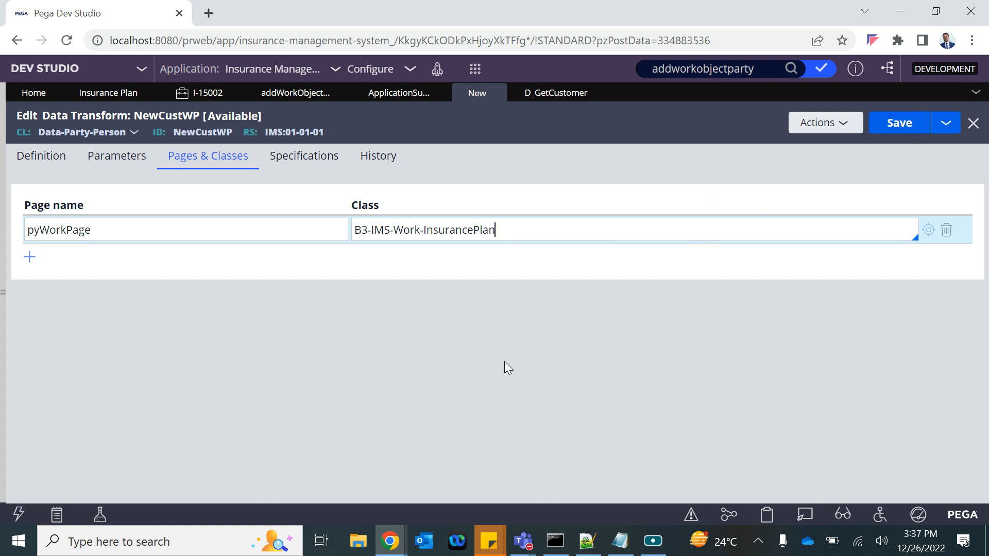
{"action": "left_click", "coordinate": [523, 541]}
{"action": "left_click", "coordinate": [677, 435]}
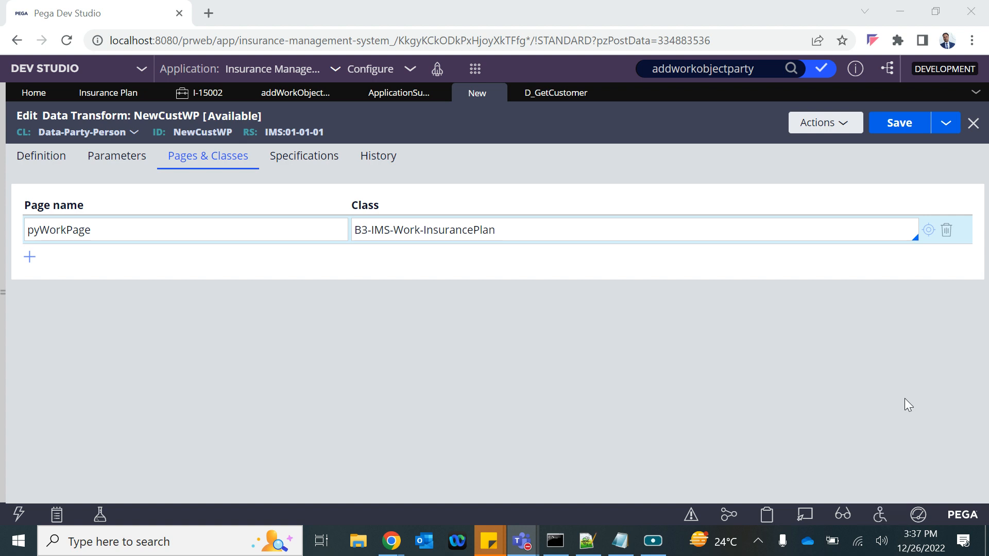
{"action": "left_click", "coordinate": [953, 408]}
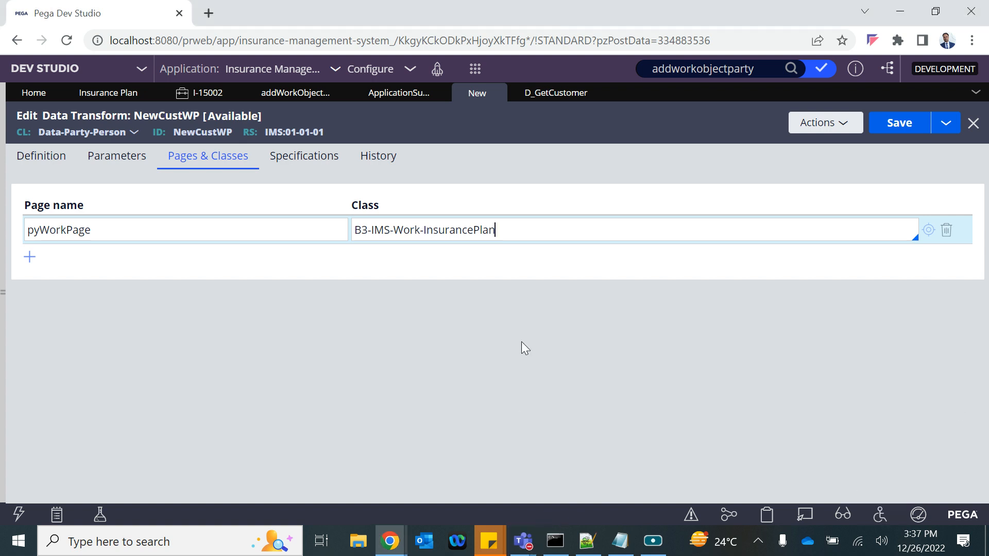
{"action": "left_click", "coordinate": [523, 541]}
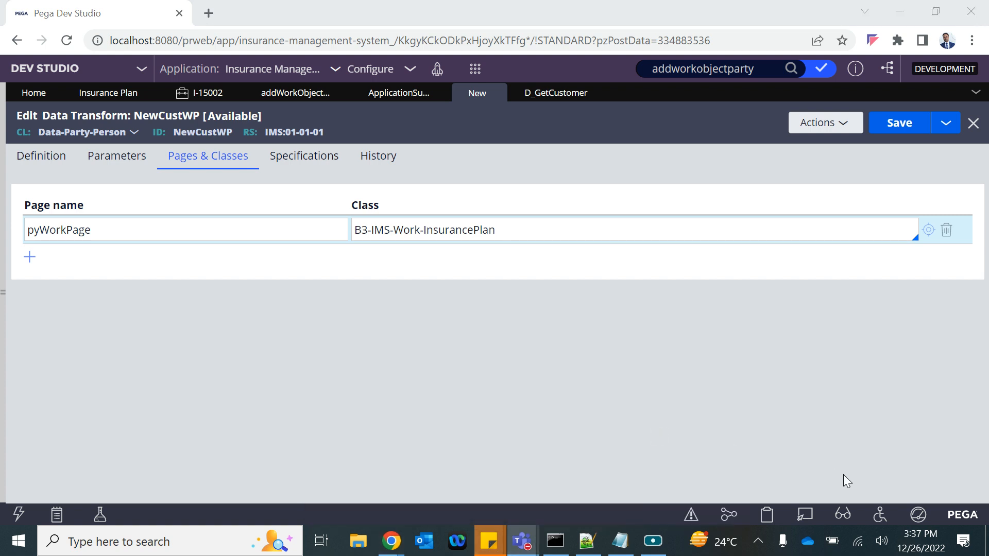
{"action": "left_click", "coordinate": [453, 342]}
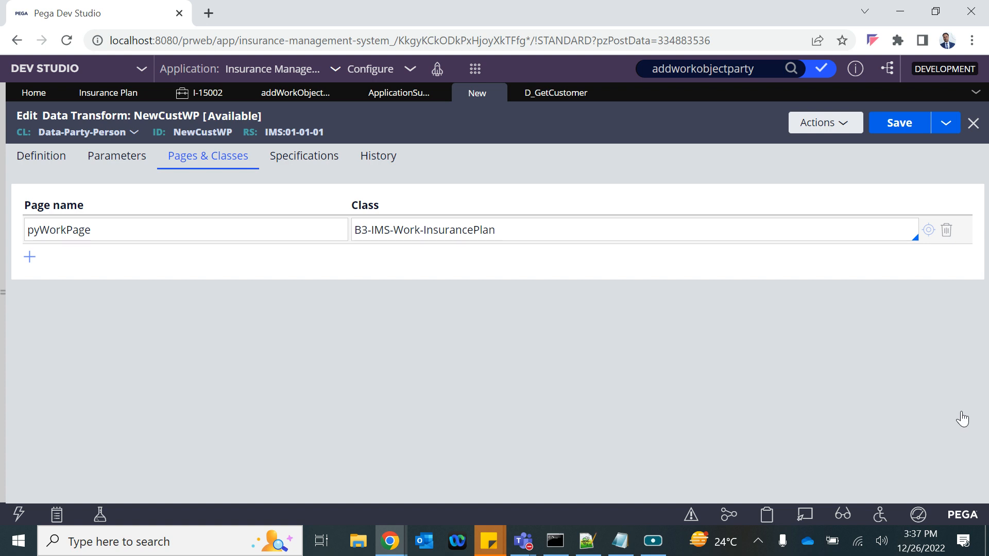
Step: Complete the Update Page row's source as D_GetCustomer[CID:pyWorkPage.CID]
{"action": "left_click", "coordinate": [102, 227]}
{"action": "left_click", "coordinate": [25, 159]}
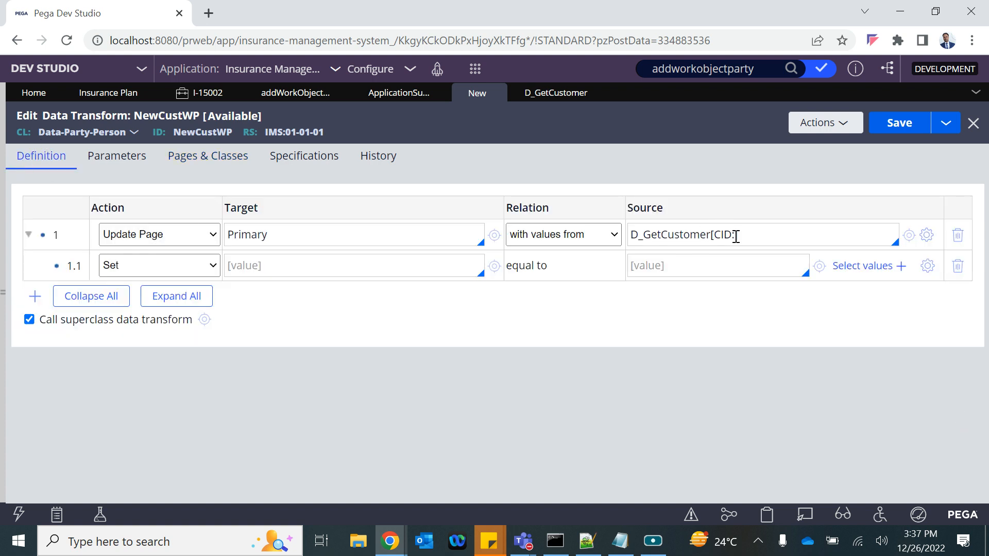
{"action": "type", "text": "yWorkPage.CID"}
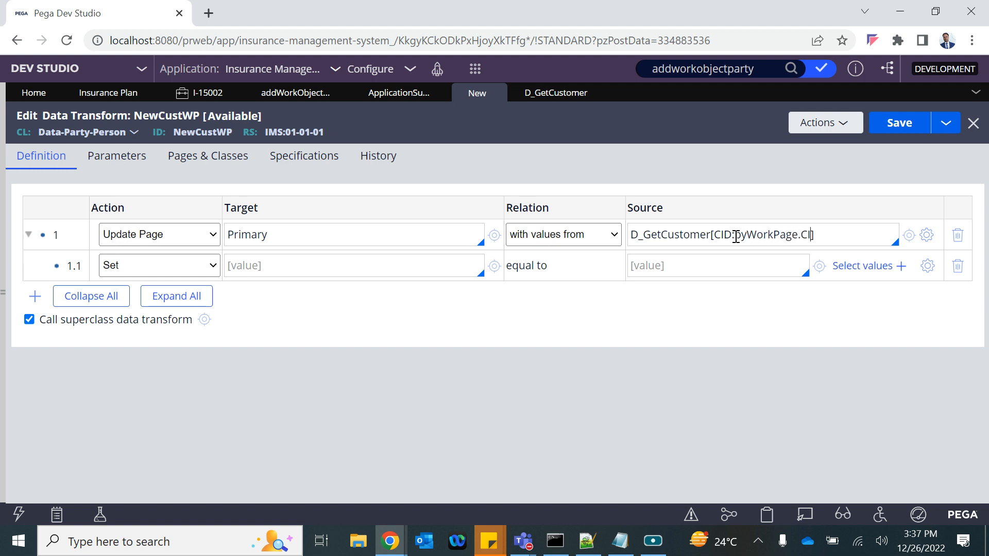
Step: Run the Get Customer data page for a sample customer ID, examine the returned properties, and check the page's definition
{"action": "left_click", "coordinate": [555, 91]}
{"action": "left_click", "coordinate": [847, 128]}
{"action": "left_click", "coordinate": [799, 143]}
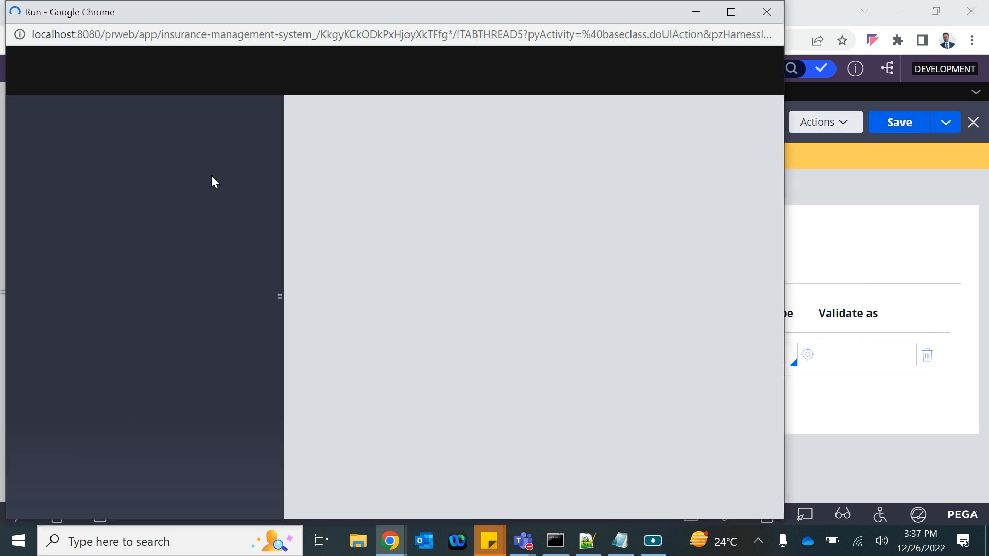
{"action": "left_click", "coordinate": [417, 152]}
{"action": "type", "text": "CUST-0001"}
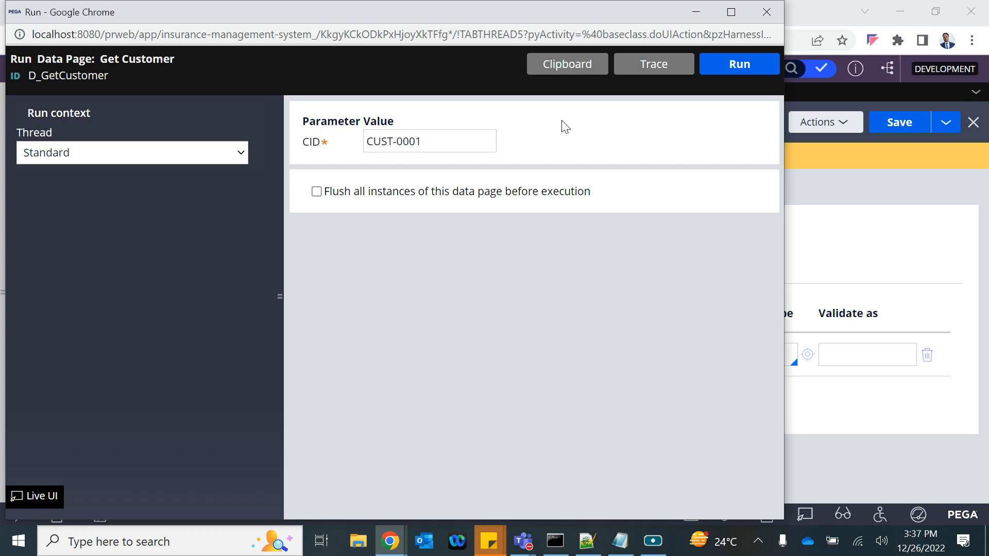
{"action": "left_click", "coordinate": [736, 66]}
{"action": "left_click", "coordinate": [480, 371]}
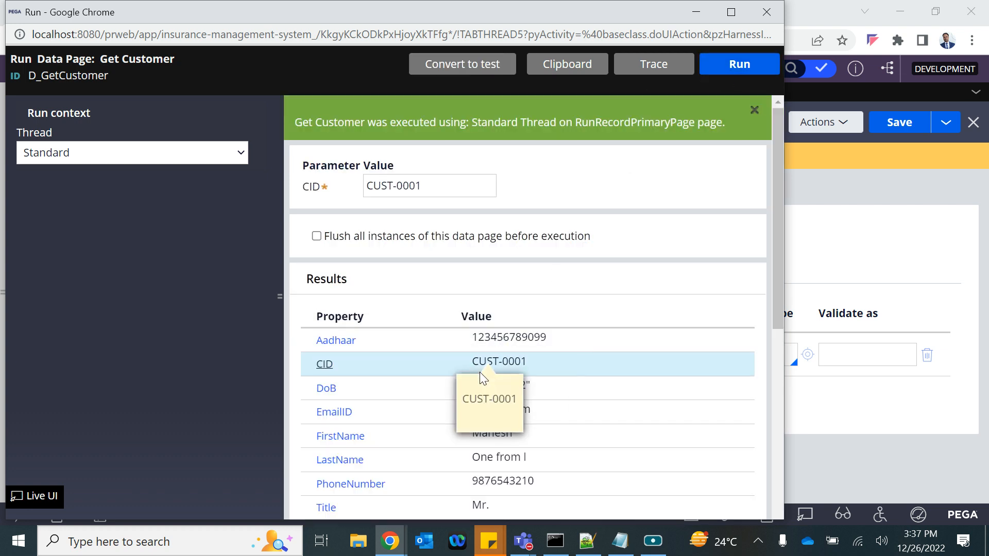
{"action": "scroll", "coordinate": [520, 282], "scroll_direction": "down", "scroll_amount": 4}
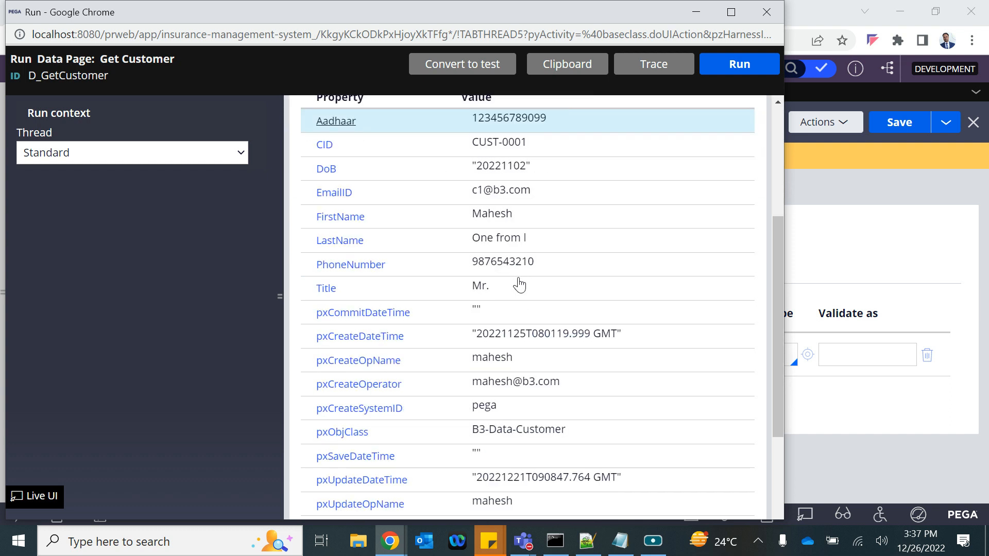
{"action": "scroll", "coordinate": [522, 283], "scroll_direction": "up", "scroll_amount": 1}
{"action": "left_click", "coordinate": [863, 245]}
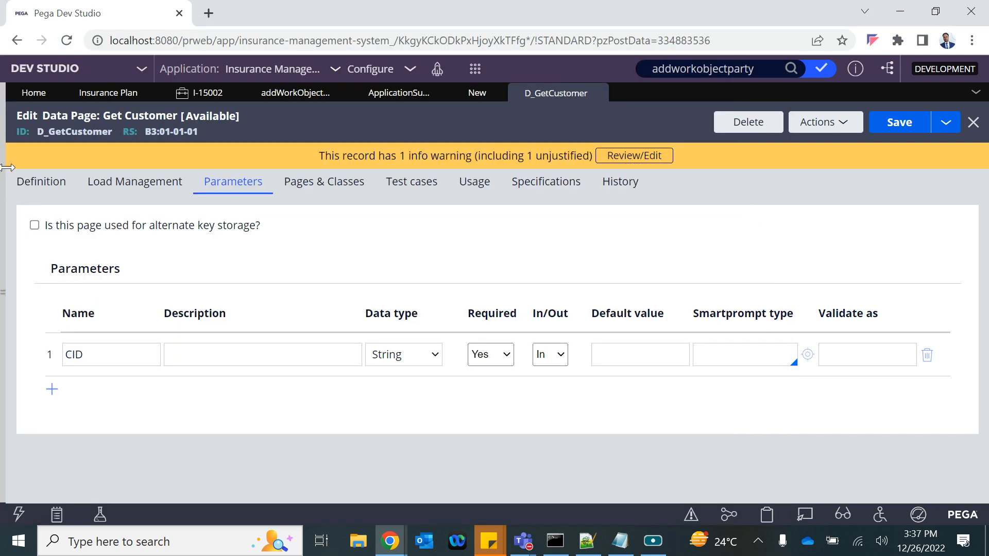
{"action": "left_click", "coordinate": [31, 181]}
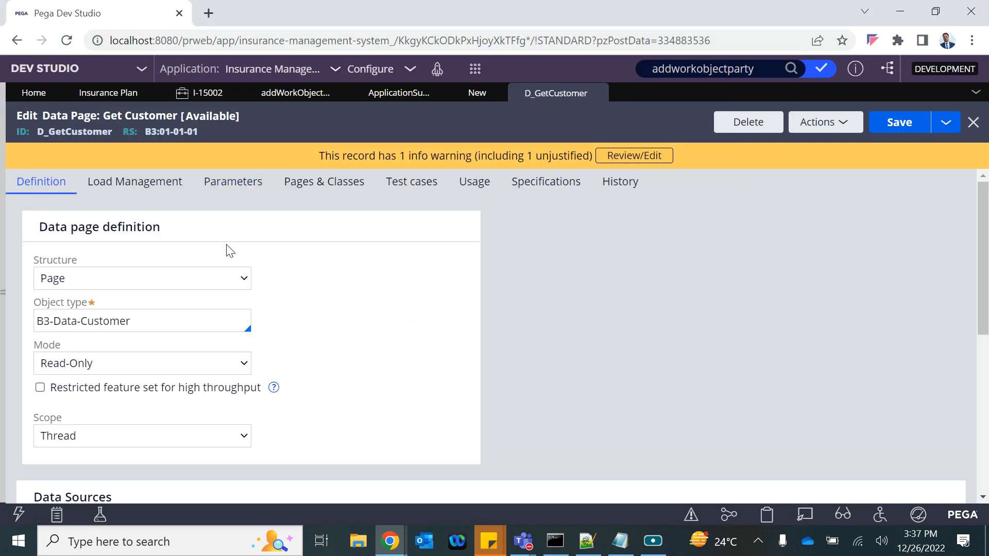
Step: Set the target of row 1.1 in the NewCustWP data transform to .pyWorkPartyUri
{"action": "left_click", "coordinate": [464, 92]}
{"action": "left_click", "coordinate": [235, 265]}
{"action": "type", "text": "."}
{"action": "key", "text": "Down"}
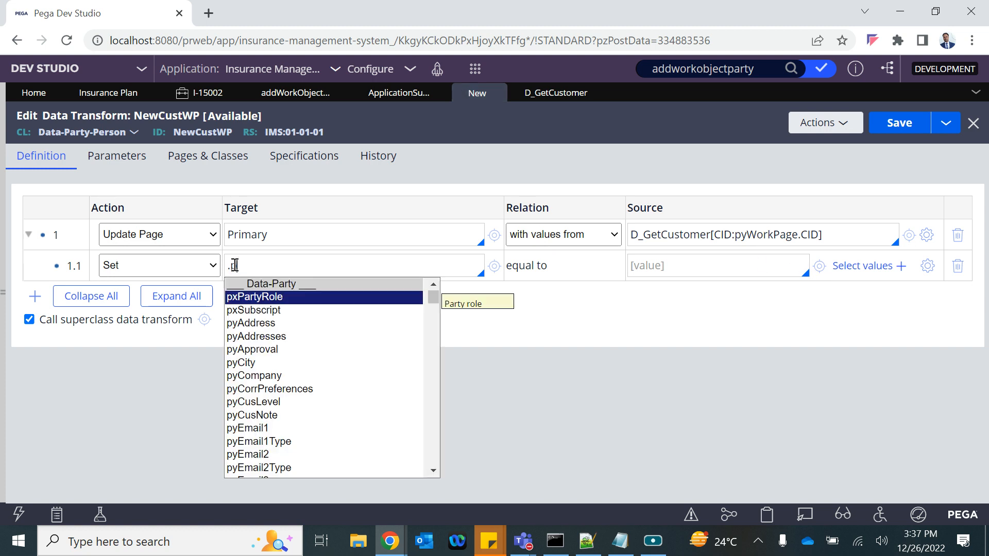
{"action": "key", "text": "Down"}
{"action": "key", "text": "Down"}
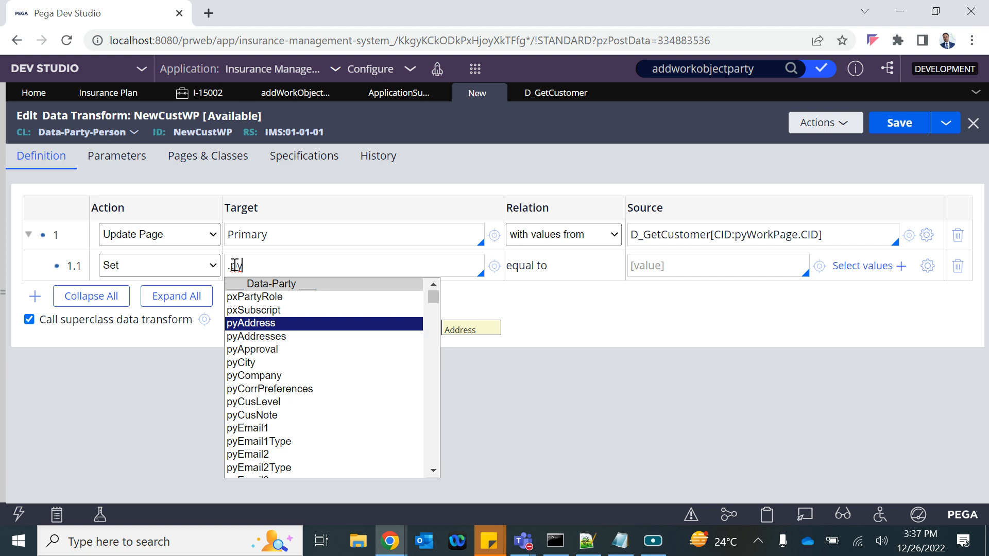
{"action": "type", "text": "wo"}
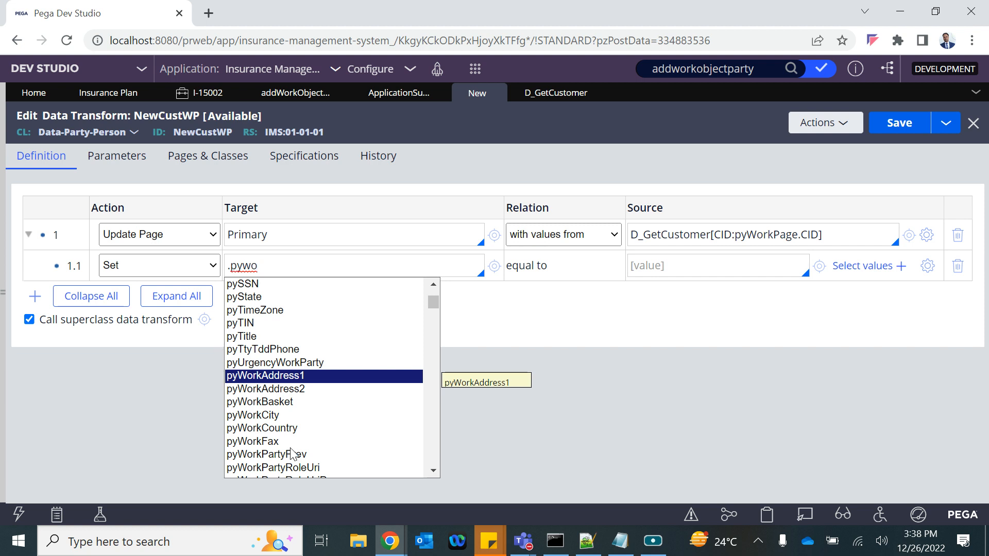
{"action": "scroll", "coordinate": [291, 453], "scroll_direction": "down", "scroll_amount": 2}
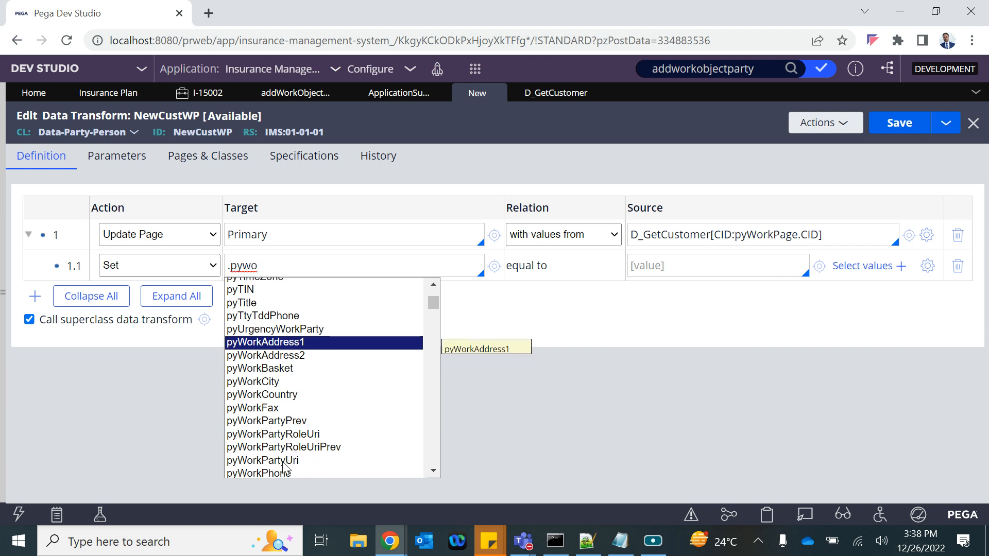
{"action": "left_click", "coordinate": [284, 461]}
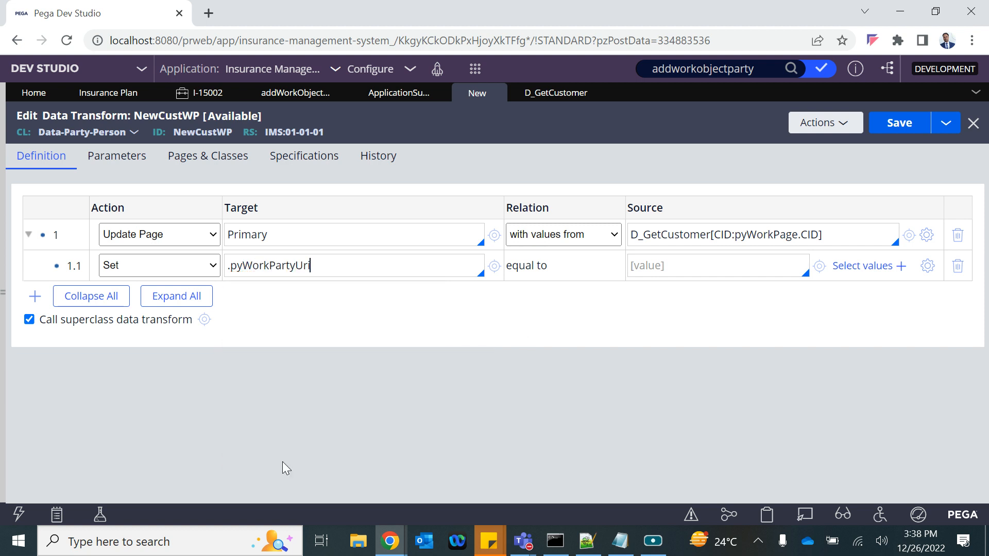
Step: Set the source of the .pyWorkPartyUri row to .CID
{"action": "left_click", "coordinate": [639, 265]}
{"action": "type", "text": "."}
{"action": "key", "text": "Down"}
{"action": "key", "text": "Down"}
{"action": "key", "text": "Return"}
Step: Add Set rows 1.2 and 1.3 to the NewCustWP data transform with targets .pyFirstName and .pyLastName
{"action": "left_click", "coordinate": [397, 298]}
{"action": "type", "text": "."}
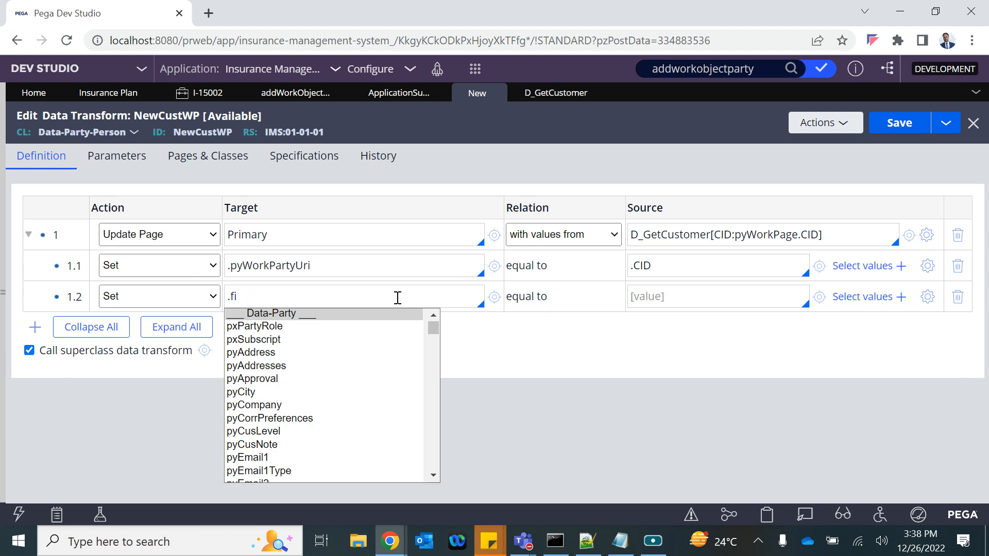
{"action": "type", "text": "pyfi"}
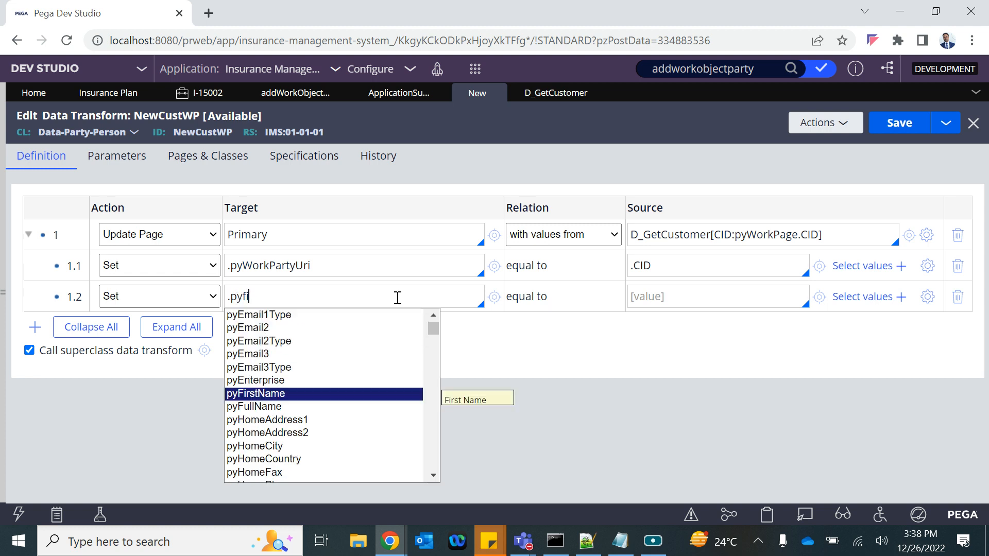
{"action": "type", "text": "rst"}
{"action": "key", "text": "Return"}
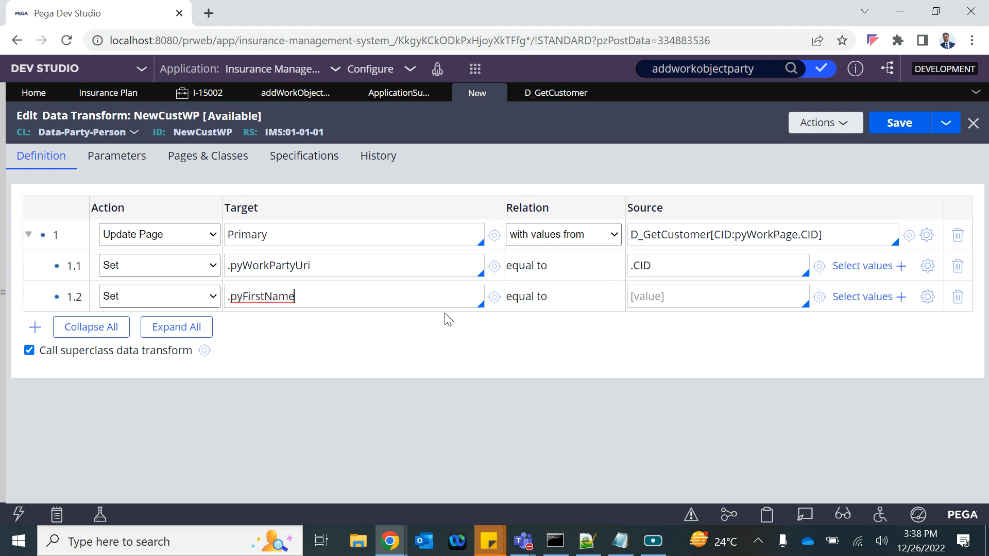
{"action": "key", "text": "Return"}
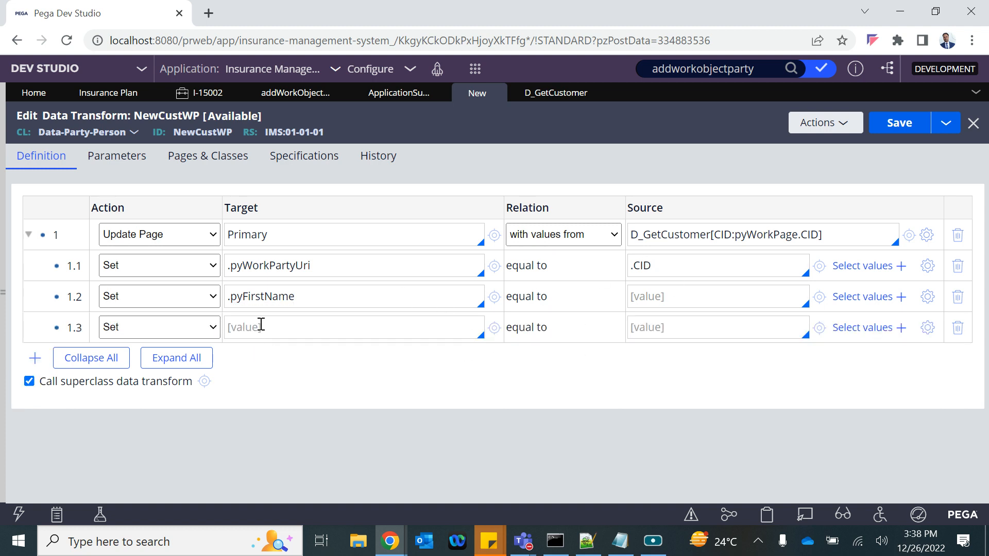
{"action": "type", "text": ".pylast"}
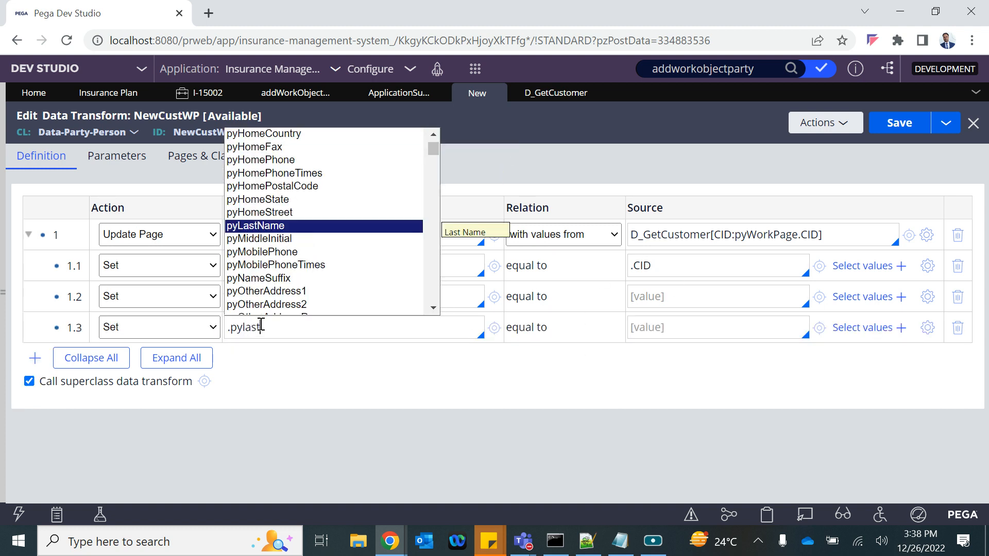
{"action": "key", "text": "Return"}
Step: Add Set rows 1.4 and 1.5 with targets .pyFullName and .pyEmail1
{"action": "key", "text": "Return"}
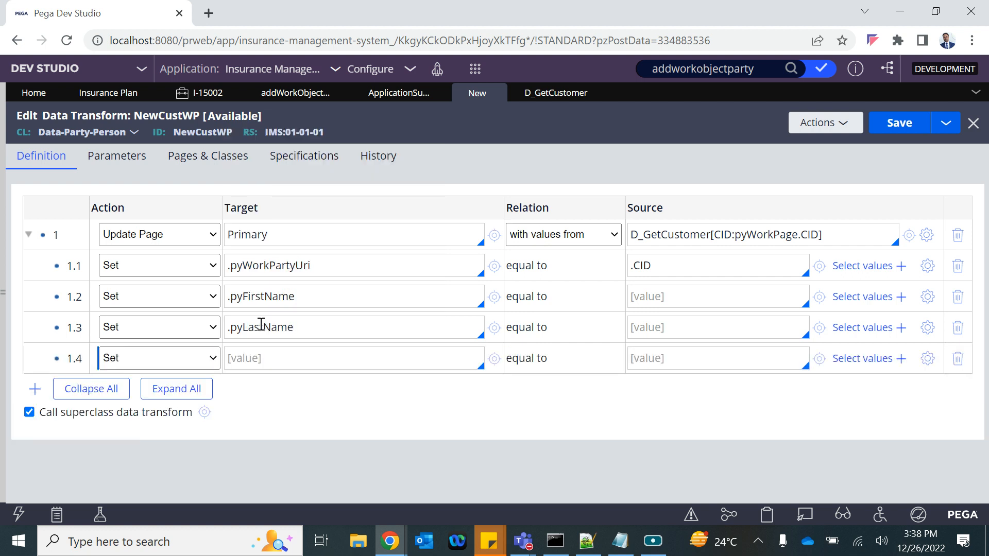
{"action": "type", "text": ".py"}
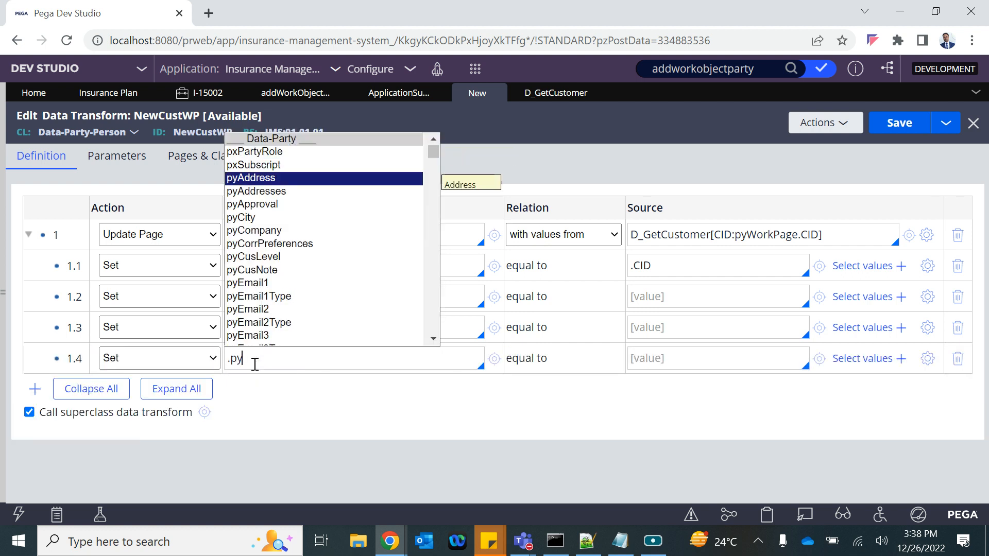
{"action": "type", "text": "fu"}
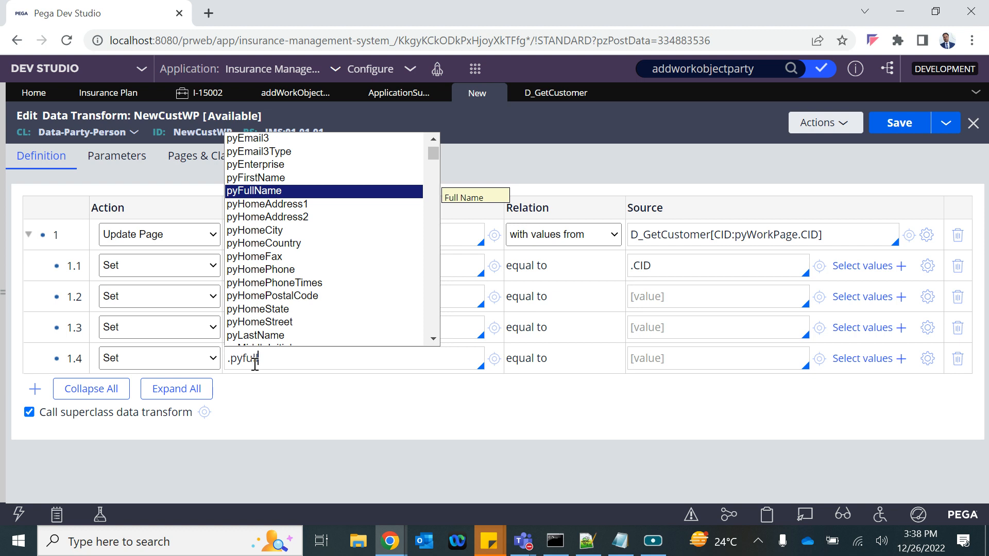
{"action": "key", "text": "Return"}
{"action": "key", "text": "Return"}
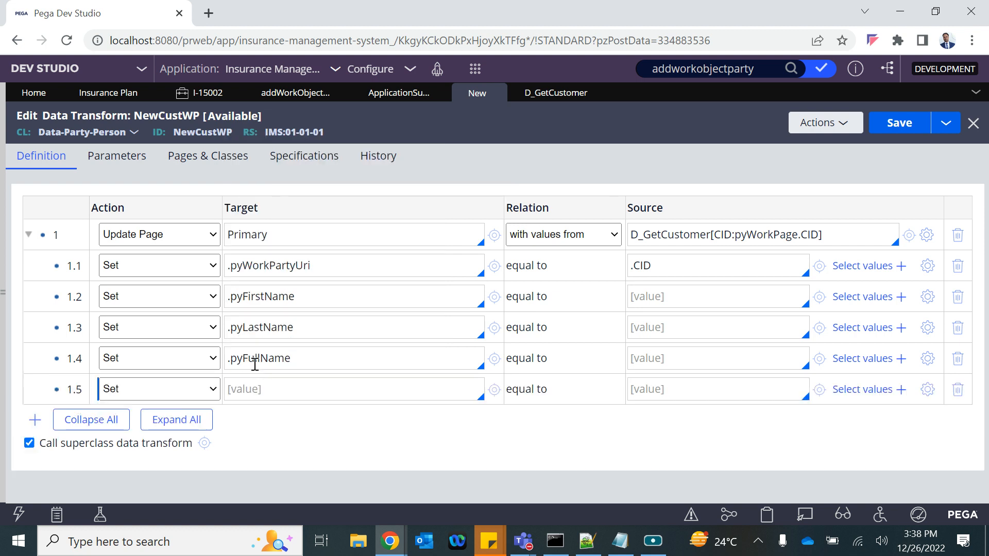
{"action": "type", "text": "."}
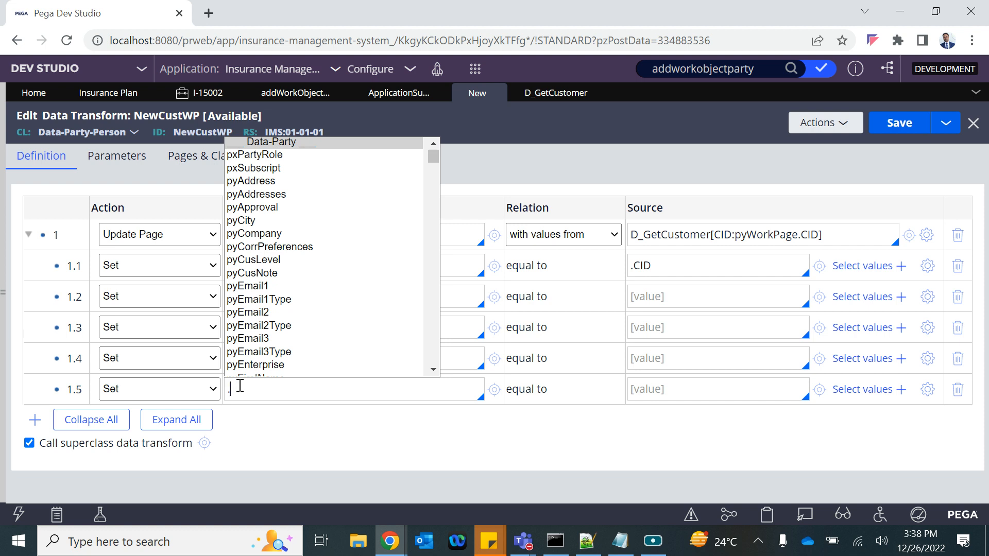
{"action": "type", "text": "epyEmail1"}
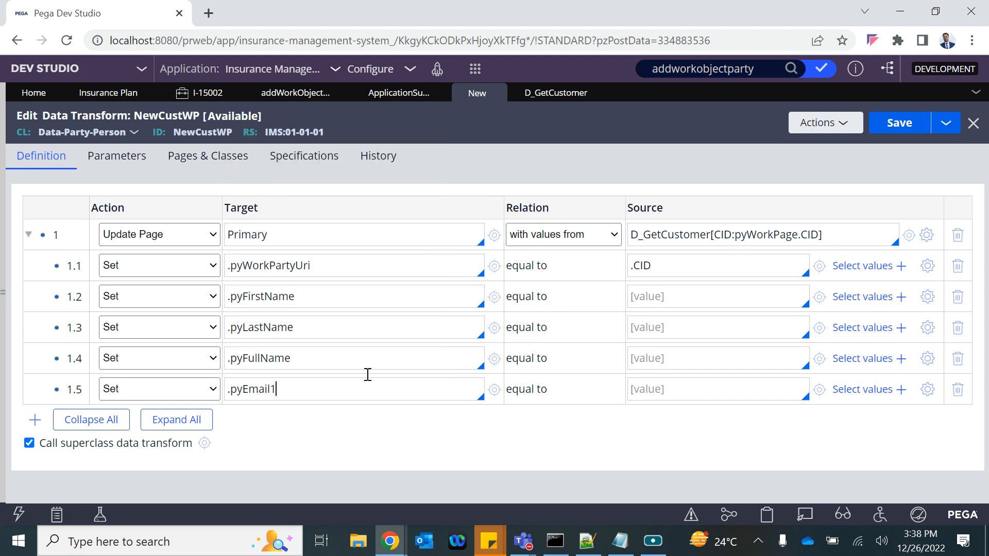
Step: Copy the EmailID property name from the Get Customer run results and set the .pyEmail1 row's source to .EmailID
{"action": "left_click", "coordinate": [390, 541]}
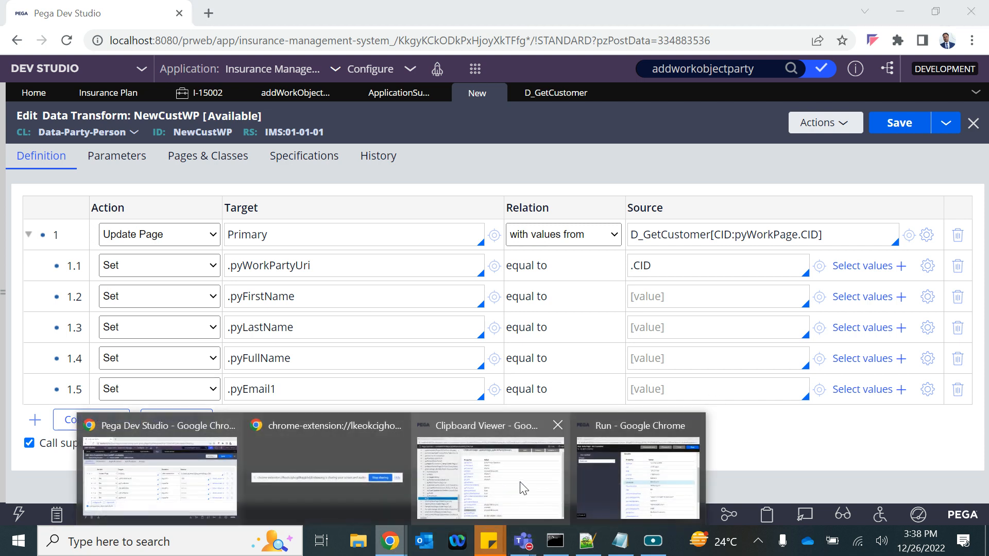
{"action": "left_click", "coordinate": [636, 465]}
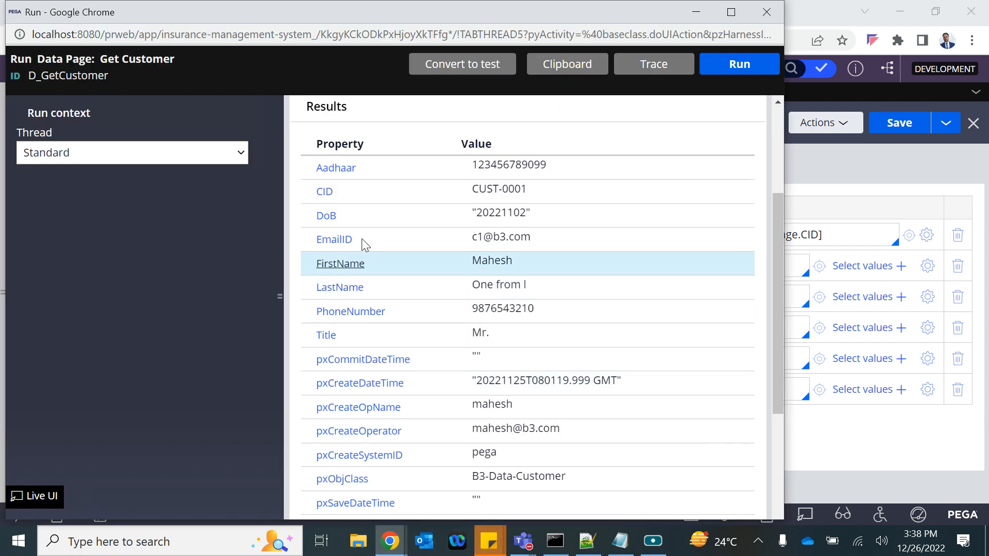
{"action": "left_click_drag", "start_coordinate": [367, 240], "coordinate": [316, 241]}
{"action": "key", "text": "ctrl+c"}
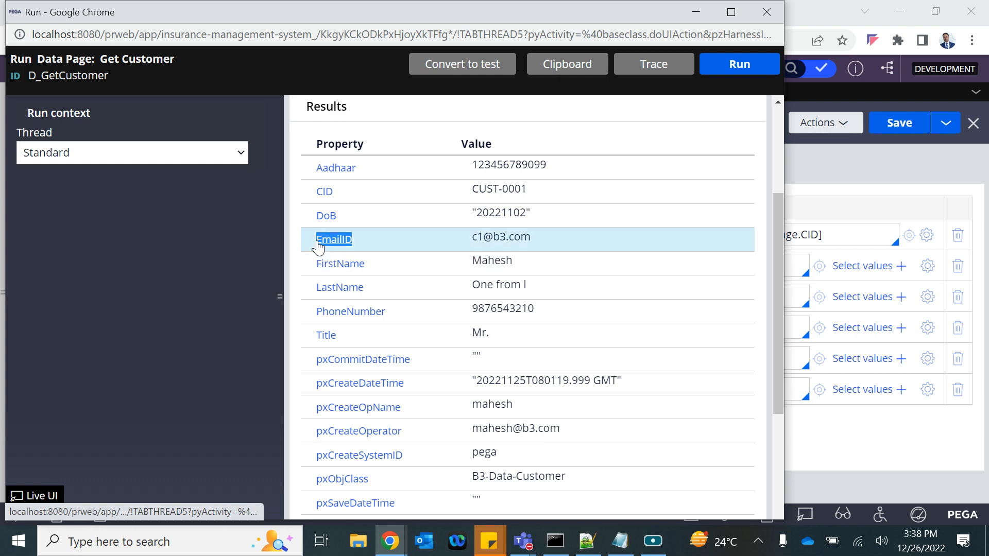
{"action": "key", "text": "alt+Tab"}
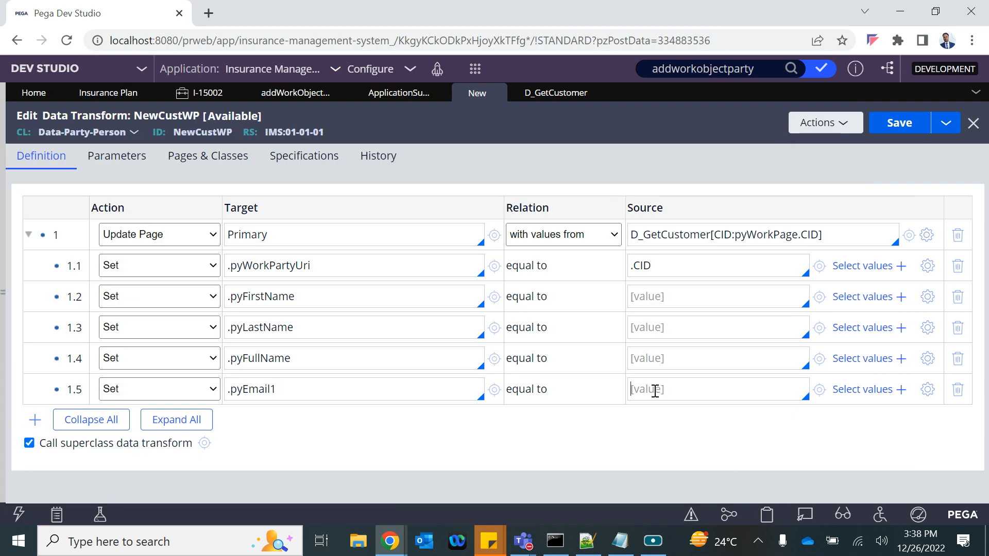
{"action": "type", "text": "."}
{"action": "key", "text": "ctrl+v"}
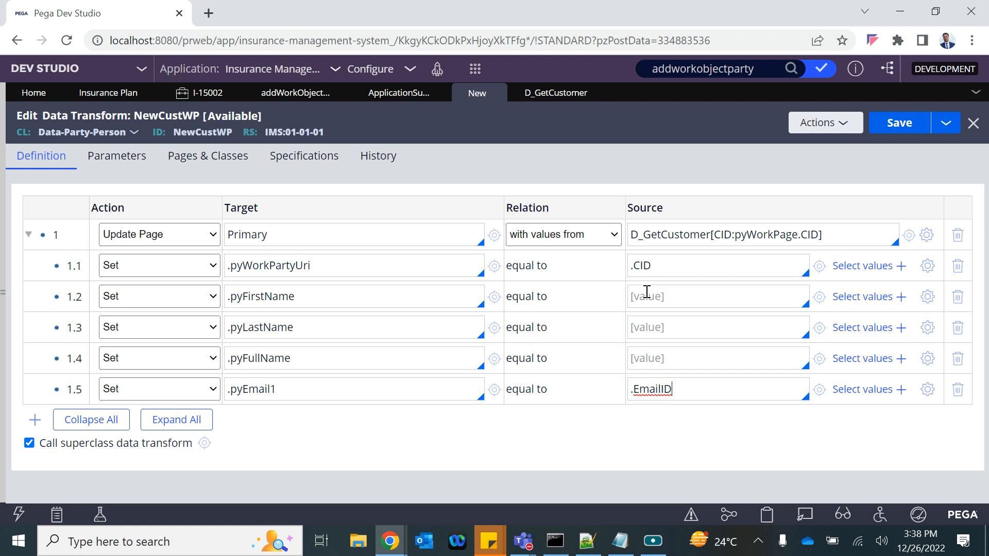
Step: Set the source of the .pyFirstName row to .FirstName and of the .pyLastName row to .LastName
{"action": "left_click", "coordinate": [645, 296]}
{"action": "type", "text": ".FirstName"}
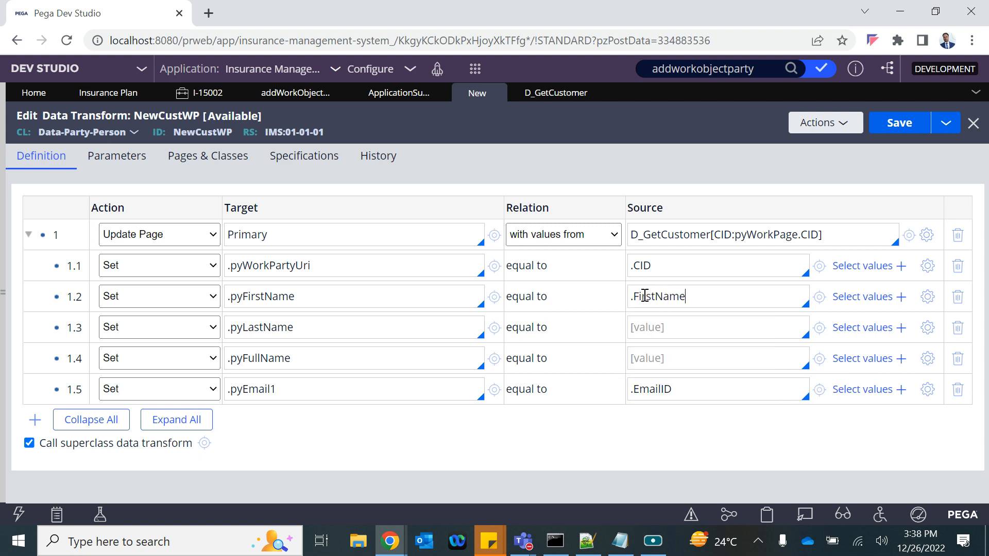
{"action": "left_click", "coordinate": [639, 333]}
{"action": "type", "text": ".last"}
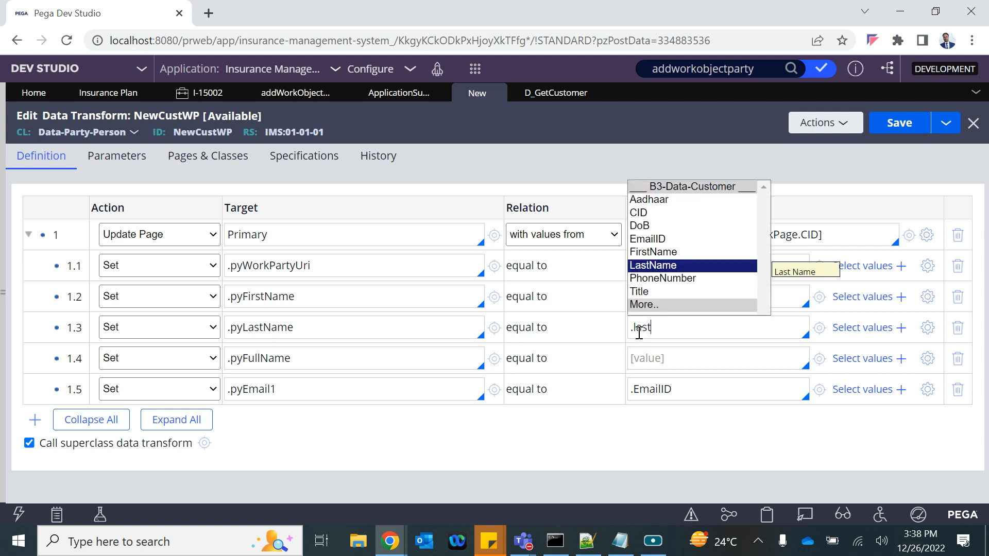
{"action": "key", "text": "Return"}
Step: Set the .pyFullName row's source to .FirstName+" "+.LastName and save the data transform
{"action": "left_click", "coordinate": [647, 355]}
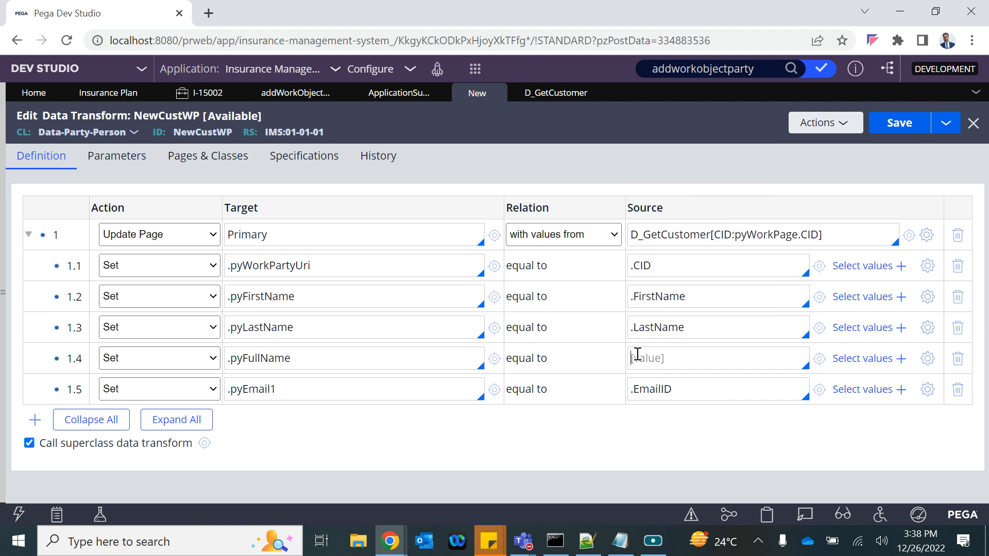
{"action": "triple_click", "coordinate": [678, 296]}
{"action": "key", "text": "ctrl+c"}
{"action": "left_click", "coordinate": [647, 356]}
{"action": "key", "text": "ctrl+v"}
{"action": "triple_click", "coordinate": [667, 328]}
{"action": "key", "text": "ctrl+c"}
{"action": "left_click", "coordinate": [750, 370]}
{"action": "key", "text": "ctrl+v"}
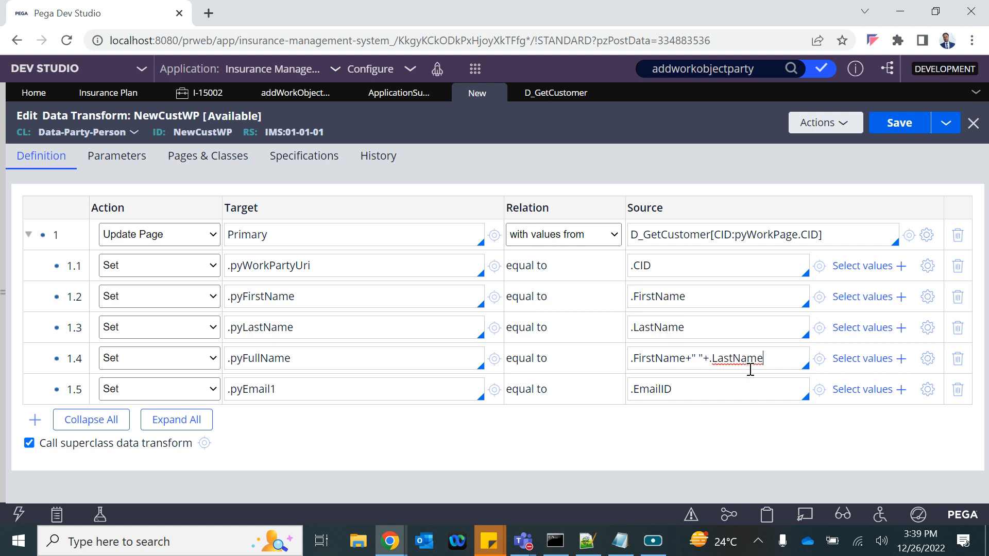
{"action": "left_click", "coordinate": [900, 131]}
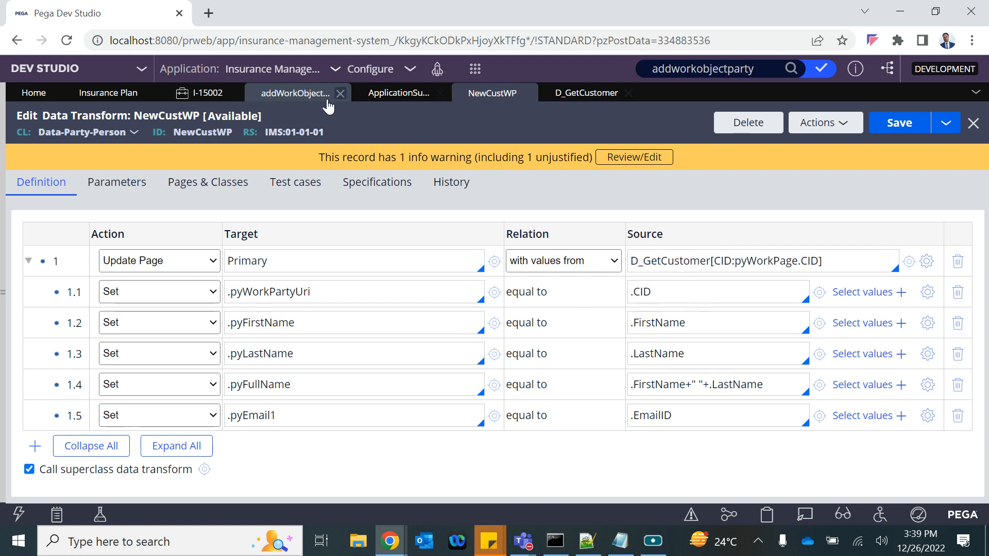
Step: Return to the Insurance Plan case type and refresh its case life cycle
{"action": "left_click", "coordinate": [298, 98]}
{"action": "left_click", "coordinate": [115, 97]}
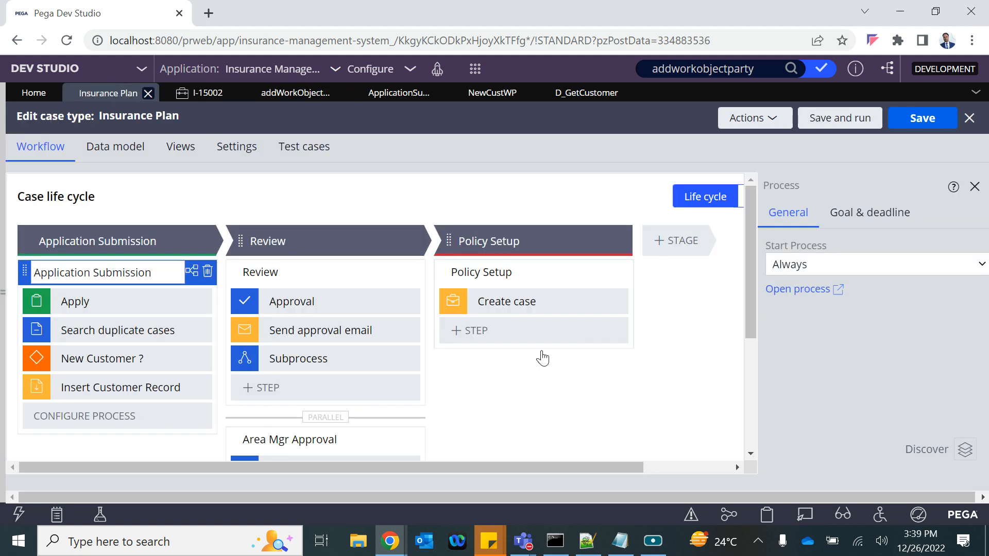
{"action": "left_click", "coordinate": [752, 121]}
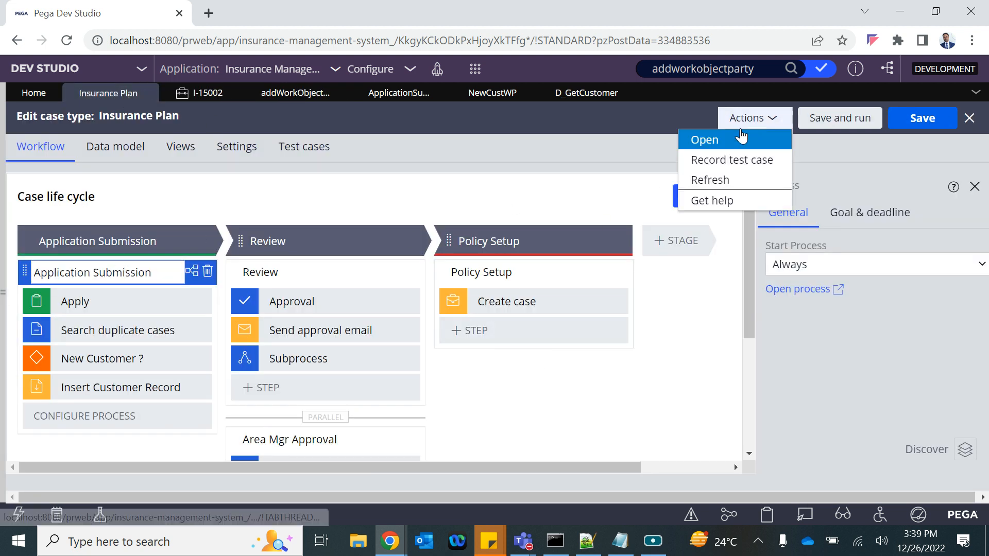
{"action": "left_click", "coordinate": [714, 179]}
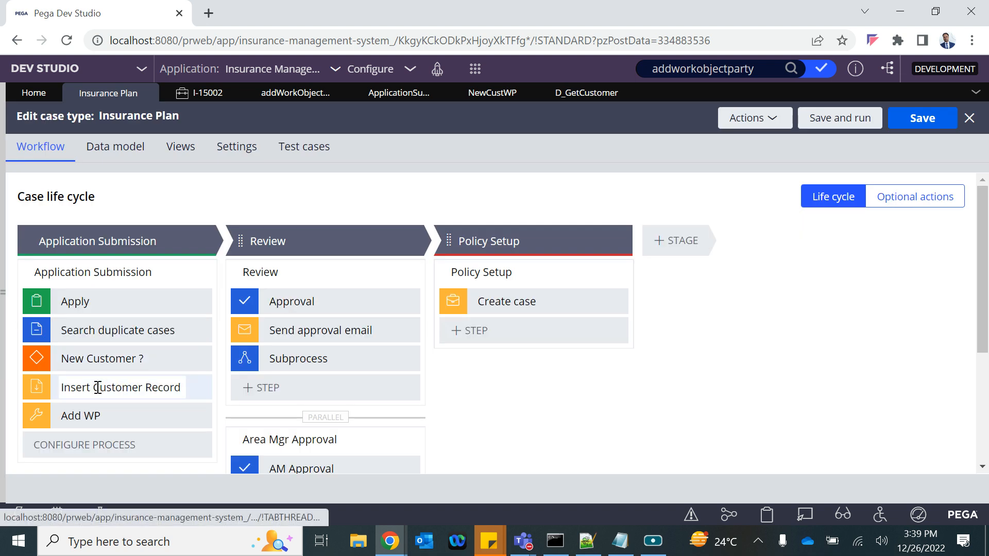
Step: Open the Application Submission flow from the Add WP step and examine the utility's PartyRole, PartyClass and PartyModel parameters
{"action": "left_click", "coordinate": [85, 417]}
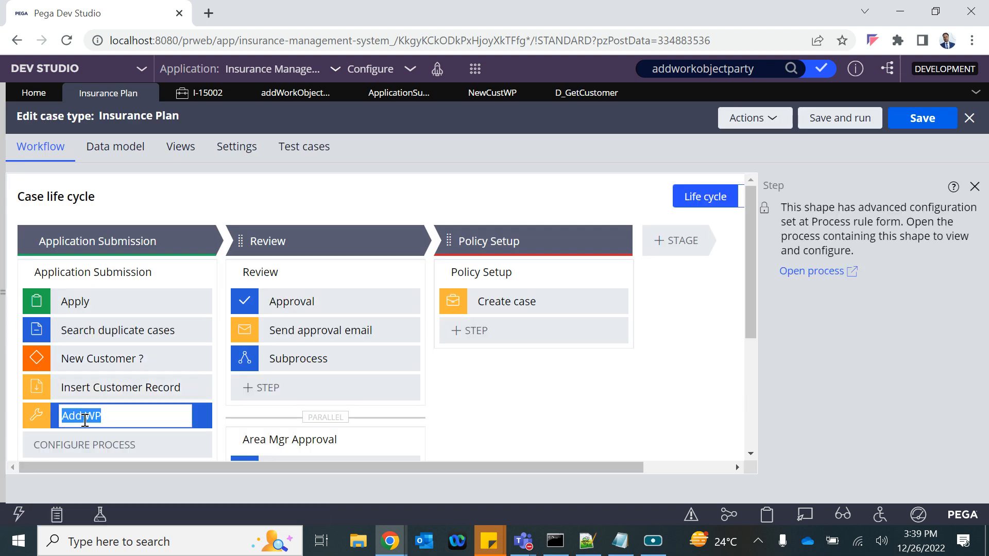
{"action": "left_click", "coordinate": [812, 271]}
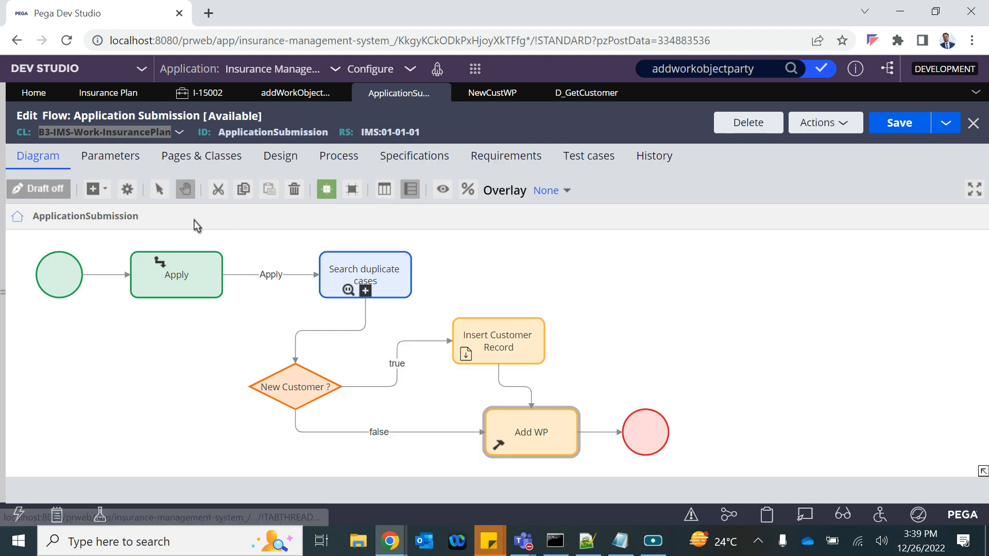
{"action": "left_click", "coordinate": [539, 426]}
{"action": "double_click", "coordinate": [538, 427]}
{"action": "scroll", "coordinate": [426, 442], "scroll_direction": "down", "scroll_amount": 2}
{"action": "double_click", "coordinate": [502, 274]}
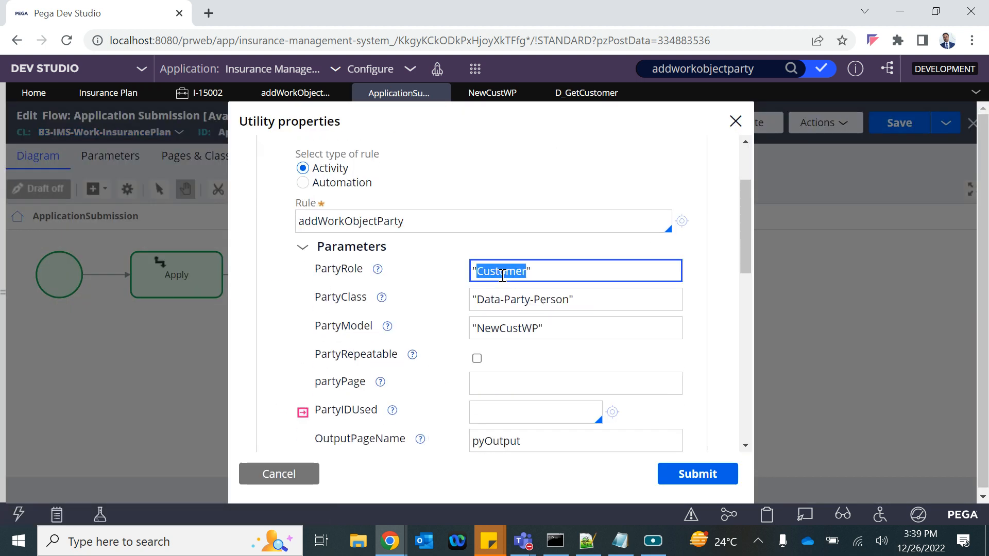
{"action": "left_click_drag", "start_coordinate": [477, 299], "coordinate": [536, 311]}
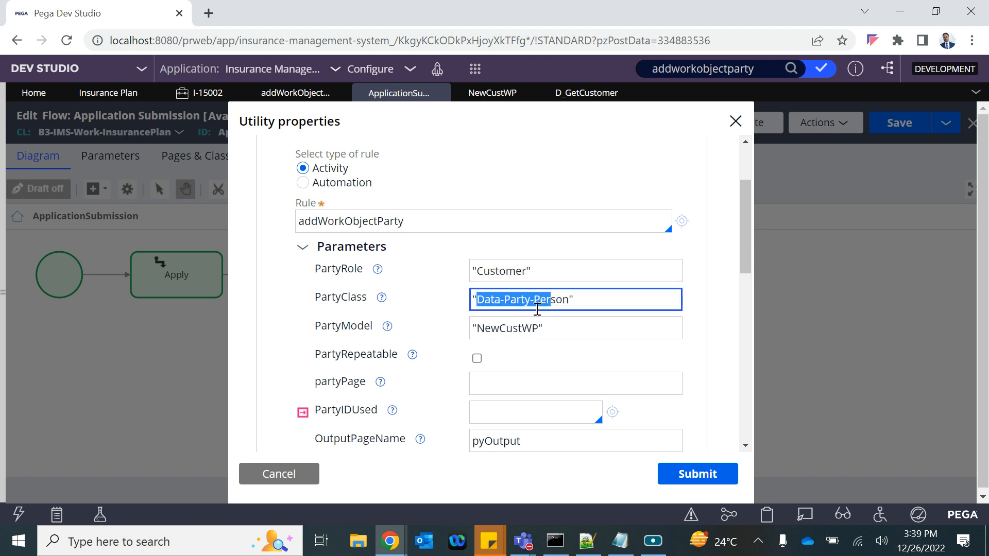
{"action": "double_click", "coordinate": [512, 328]}
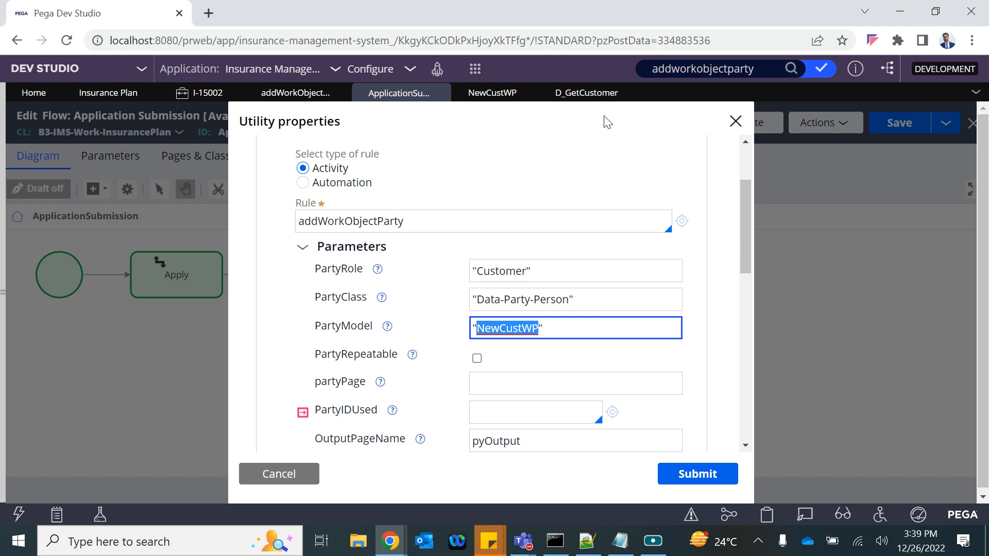
Step: Review the data page and CID parameter in the source of the NewCustWP data transform's Update Page row
{"action": "left_click", "coordinate": [487, 93]}
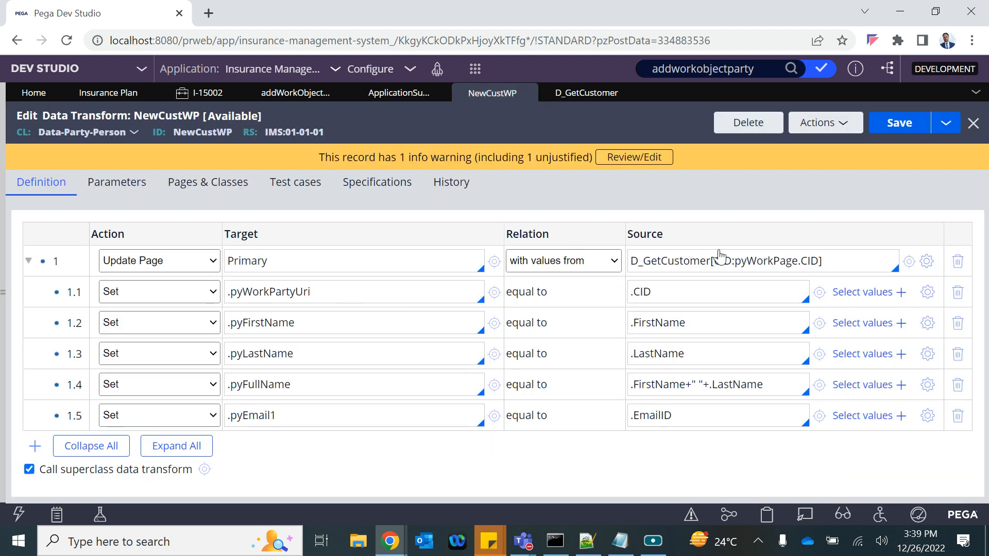
{"action": "left_click_drag", "start_coordinate": [635, 265], "coordinate": [717, 257]}
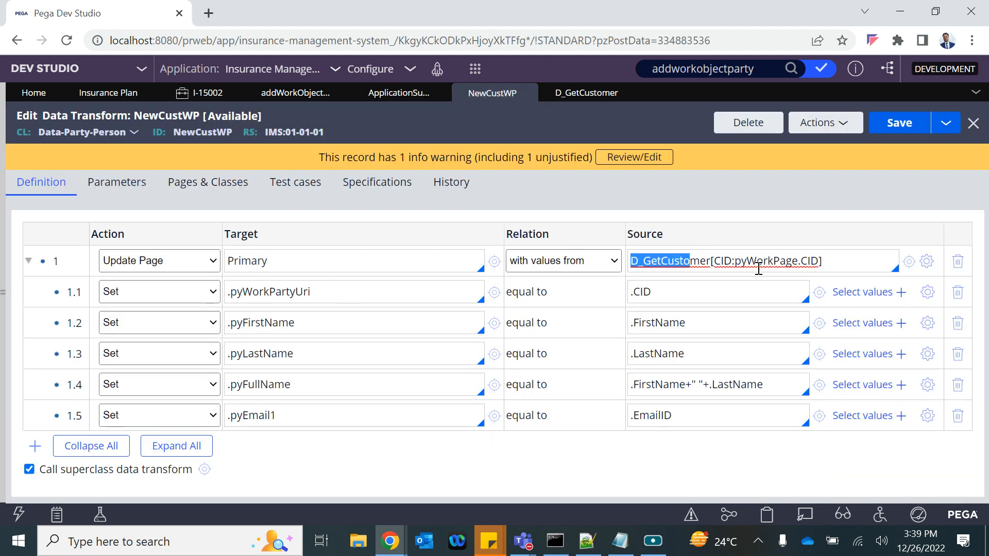
{"action": "left_click", "coordinate": [797, 263]}
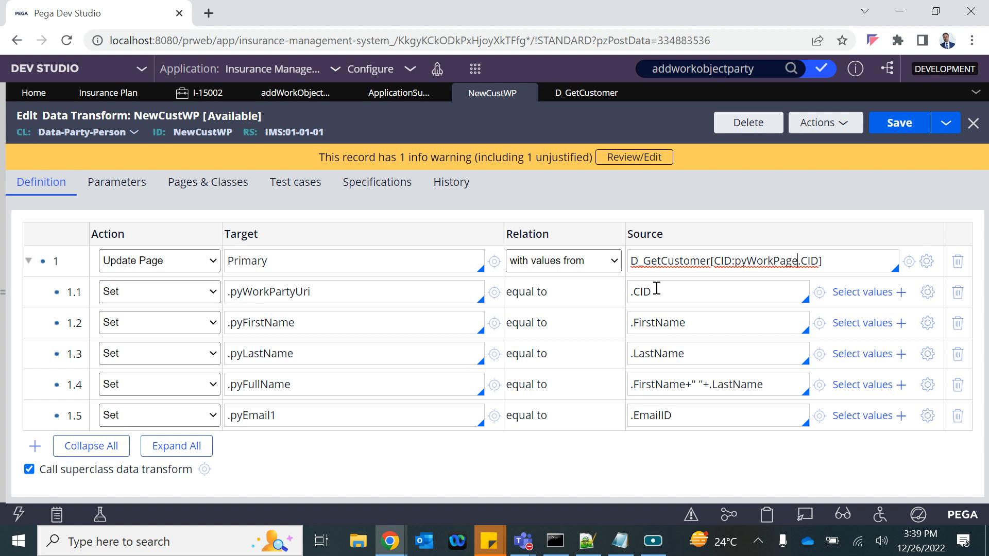
Step: Return to the open Insurance Plan case, check its Apply form, and close the case
{"action": "left_click", "coordinate": [205, 92]}
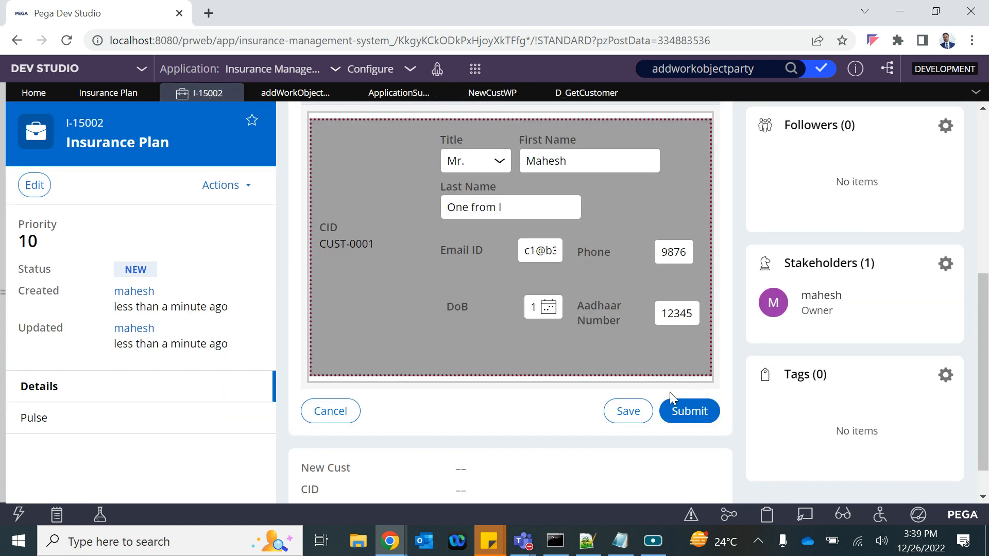
{"action": "scroll", "coordinate": [759, 156], "scroll_direction": "up", "scroll_amount": 6}
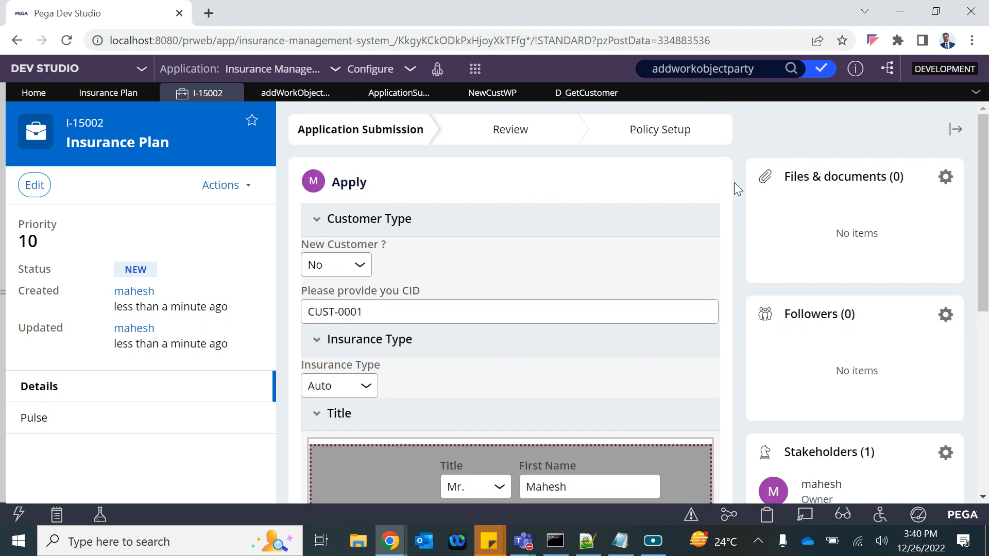
{"action": "left_click", "coordinate": [234, 93]}
{"action": "left_click", "coordinate": [631, 339]}
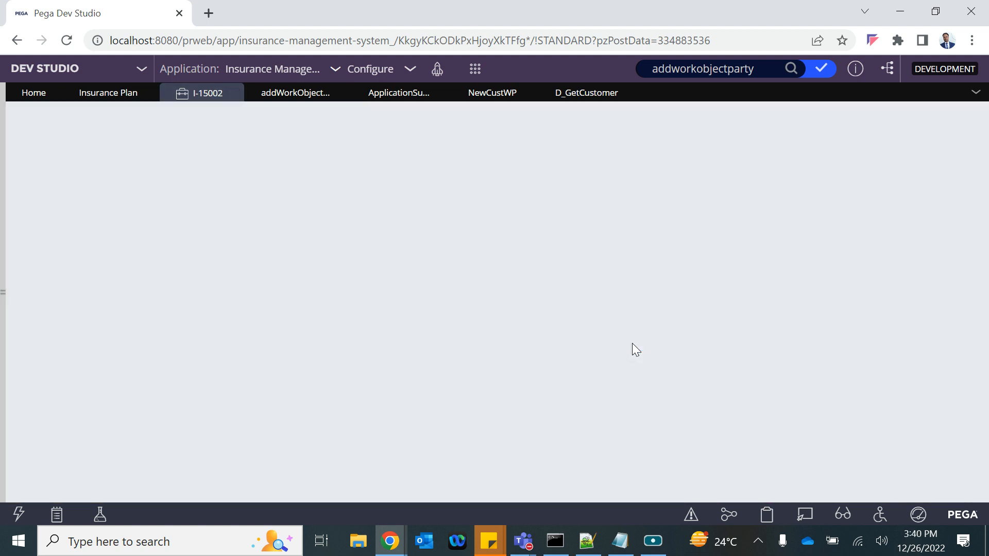
Step: Create a new Insurance Plan case, set New Customer ? to No, and provide the existing customer's CID
{"action": "left_click", "coordinate": [475, 68]}
{"action": "mouse_move", "coordinate": [533, 82]}
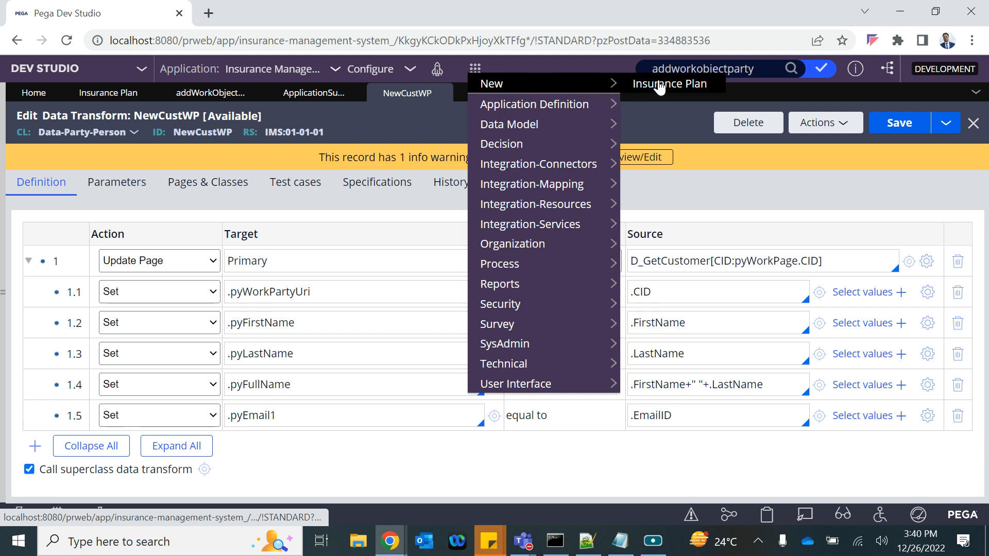
{"action": "left_click", "coordinate": [661, 86]}
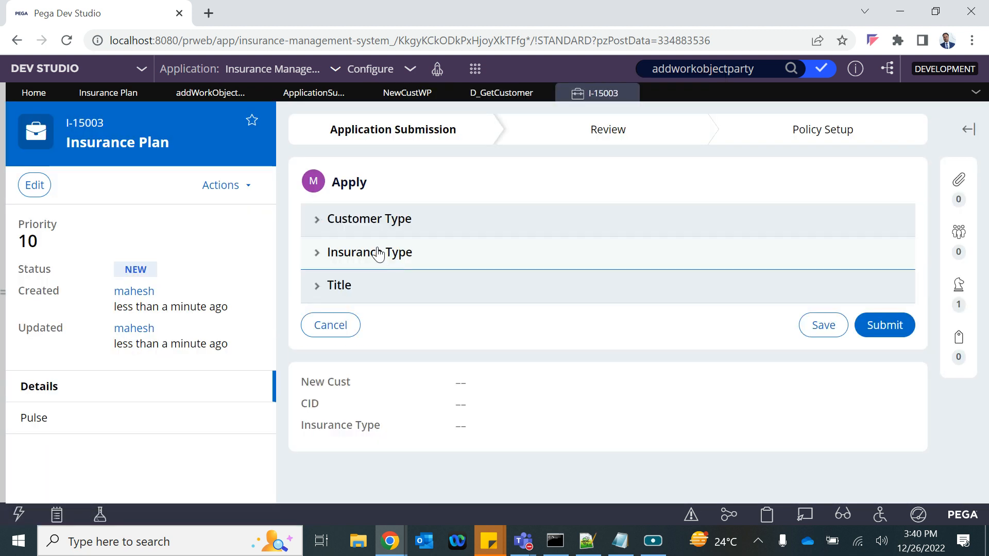
{"action": "left_click", "coordinate": [341, 229]}
{"action": "left_click", "coordinate": [335, 264]}
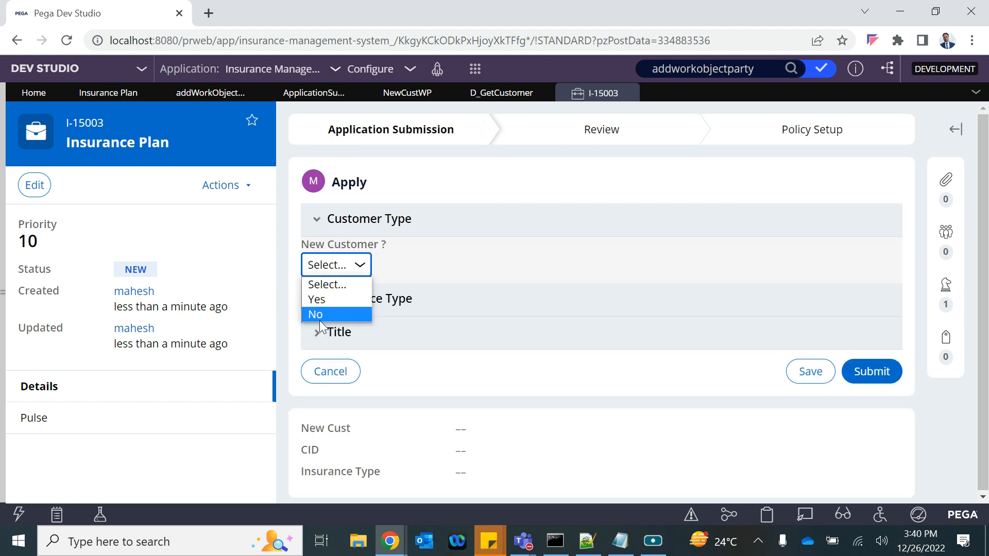
{"action": "left_click", "coordinate": [346, 314]}
{"action": "left_click", "coordinate": [322, 318]}
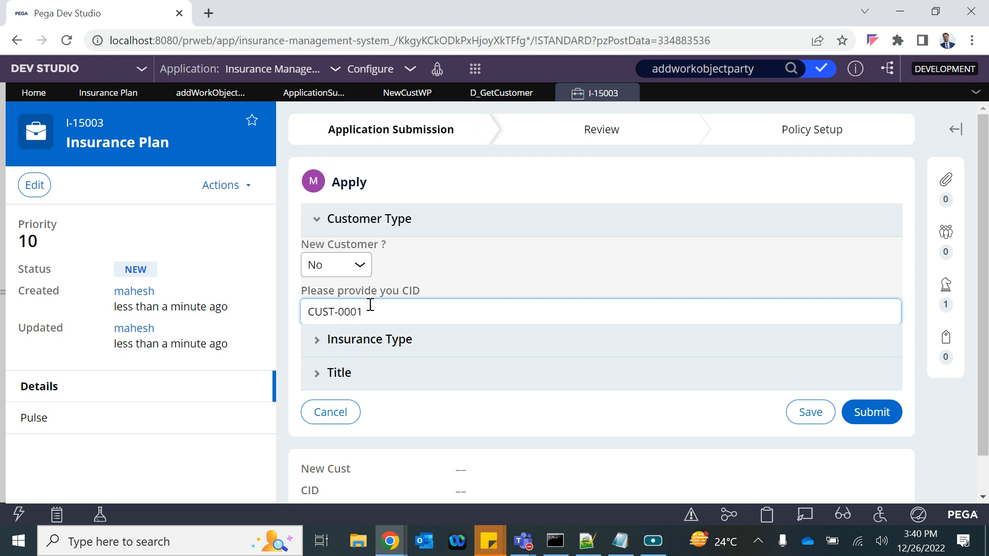
Step: Set the Insurance Type to Auto and expand the Title section to check the customer's details
{"action": "left_click", "coordinate": [378, 340]}
{"action": "left_click", "coordinate": [360, 386]}
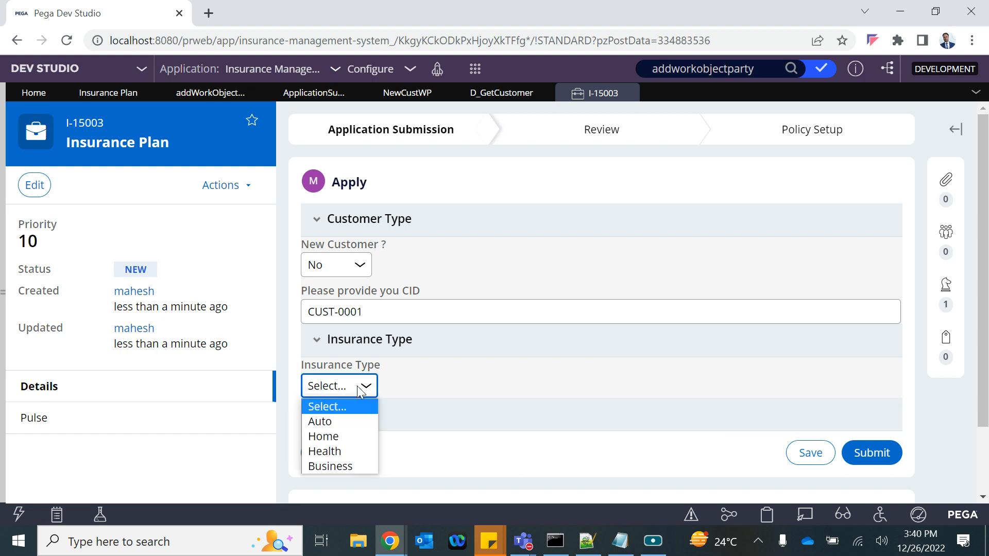
{"action": "left_click", "coordinate": [329, 422]}
{"action": "scroll", "coordinate": [391, 417], "scroll_direction": "down", "scroll_amount": 2}
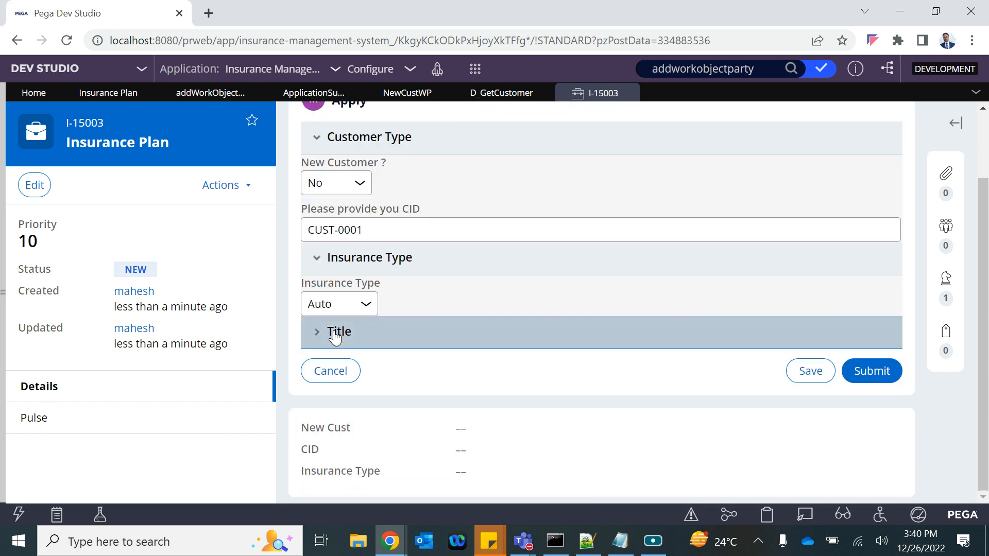
{"action": "left_click", "coordinate": [335, 332]}
{"action": "scroll", "coordinate": [742, 381], "scroll_direction": "down", "scroll_amount": 4}
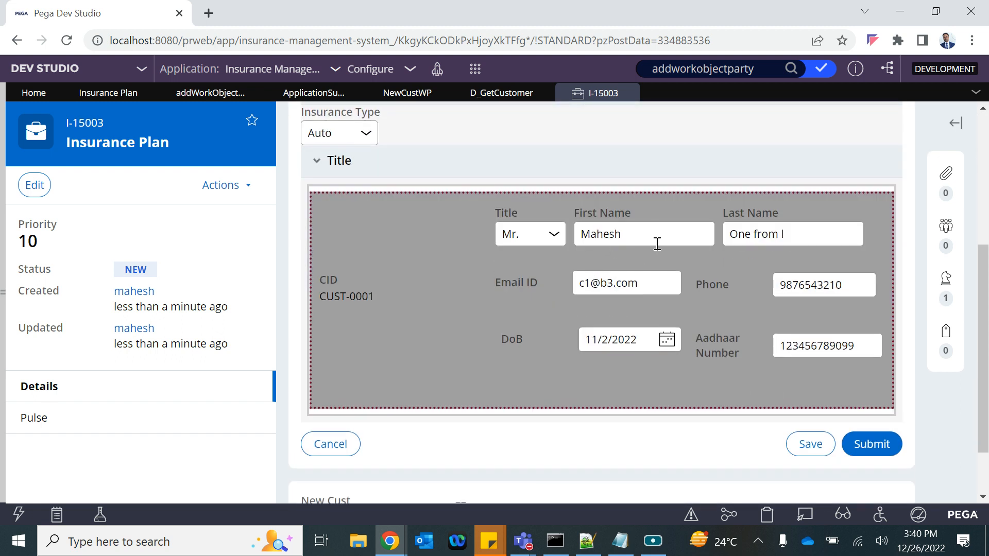
{"action": "scroll", "coordinate": [530, 393], "scroll_direction": "up", "scroll_amount": 6}
{"action": "scroll", "coordinate": [530, 394], "scroll_direction": "down", "scroll_amount": 6}
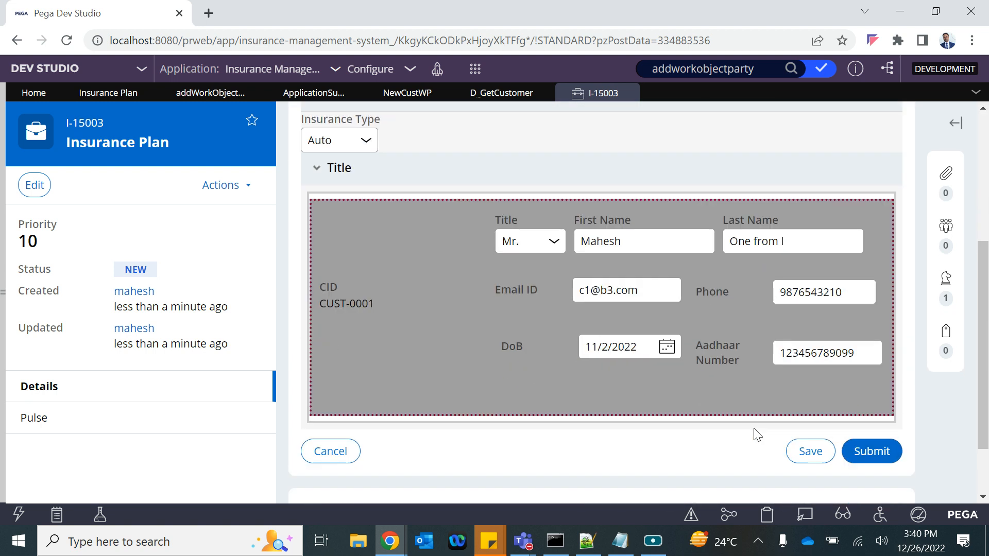
Step: Go back over the addWorkObjectParty activity, the Insurance Plan life cycle, the NewCustWP data transform and the D_GetCustomer data page
{"action": "left_click", "coordinate": [210, 92]}
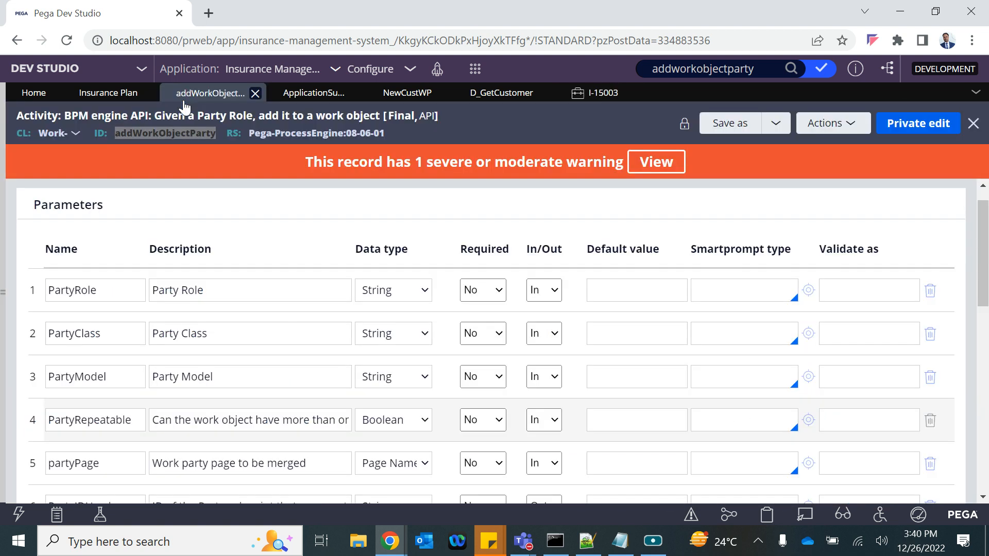
{"action": "left_click", "coordinate": [111, 92]}
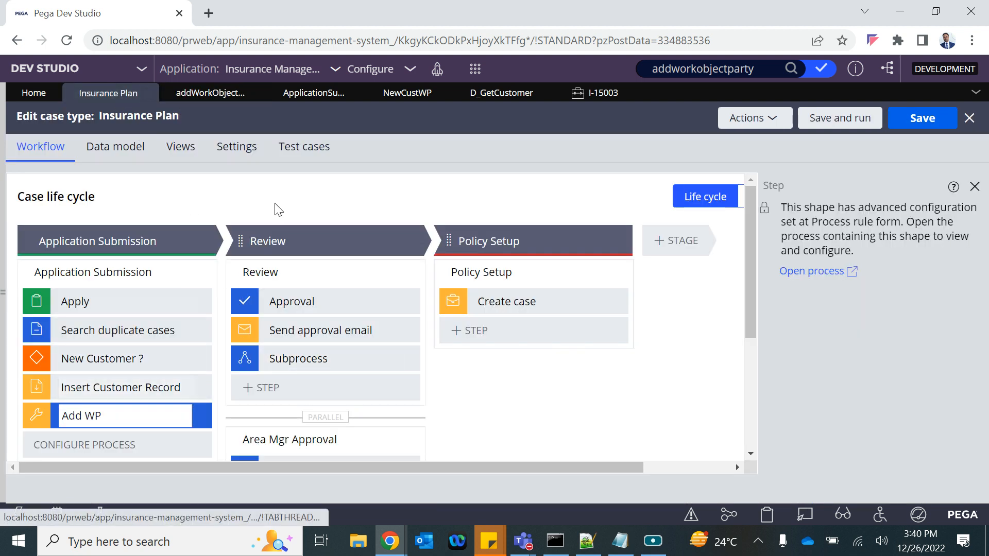
{"action": "left_click", "coordinate": [320, 93]}
{"action": "left_click", "coordinate": [407, 93]}
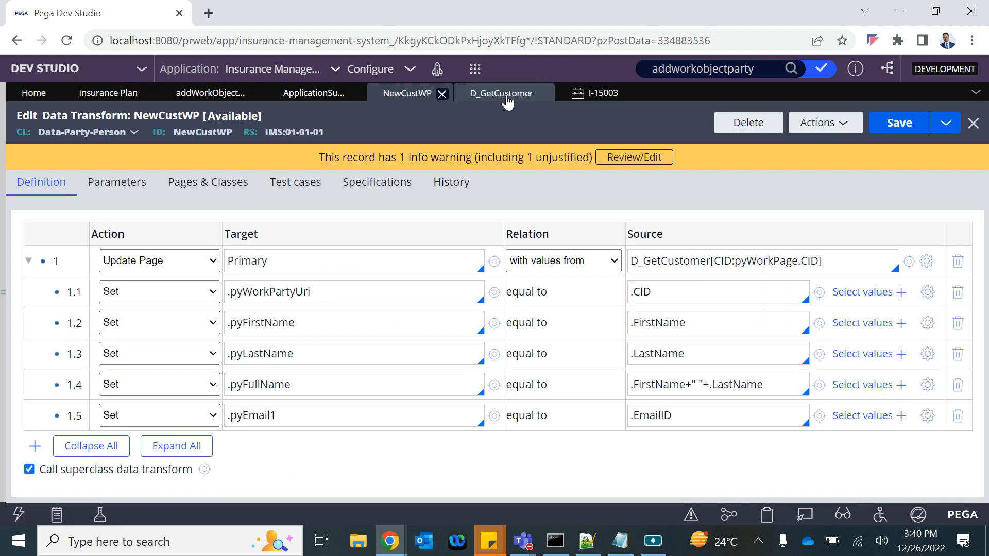
{"action": "left_click", "coordinate": [501, 93]}
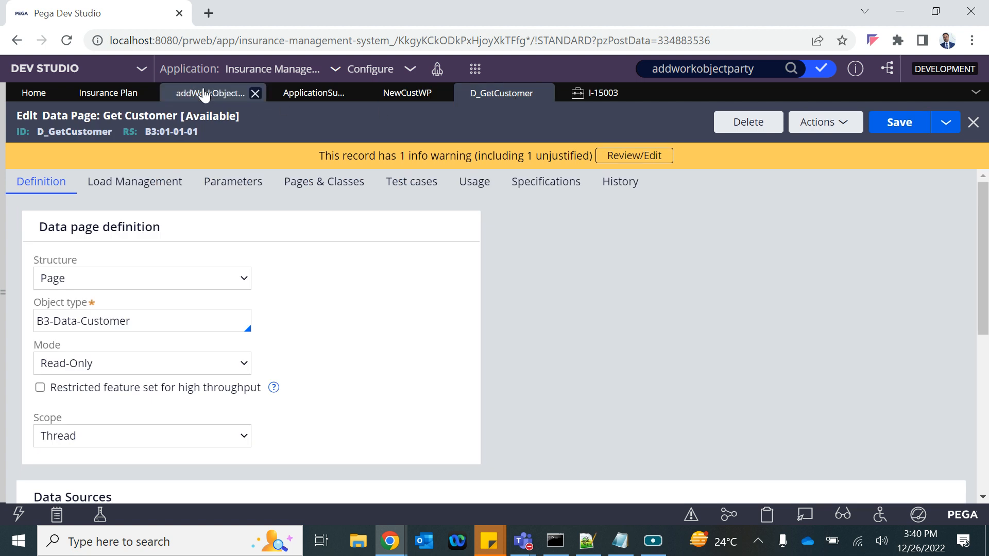
Step: Open the Application Submission flow from the case type and examine the Add WP utility's parameters and incoming paths
{"action": "left_click", "coordinate": [210, 92]}
{"action": "left_click", "coordinate": [108, 92]}
{"action": "left_click", "coordinate": [811, 271]}
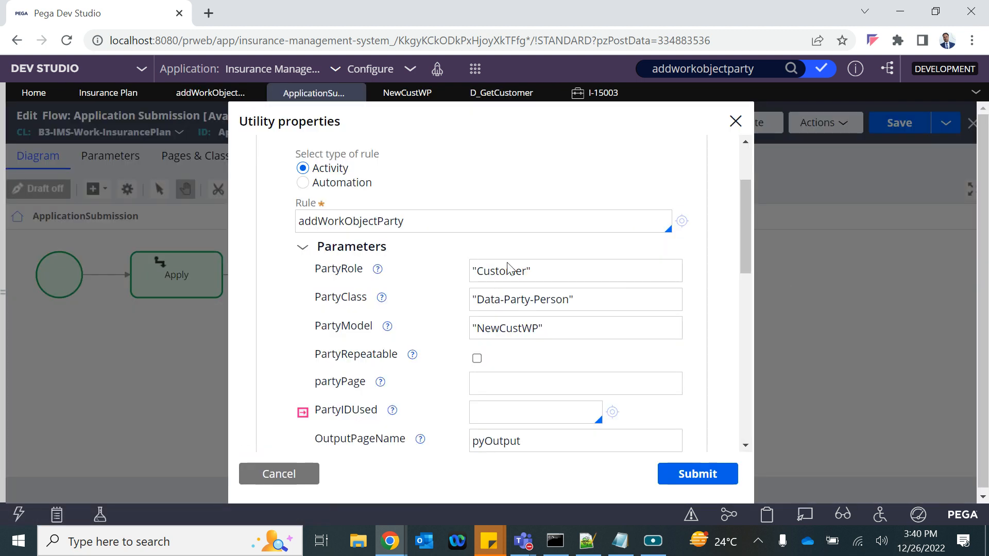
{"action": "left_click", "coordinate": [260, 473]}
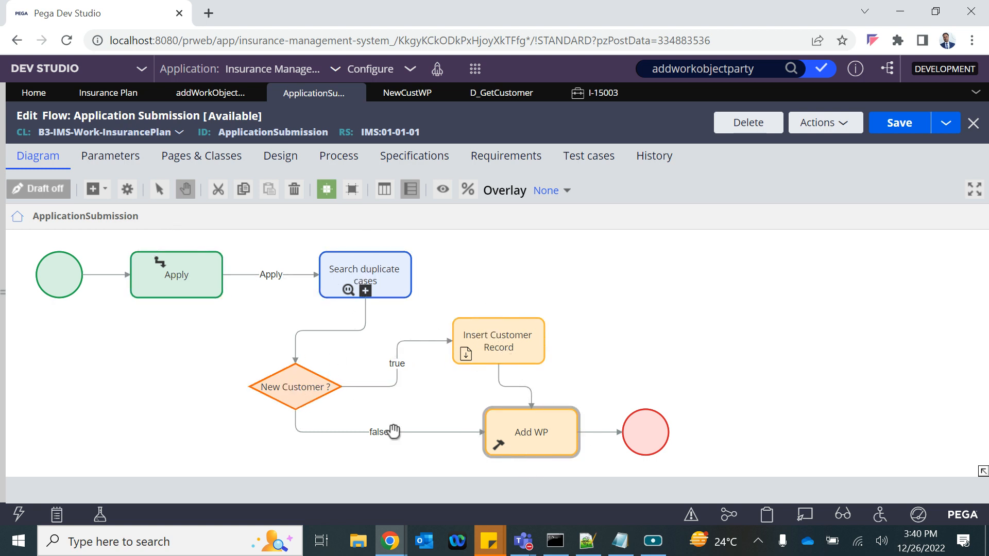
{"action": "left_click", "coordinate": [541, 437]}
Step: Submit the case's Apply form, check its stakeholders, and submit the Display duplicate cases form
{"action": "left_click", "coordinate": [590, 96]}
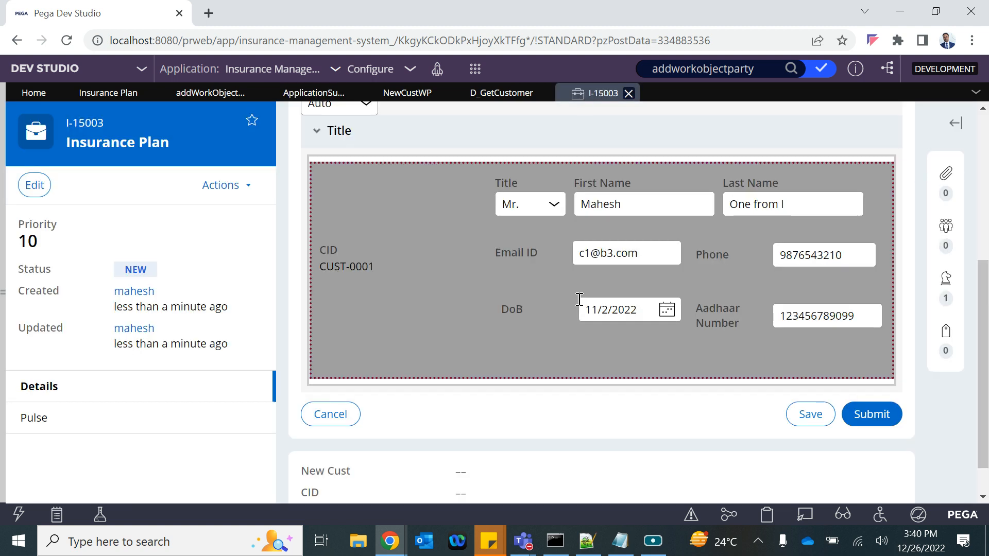
{"action": "left_click", "coordinate": [859, 412]}
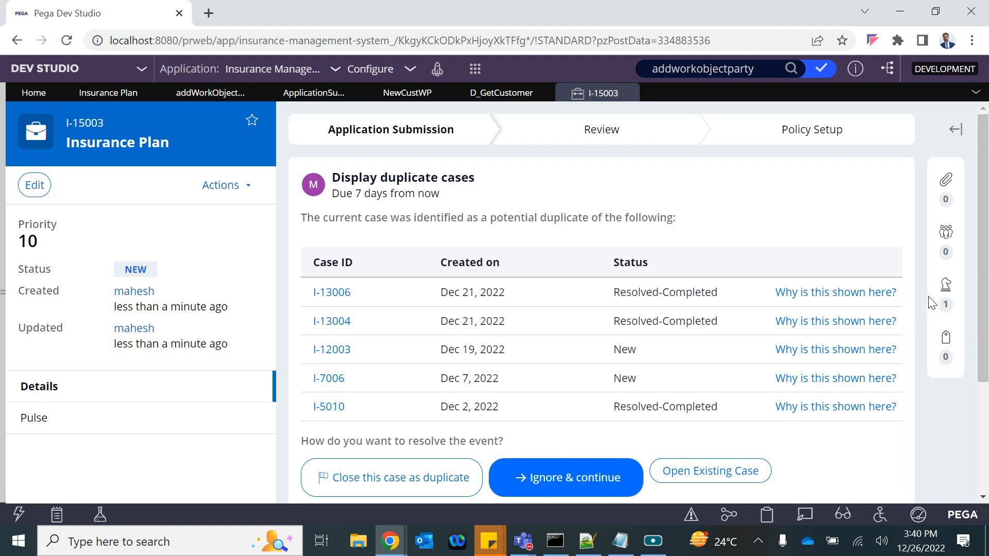
{"action": "left_click", "coordinate": [945, 305]}
{"action": "scroll", "coordinate": [789, 412], "scroll_direction": "down", "scroll_amount": 2}
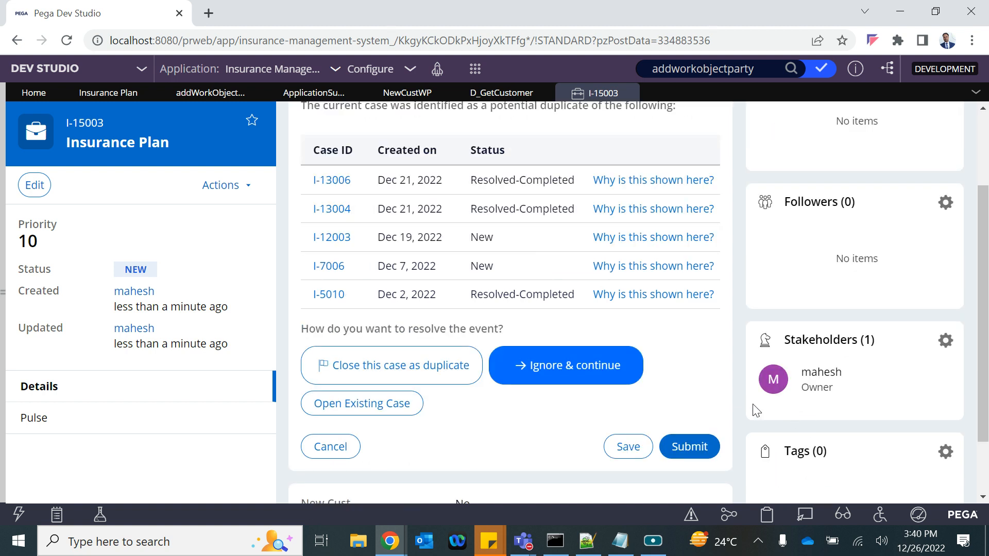
{"action": "left_click", "coordinate": [676, 448]}
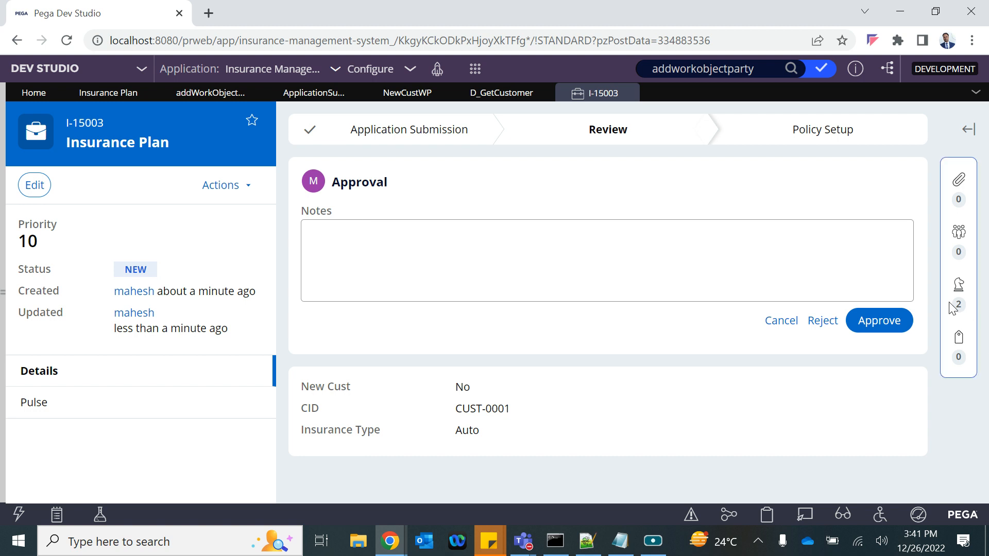
Step: Compare the case with the case type's life cycle and examine the Customer stakeholder's name, type and email
{"action": "left_click", "coordinate": [106, 95]}
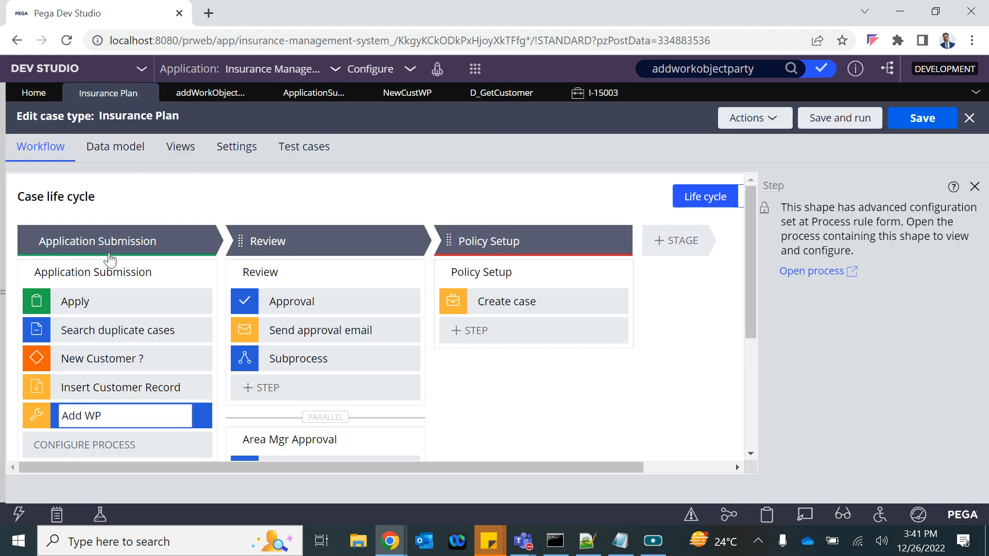
{"action": "left_click", "coordinate": [583, 95]}
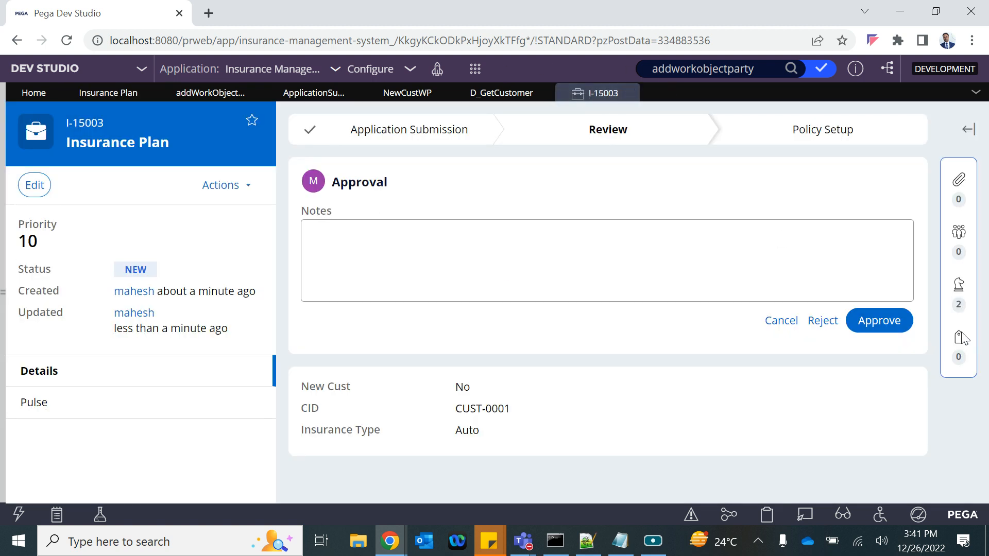
{"action": "left_click", "coordinate": [968, 317]}
{"action": "scroll", "coordinate": [841, 393], "scroll_direction": "down", "scroll_amount": 3}
{"action": "left_click", "coordinate": [807, 395]}
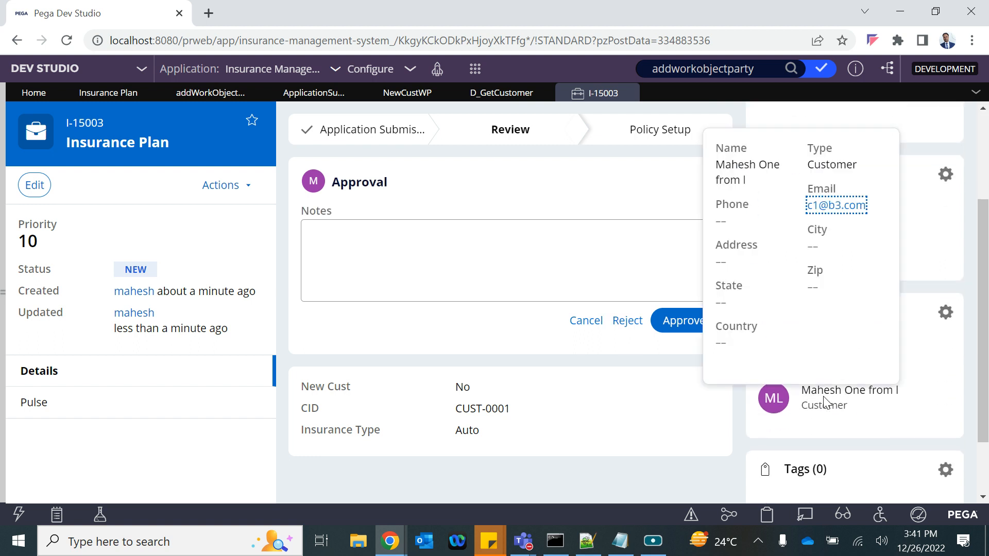
{"action": "left_click", "coordinate": [785, 402]}
{"action": "left_click", "coordinate": [784, 402]}
{"action": "double_click", "coordinate": [813, 392]}
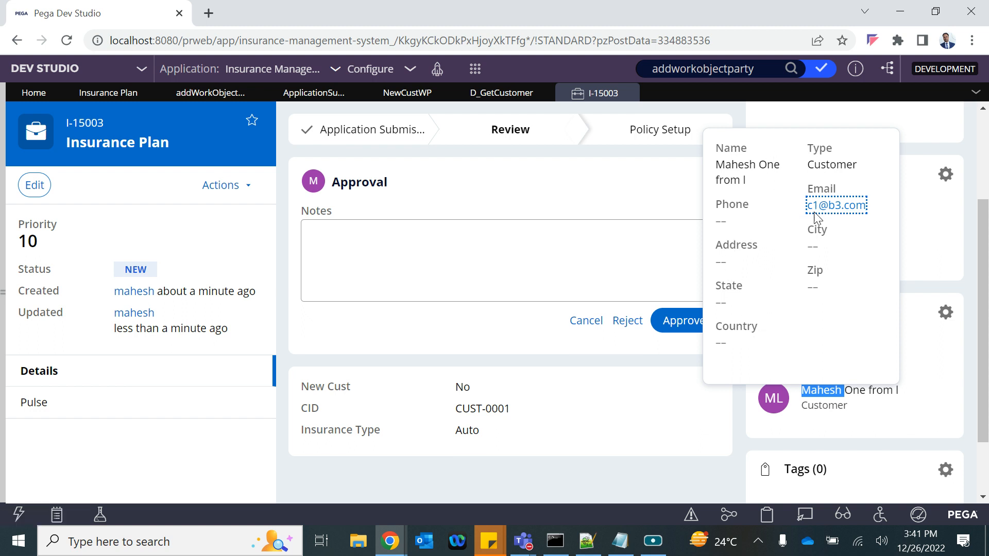
{"action": "scroll", "coordinate": [625, 307], "scroll_direction": "up", "scroll_amount": 3}
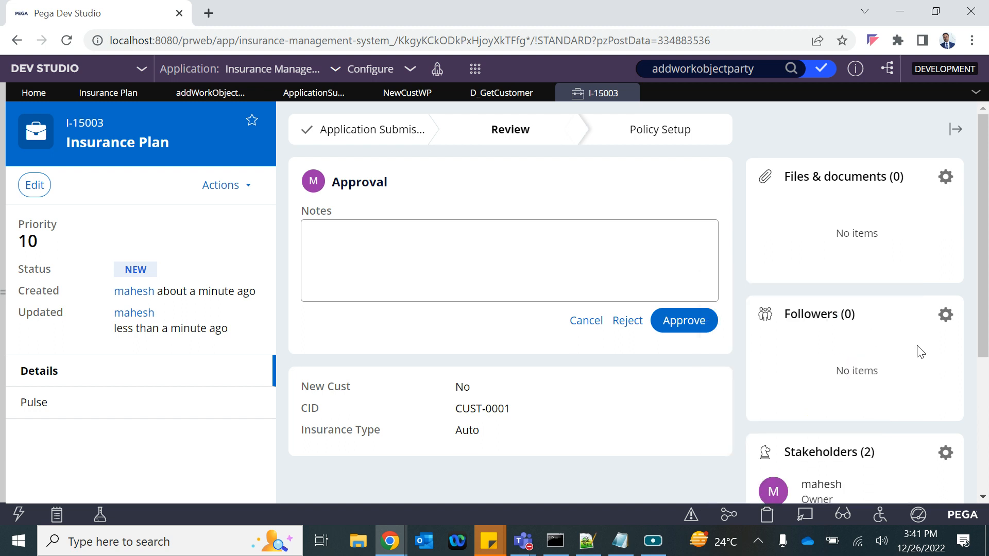
Step: Open the case's stakeholders for updating and examine the Owner and Customer entries and the customer's contact fields
{"action": "scroll", "coordinate": [937, 360], "scroll_direction": "down", "scroll_amount": 4}
{"action": "left_click", "coordinate": [947, 232]}
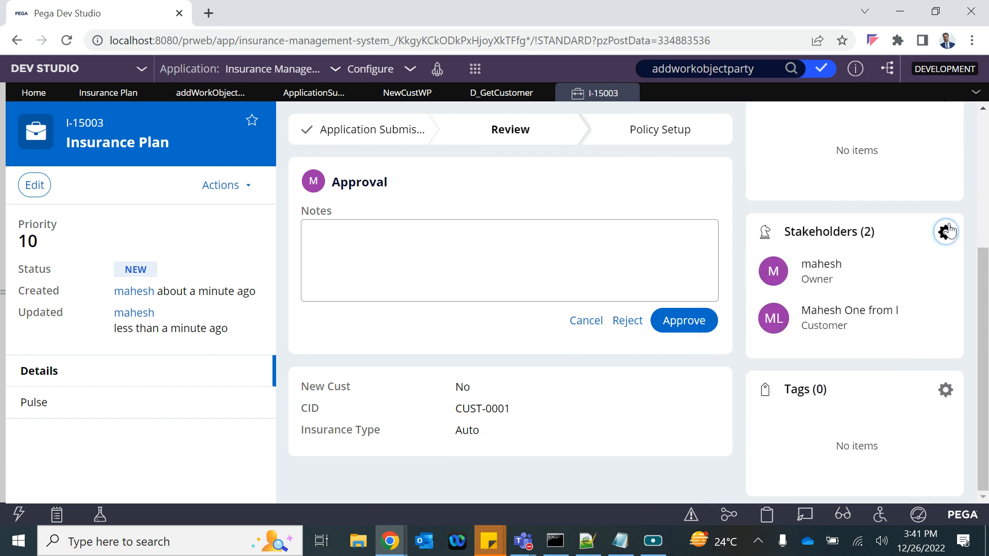
{"action": "left_click", "coordinate": [948, 234]}
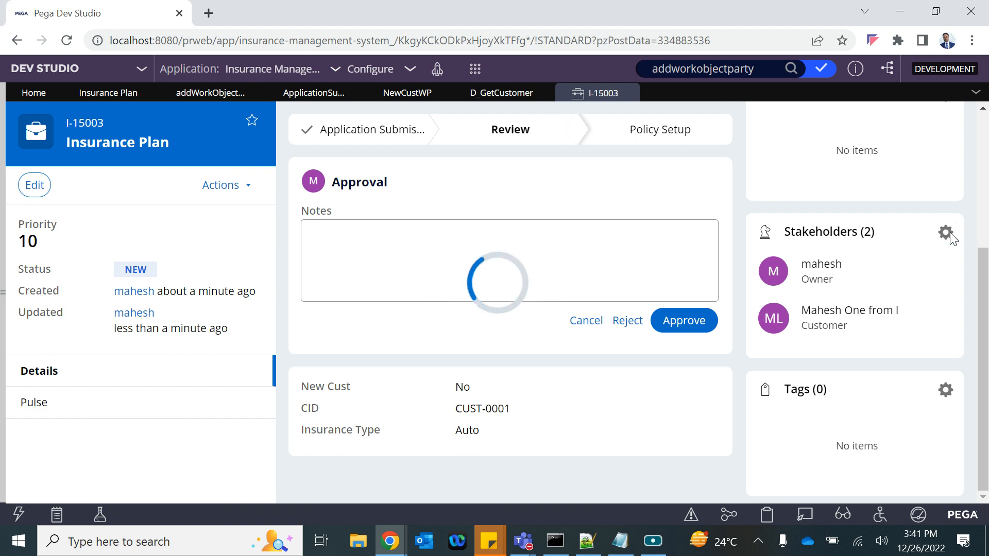
{"action": "scroll", "coordinate": [497, 315], "scroll_direction": "down", "scroll_amount": 3}
{"action": "scroll", "coordinate": [497, 315], "scroll_direction": "up", "scroll_amount": 3}
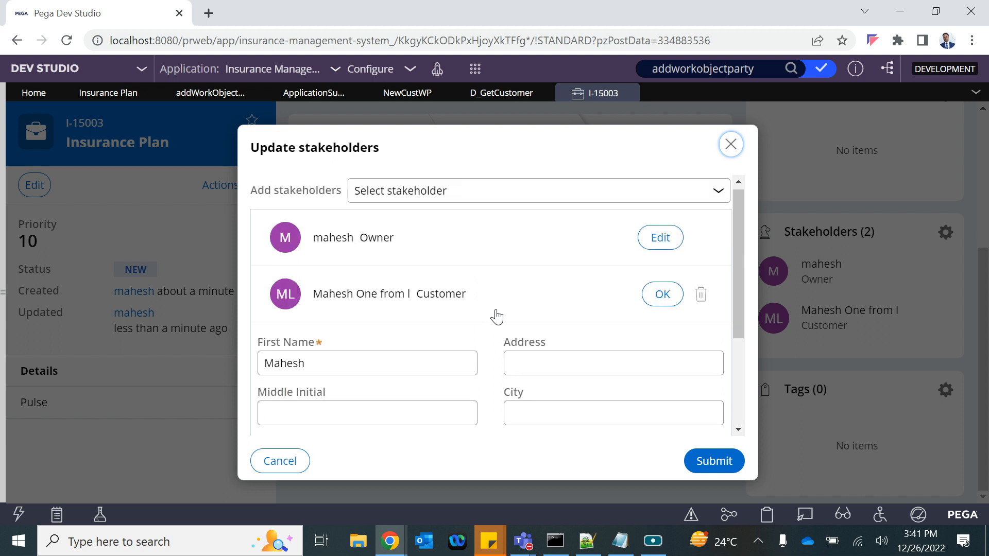
{"action": "scroll", "coordinate": [497, 316], "scroll_direction": "down", "scroll_amount": 1}
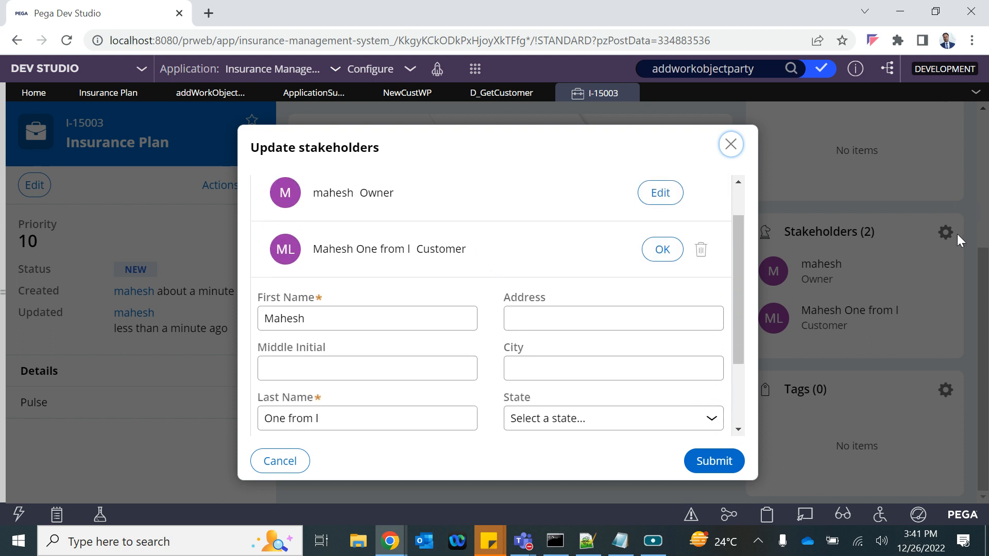
{"action": "scroll", "coordinate": [450, 291], "scroll_direction": "up", "scroll_amount": 1}
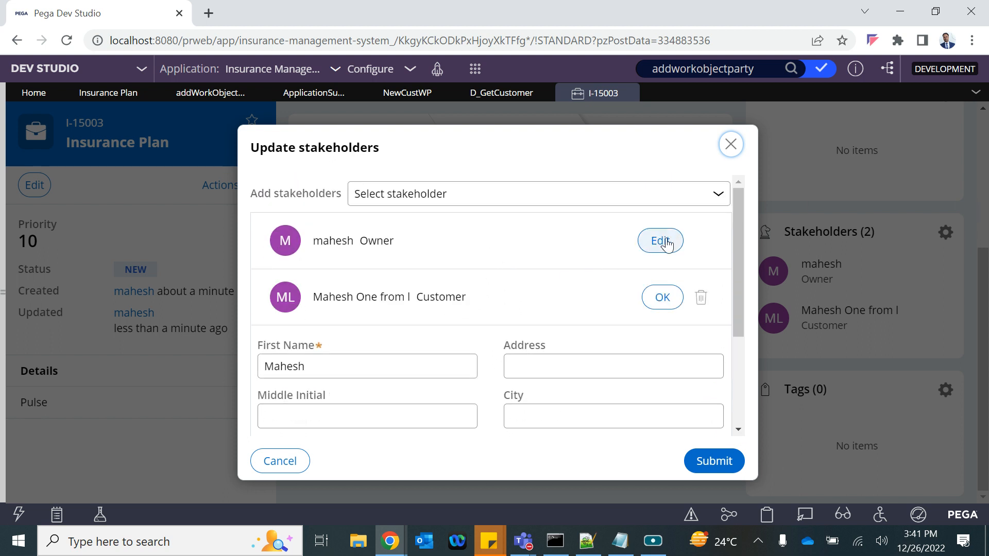
{"action": "scroll", "coordinate": [556, 303], "scroll_direction": "down", "scroll_amount": 3}
{"action": "scroll", "coordinate": [557, 303], "scroll_direction": "up", "scroll_amount": 3}
Step: Delete the existing Customer stakeholder and add a blank Customer stakeholder to the case
{"action": "left_click", "coordinate": [699, 304]}
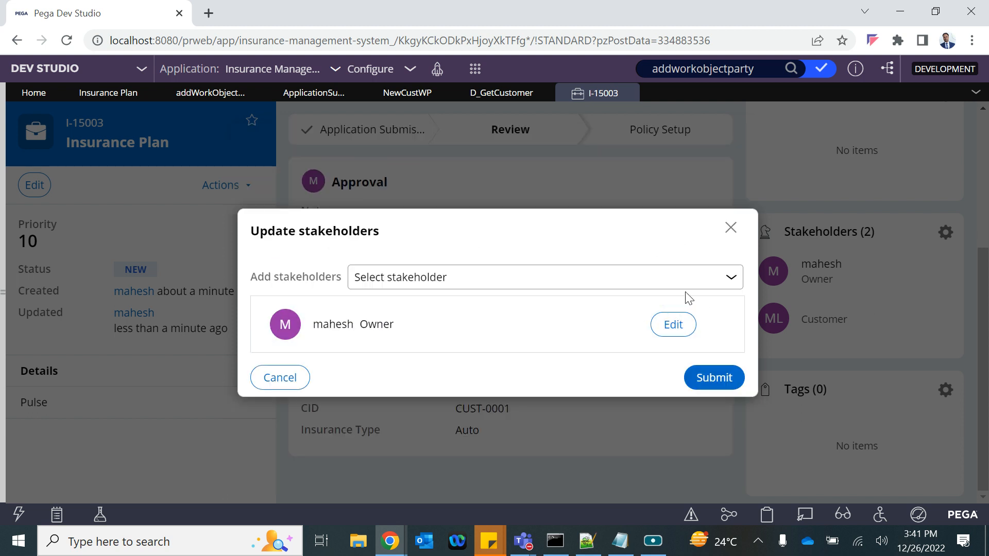
{"action": "left_click", "coordinate": [671, 283]}
{"action": "left_click", "coordinate": [382, 307]}
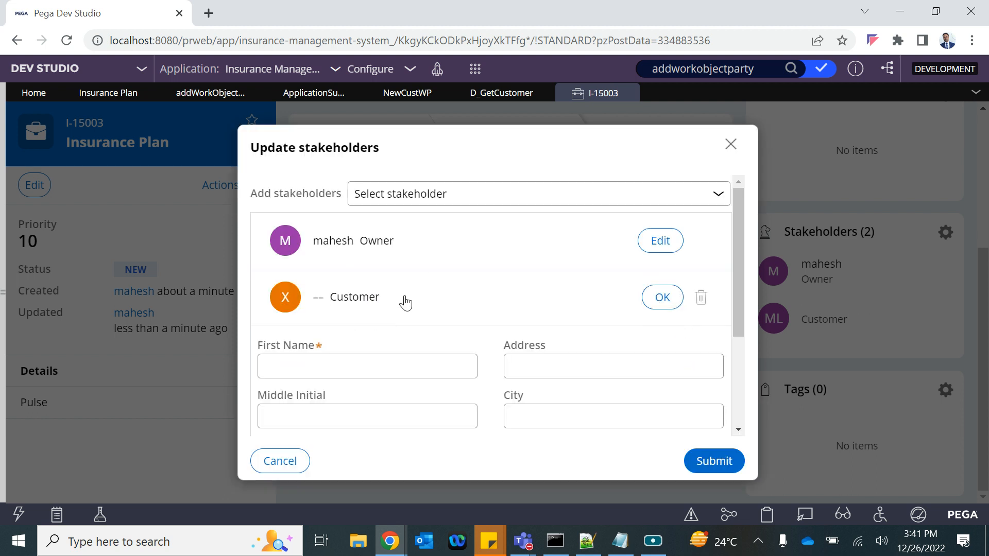
Step: Check the stakeholder choices, remove the Customer entry from the stakeholder update form and open the Owner entry for editing
{"action": "left_click", "coordinate": [443, 194]}
{"action": "left_click", "coordinate": [415, 219]}
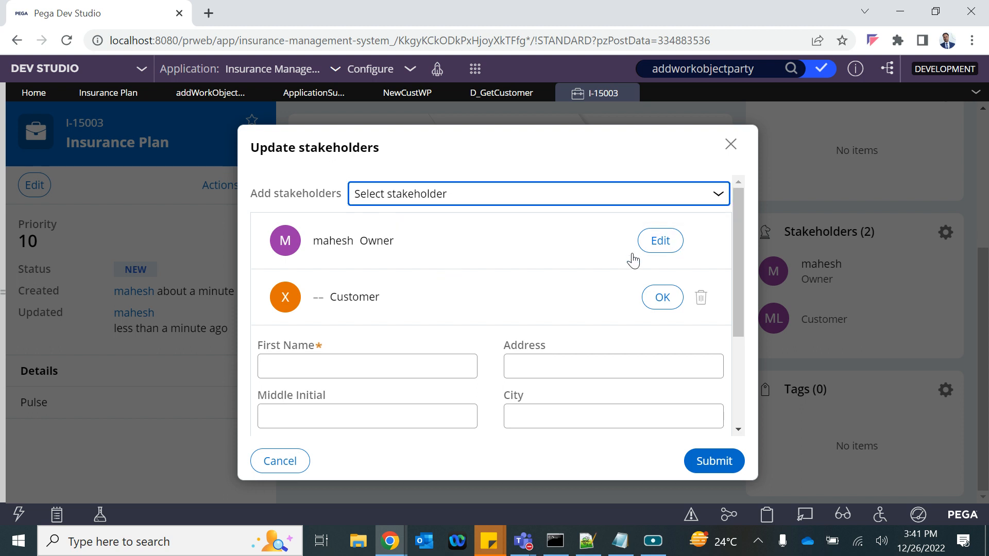
{"action": "left_click", "coordinate": [523, 194]}
{"action": "left_click", "coordinate": [703, 290]}
{"action": "left_click", "coordinate": [670, 325]}
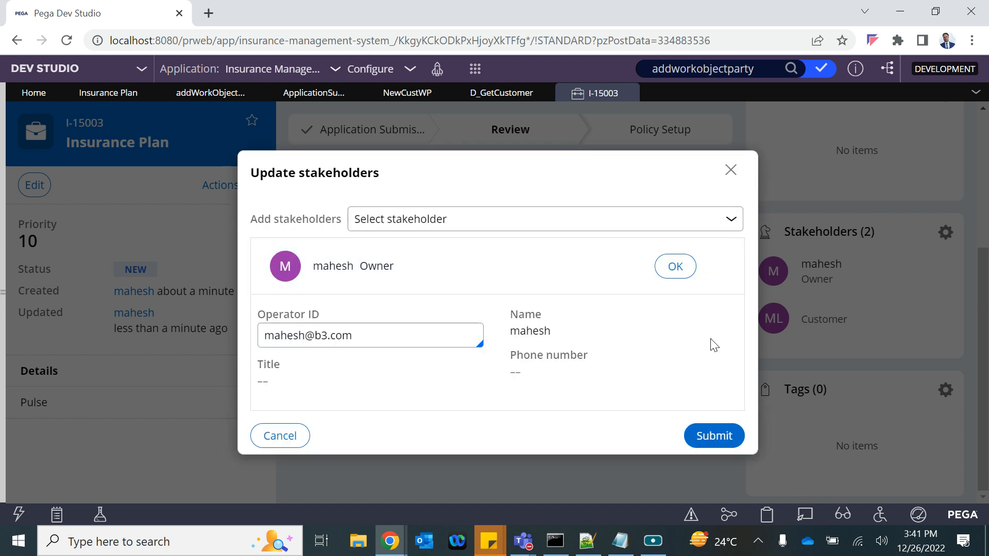
Step: Add a Customer stakeholder again and inspect its fields, then leave the stakeholder form and the approval without submitting
{"action": "left_click", "coordinate": [450, 215]}
{"action": "left_click", "coordinate": [415, 254]}
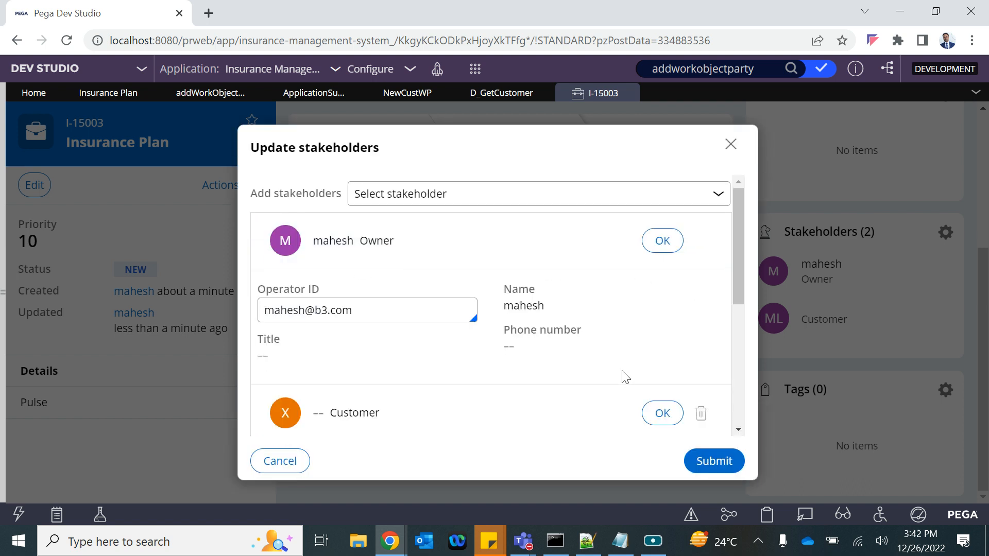
{"action": "scroll", "coordinate": [624, 375], "scroll_direction": "down", "scroll_amount": 5}
{"action": "scroll", "coordinate": [556, 219], "scroll_direction": "up", "scroll_amount": 5}
{"action": "left_click", "coordinate": [447, 198]}
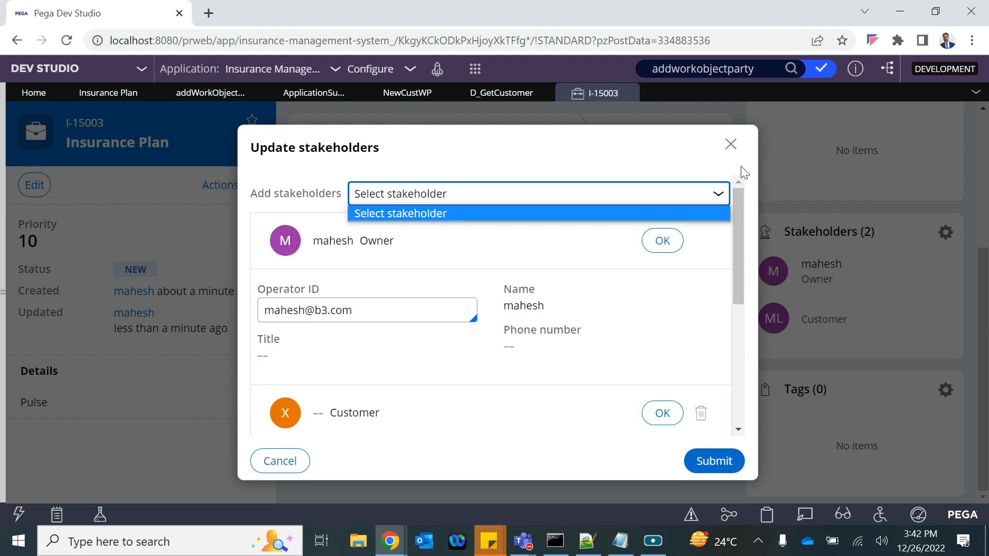
{"action": "left_click", "coordinate": [731, 144]}
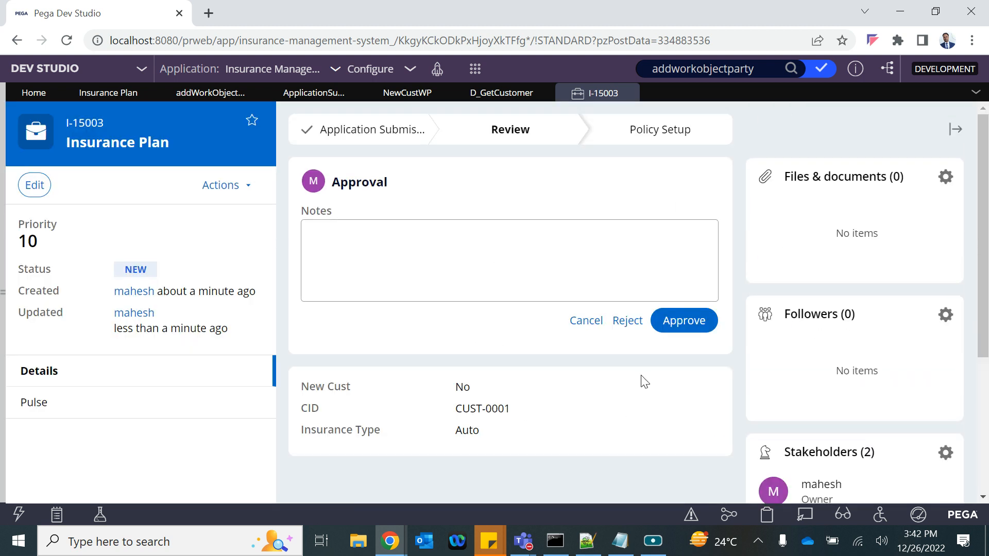
{"action": "left_click", "coordinate": [588, 330]}
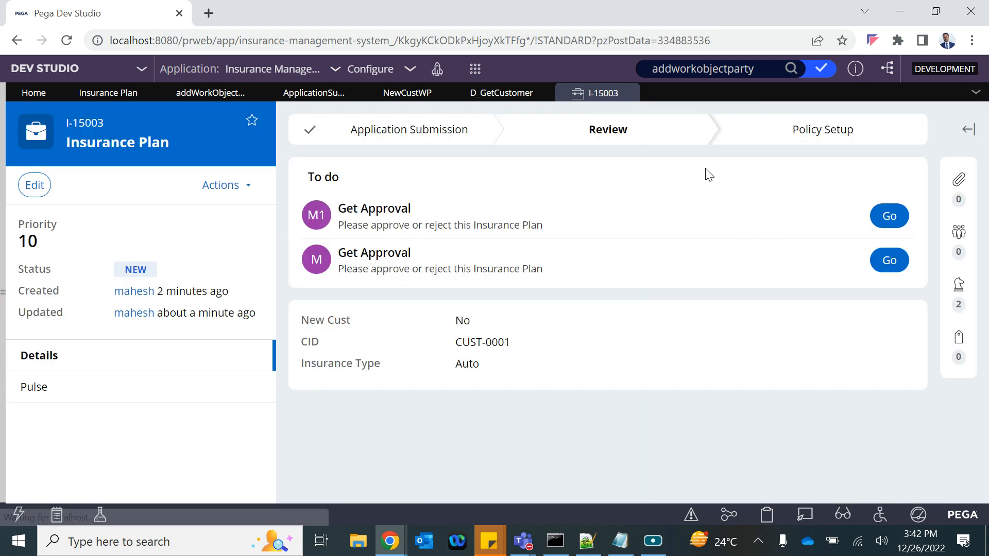
Step: Review the D_GetCustomer source in the NewCustWP data transform, the ApplicationSubmission flow and the addWorkObjectParty activity
{"action": "left_click", "coordinate": [402, 94]}
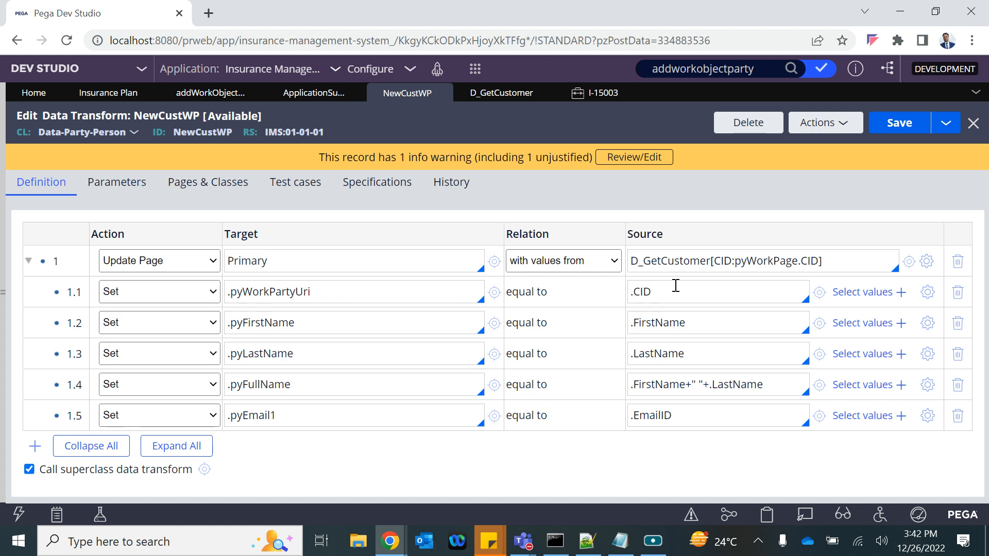
{"action": "double_click", "coordinate": [665, 262]}
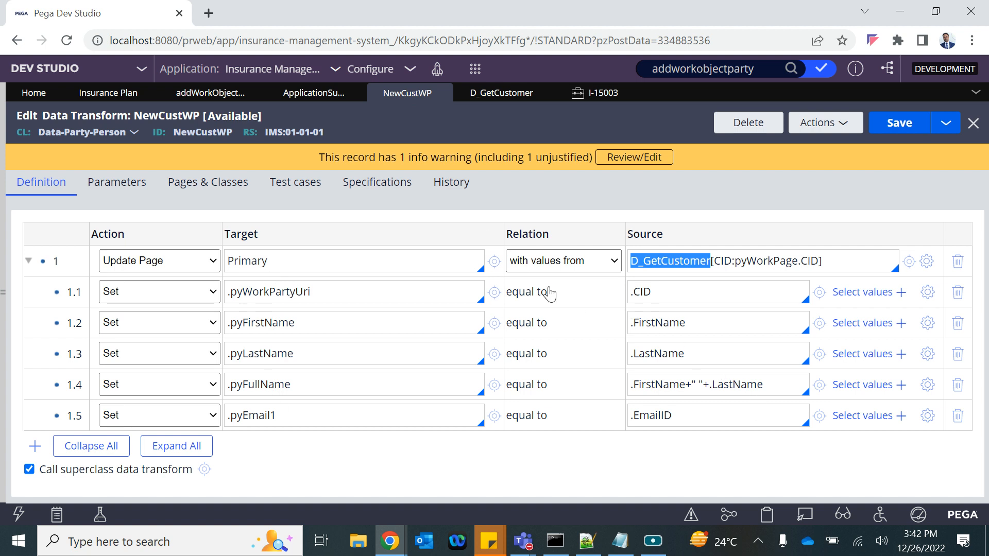
{"action": "left_click", "coordinate": [335, 98]}
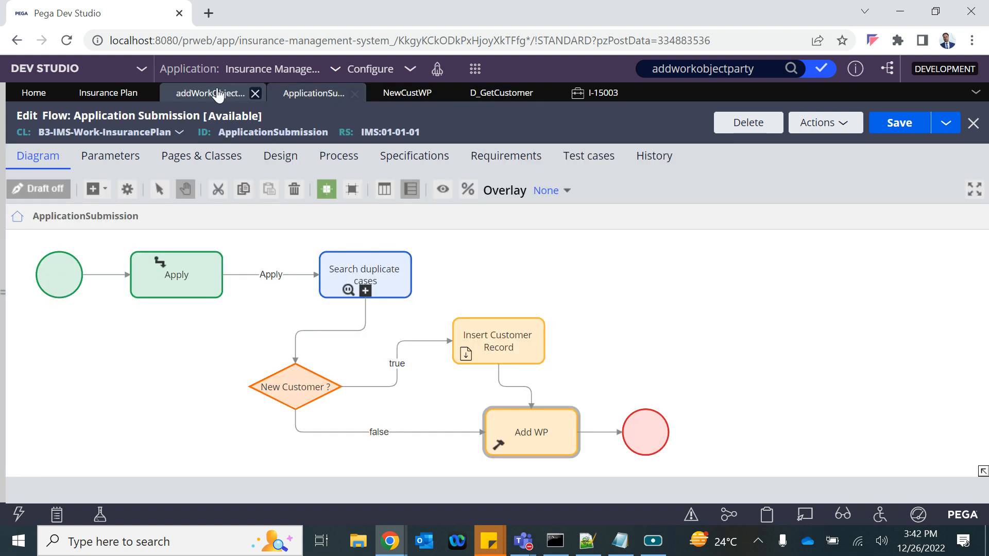
{"action": "left_click", "coordinate": [211, 93]}
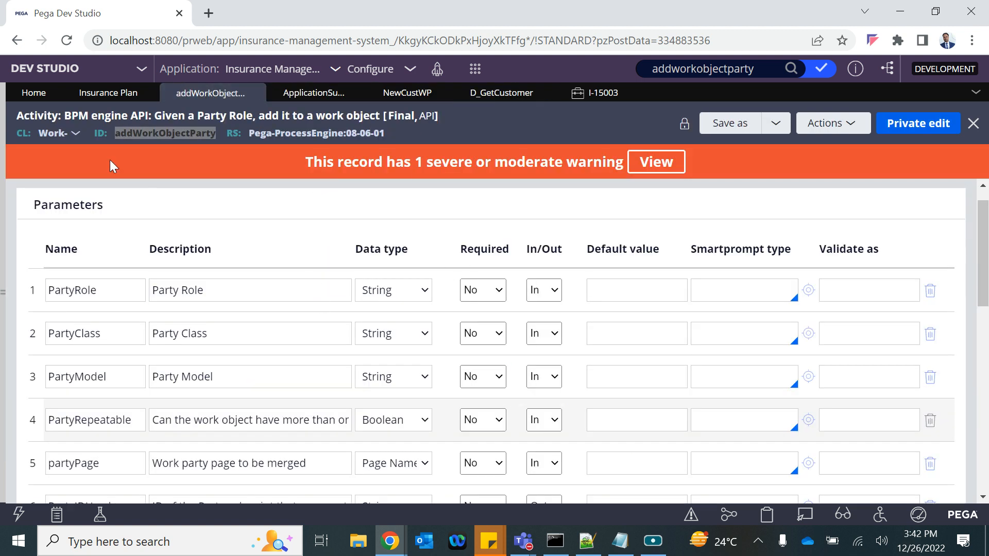
Step: Open the pyCaseManagementDefault work parties rule of B3-IMS-Work-InsurancePlan, enable VOE for the Customer party and save the rule
{"action": "left_click", "coordinate": [93, 100]}
{"action": "left_click_drag", "start_coordinate": [2, 266], "coordinate": [386, 263]}
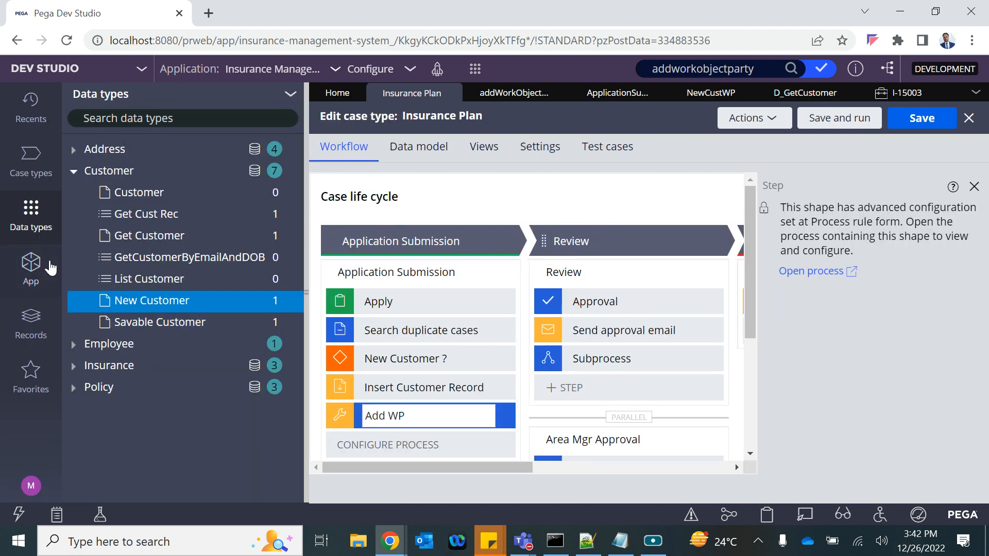
{"action": "left_click", "coordinate": [31, 265]}
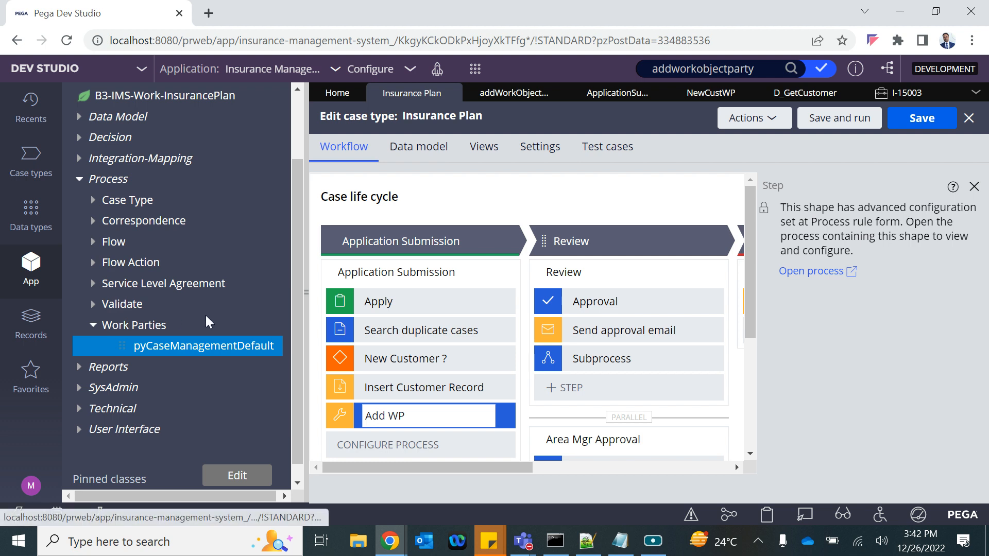
{"action": "left_click", "coordinate": [169, 344]}
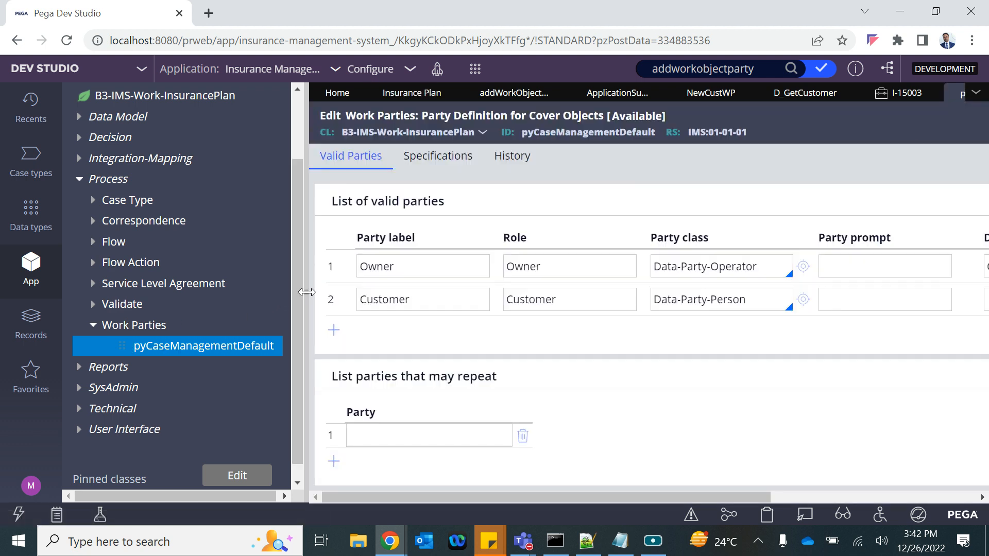
{"action": "left_click", "coordinate": [306, 292]}
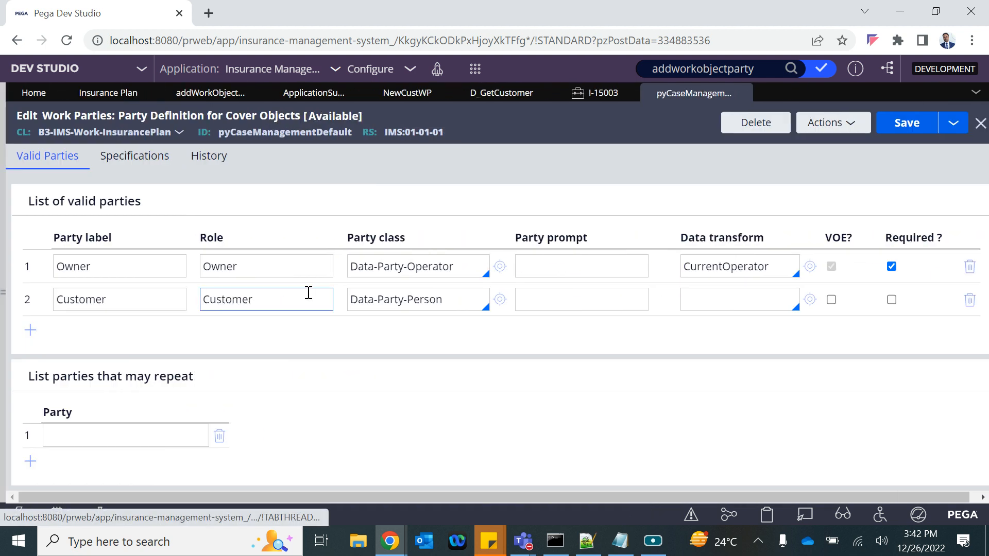
{"action": "left_click", "coordinate": [832, 300]}
{"action": "left_click", "coordinate": [927, 127]}
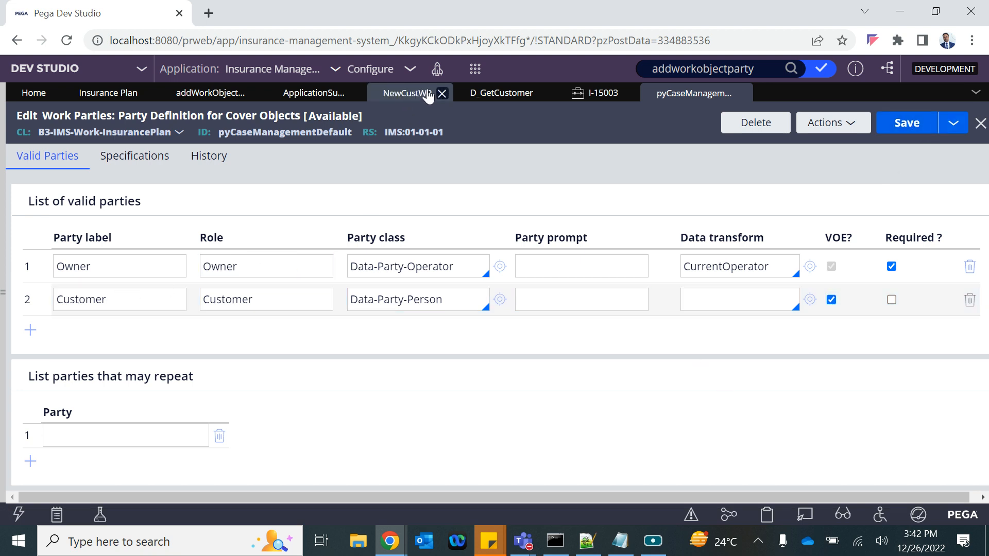
Step: Create an Insurance Plan case and try to submit its Apply form without entering any details
{"action": "left_click", "coordinate": [474, 69]}
{"action": "mouse_move", "coordinate": [514, 84]}
{"action": "left_click", "coordinate": [654, 85]}
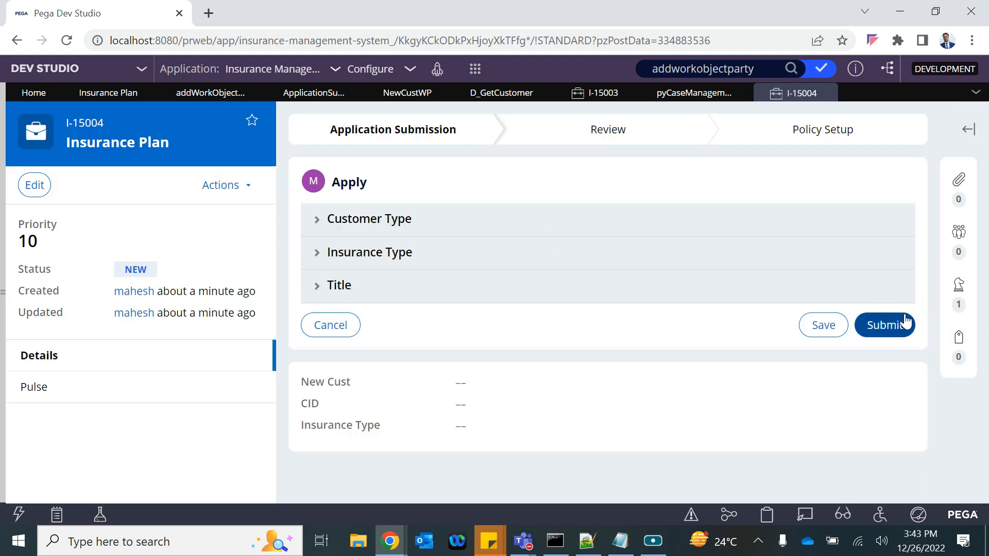
{"action": "left_click", "coordinate": [889, 321]}
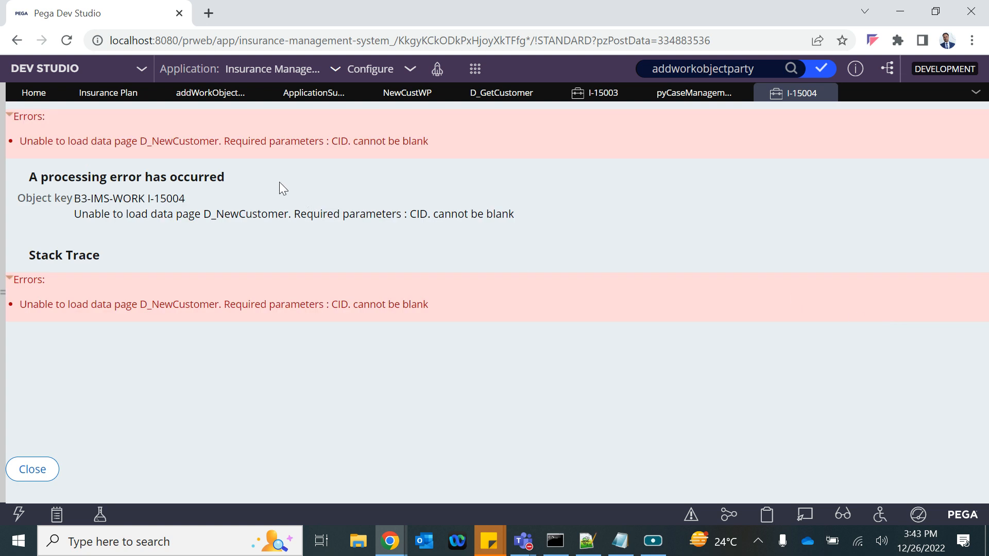
{"action": "left_click", "coordinate": [24, 470]}
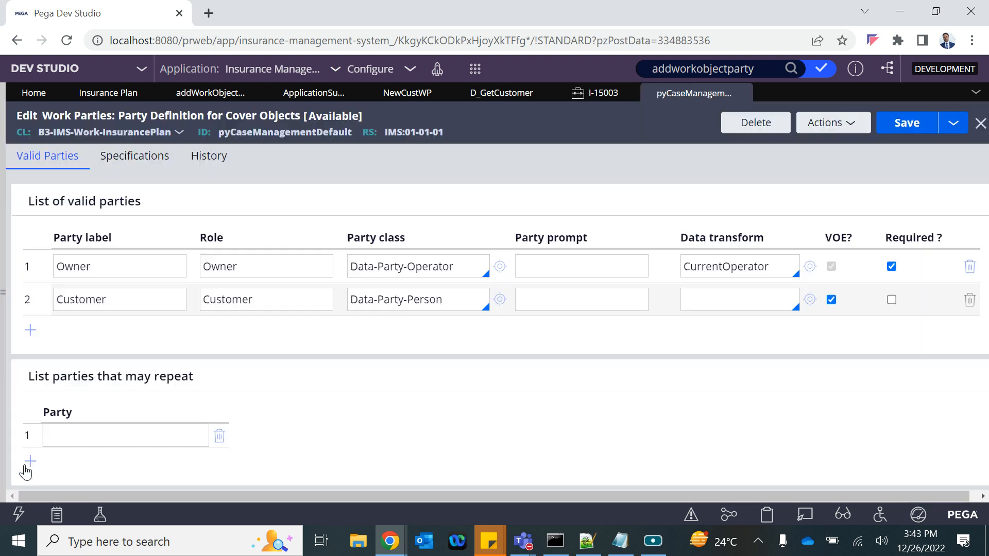
Step: Create an Insurance Plan case with New Customer set to No, enter an existing customer's CID and submit the application
{"action": "left_click", "coordinate": [475, 69]}
{"action": "mouse_move", "coordinate": [492, 84]}
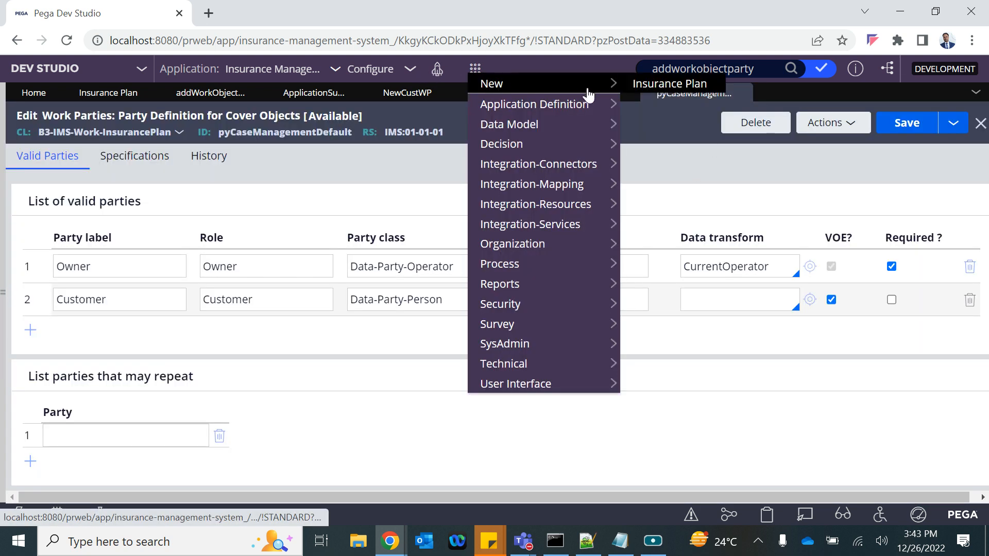
{"action": "left_click", "coordinate": [656, 85]}
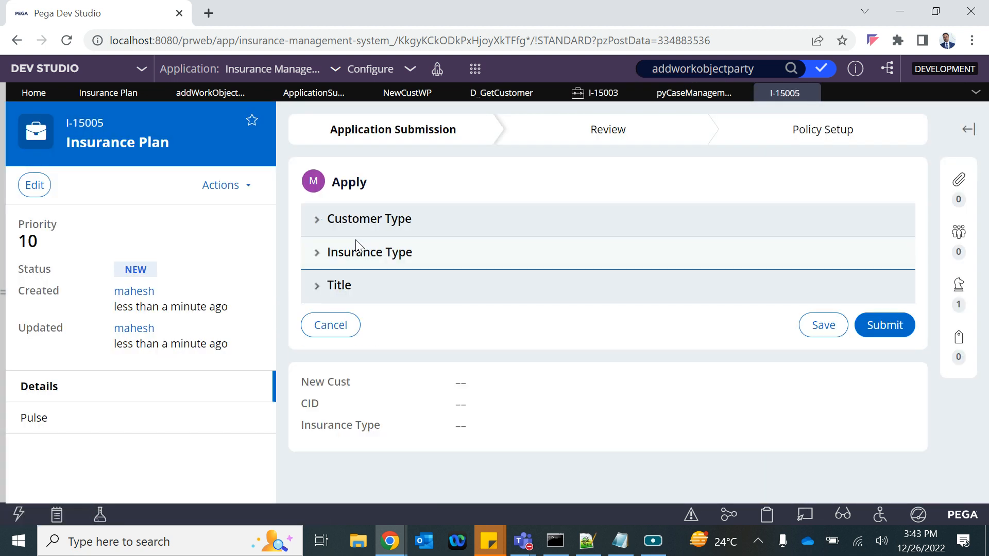
{"action": "left_click", "coordinate": [350, 221]}
{"action": "left_click", "coordinate": [335, 265]}
{"action": "left_click", "coordinate": [316, 315]}
{"action": "left_click", "coordinate": [352, 306]}
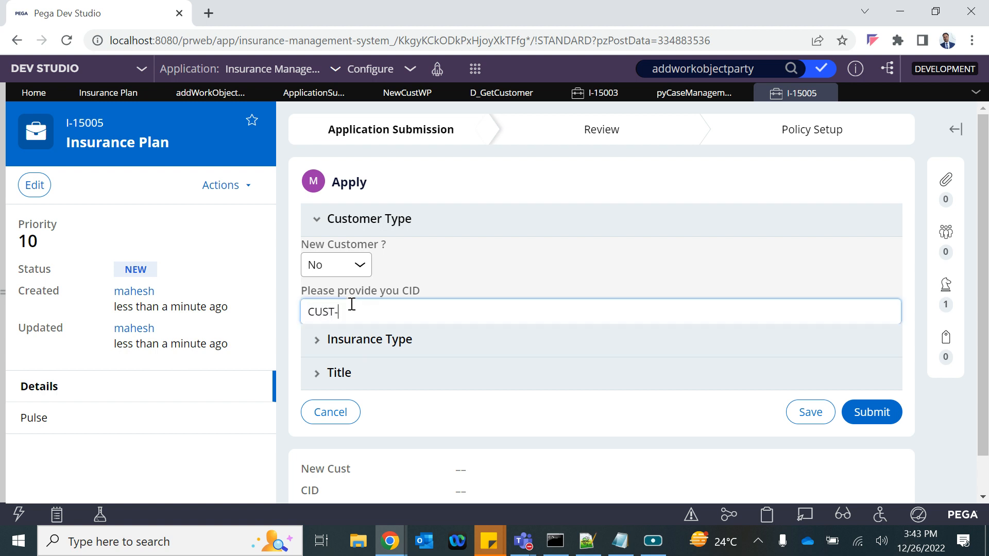
{"action": "left_click", "coordinate": [500, 272]}
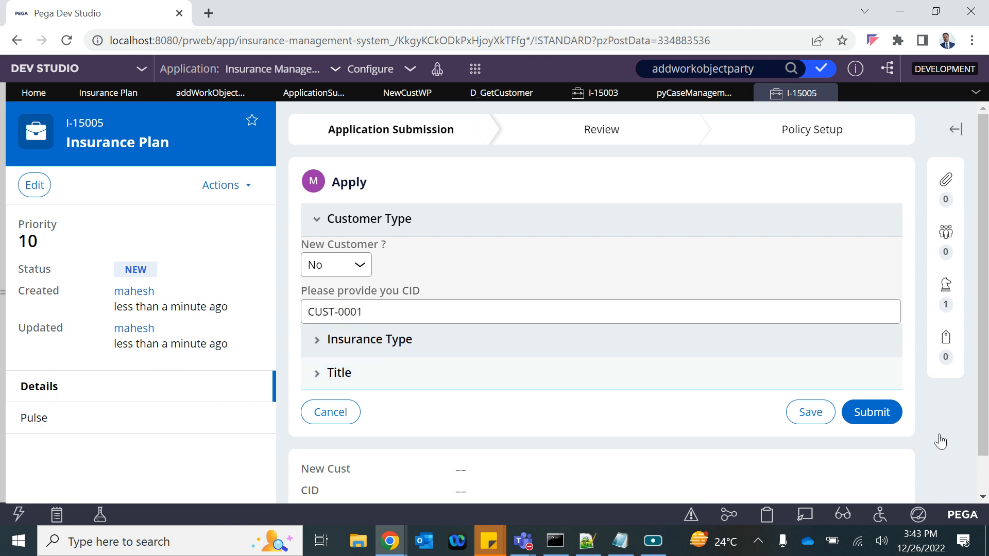
{"action": "left_click", "coordinate": [874, 414]}
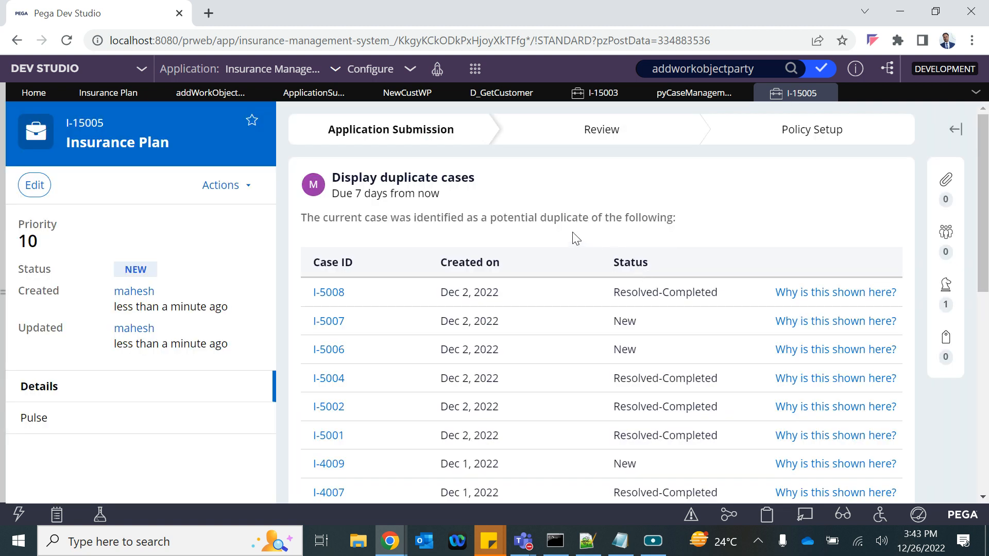
Step: Examine the case's actions and the fields for adding a Customer stakeholder, leaving the stakeholder form without submitting
{"action": "left_click", "coordinate": [215, 193]}
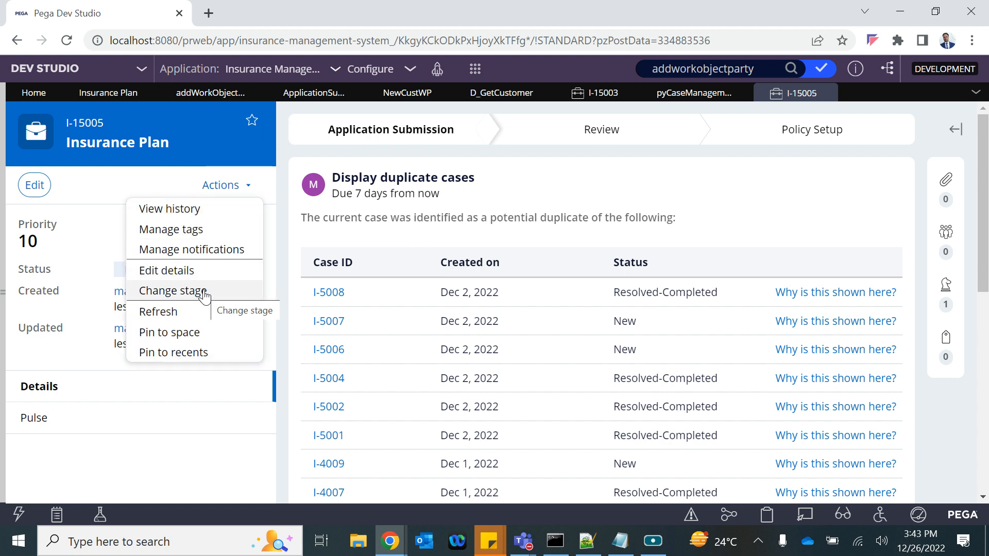
{"action": "left_click", "coordinate": [945, 288]}
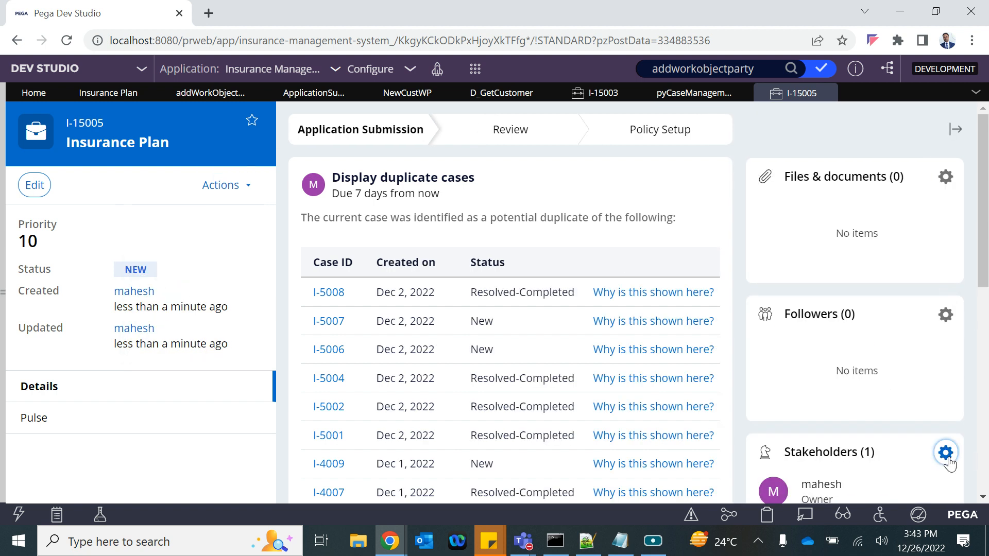
{"action": "left_click", "coordinate": [945, 453]}
{"action": "left_click", "coordinate": [638, 279]}
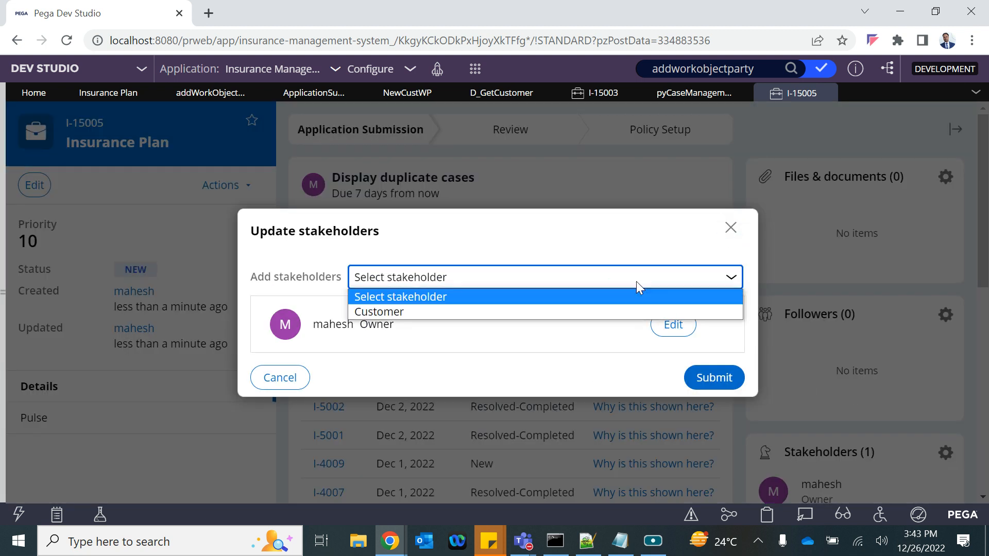
{"action": "left_click", "coordinate": [511, 312]}
{"action": "scroll", "coordinate": [399, 332], "scroll_direction": "down", "scroll_amount": 3}
{"action": "scroll", "coordinate": [399, 332], "scroll_direction": "up", "scroll_amount": 3}
{"action": "left_click", "coordinate": [731, 143]}
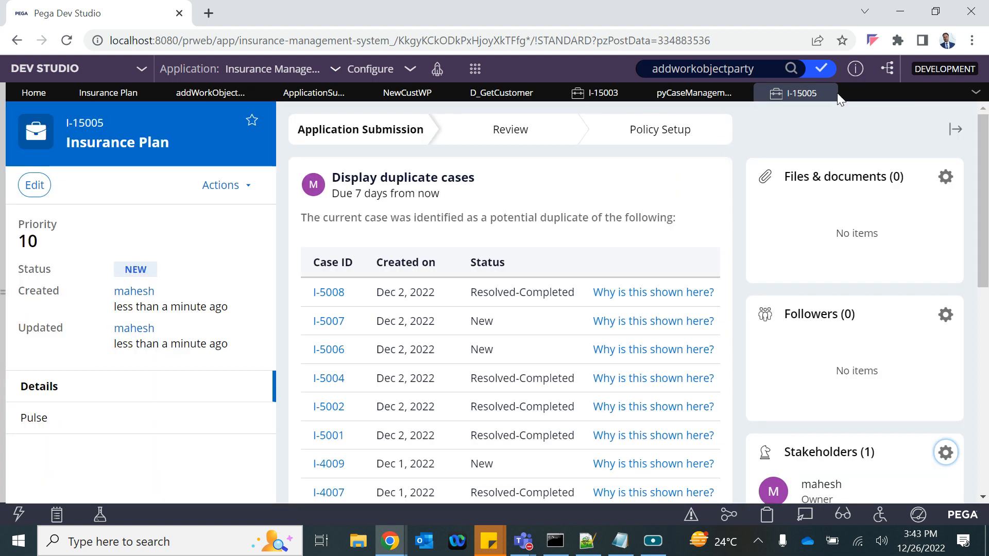
Step: Close the case, mark the Customer party as required in the pyCaseManagementDefault work parties rule and save it
{"action": "left_click", "coordinate": [830, 93]}
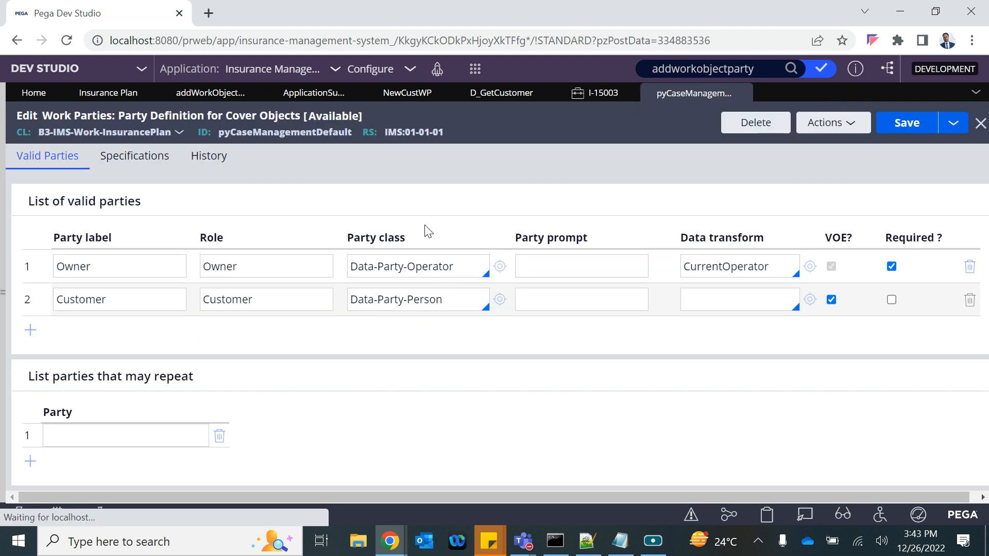
{"action": "left_click", "coordinate": [892, 300]}
{"action": "left_click", "coordinate": [909, 123]}
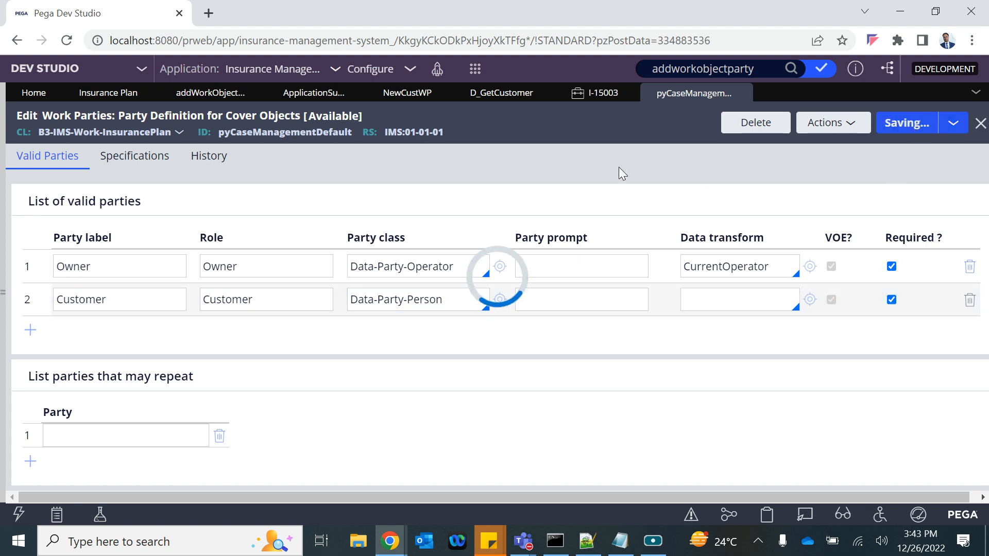
Step: Start one more Insurance Plan case with New Customer set to No, provide a different existing customer's CID and submit it
{"action": "left_click", "coordinate": [475, 69]}
{"action": "left_click", "coordinate": [511, 81]}
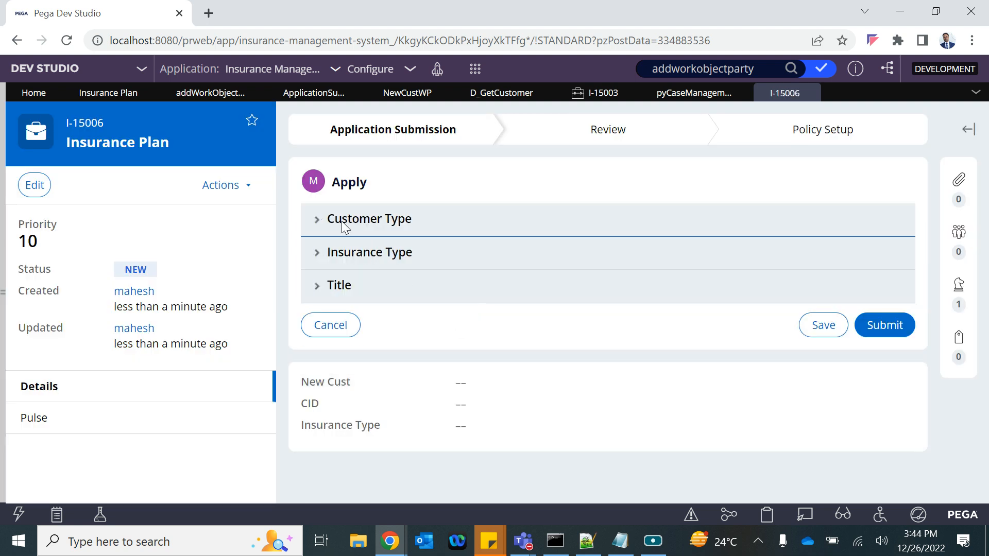
{"action": "left_click", "coordinate": [342, 220]}
{"action": "left_click", "coordinate": [335, 265]}
{"action": "left_click", "coordinate": [325, 314]}
{"action": "left_click", "coordinate": [362, 306]}
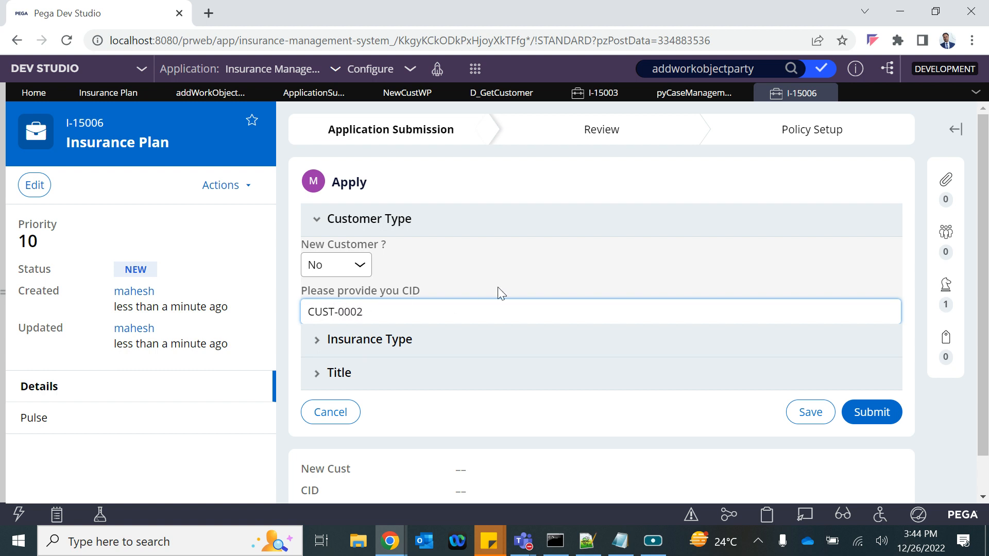
{"action": "left_click", "coordinate": [883, 416]}
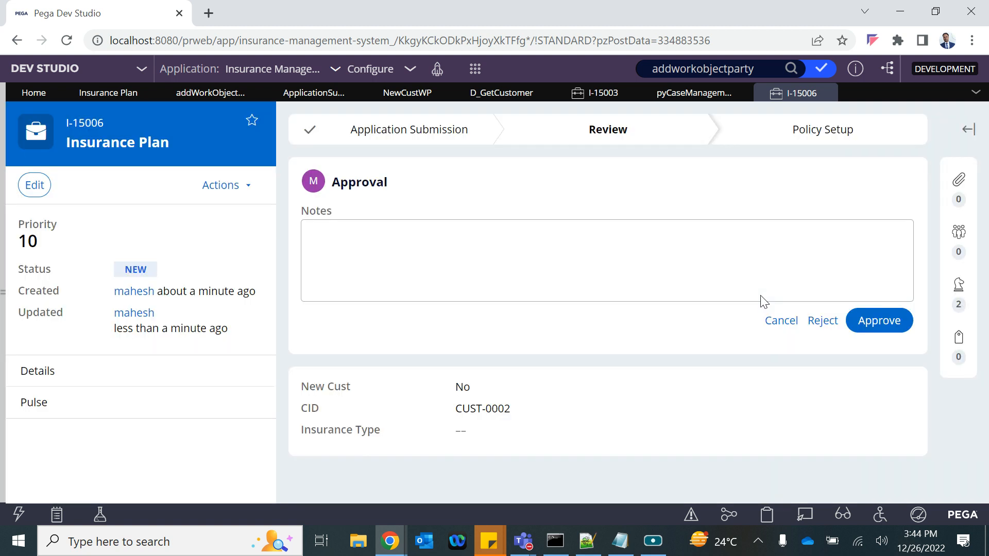
Step: Expand the case's stakeholder details and examine the Customer stakeholder's contact information
{"action": "left_click", "coordinate": [960, 304]}
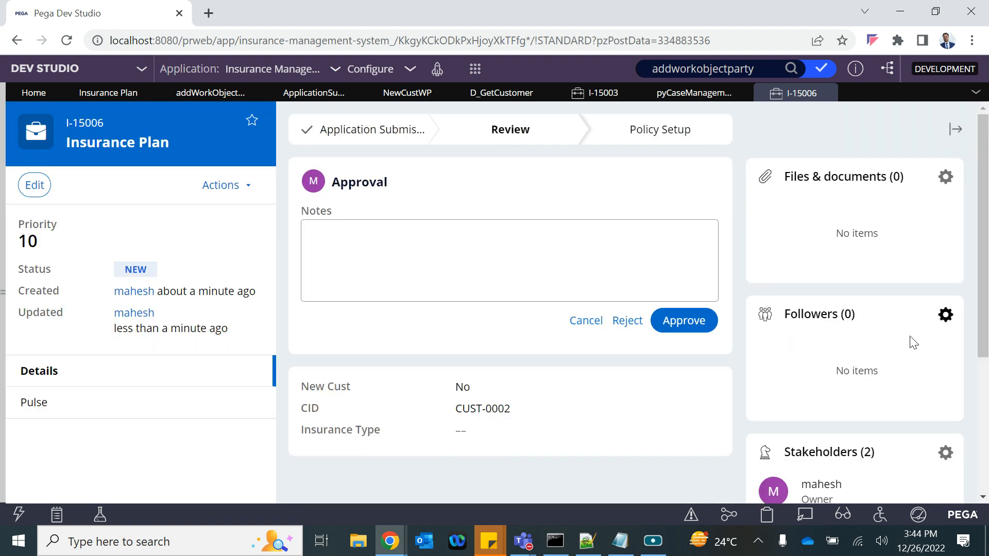
{"action": "scroll", "coordinate": [867, 407], "scroll_direction": "down", "scroll_amount": 3}
{"action": "left_click", "coordinate": [839, 369]}
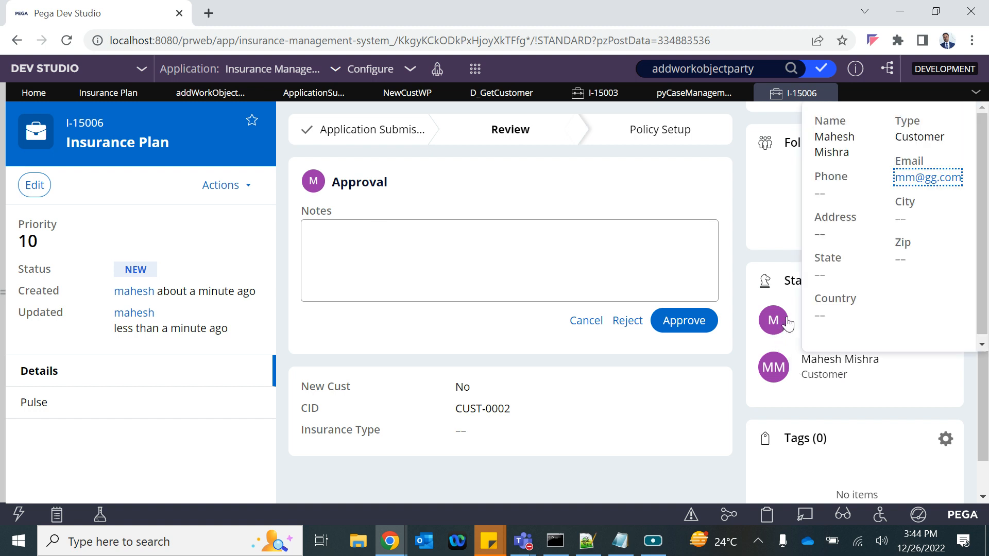
{"action": "left_click", "coordinate": [778, 368]}
{"action": "left_click", "coordinate": [829, 363]}
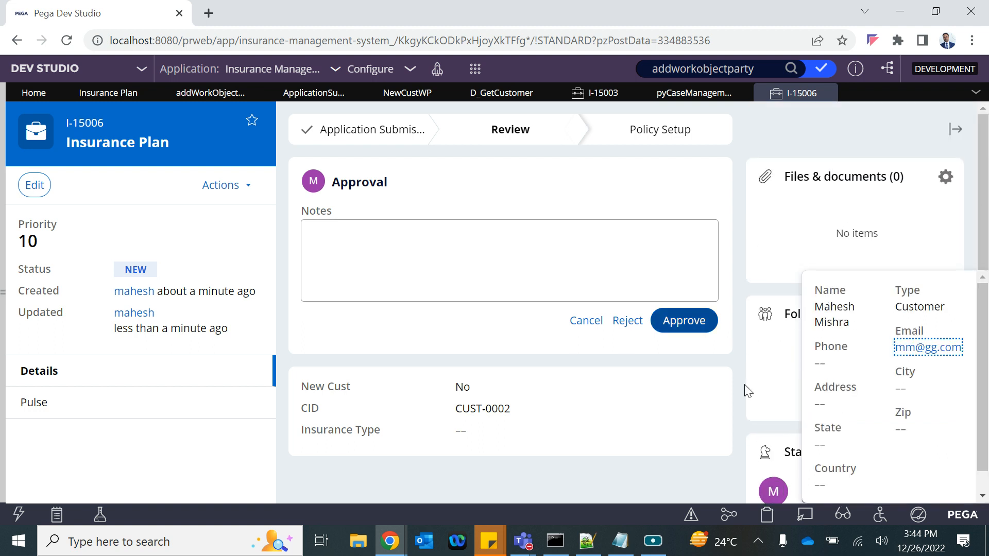
Step: Examine the contact details of both the Customer and the Owner stakeholders on the Insurance Plan case
{"action": "scroll", "coordinate": [821, 465], "scroll_direction": "down", "scroll_amount": 1}
{"action": "scroll", "coordinate": [751, 401], "scroll_direction": "down", "scroll_amount": 1}
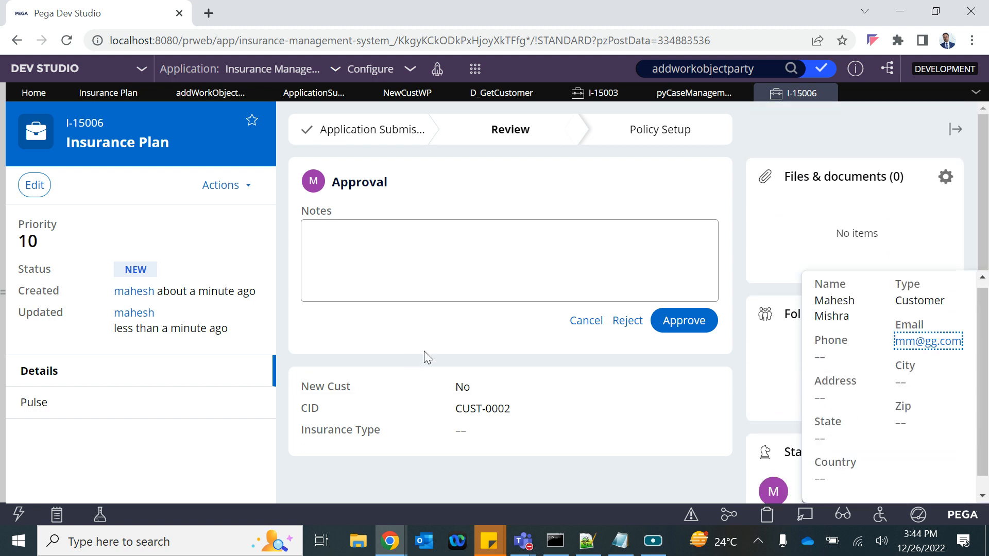
{"action": "left_click", "coordinate": [718, 369]}
{"action": "scroll", "coordinate": [718, 369], "scroll_direction": "down", "scroll_amount": 3}
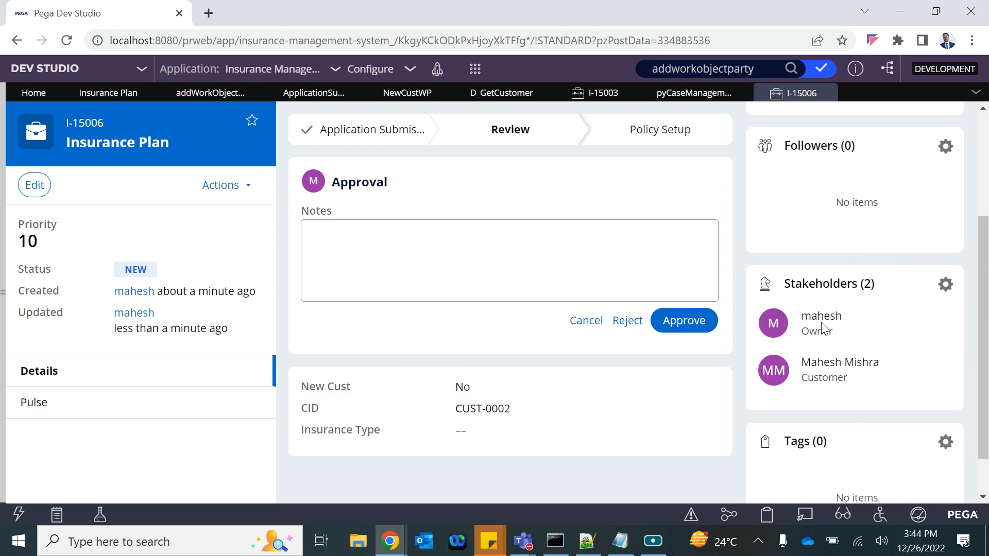
{"action": "scroll", "coordinate": [817, 323], "scroll_direction": "up", "scroll_amount": 2}
{"action": "scroll", "coordinate": [822, 325], "scroll_direction": "down", "scroll_amount": 1}
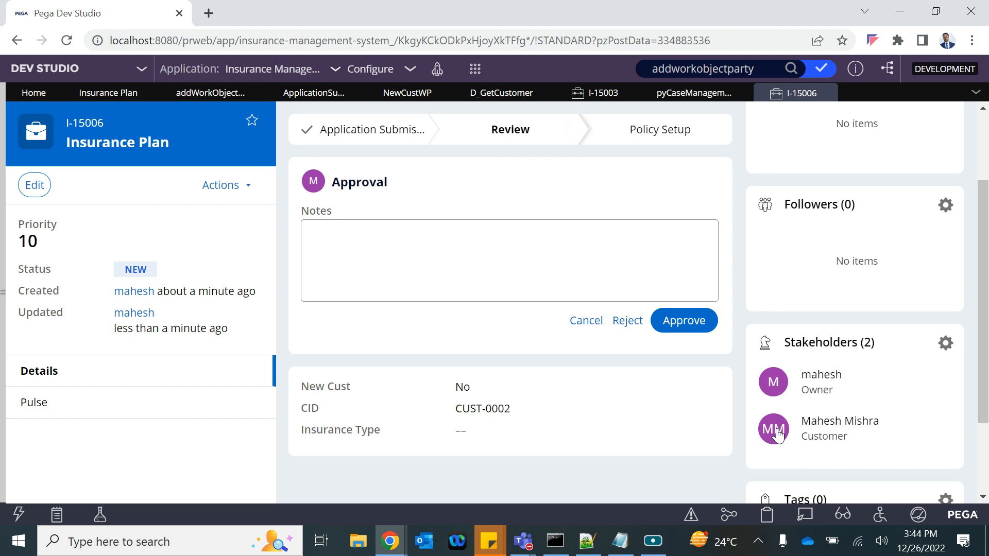
{"action": "scroll", "coordinate": [786, 384], "scroll_direction": "up", "scroll_amount": 2}
{"action": "scroll", "coordinate": [825, 422], "scroll_direction": "down", "scroll_amount": 4}
{"action": "left_click", "coordinate": [834, 310]}
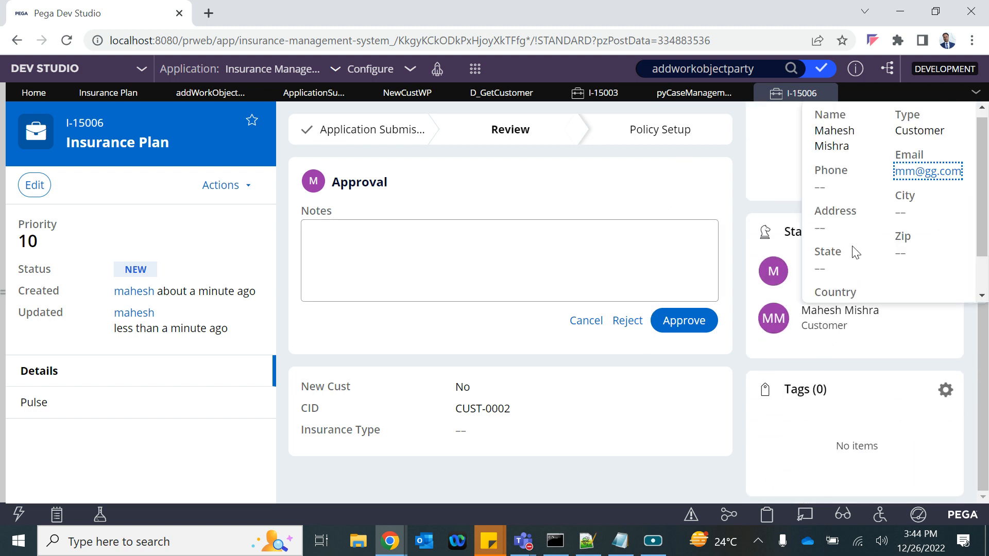
{"action": "left_click", "coordinate": [774, 269]}
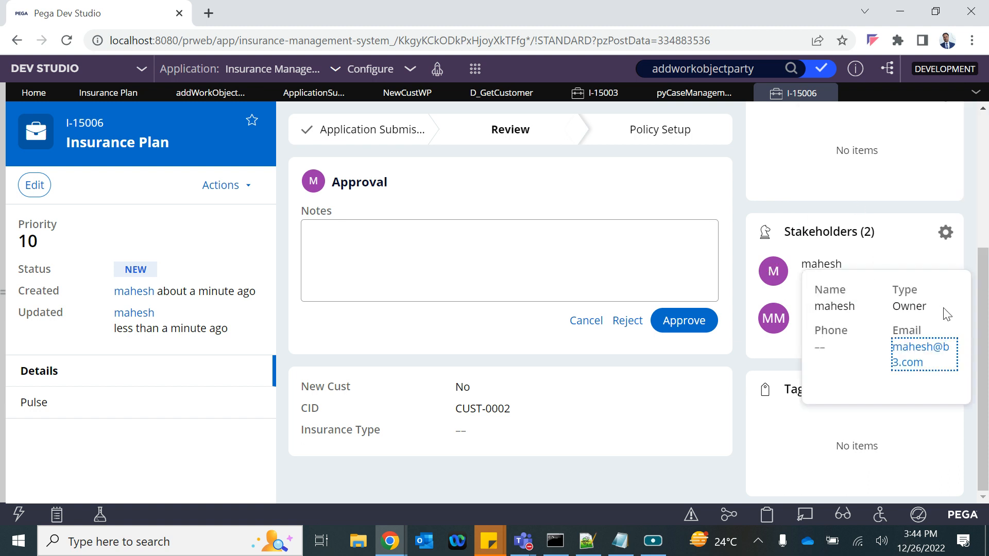
{"action": "left_click", "coordinate": [879, 234]}
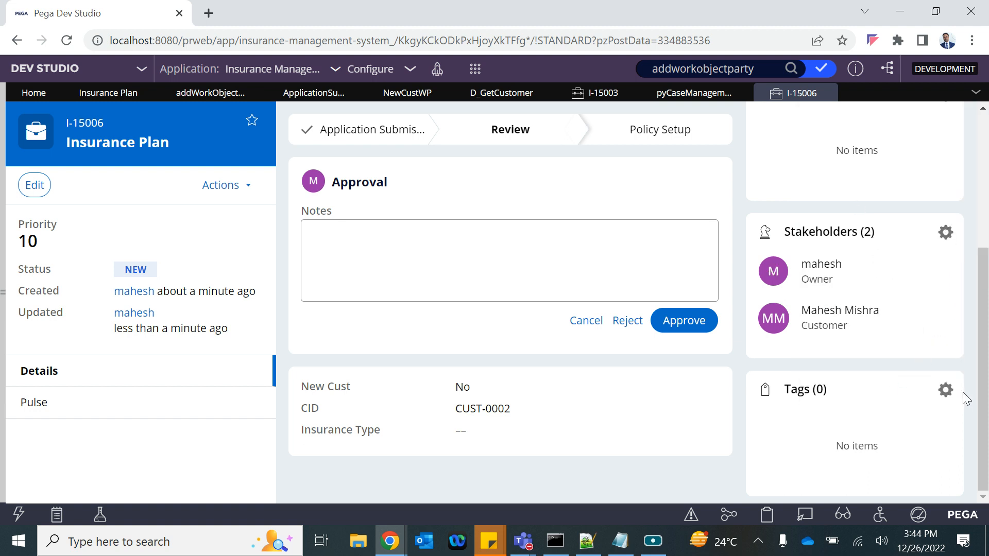
Step: Remove the Customer from the case's stakeholders and submit the update
{"action": "left_click", "coordinate": [946, 232]}
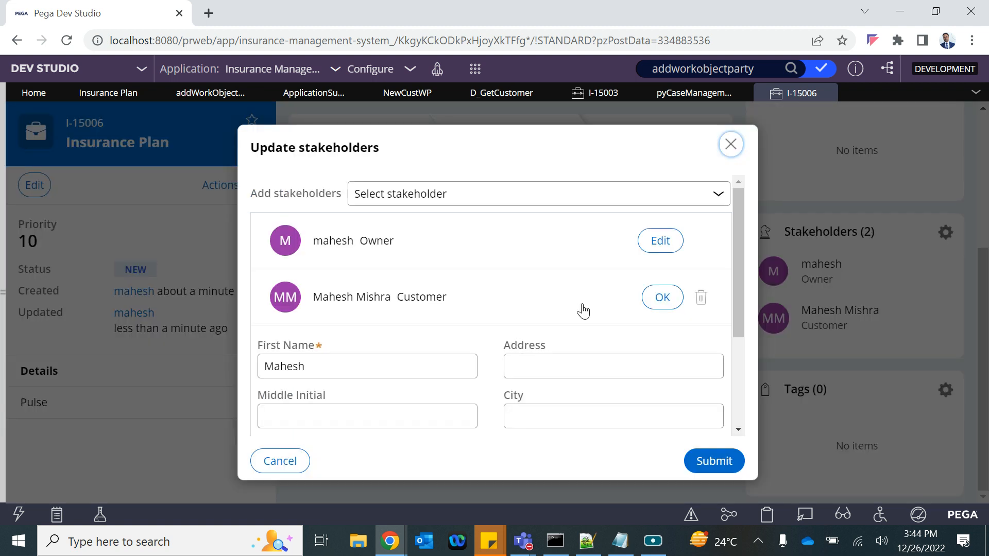
{"action": "scroll", "coordinate": [583, 309], "scroll_direction": "down", "scroll_amount": 1}
{"action": "left_click", "coordinate": [701, 272]}
{"action": "left_click", "coordinate": [710, 381]}
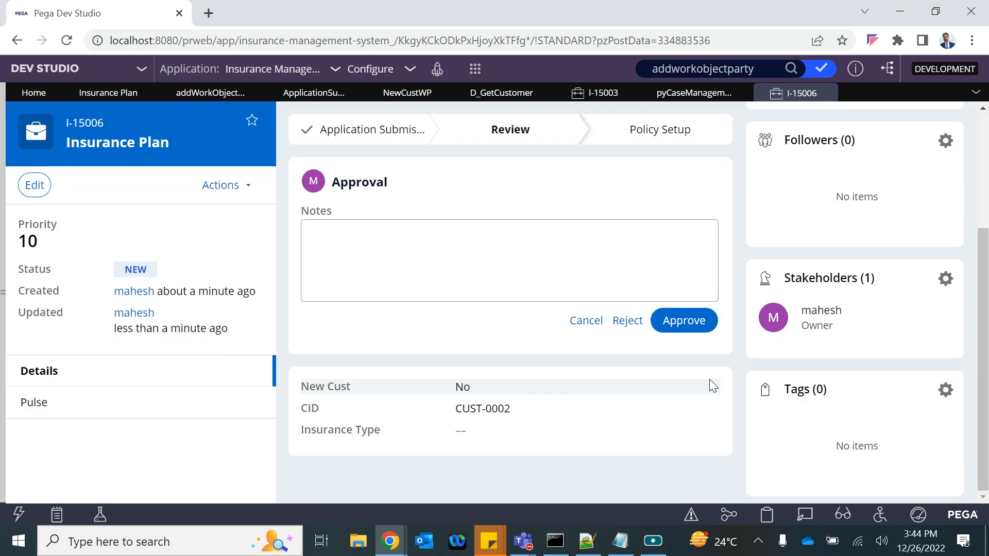
Step: Approve the Insurance Plan case at each approval level, and reopen it as the parent case from the Demo Case
{"action": "left_click", "coordinate": [686, 325]}
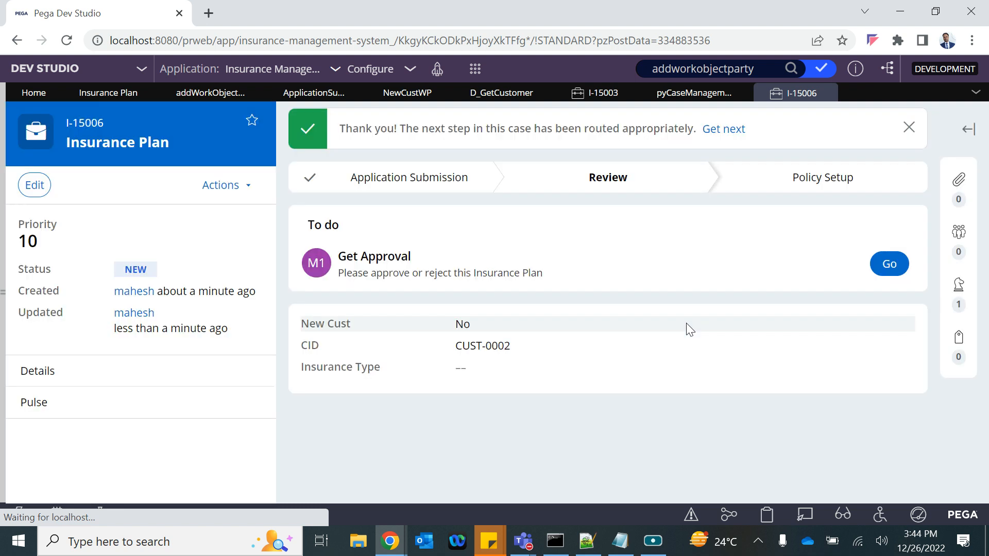
{"action": "left_click", "coordinate": [884, 263]}
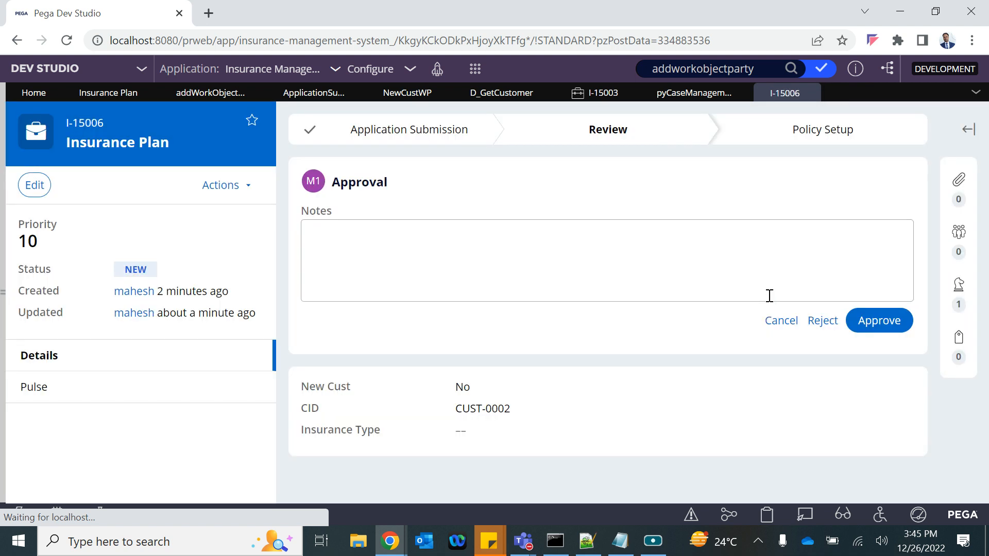
{"action": "left_click", "coordinate": [888, 324]}
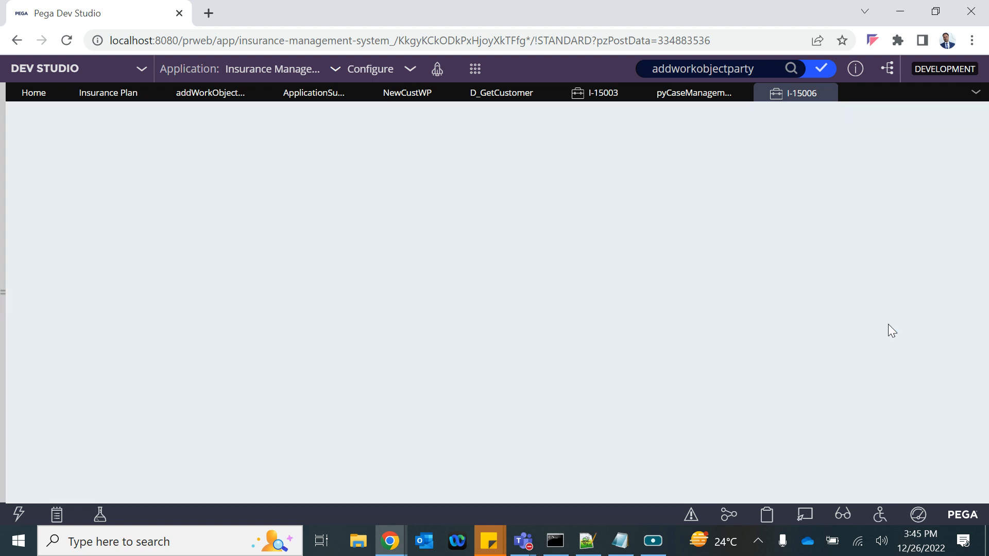
{"action": "left_click", "coordinate": [888, 268]}
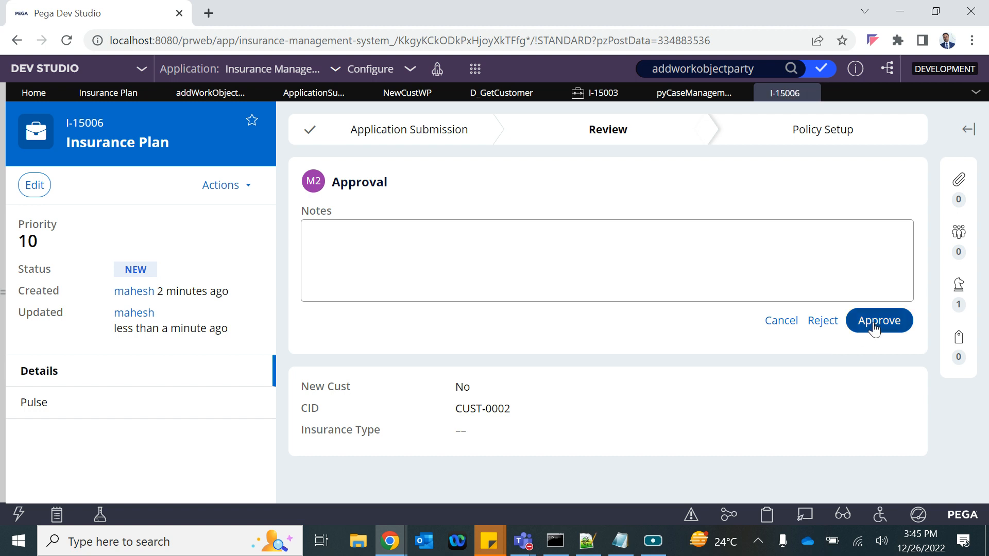
{"action": "left_click", "coordinate": [875, 324]}
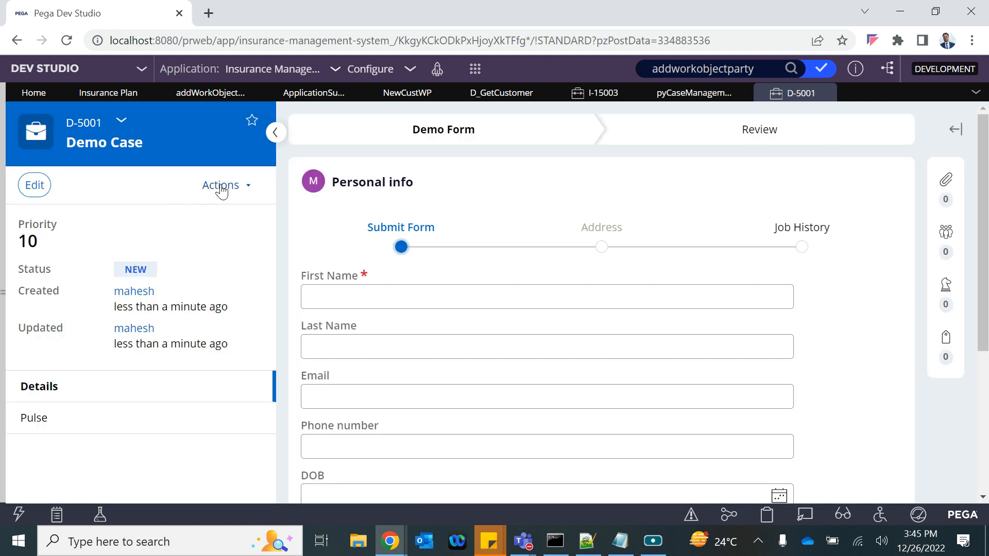
{"action": "left_click", "coordinate": [122, 120]}
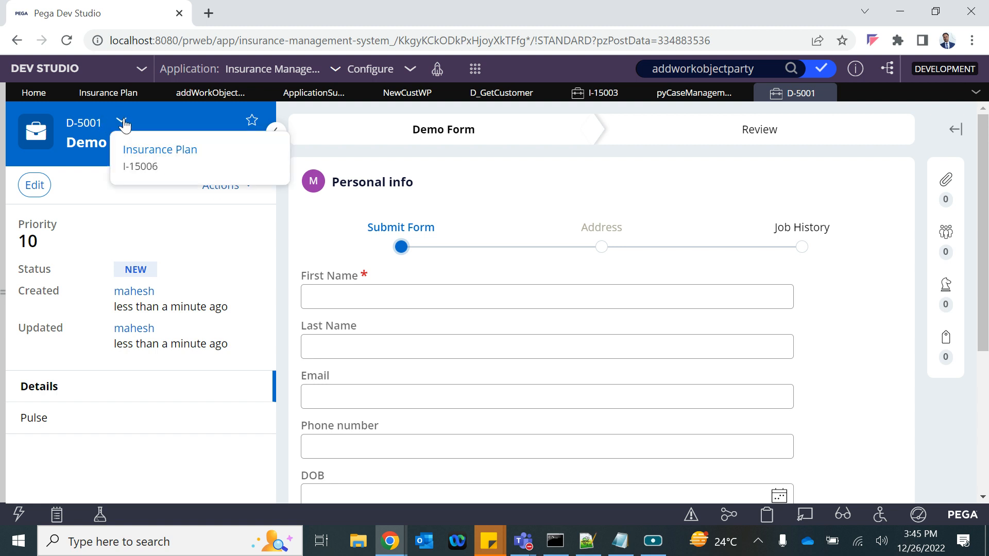
{"action": "left_click", "coordinate": [150, 155]}
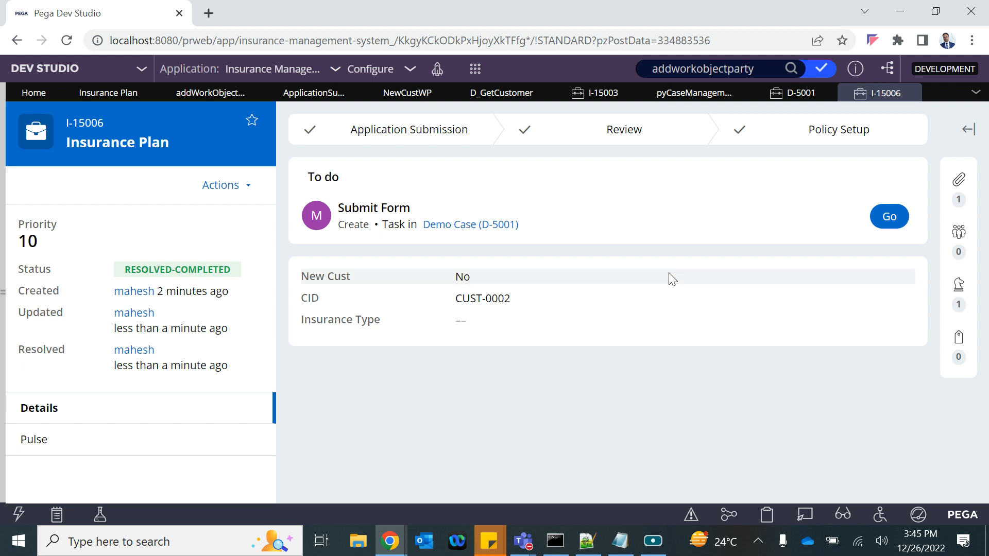
Step: Complete the Demo Case's form with "d" as First Name, create it and approve its review
{"action": "left_click", "coordinate": [779, 95]}
{"action": "scroll", "coordinate": [554, 355], "scroll_direction": "down", "scroll_amount": 4}
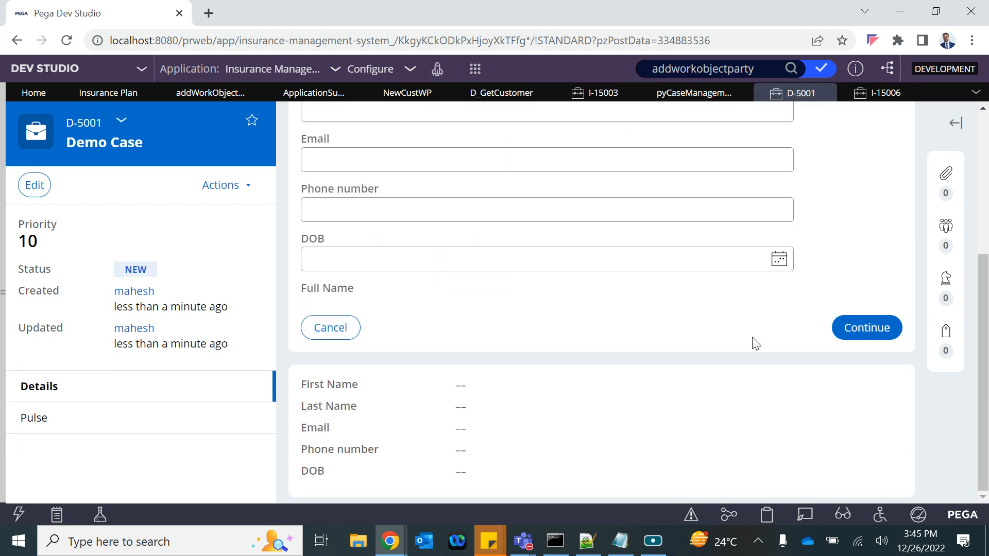
{"action": "scroll", "coordinate": [634, 279], "scroll_direction": "up", "scroll_amount": 3}
{"action": "left_click", "coordinate": [486, 304]}
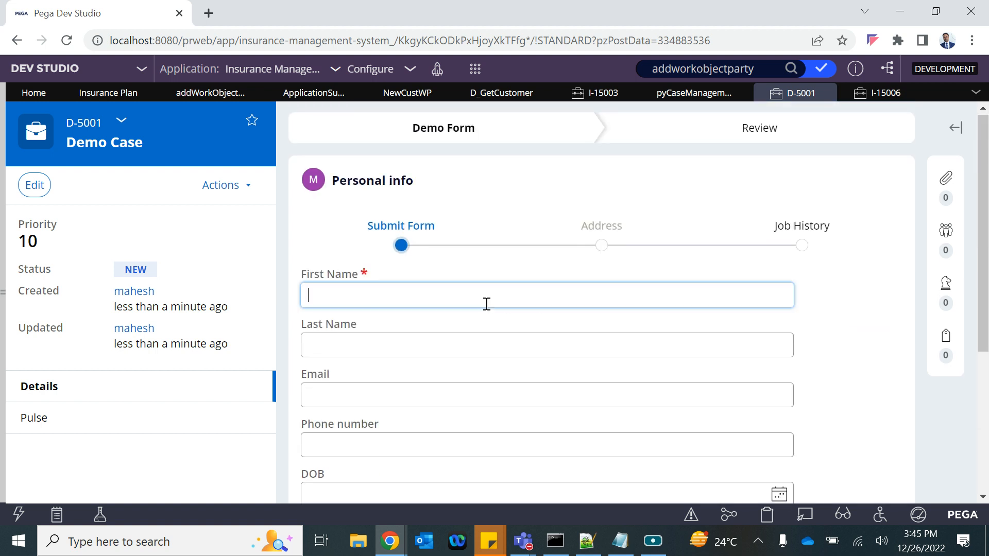
{"action": "scroll", "coordinate": [716, 390], "scroll_direction": "down", "scroll_amount": 5}
{"action": "left_click", "coordinate": [875, 332]}
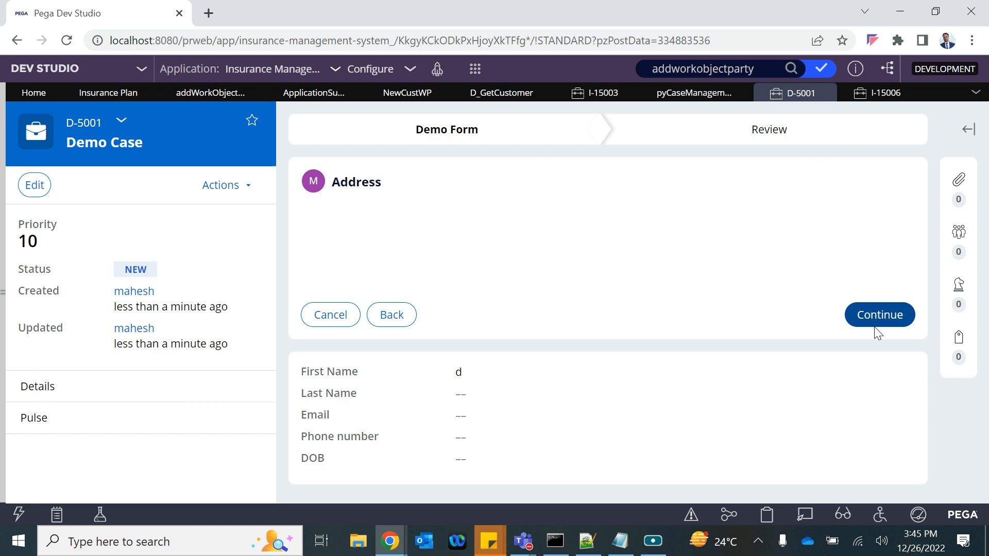
{"action": "left_click", "coordinate": [882, 316]}
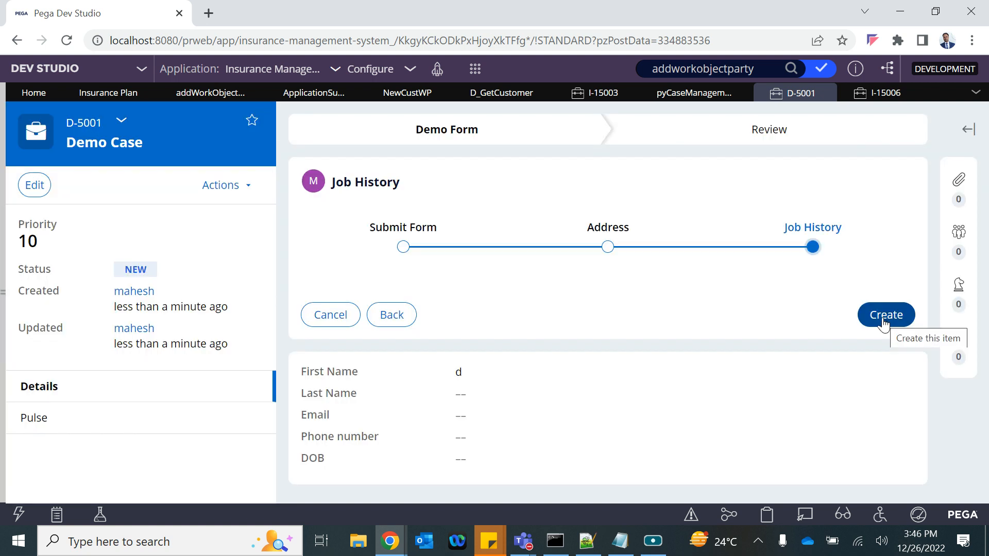
{"action": "left_click", "coordinate": [883, 317]}
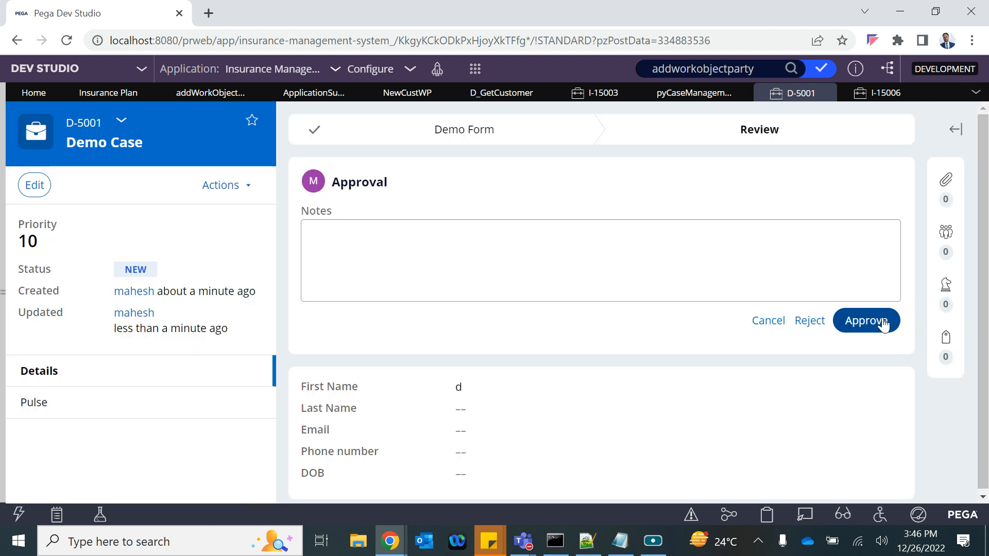
{"action": "left_click", "coordinate": [883, 319]}
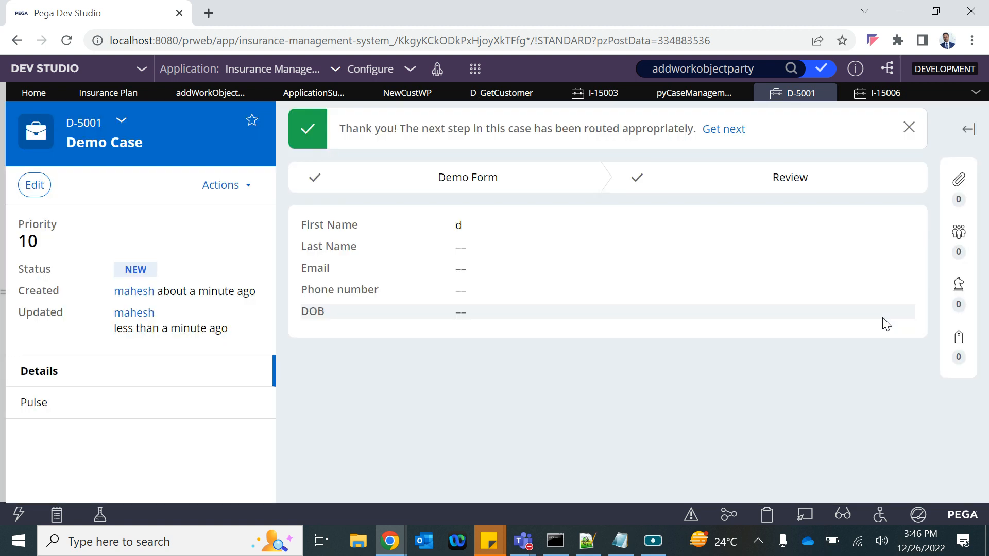
Step: Refresh both the Demo Case and the resolved Insurance Plan case
{"action": "left_click", "coordinate": [238, 186]}
{"action": "left_click", "coordinate": [154, 313]}
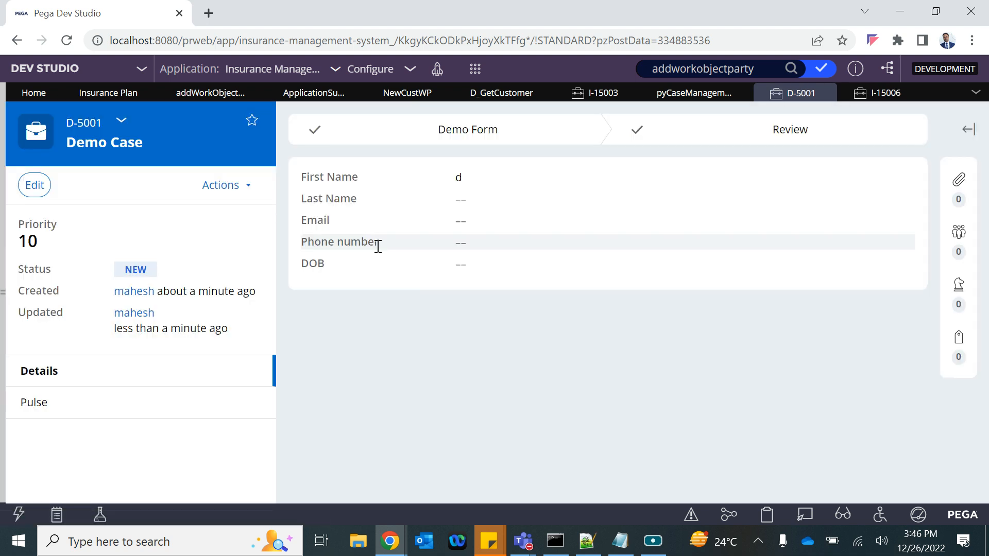
{"action": "left_click", "coordinate": [871, 95]}
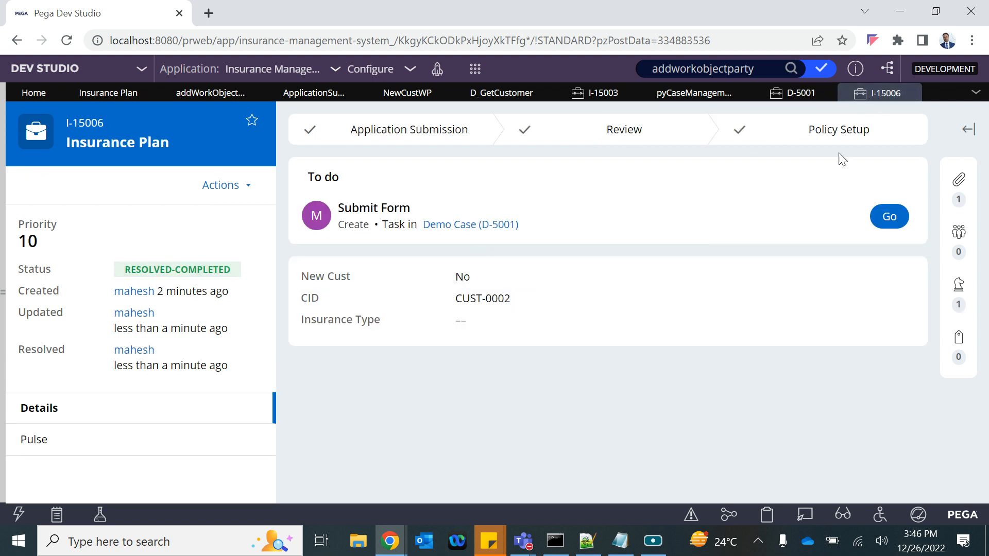
{"action": "left_click", "coordinate": [221, 185]}
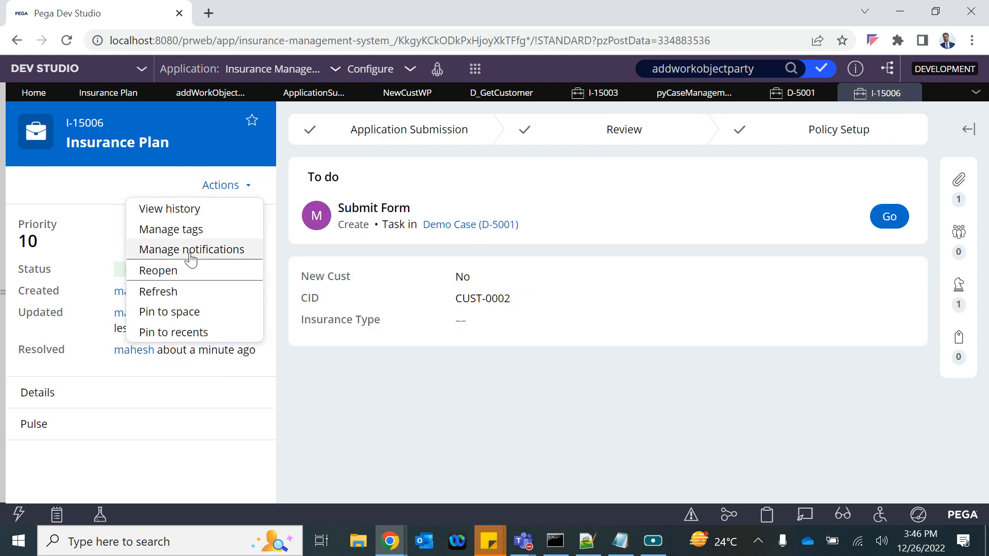
{"action": "left_click", "coordinate": [198, 293]}
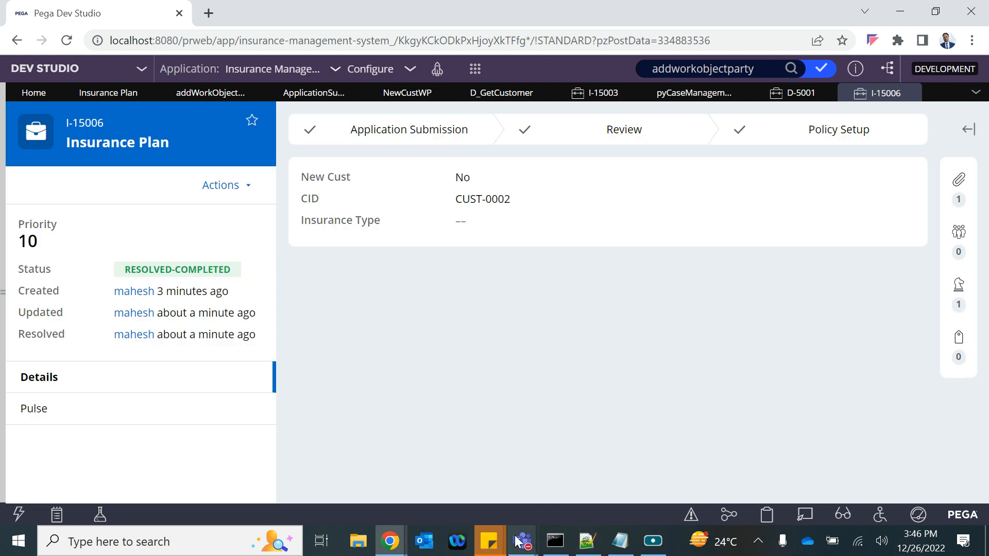
{"action": "mouse_move", "coordinate": [521, 541]}
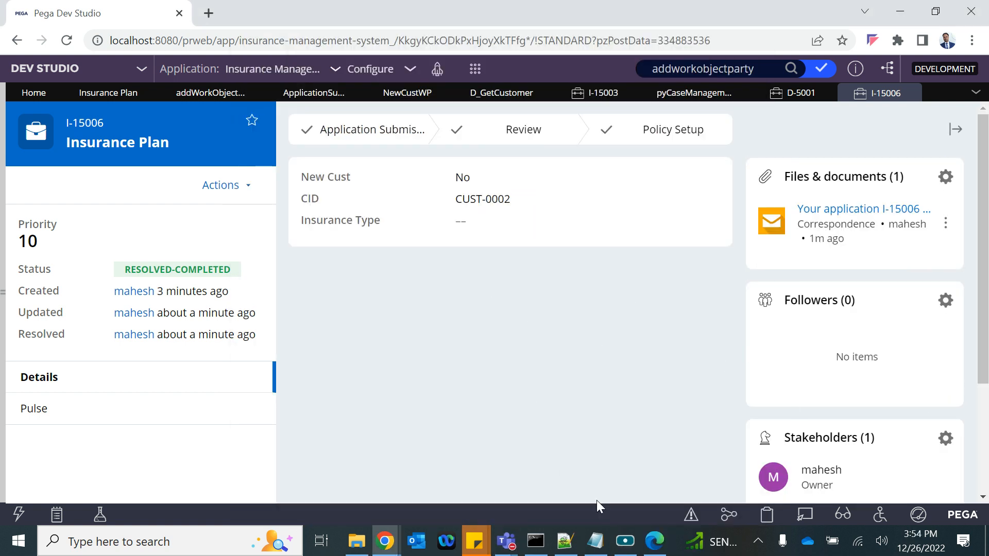
{"action": "left_click", "coordinate": [624, 547]}
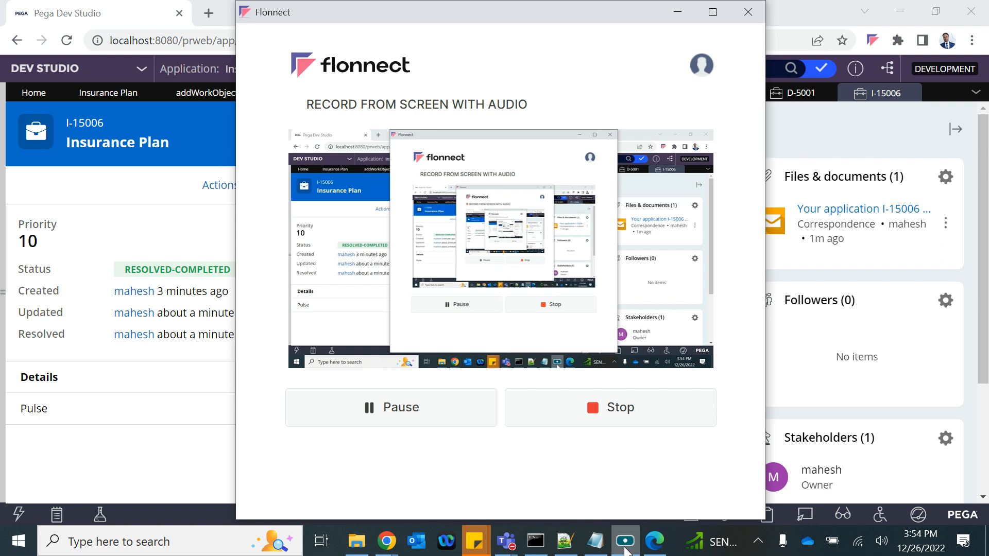
{"action": "left_click", "coordinate": [624, 547]}
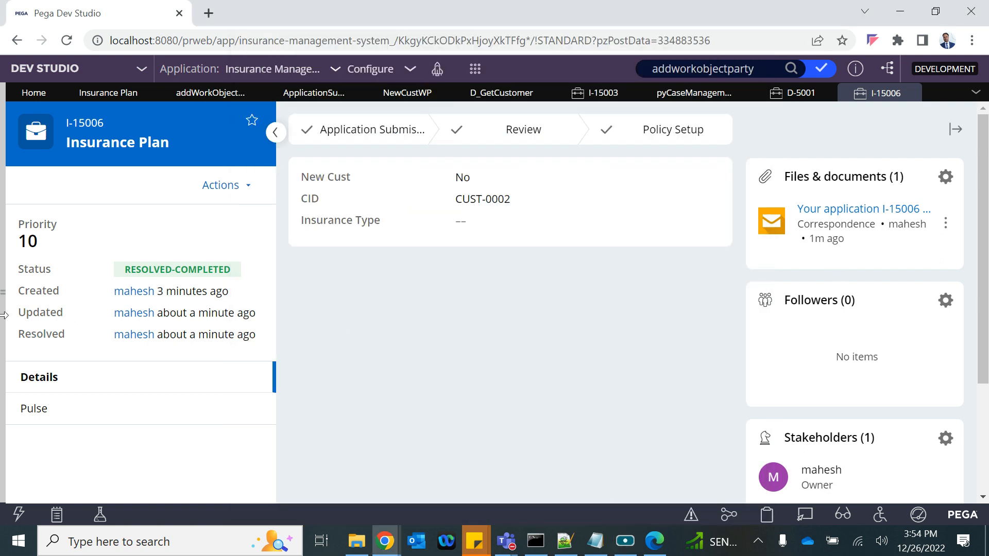
Step: Close the resolved Insurance Plan case, the Demo Case and the pyCaseManagementDefault work parties rule
{"action": "left_click", "coordinate": [911, 94]}
{"action": "right_click", "coordinate": [826, 96]}
{"action": "left_click", "coordinate": [825, 95]}
{"action": "left_click", "coordinate": [825, 94]}
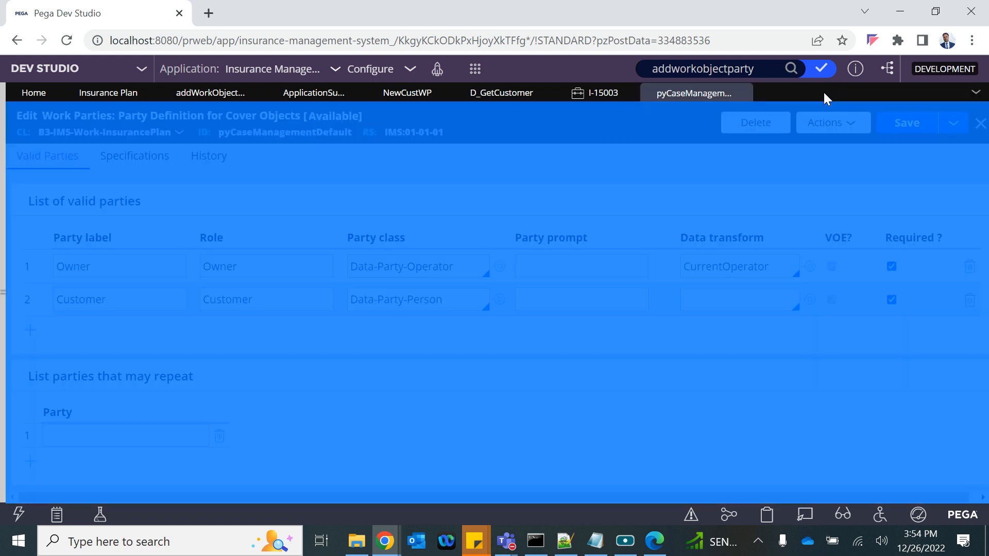
{"action": "left_click", "coordinate": [740, 94]}
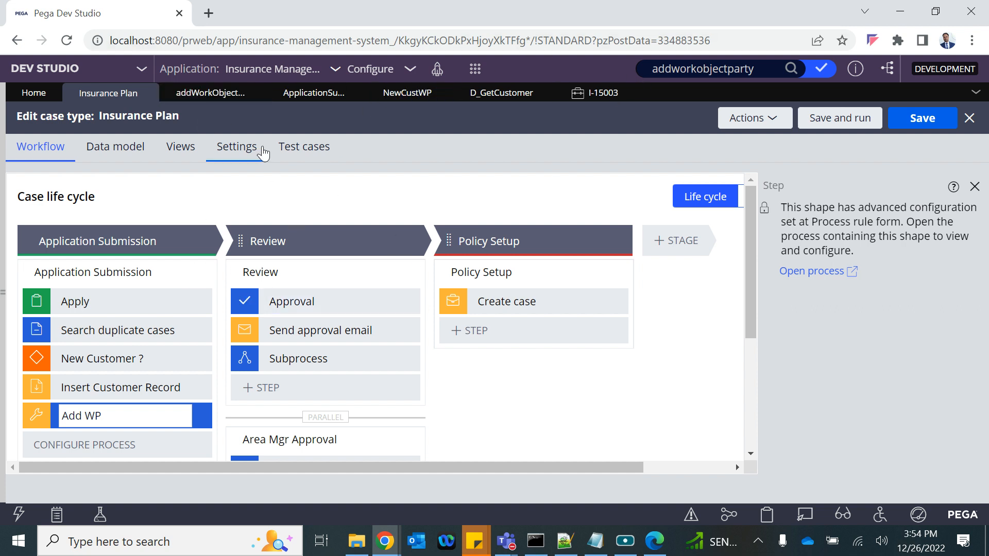
Step: Examine the Participants settings of the Insurance Plan case type
{"action": "left_click", "coordinate": [236, 147]}
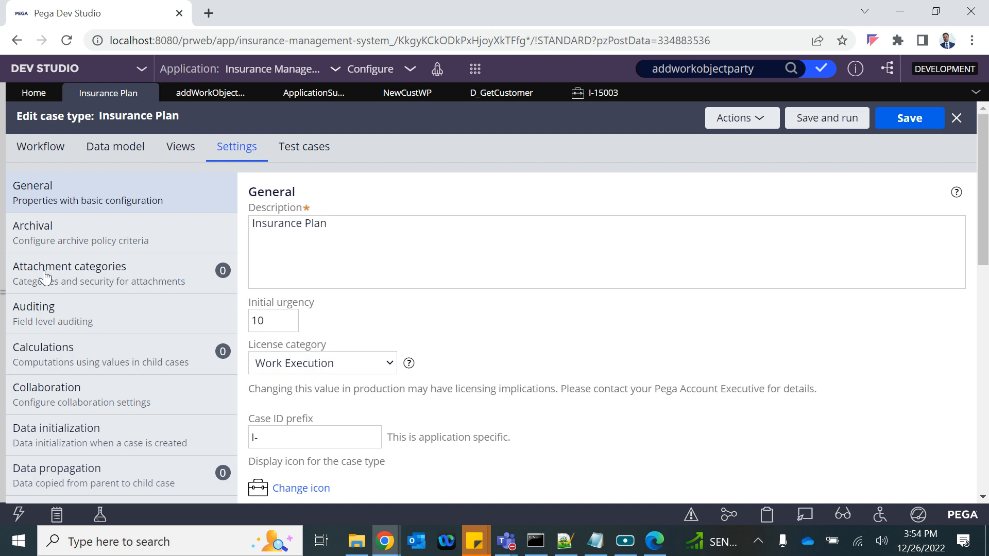
{"action": "scroll", "coordinate": [122, 464], "scroll_direction": "down", "scroll_amount": 7}
{"action": "scroll", "coordinate": [99, 437], "scroll_direction": "down", "scroll_amount": 2}
{"action": "scroll", "coordinate": [154, 132], "scroll_direction": "up", "scroll_amount": 6}
{"action": "scroll", "coordinate": [154, 137], "scroll_direction": "down", "scroll_amount": 6}
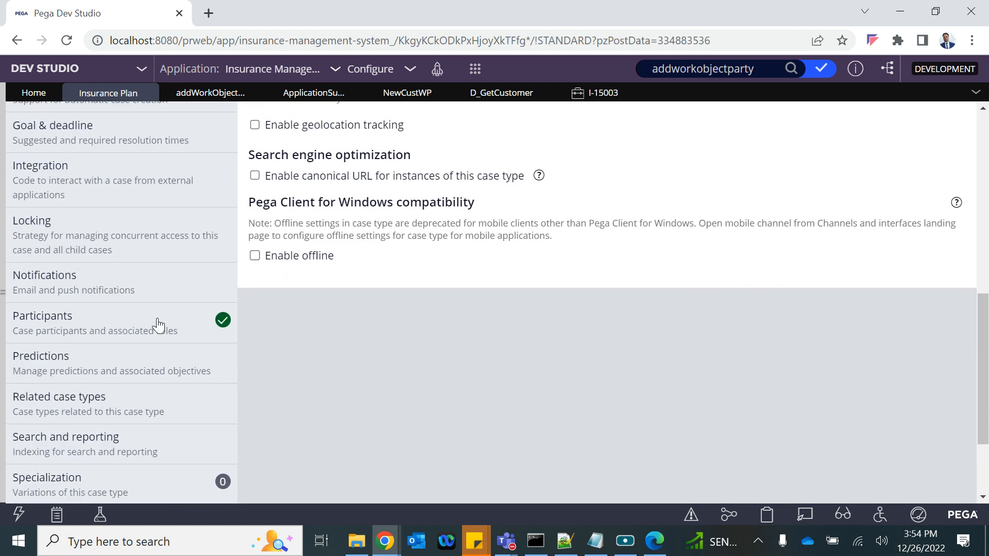
{"action": "left_click", "coordinate": [72, 332]}
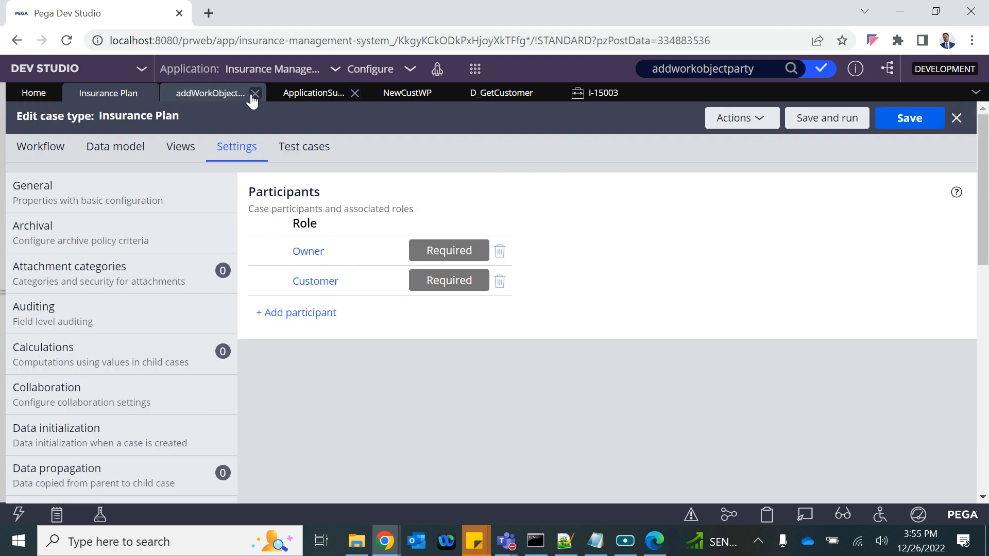
Step: Set the PartyRole parameter of the Add WP utility in the Application Submission flow to "CUST" and save the flow
{"action": "left_click", "coordinate": [406, 98]}
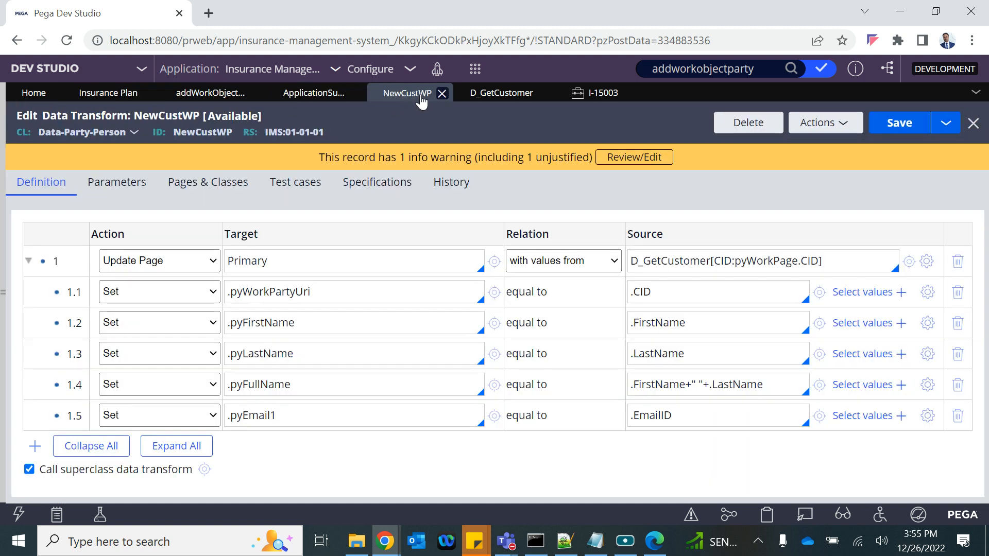
{"action": "left_click", "coordinate": [320, 94]}
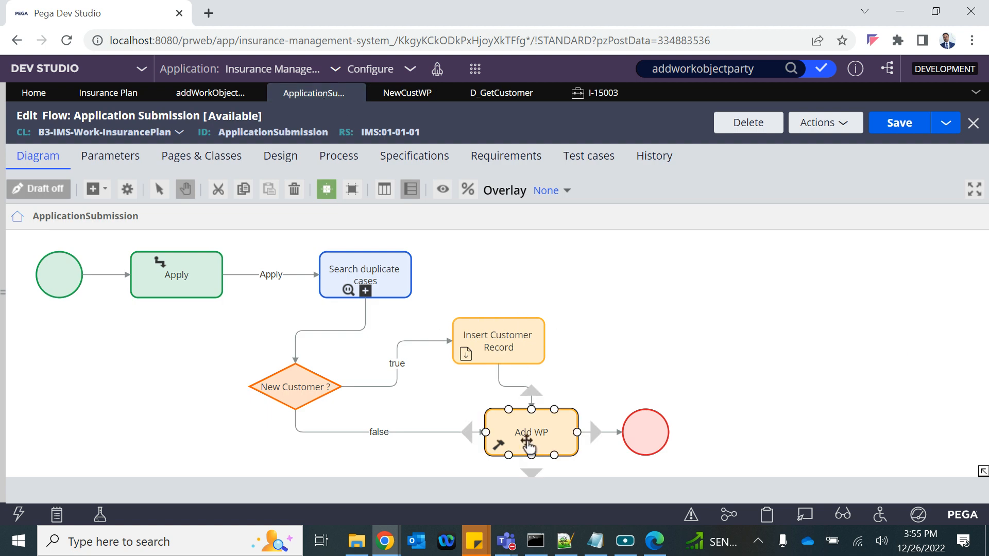
{"action": "double_click", "coordinate": [529, 446]}
{"action": "double_click", "coordinate": [499, 381]}
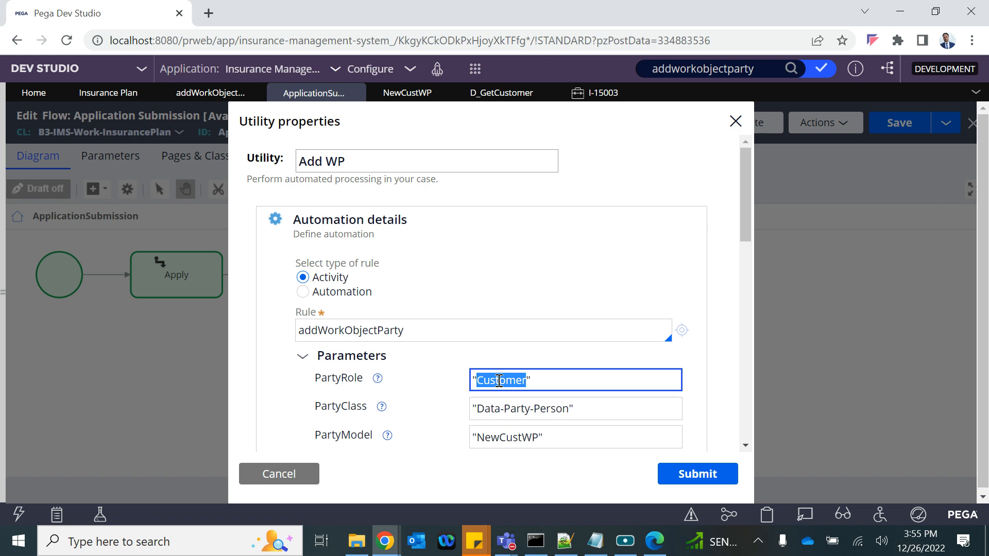
{"action": "type", "text": "CUST"}
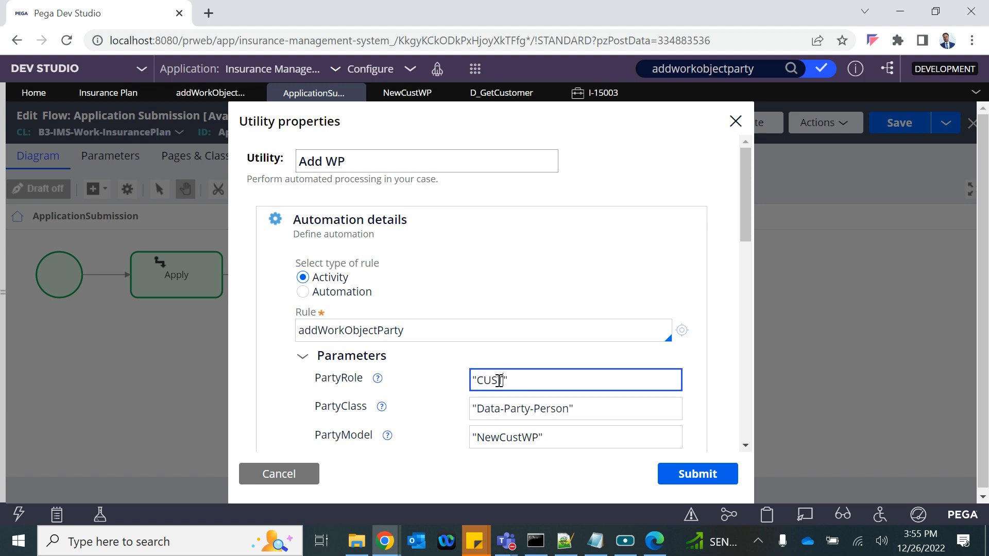
{"action": "left_click", "coordinate": [664, 471]}
{"action": "key", "text": "ctrl+s"}
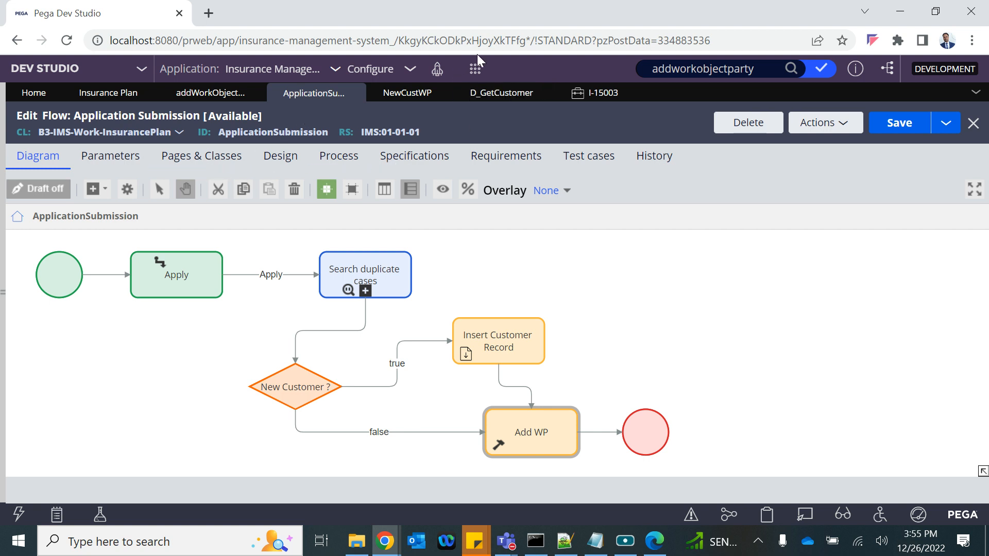
Step: Create a new Insurance Plan case and set New Customer ? to No under Customer Type
{"action": "left_click", "coordinate": [475, 69]}
{"action": "mouse_move", "coordinate": [618, 83]}
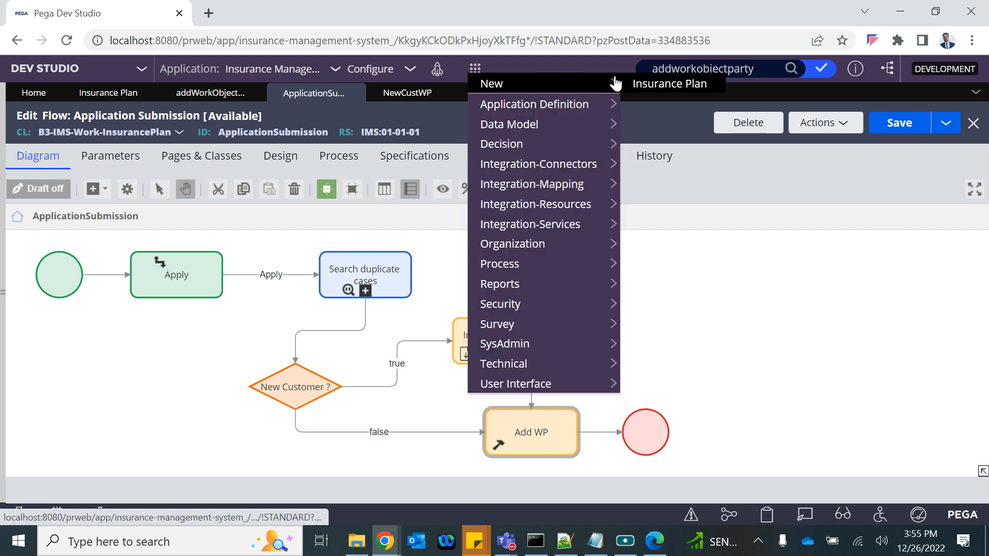
{"action": "left_click", "coordinate": [654, 84]}
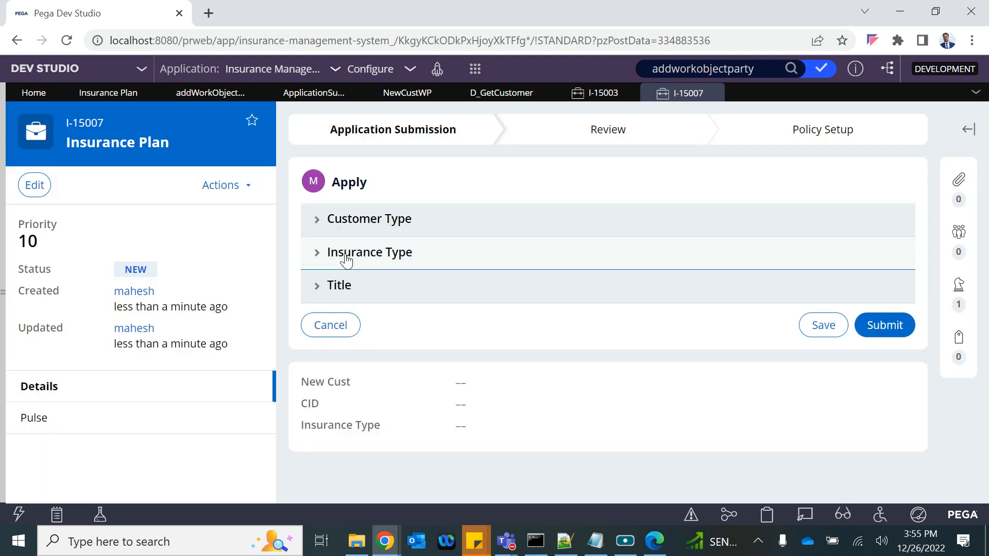
{"action": "left_click", "coordinate": [328, 220]}
{"action": "left_click", "coordinate": [335, 265]}
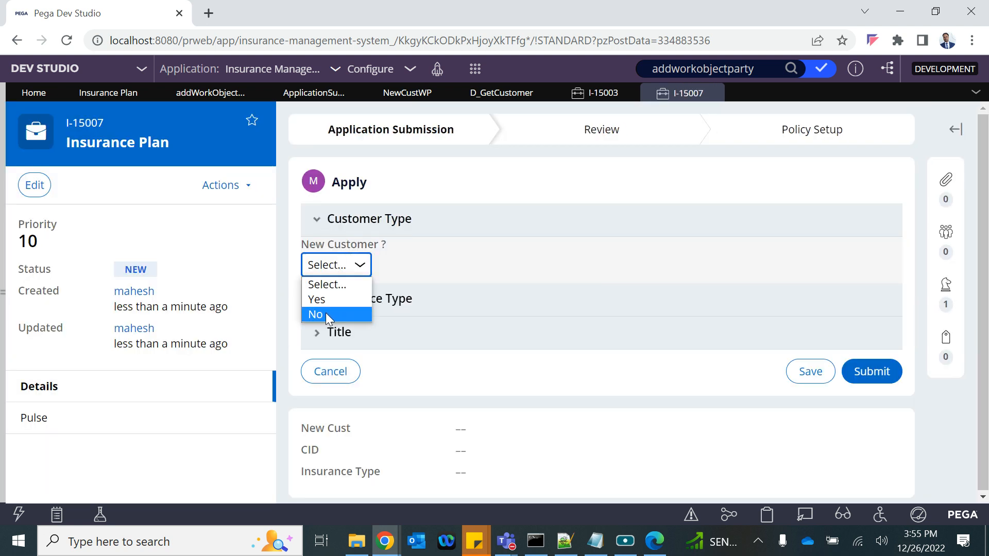
{"action": "left_click", "coordinate": [317, 314]}
Step: Enter the customer's CID, submit the application and submit the duplicate cases screen to test the changed party role
{"action": "left_click", "coordinate": [375, 310]}
{"action": "type", "text": "v"}
{"action": "key", "text": "BackSpace"}
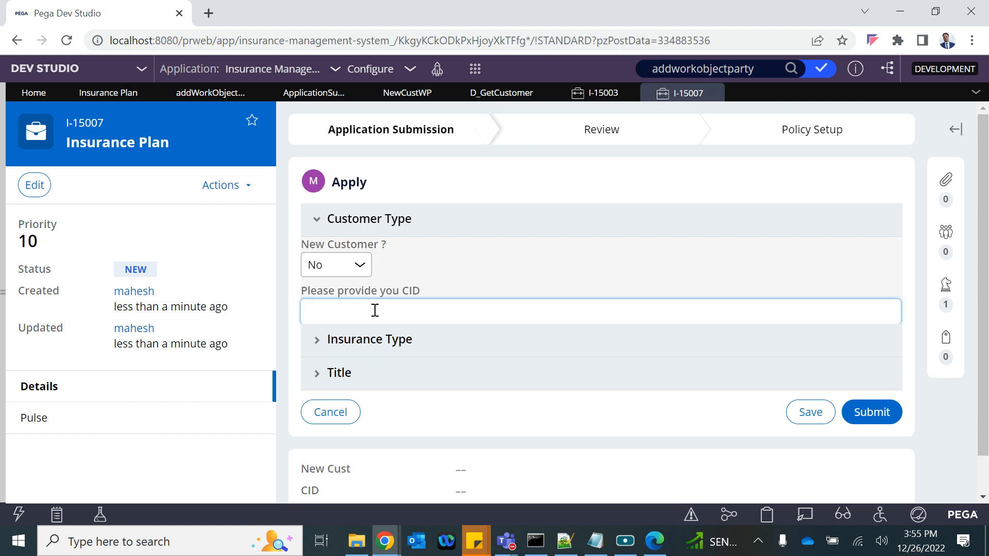
{"action": "type", "text": "CUST-00011"}
{"action": "right_click", "coordinate": [859, 415]}
{"action": "left_click", "coordinate": [858, 415]}
{"action": "left_click", "coordinate": [859, 415]}
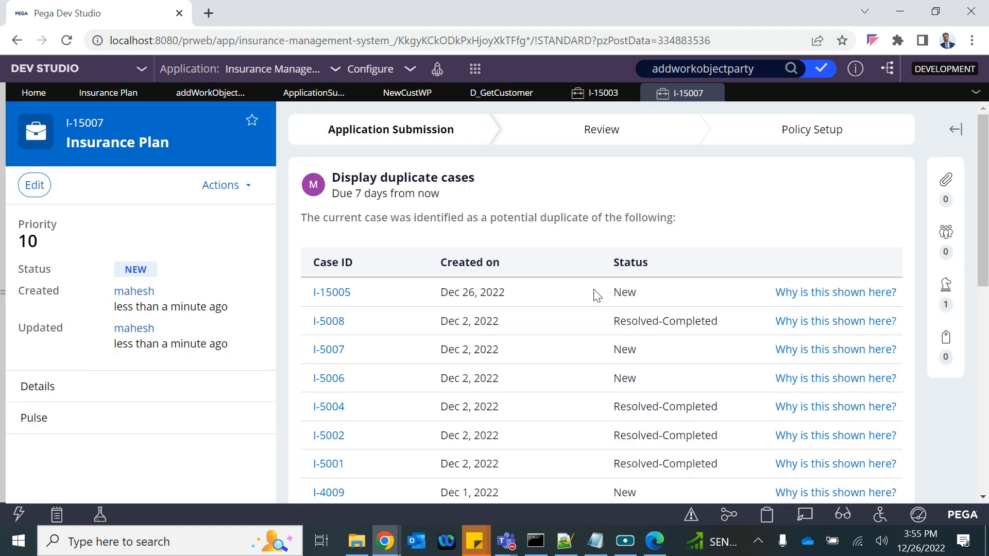
{"action": "scroll", "coordinate": [780, 377], "scroll_direction": "down", "scroll_amount": 10}
{"action": "left_click", "coordinate": [876, 370]}
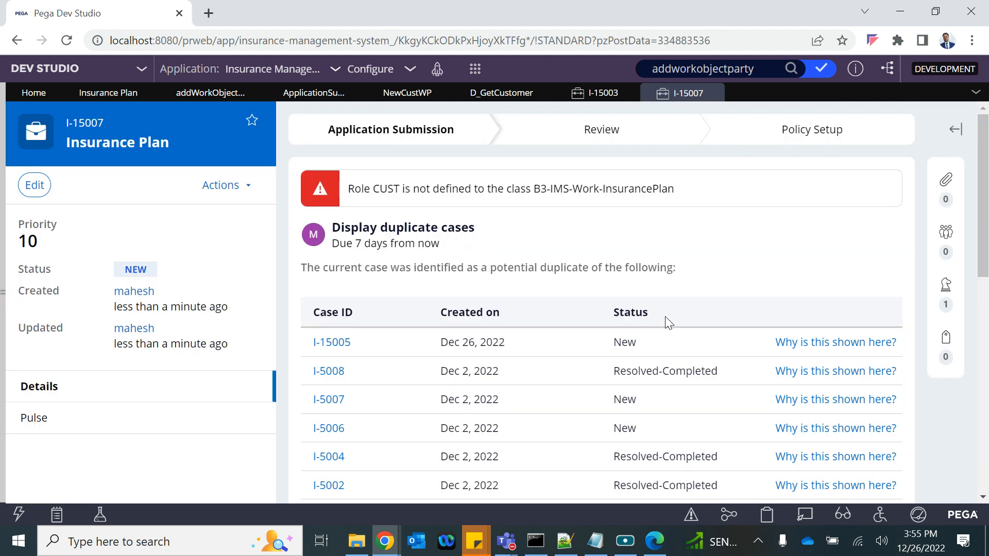
{"action": "left_click_drag", "start_coordinate": [348, 190], "coordinate": [485, 187]}
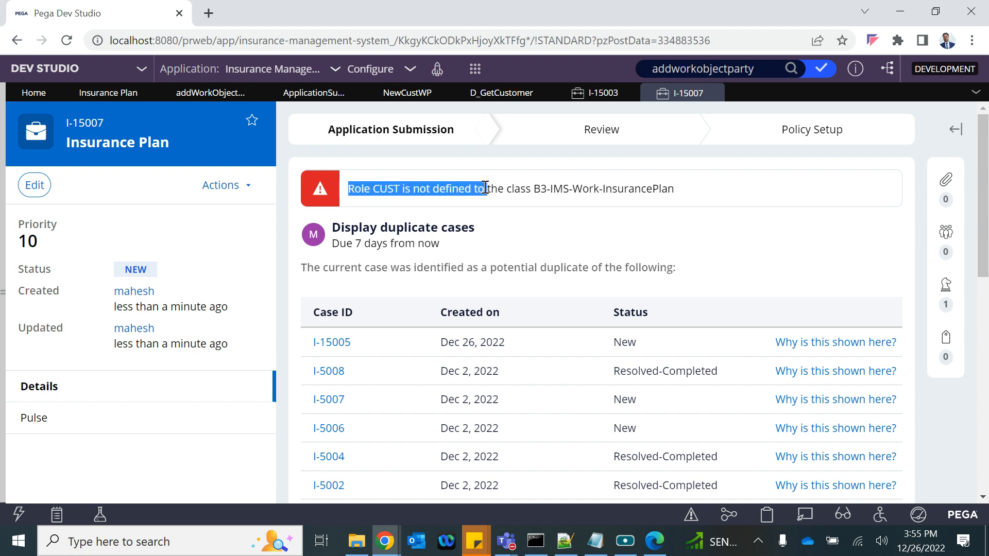
{"action": "left_click", "coordinate": [371, 189]}
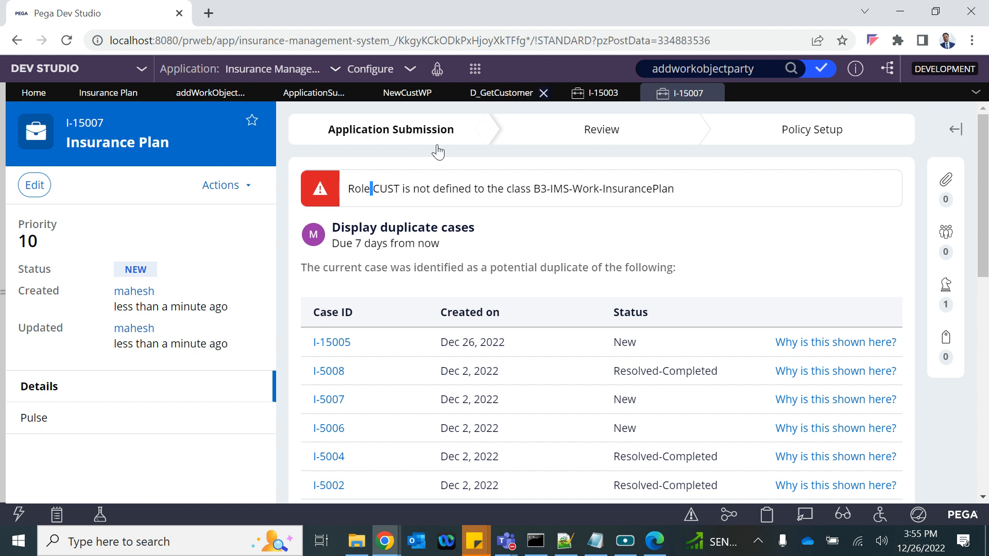
Step: Open the pyCaseManagementDefault work parties rule of the B3-IMS-Work-InsurancePlan class with the explorer collapsed
{"action": "left_click", "coordinate": [3, 344]}
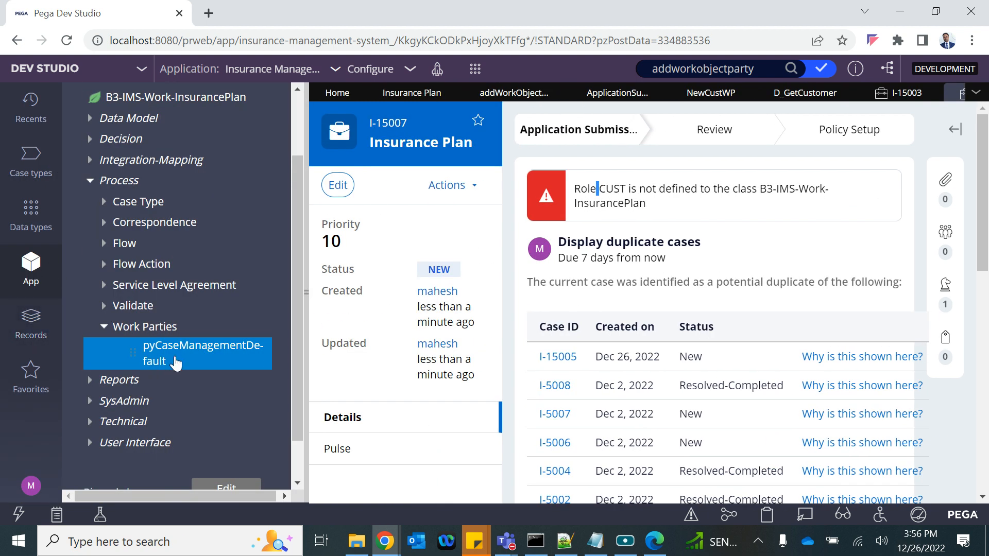
{"action": "left_click", "coordinate": [174, 357]}
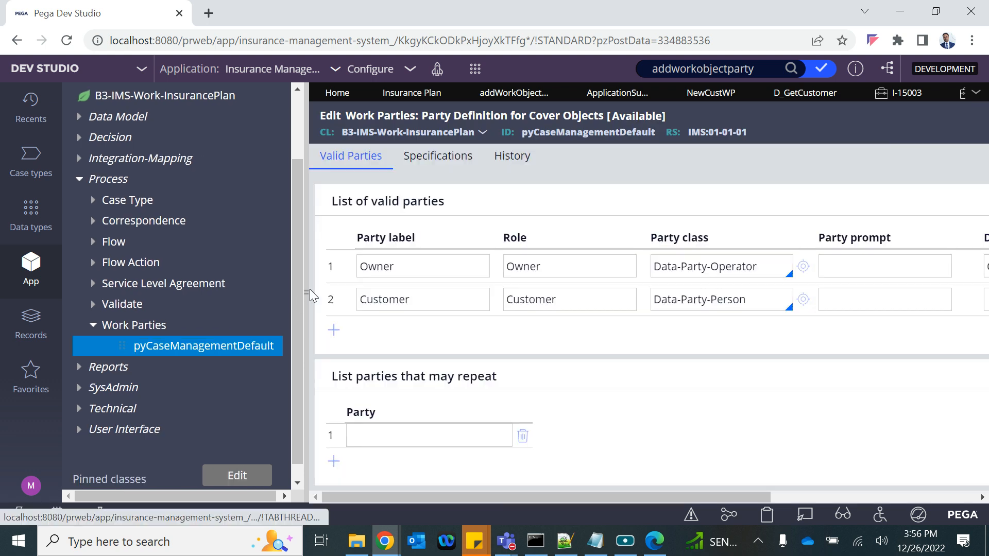
{"action": "left_click", "coordinate": [307, 293]}
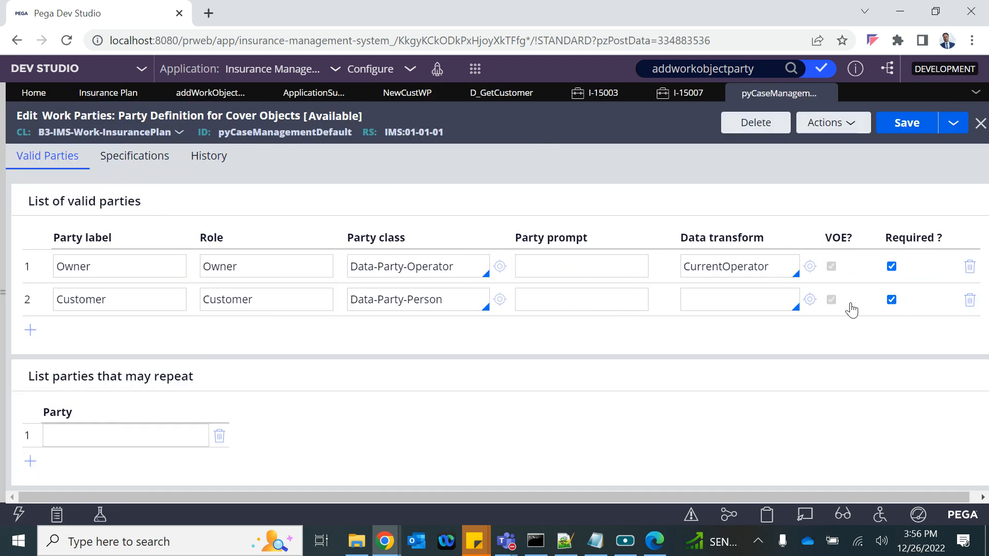
Step: Clear VOE for the Customer party while leaving Required selected
{"action": "left_click", "coordinate": [892, 300]}
{"action": "left_click", "coordinate": [831, 300]}
{"action": "left_click", "coordinate": [892, 300]}
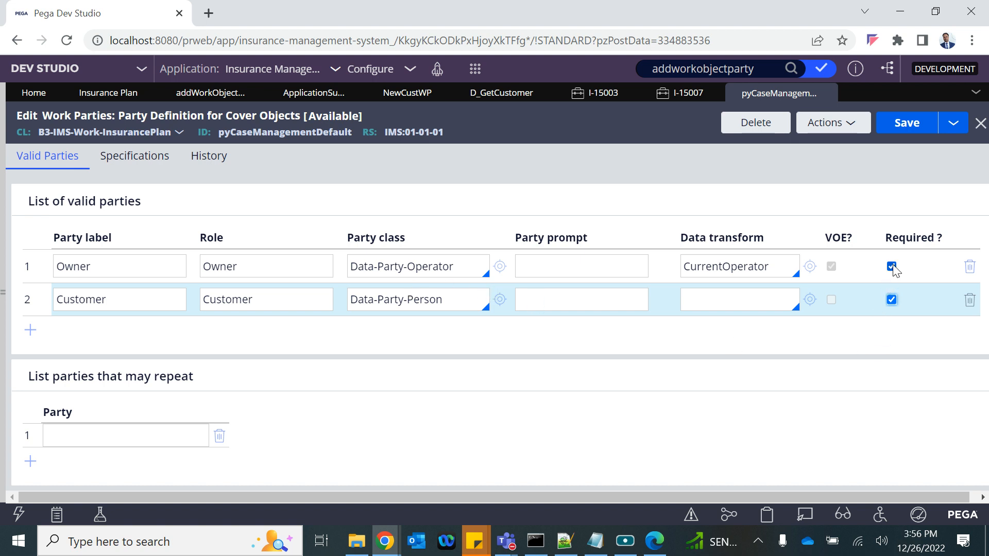
{"action": "left_click", "coordinate": [725, 298]}
{"action": "right_click", "coordinate": [702, 295]}
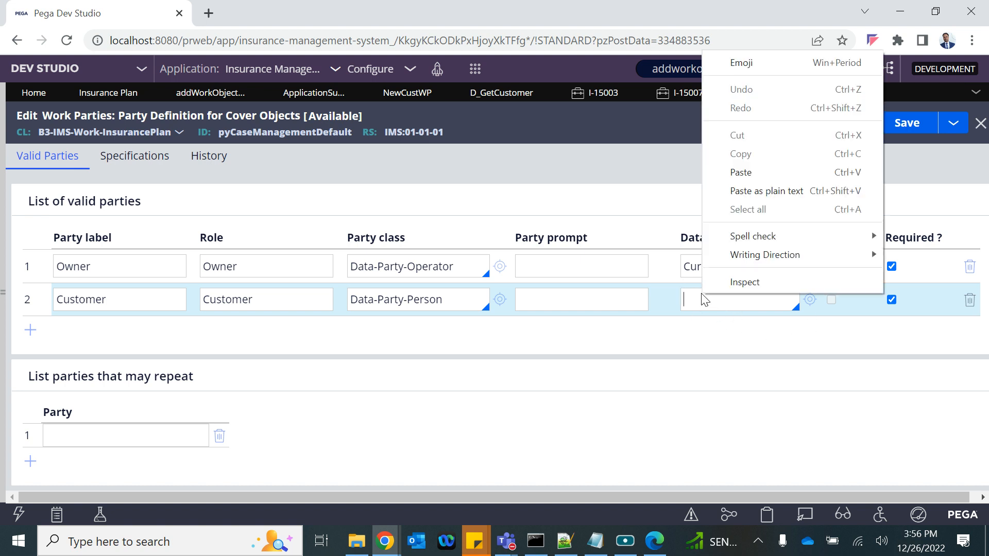
{"action": "right_click", "coordinate": [694, 296]}
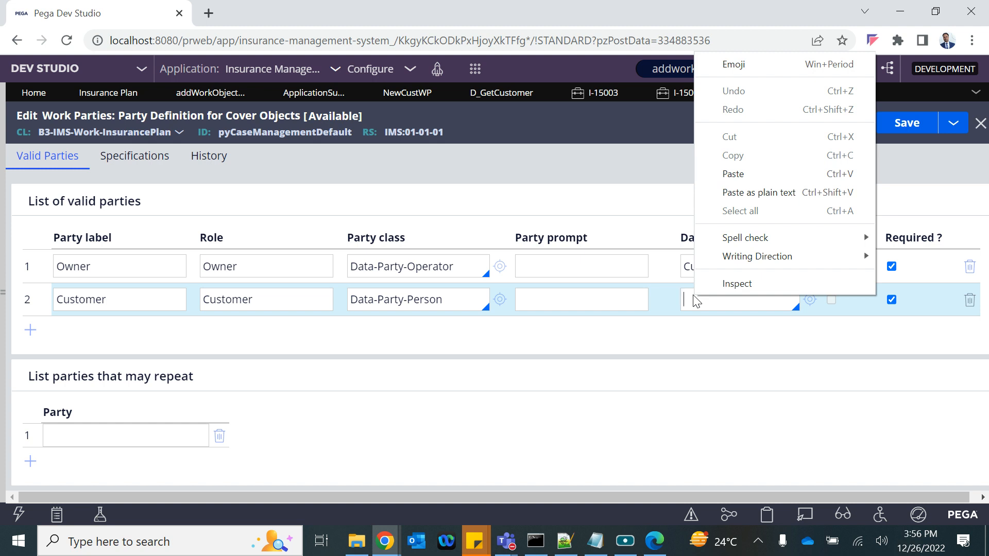
{"action": "left_click", "coordinate": [684, 343]}
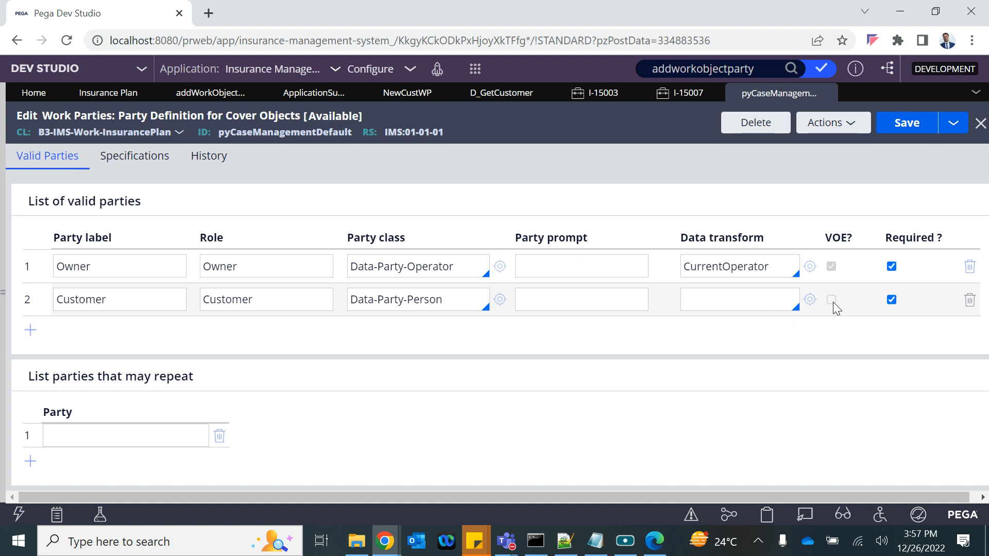
Step: Set the Customer party's data transform to NewCustWP in the list of valid parties
{"action": "left_click", "coordinate": [753, 302]}
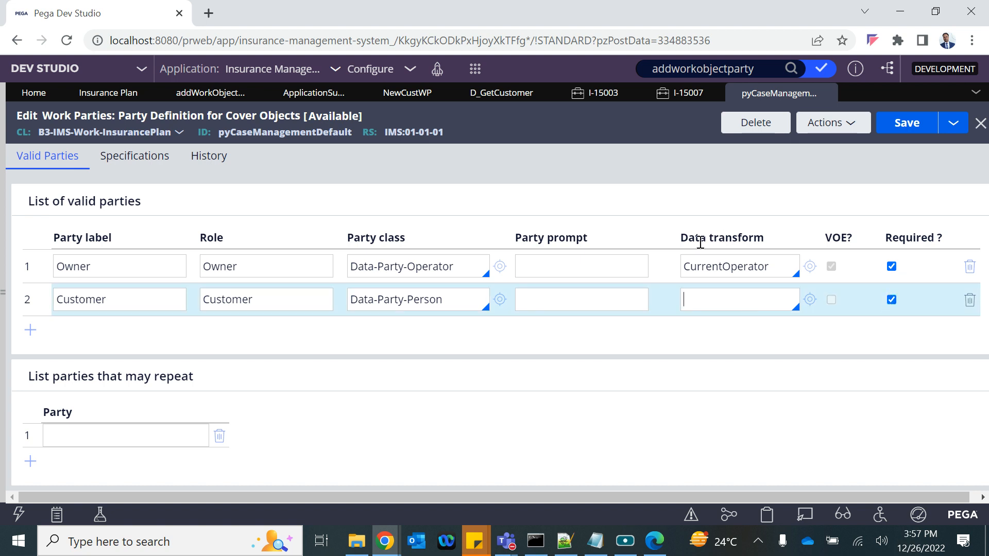
{"action": "key", "text": "Down"}
{"action": "key", "text": "Down"}
{"action": "key", "text": "Return"}
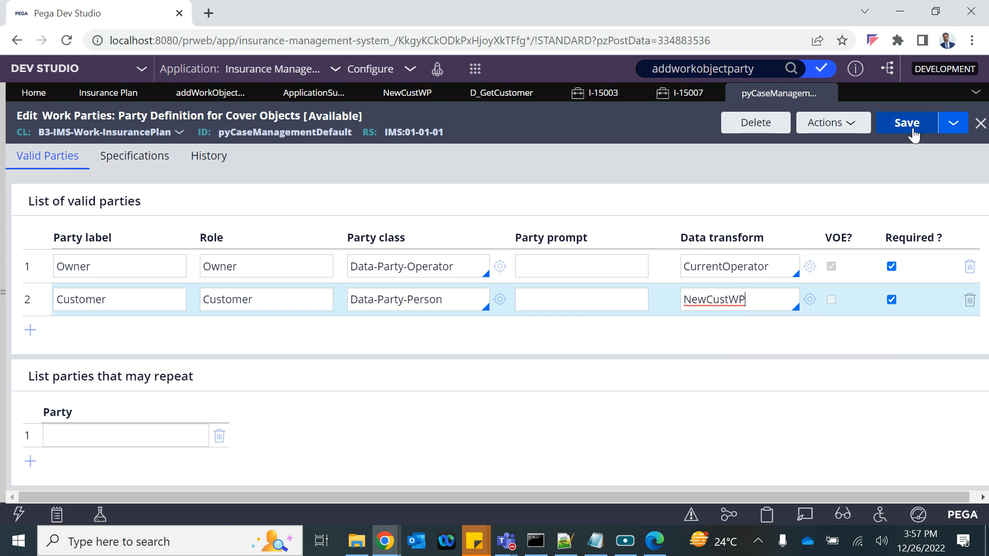
Step: Enable VOE for the Customer party, keep Required selected and save the work parties rule
{"action": "left_click", "coordinate": [891, 301]}
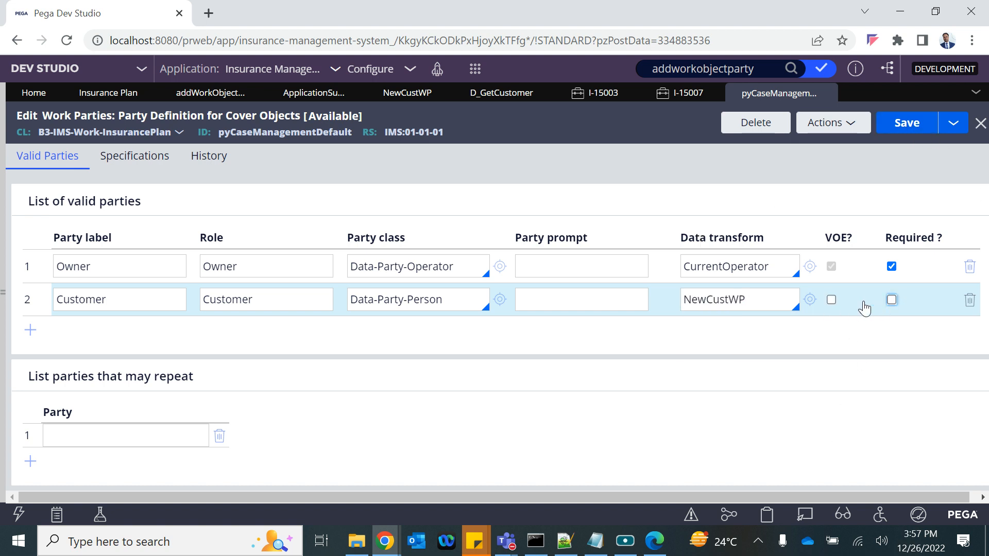
{"action": "left_click", "coordinate": [831, 300]}
{"action": "left_click", "coordinate": [891, 300]}
{"action": "left_click", "coordinate": [906, 125]}
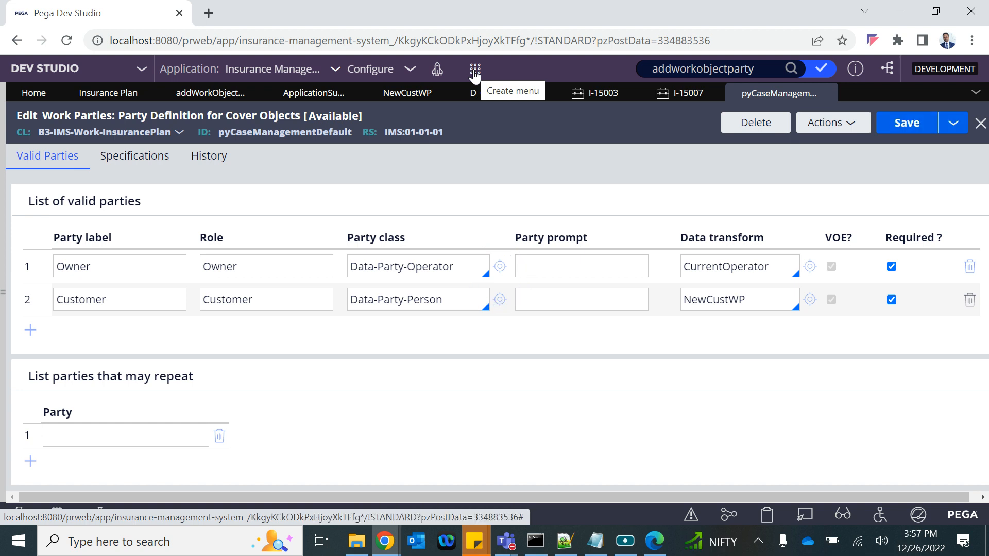
Step: Create a new Insurance Plan case, examine its stakeholders and close it
{"action": "left_click", "coordinate": [475, 72]}
{"action": "mouse_move", "coordinate": [515, 80]}
{"action": "left_click", "coordinate": [660, 84]}
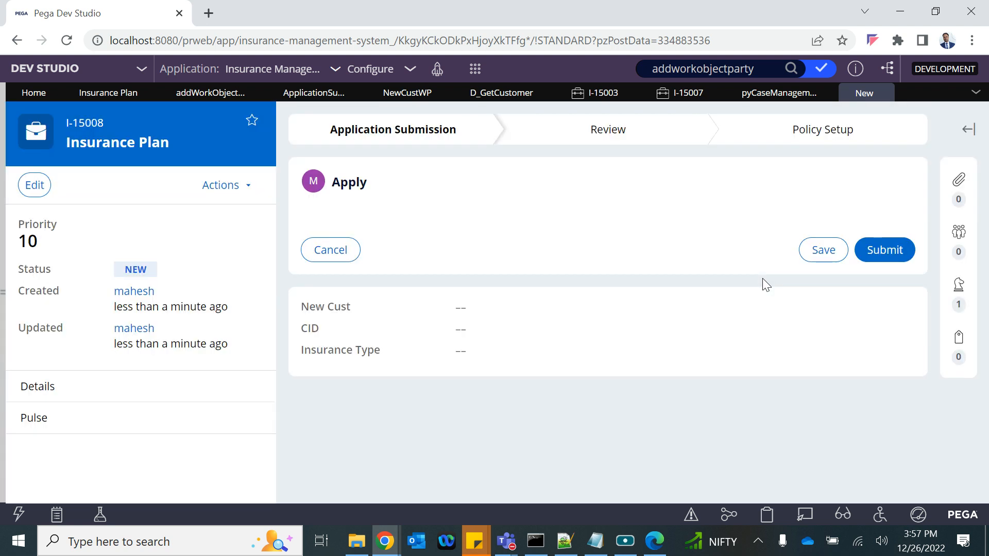
{"action": "left_click", "coordinate": [953, 302]}
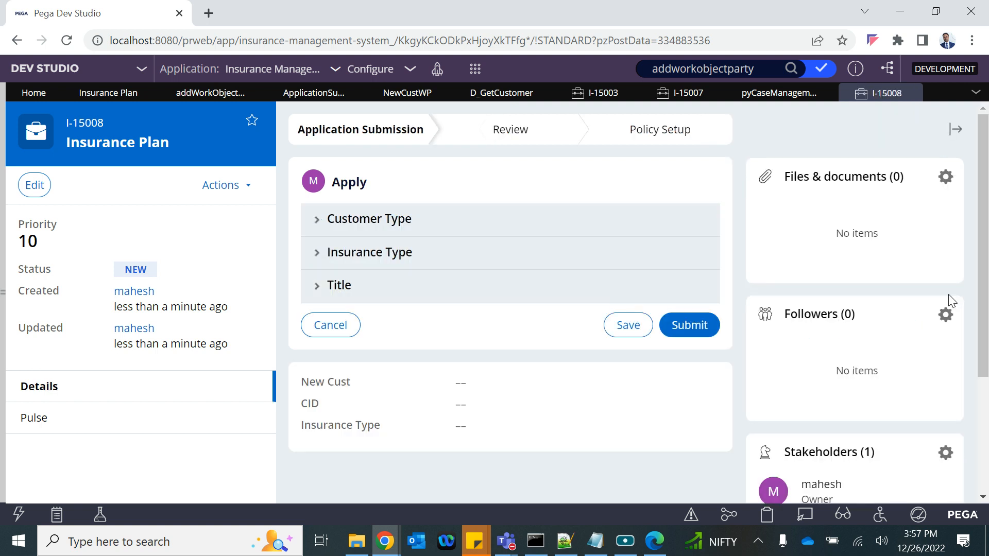
{"action": "mouse_move", "coordinate": [833, 482]}
{"action": "scroll", "coordinate": [833, 482], "scroll_direction": "down", "scroll_amount": 3}
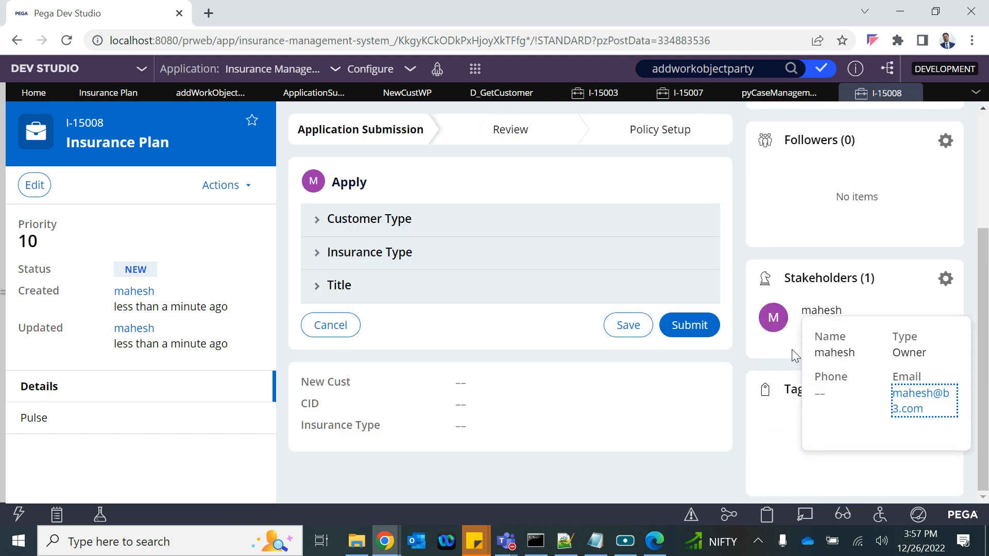
{"action": "scroll", "coordinate": [735, 230], "scroll_direction": "up", "scroll_amount": 3}
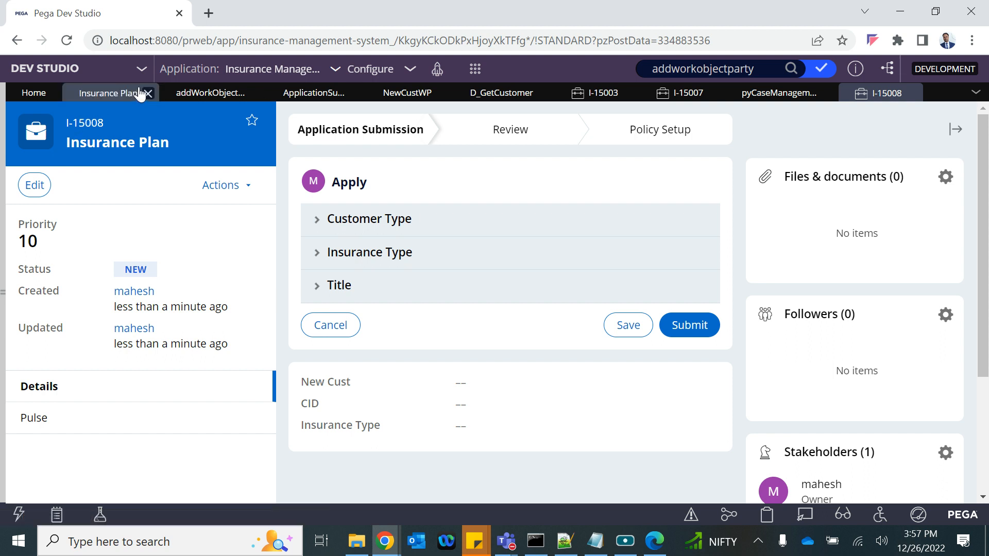
{"action": "left_click", "coordinate": [910, 92]}
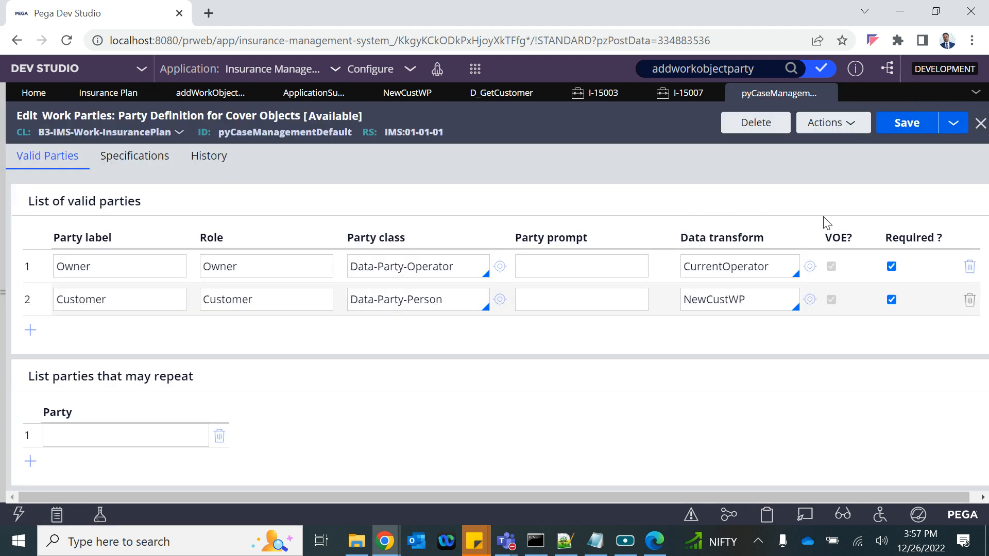
Step: Clear Required for the Customer party and check the stakeholders of another new Insurance Plan case
{"action": "left_click", "coordinate": [893, 301]}
{"action": "left_click", "coordinate": [472, 75]}
{"action": "left_click", "coordinate": [642, 84]}
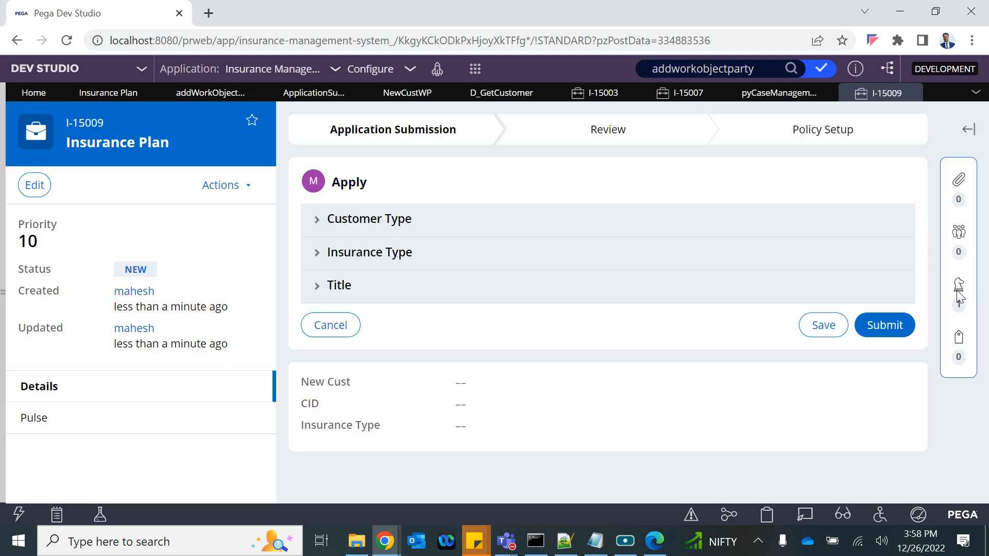
{"action": "left_click", "coordinate": [959, 295]}
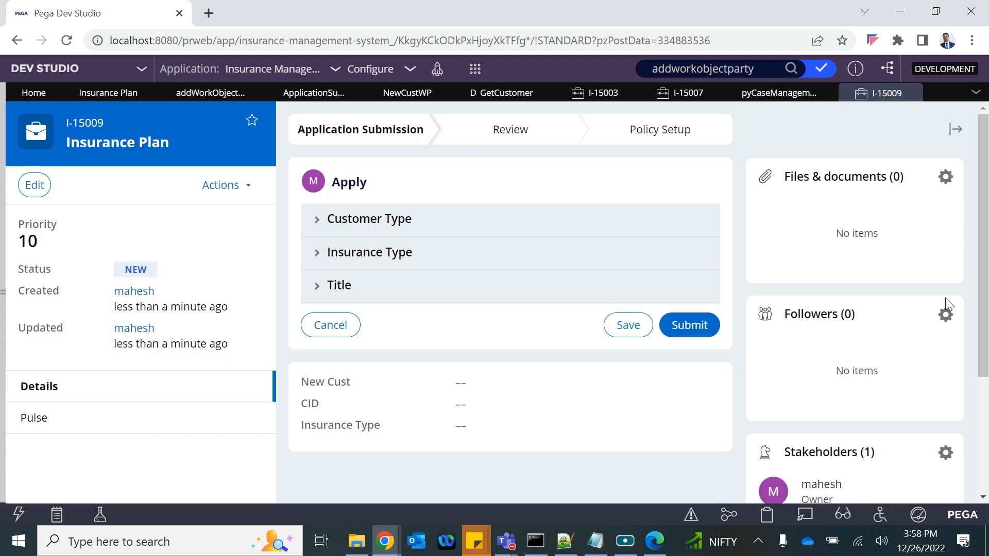
{"action": "scroll", "coordinate": [877, 443], "scroll_direction": "down", "scroll_amount": 3}
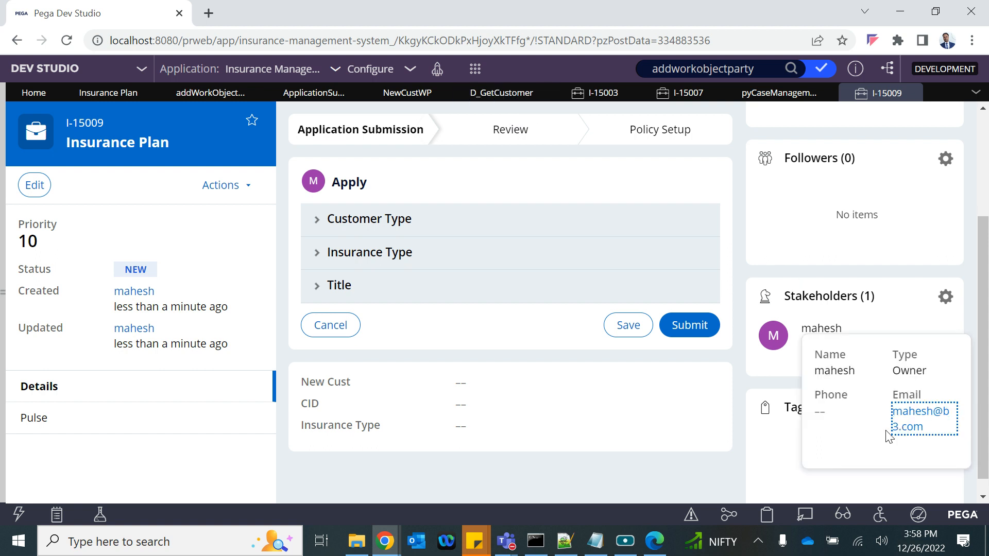
{"action": "scroll", "coordinate": [581, 240], "scroll_direction": "down", "scroll_amount": 1}
{"action": "scroll", "coordinate": [581, 240], "scroll_direction": "up", "scroll_amount": 2}
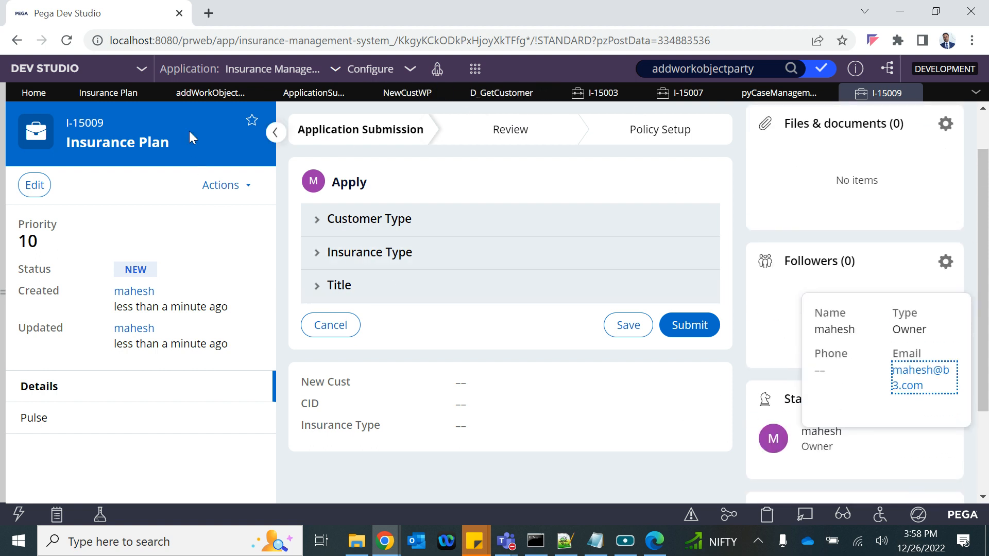
Step: Review the addWorkObjectParty activity's parameters and return to the Application Submission flow diagram
{"action": "left_click", "coordinate": [191, 100]}
{"action": "scroll", "coordinate": [453, 364], "scroll_direction": "down", "scroll_amount": 2}
{"action": "scroll", "coordinate": [453, 364], "scroll_direction": "up", "scroll_amount": 2}
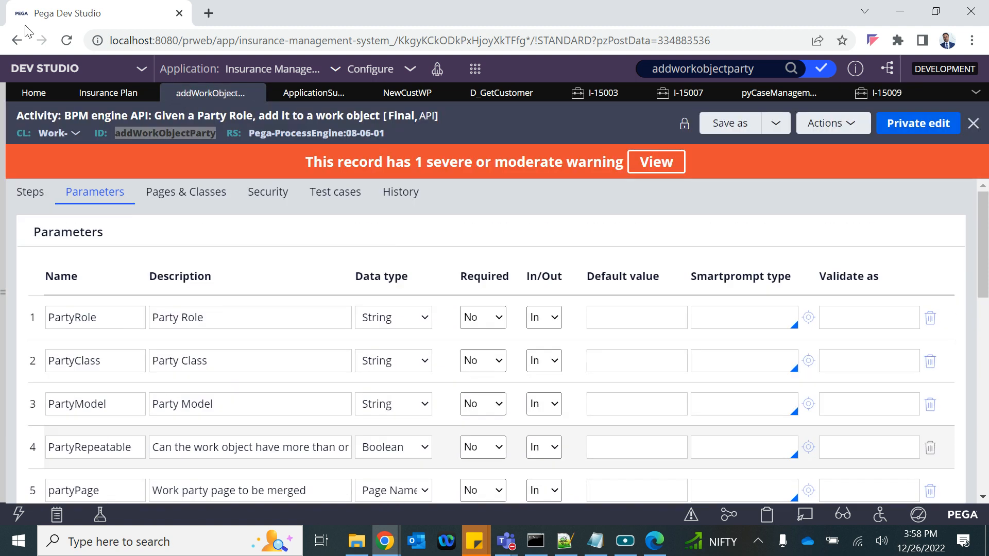
{"action": "left_click", "coordinate": [501, 93]}
{"action": "left_click", "coordinate": [319, 94]}
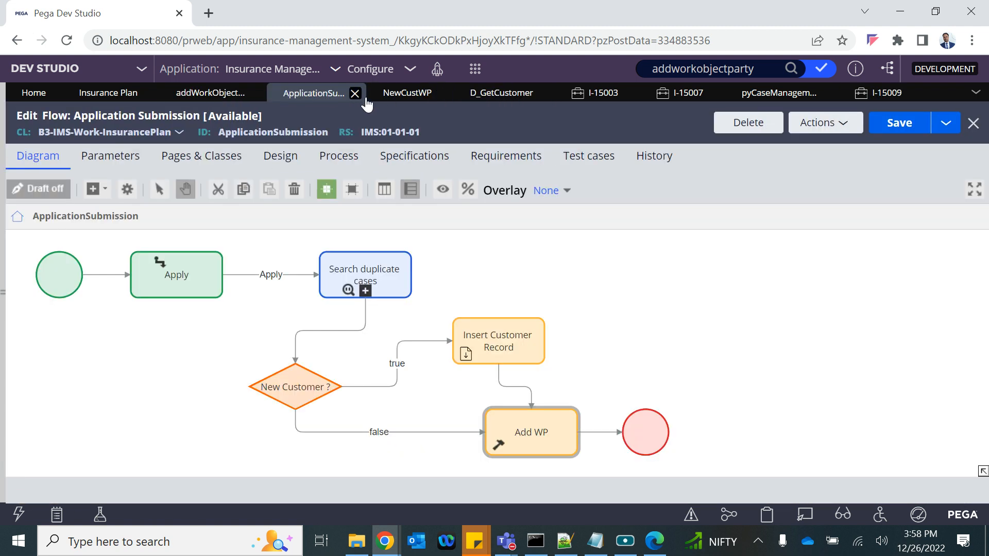
Step: Check the NewCustWP data transform and the Insurance Plan work parties rule, and refresh the Insurance Plan case type
{"action": "left_click", "coordinate": [386, 99]}
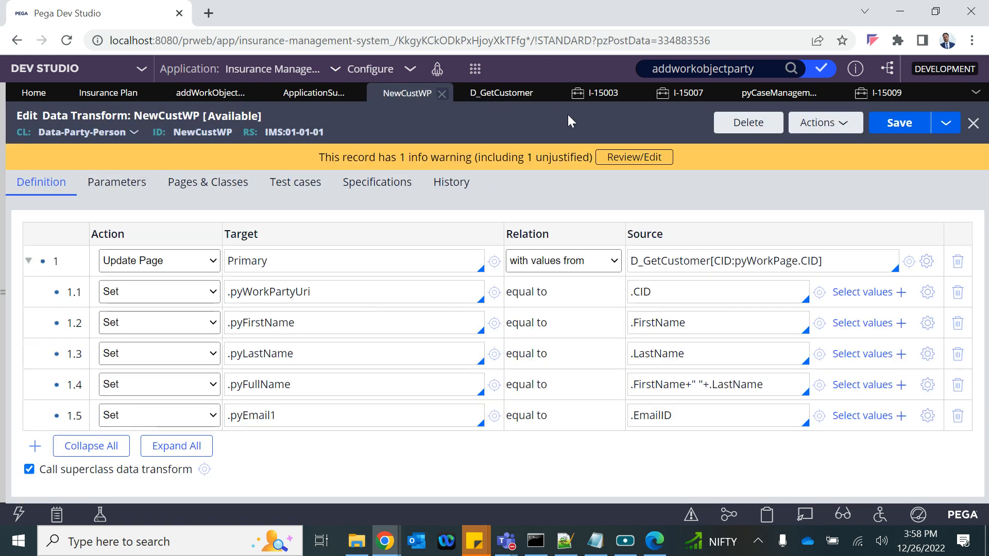
{"action": "left_click", "coordinate": [768, 100]}
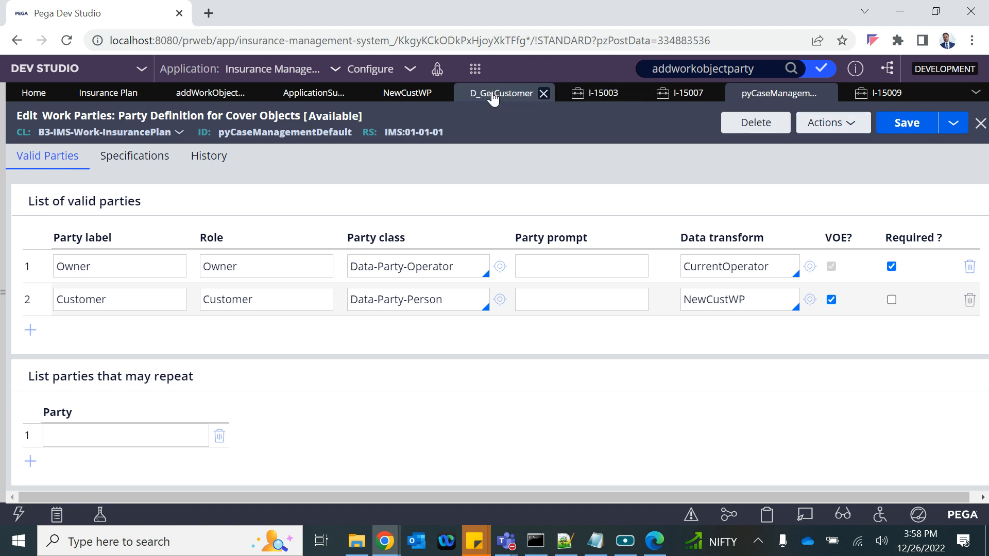
{"action": "left_click", "coordinate": [98, 98]}
{"action": "left_click", "coordinate": [737, 122]}
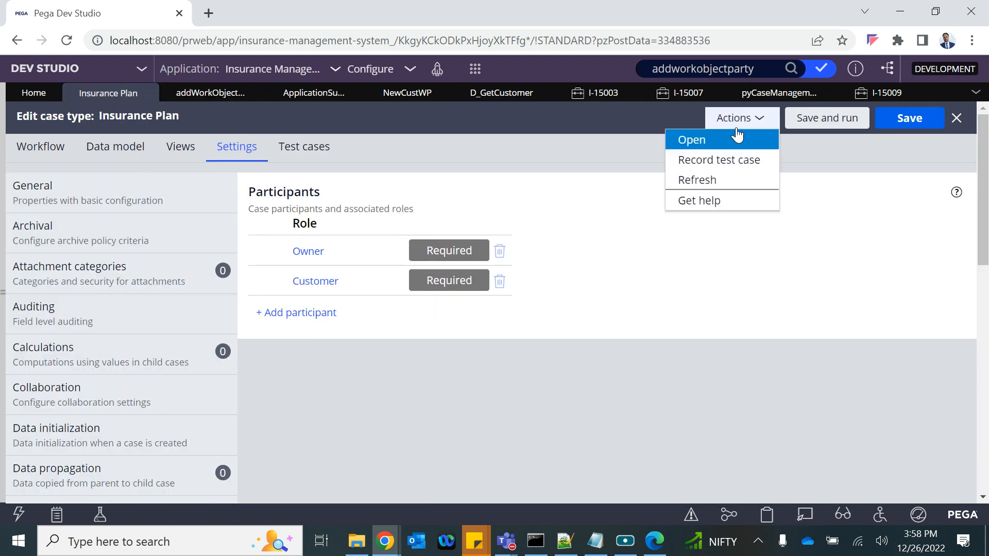
{"action": "left_click", "coordinate": [711, 160]}
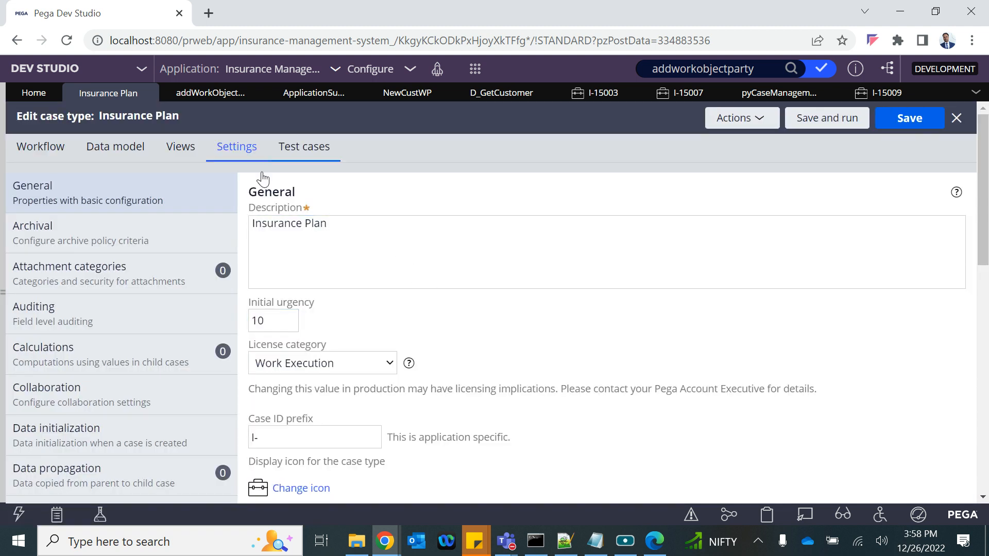
Step: Open the Customer participant in the Insurance Plan case type's settings and inspect its NewCustWP data transform
{"action": "scroll", "coordinate": [132, 453], "scroll_direction": "down", "scroll_amount": 10}
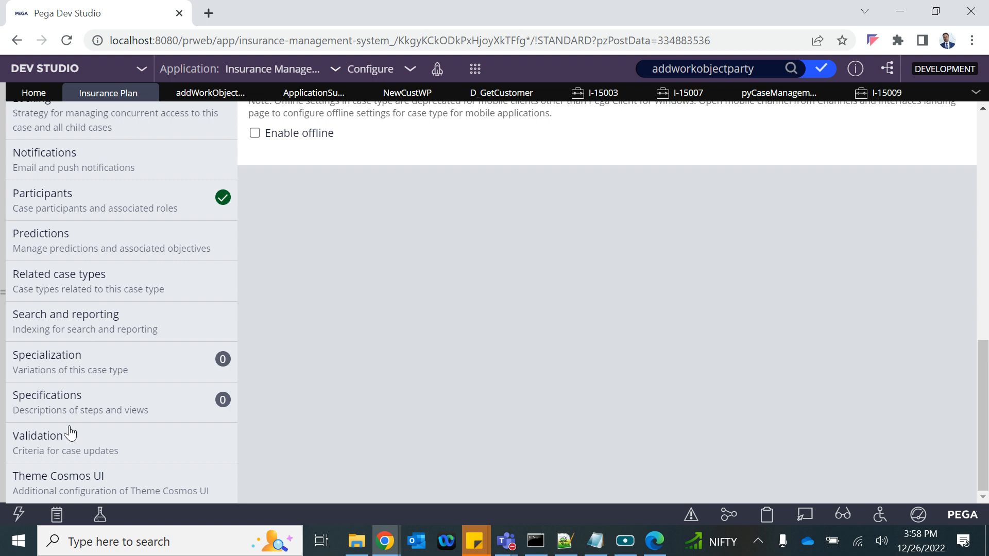
{"action": "scroll", "coordinate": [77, 330], "scroll_direction": "up", "scroll_amount": 2}
{"action": "left_click", "coordinate": [50, 298]}
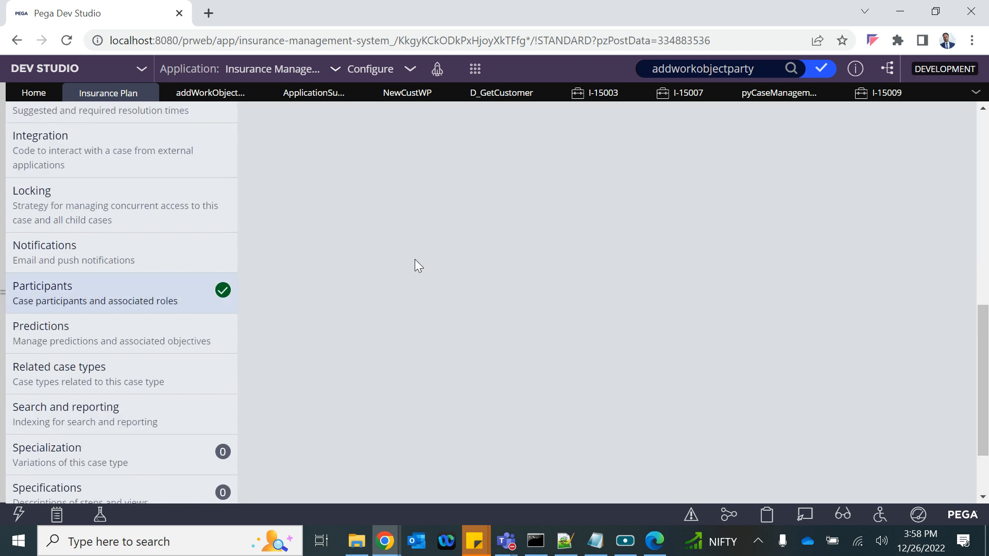
{"action": "left_click", "coordinate": [305, 282]}
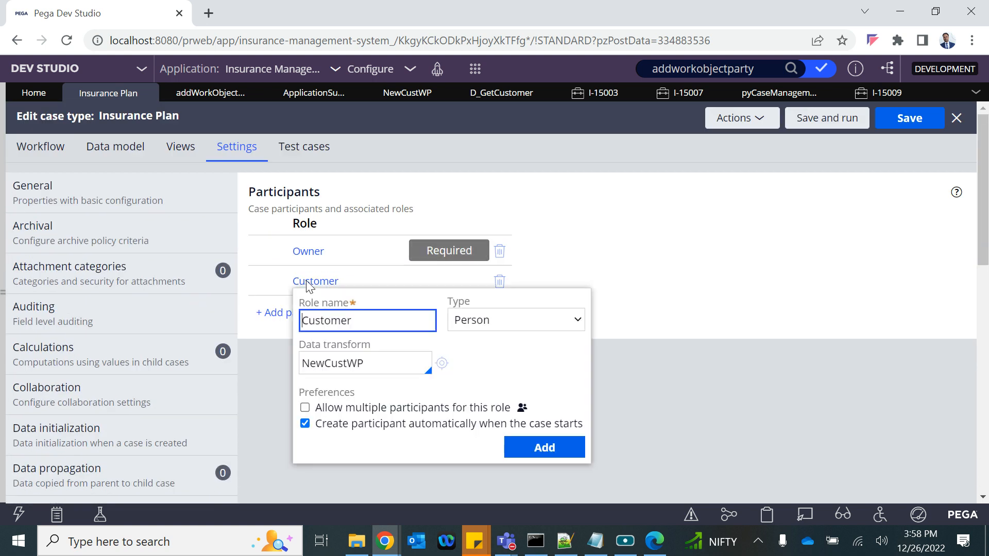
{"action": "double_click", "coordinate": [339, 367]}
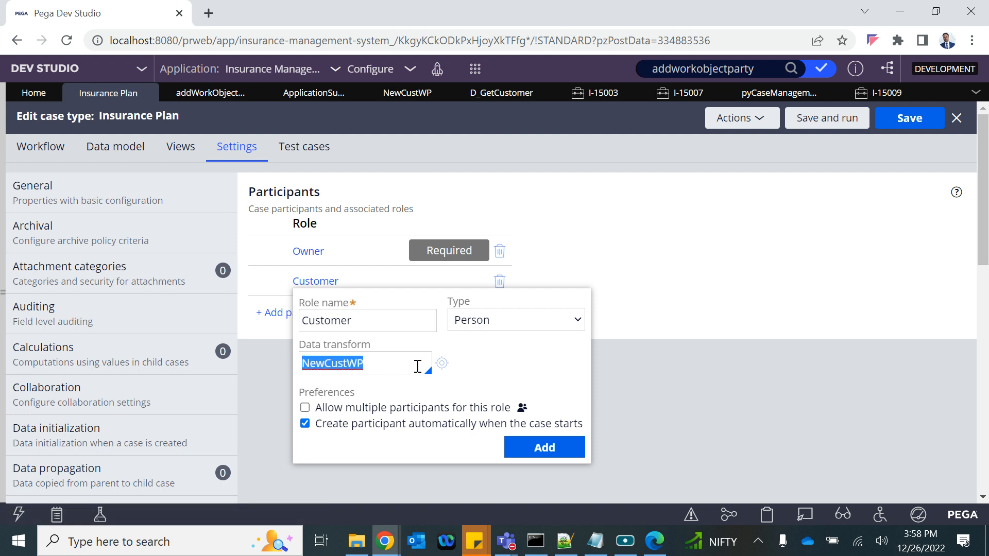
{"action": "left_click", "coordinate": [442, 364]}
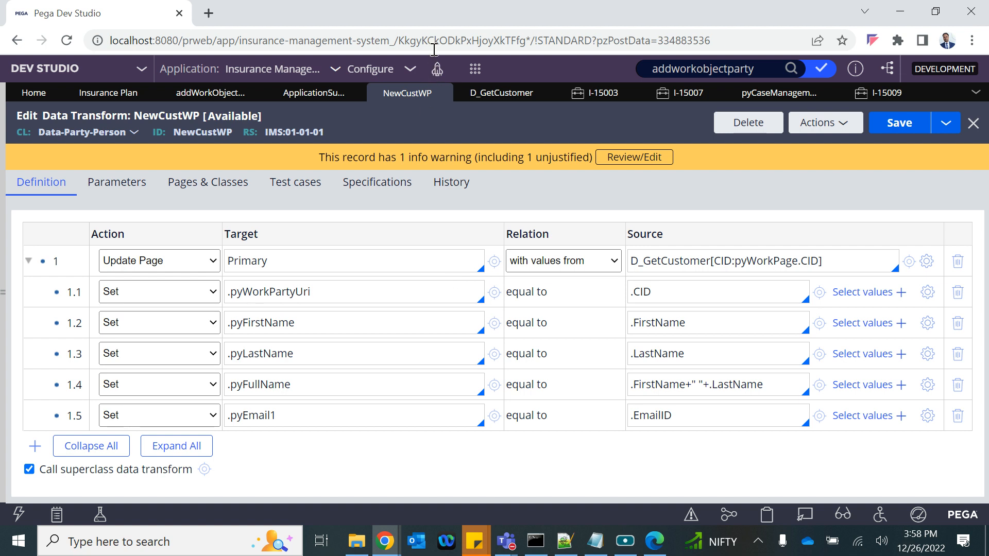
Step: Create a new Insurance Plan case, check its stakeholders and close it
{"action": "left_click", "coordinate": [472, 75]}
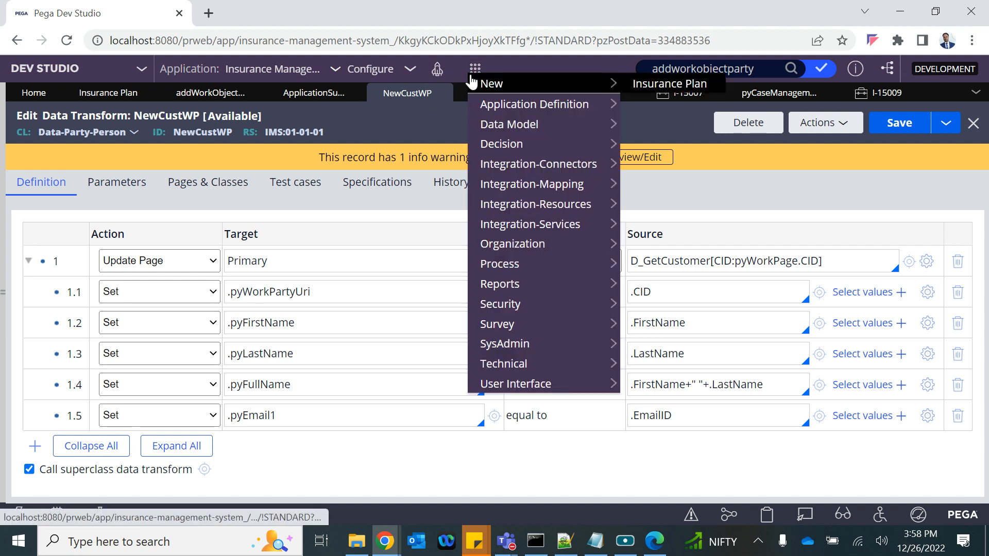
{"action": "left_click", "coordinate": [638, 84]}
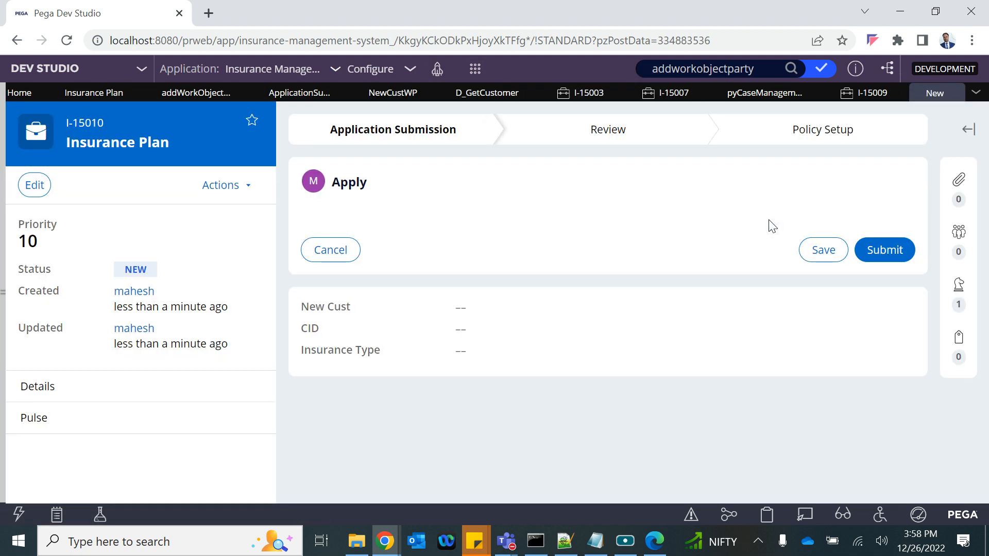
{"action": "left_click", "coordinate": [960, 94]}
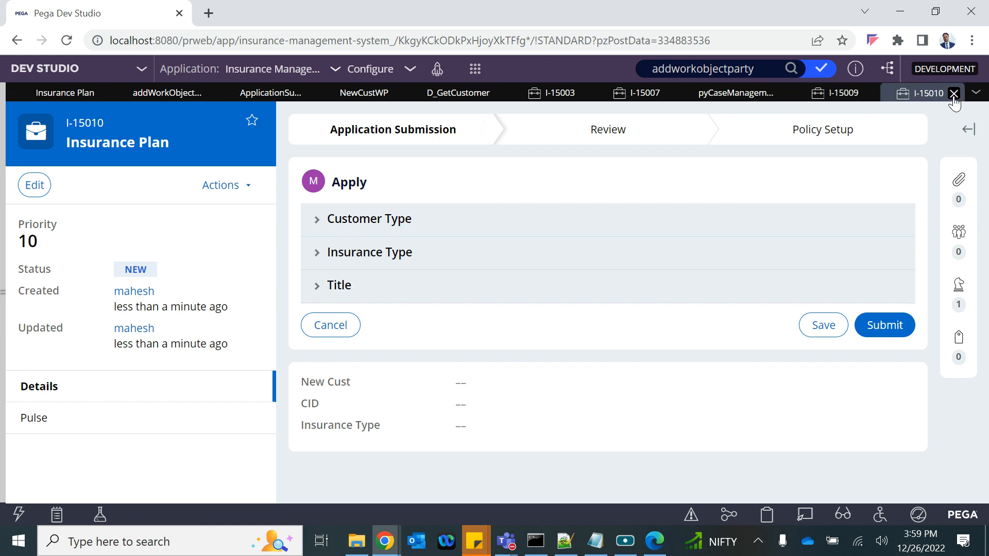
Step: Review the Customer participant's type, data transform and preferences in the Insurance Plan case type, leaving them as they are
{"action": "left_click", "coordinate": [76, 93]}
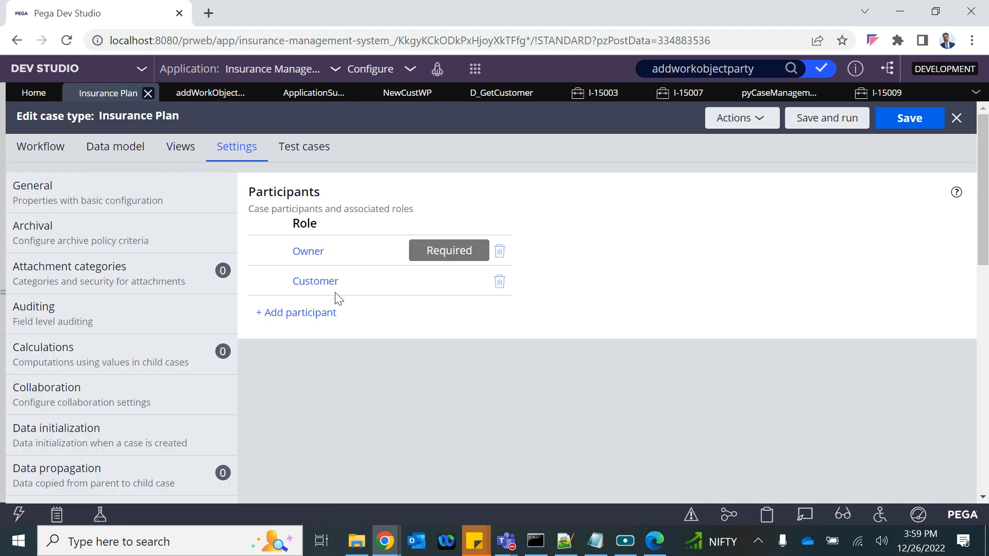
{"action": "left_click", "coordinate": [317, 286]}
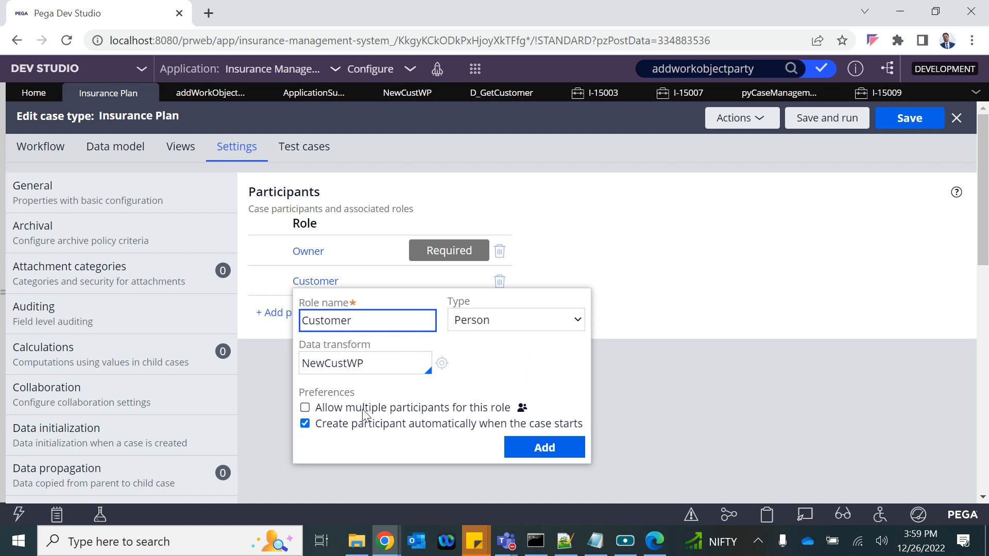
{"action": "left_click", "coordinate": [594, 235]}
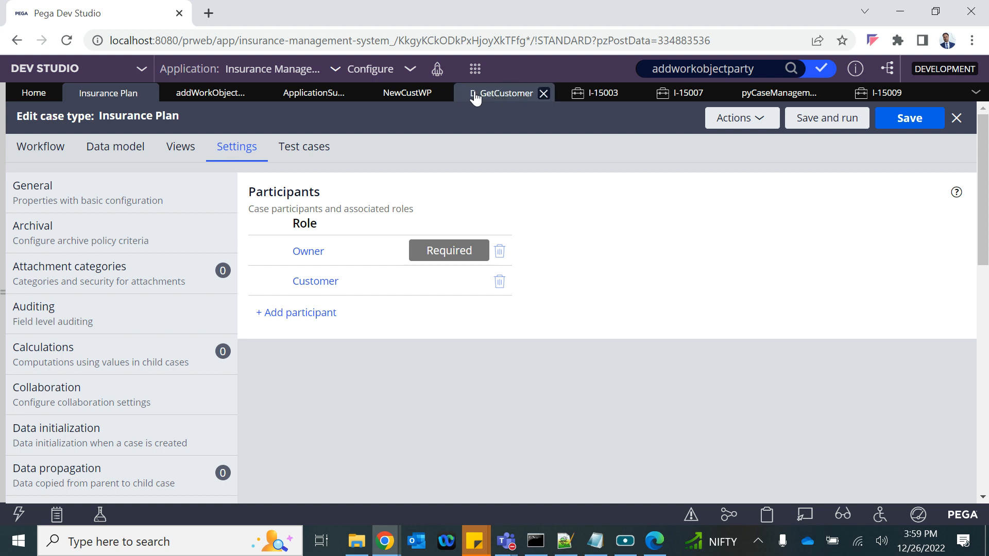
Step: Mark the Customer party as Required in the saved work parties rule and create a new Insurance Plan case
{"action": "left_click", "coordinate": [776, 95]}
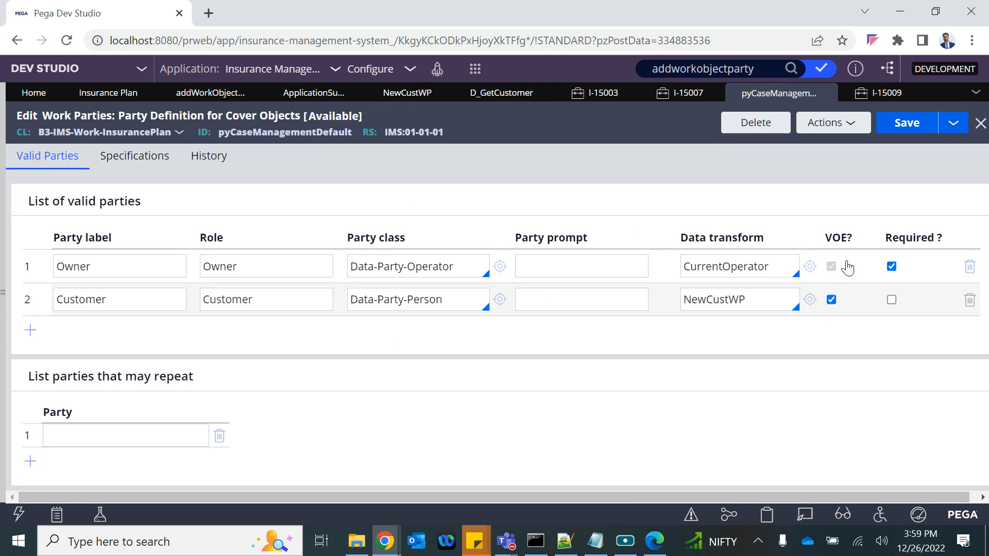
{"action": "right_click", "coordinate": [892, 302]}
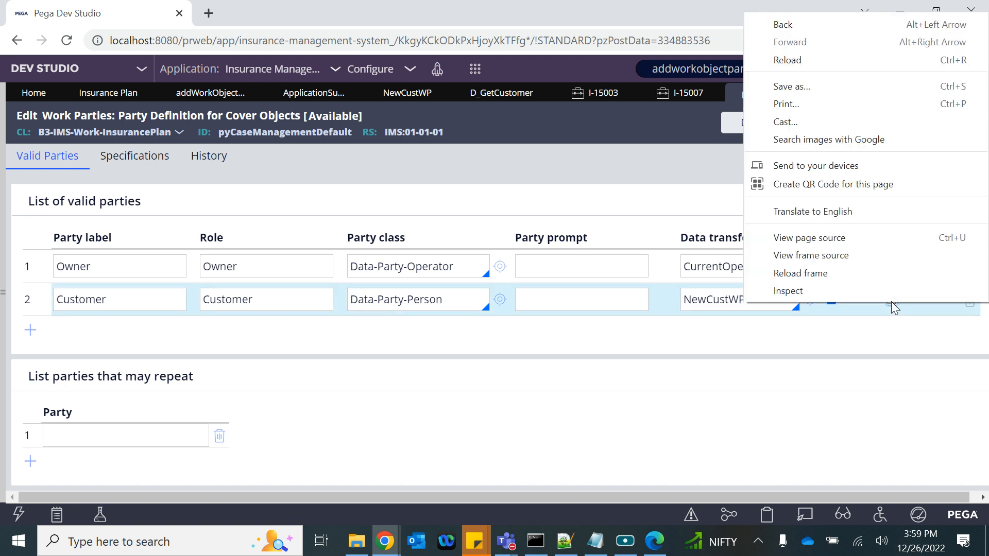
{"action": "left_click", "coordinate": [872, 381]}
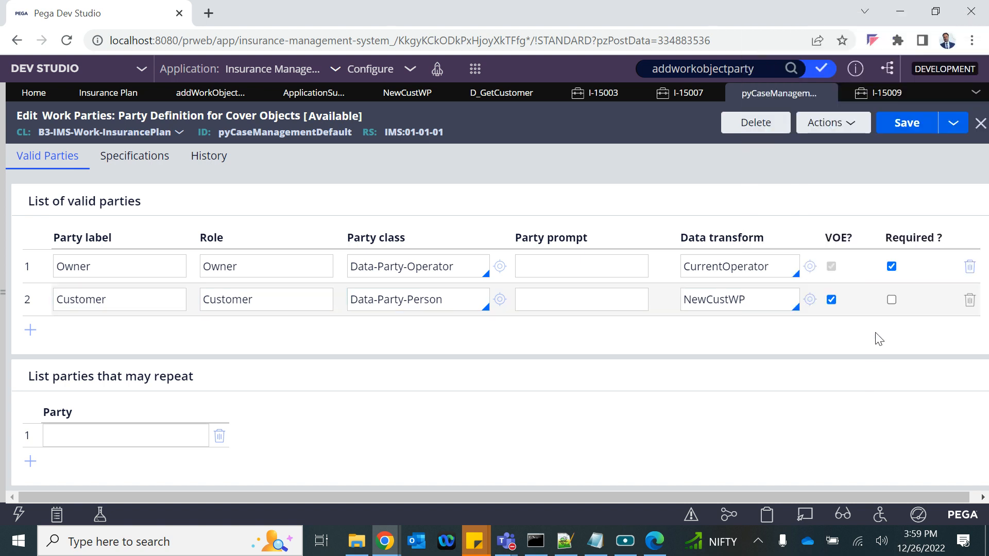
{"action": "left_click", "coordinate": [892, 301]}
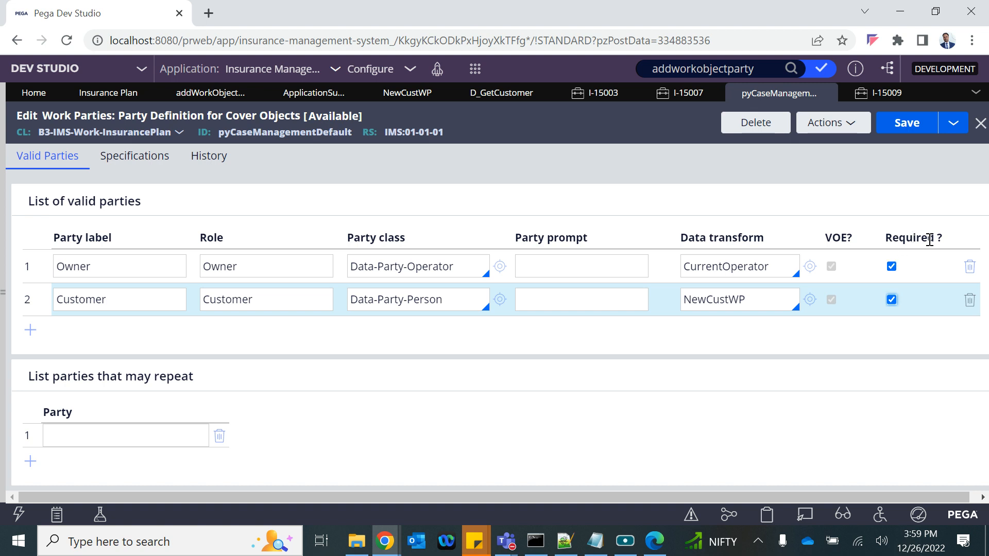
{"action": "left_click", "coordinate": [905, 123]}
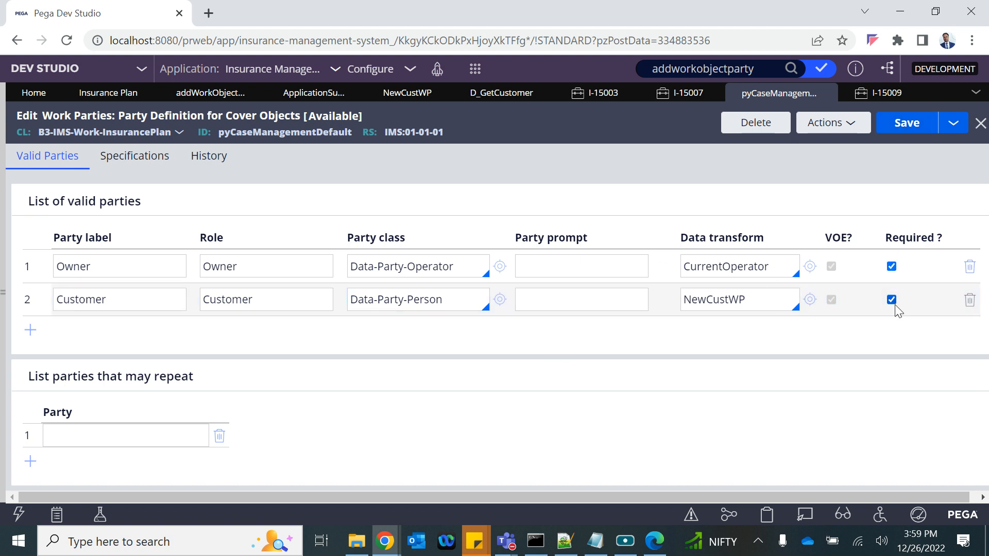
{"action": "left_click", "coordinate": [476, 72]}
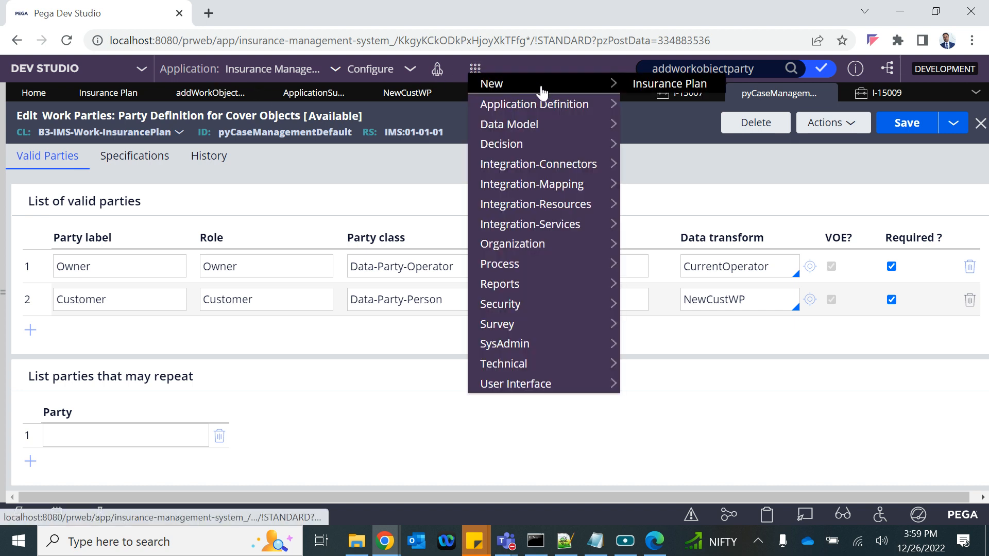
{"action": "left_click", "coordinate": [657, 86]}
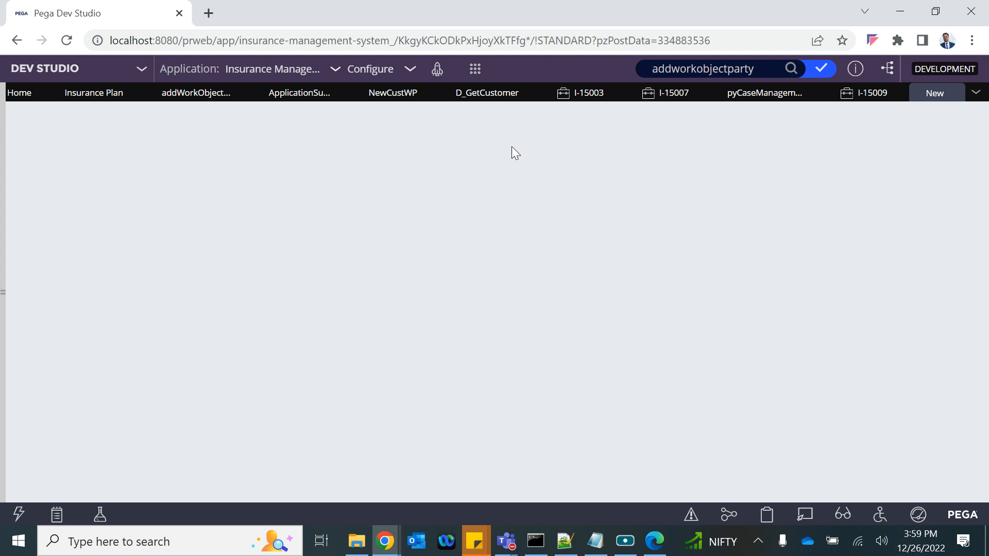
Step: Set the PartyRole parameter of the Add WP utility to "Customer" and save the Application Submission flow
{"action": "left_click", "coordinate": [279, 93]}
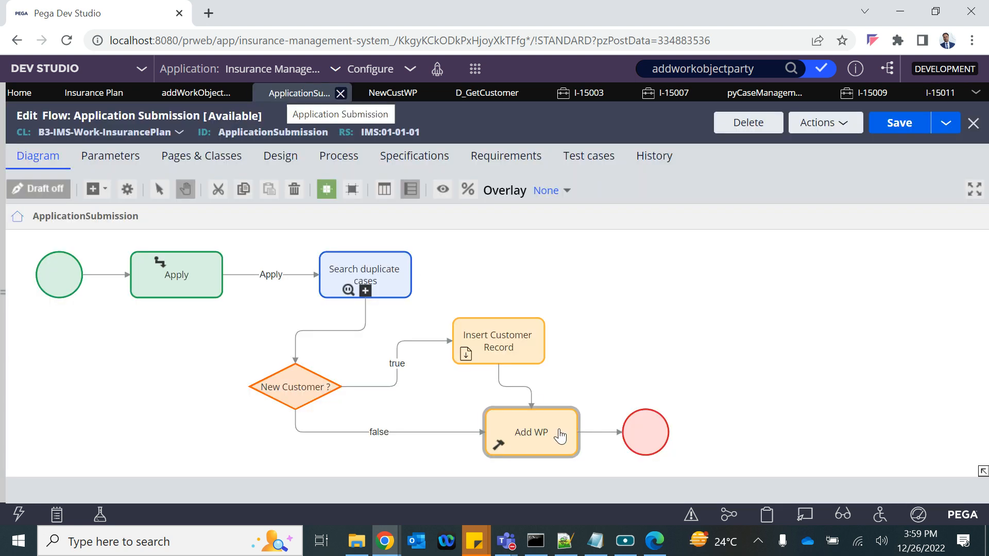
{"action": "left_click", "coordinate": [518, 439]}
{"action": "double_click", "coordinate": [518, 439]}
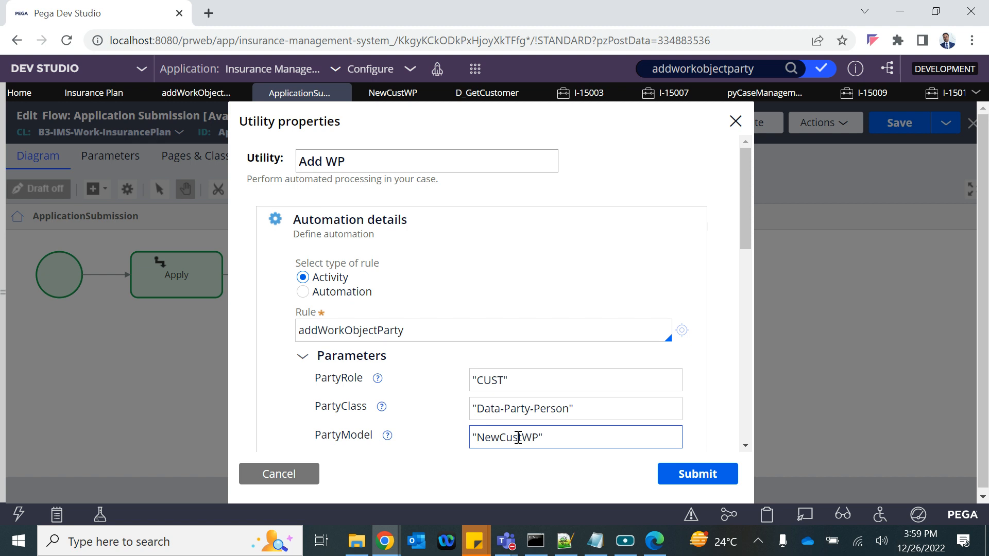
{"action": "double_click", "coordinate": [491, 380]}
{"action": "type", "text": "Customer"}
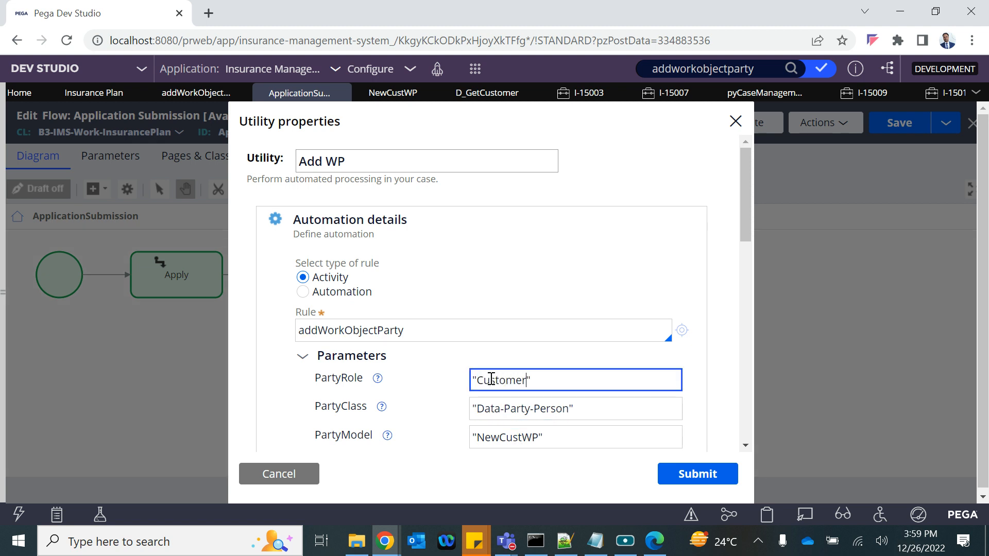
{"action": "left_click", "coordinate": [706, 473]}
{"action": "left_click", "coordinate": [905, 123]}
Step: Try to submit the Apply step of case I-15011 without entering data, examine the response and close the case
{"action": "left_click", "coordinate": [975, 92]}
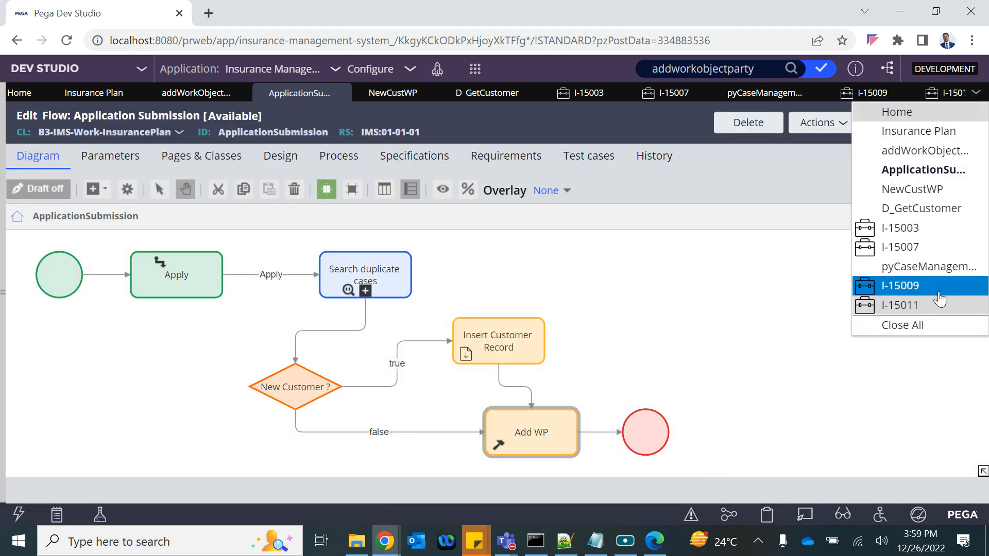
{"action": "left_click", "coordinate": [909, 308]}
{"action": "right_click", "coordinate": [892, 335]}
{"action": "left_click", "coordinate": [891, 335]}
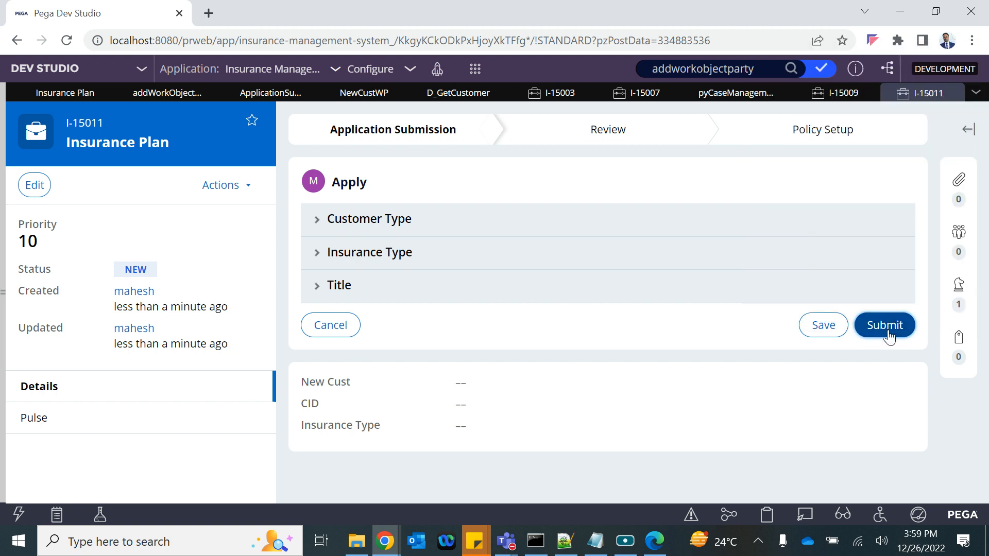
{"action": "left_click", "coordinate": [890, 336]}
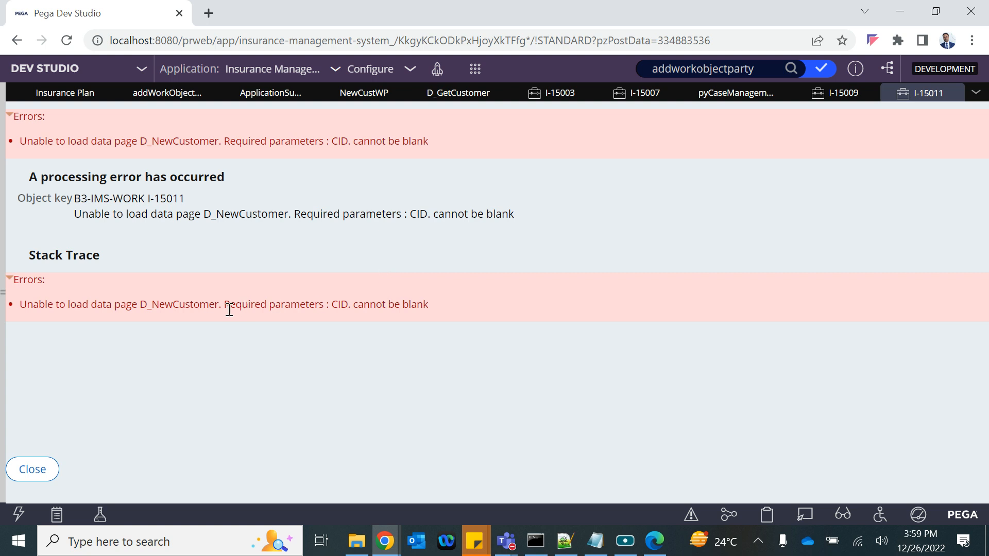
{"action": "double_click", "coordinate": [181, 305]}
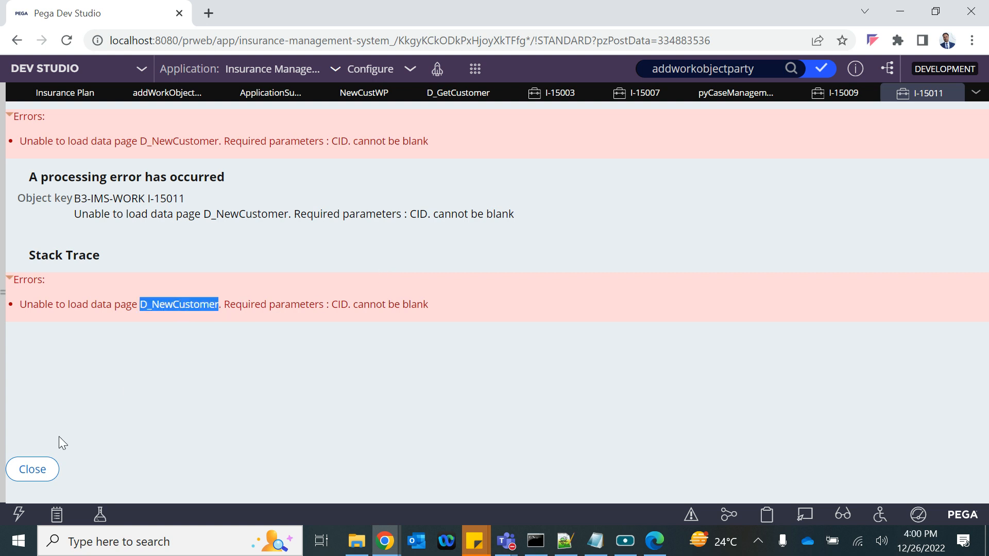
{"action": "left_click", "coordinate": [28, 471]}
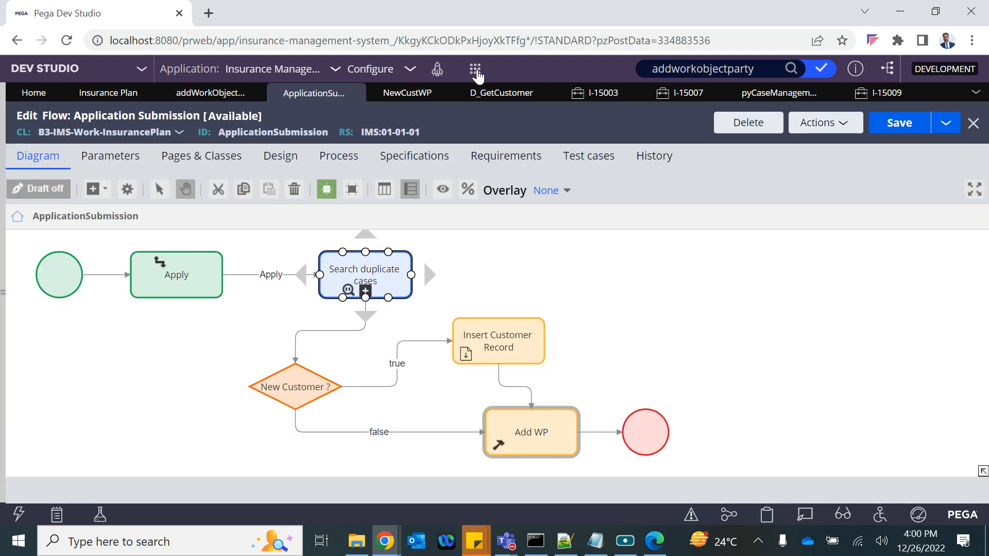
Step: Create a new Insurance Plan case, answer the New Customer question, try to submit the Apply step and close the case
{"action": "left_click", "coordinate": [475, 74]}
{"action": "mouse_move", "coordinate": [490, 83]}
{"action": "left_click", "coordinate": [642, 83]}
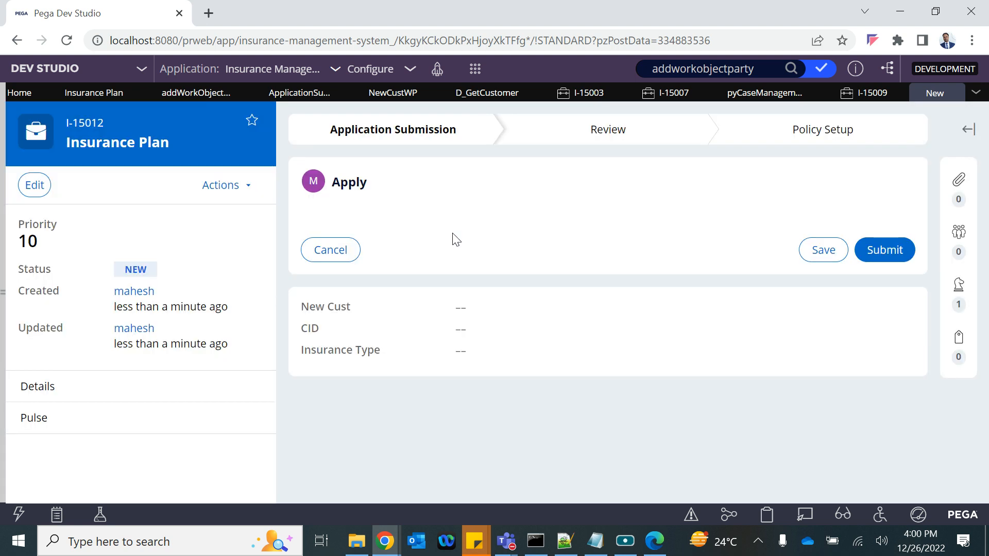
{"action": "left_click", "coordinate": [359, 219]}
{"action": "left_click", "coordinate": [336, 264]}
{"action": "left_click", "coordinate": [317, 313]}
{"action": "left_click", "coordinate": [879, 405]}
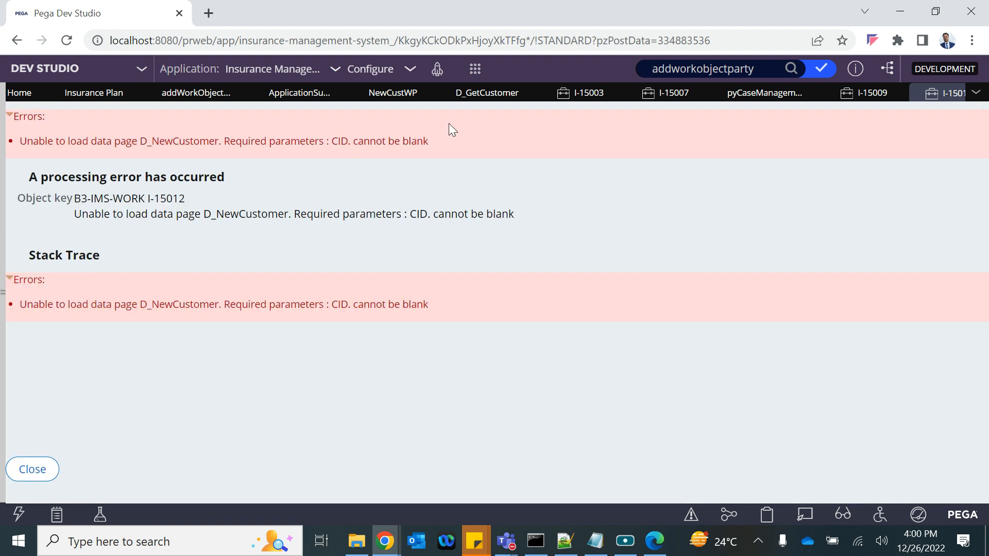
{"action": "left_click", "coordinate": [23, 468]}
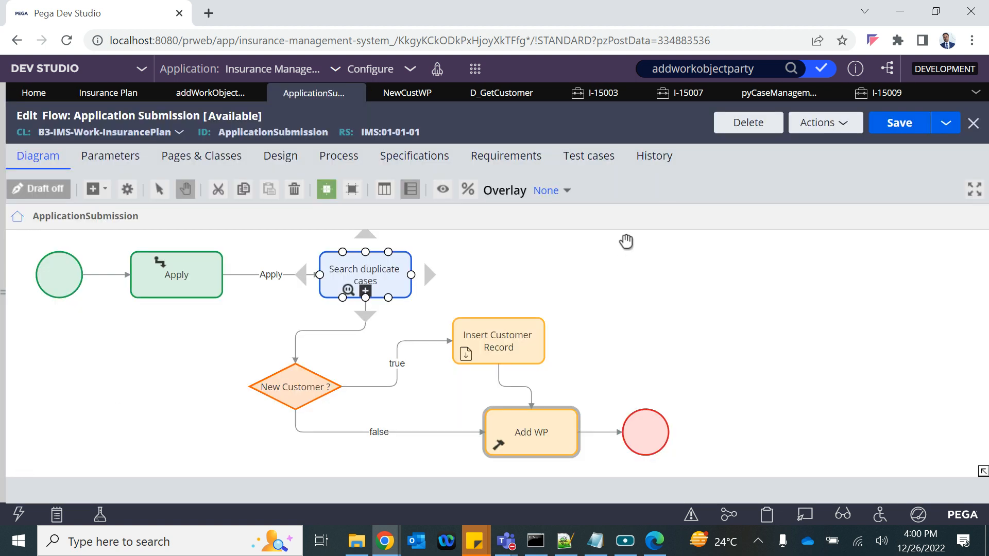
Step: Create a new Insurance Plan case, close the open case I-15009 and expand the new case's Customer Type section
{"action": "left_click", "coordinate": [474, 67]}
{"action": "mouse_move", "coordinate": [495, 81]}
{"action": "left_click", "coordinate": [649, 81]}
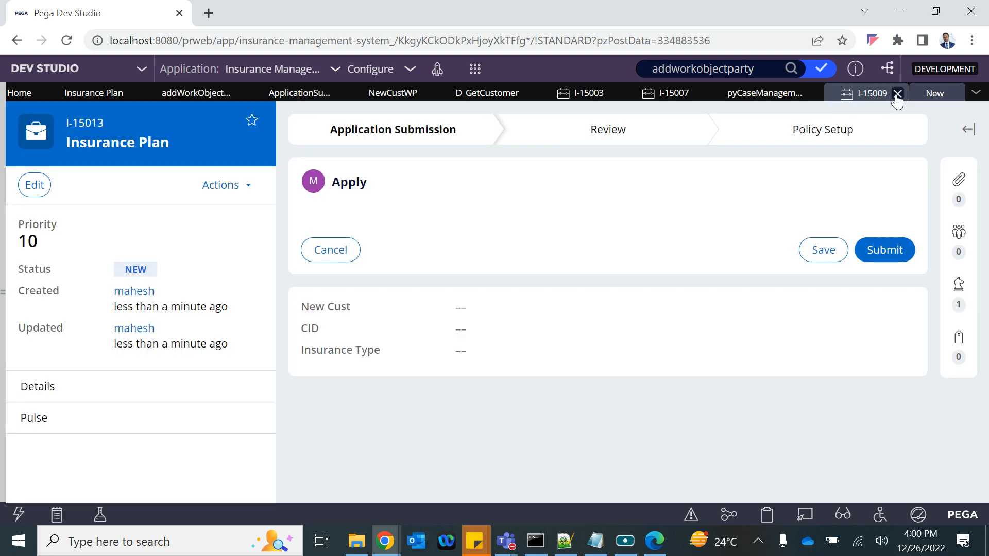
{"action": "left_click", "coordinate": [897, 95]}
{"action": "left_click", "coordinate": [342, 228]}
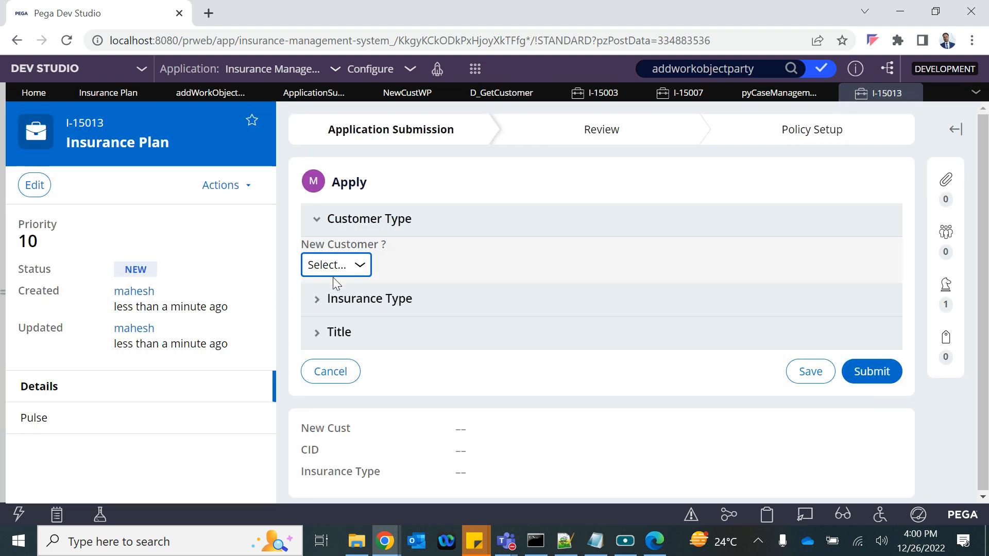
Step: Set New Customer to No, enter a short-form CID and try to submit the Apply step
{"action": "left_click", "coordinate": [344, 266]}
{"action": "left_click", "coordinate": [369, 303]}
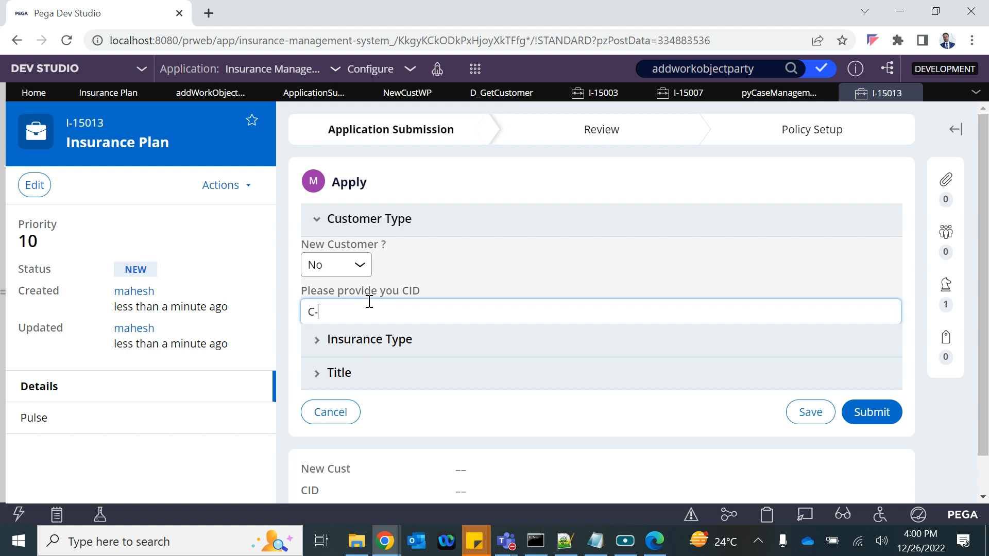
{"action": "left_click", "coordinate": [869, 427]}
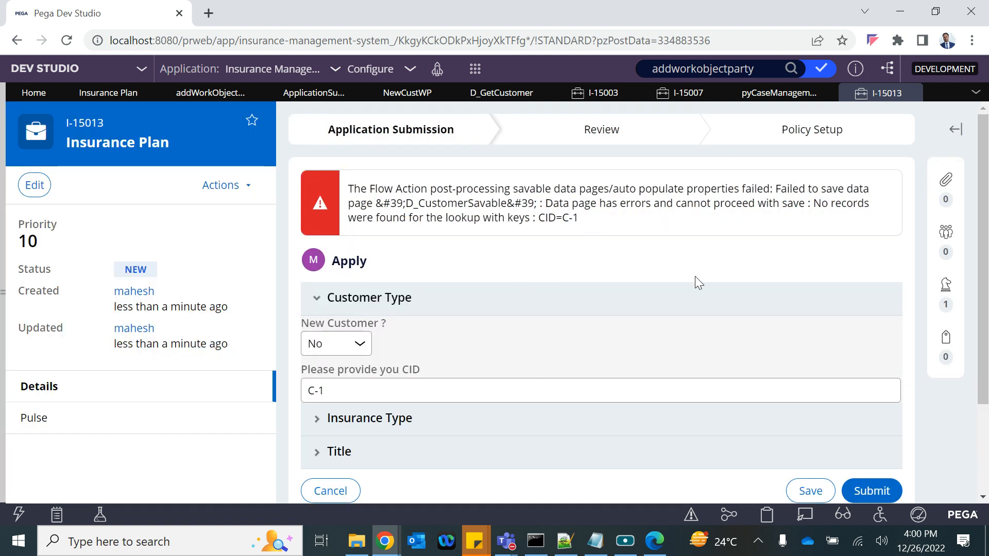
Step: Replace the CID with the full customer ID, then submit the Apply and Display duplicate cases steps
{"action": "scroll", "coordinate": [699, 283], "scroll_direction": "down", "scroll_amount": 2}
{"action": "left_click", "coordinate": [389, 274]}
{"action": "type", "text": "CUST"}
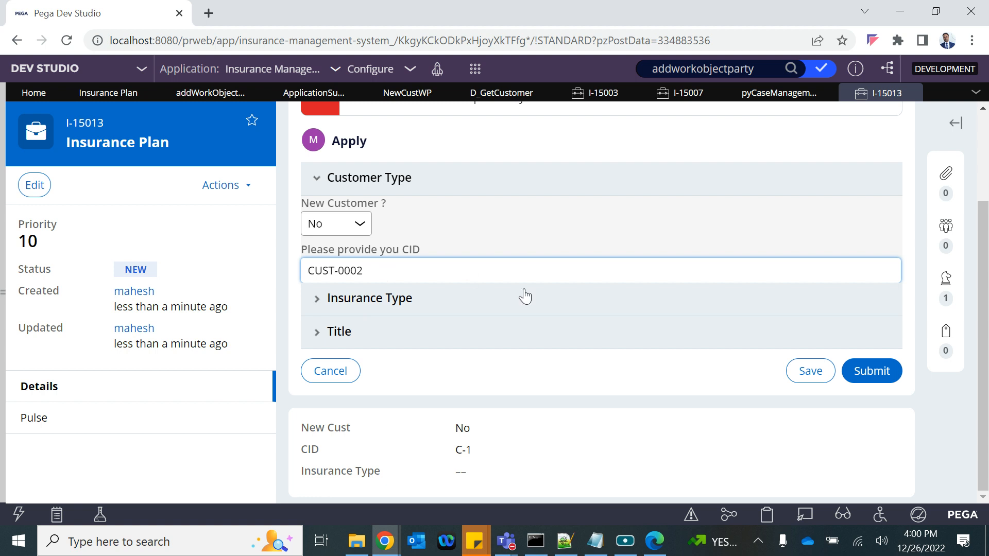
{"action": "left_click", "coordinate": [872, 375]}
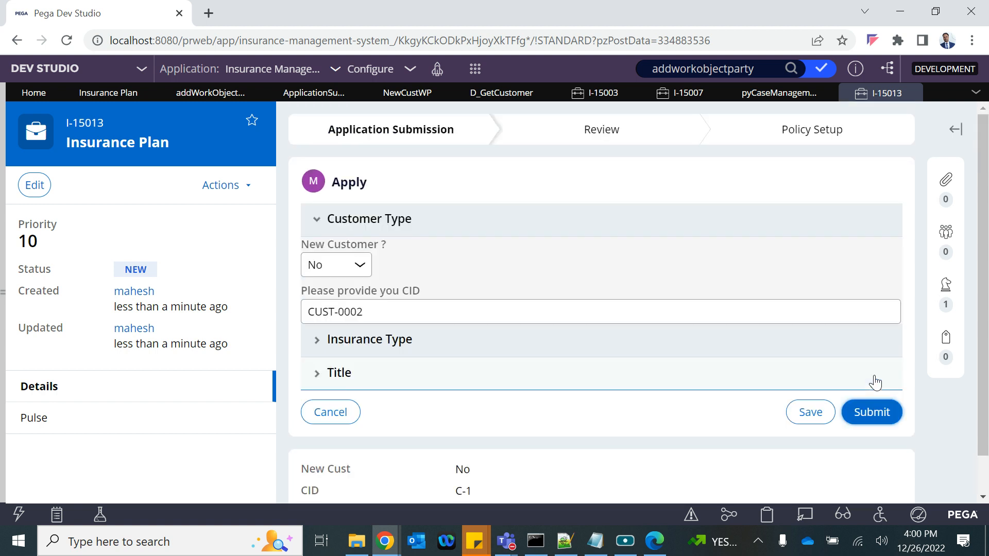
{"action": "left_click", "coordinate": [871, 409]}
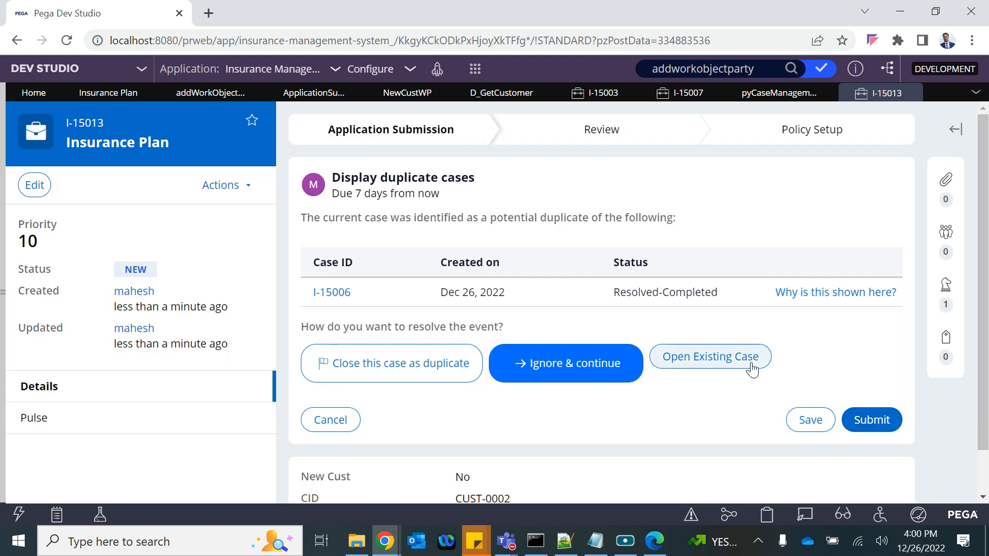
{"action": "scroll", "coordinate": [858, 418], "scroll_direction": "down", "scroll_amount": 1}
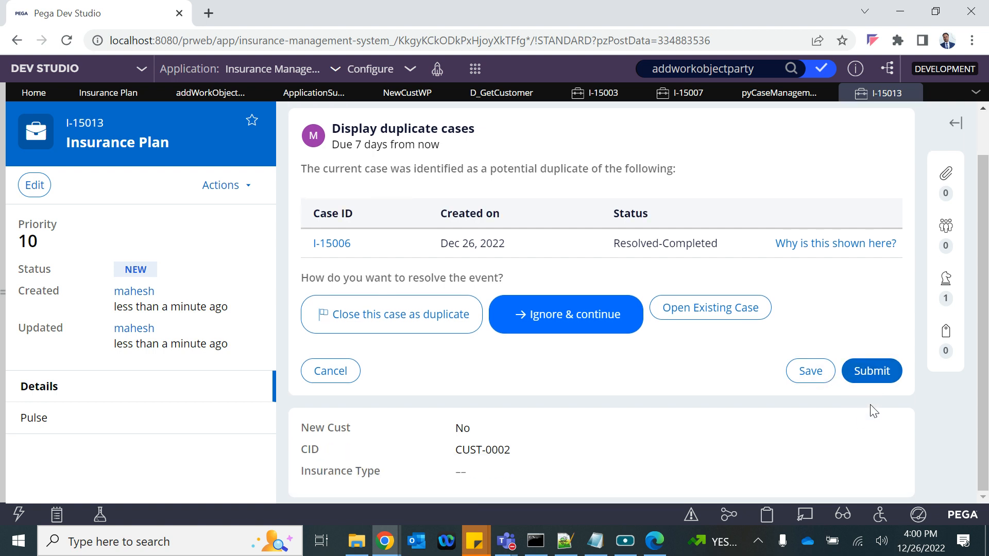
{"action": "left_click", "coordinate": [869, 372]}
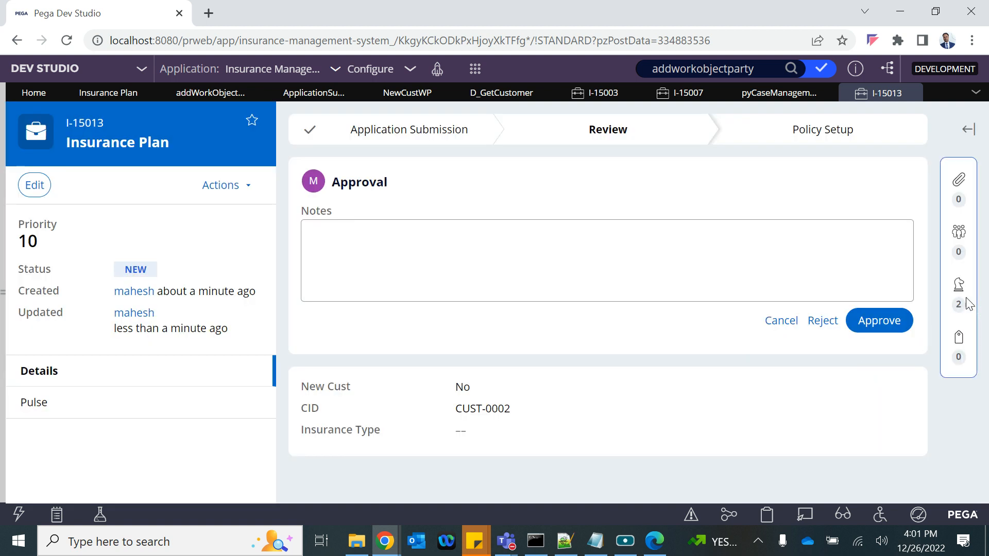
Step: View the contact details of the Customer party among the case's stakeholders
{"action": "scroll", "coordinate": [907, 417], "scroll_direction": "down", "scroll_amount": 3}
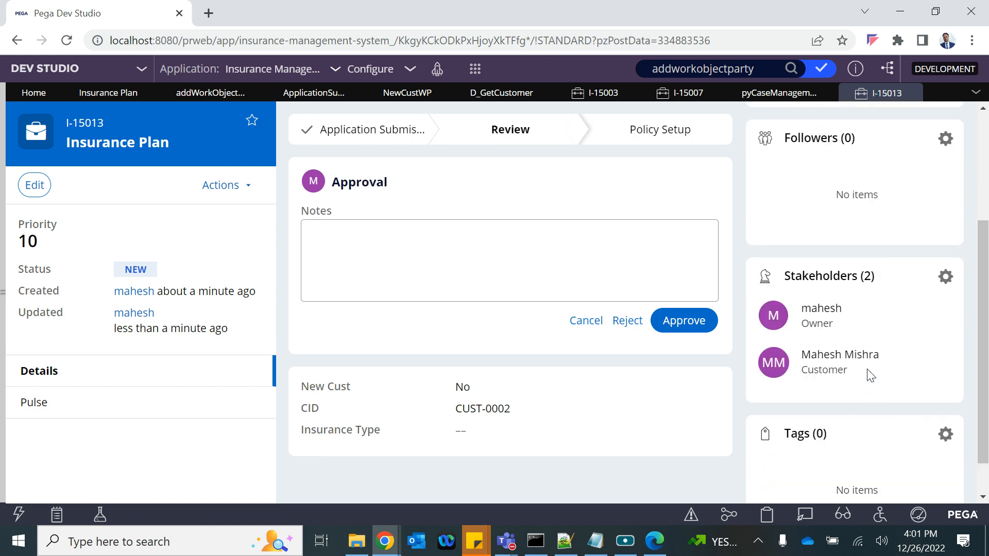
{"action": "left_click", "coordinate": [849, 360]}
{"action": "scroll", "coordinate": [802, 364], "scroll_direction": "up", "scroll_amount": 2}
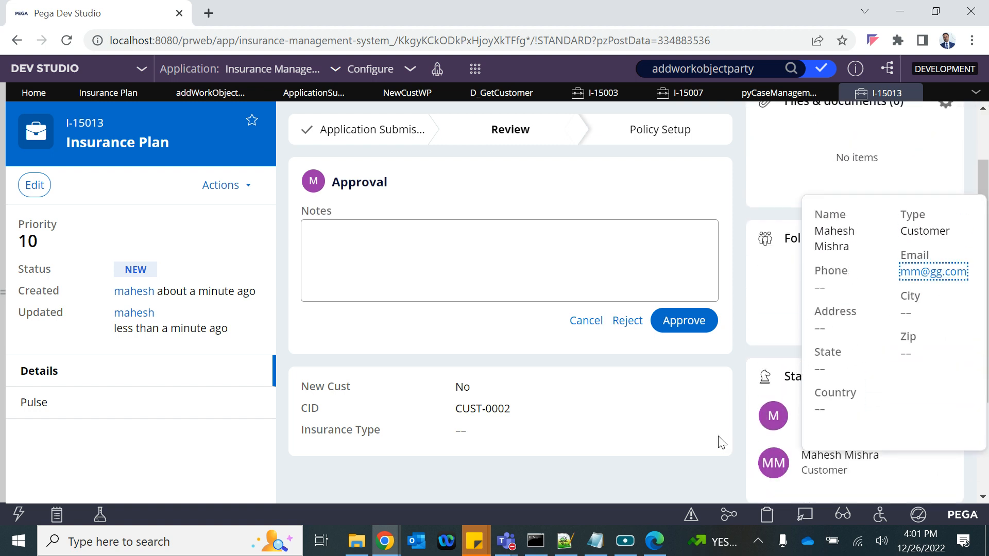
Step: Remove the Customer party while updating the case's stakeholders and open the Owner's details for editing
{"action": "left_click", "coordinate": [946, 377]}
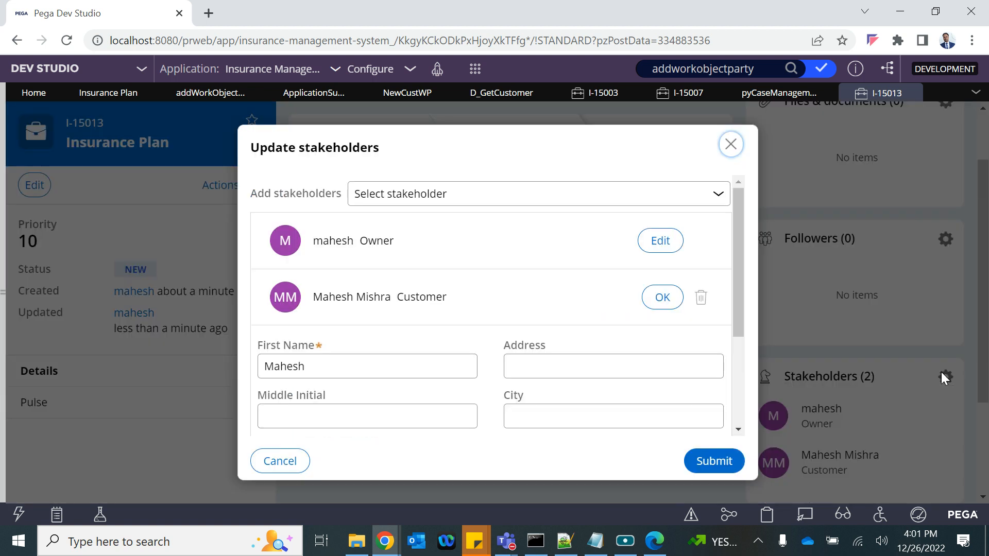
{"action": "left_click", "coordinate": [701, 299]}
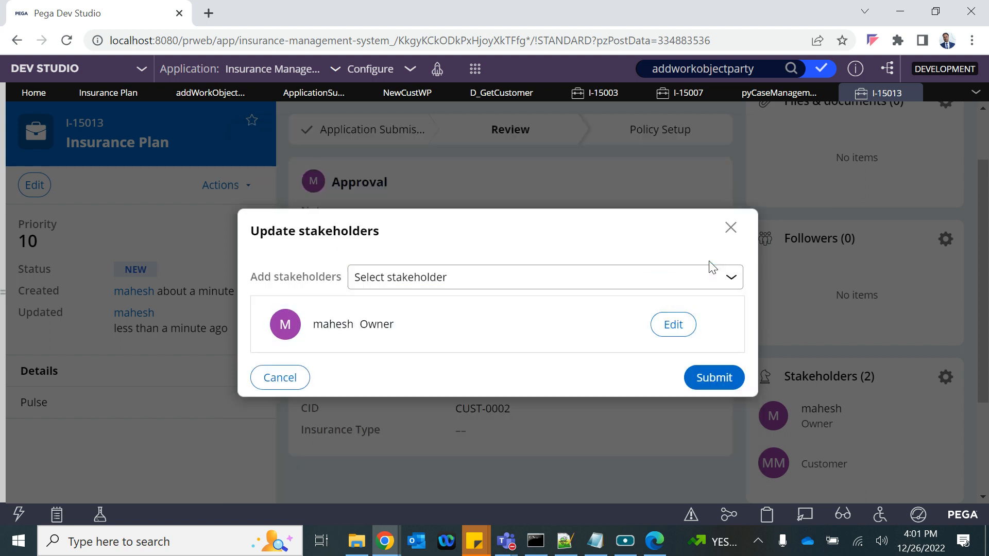
{"action": "left_click", "coordinate": [679, 327]}
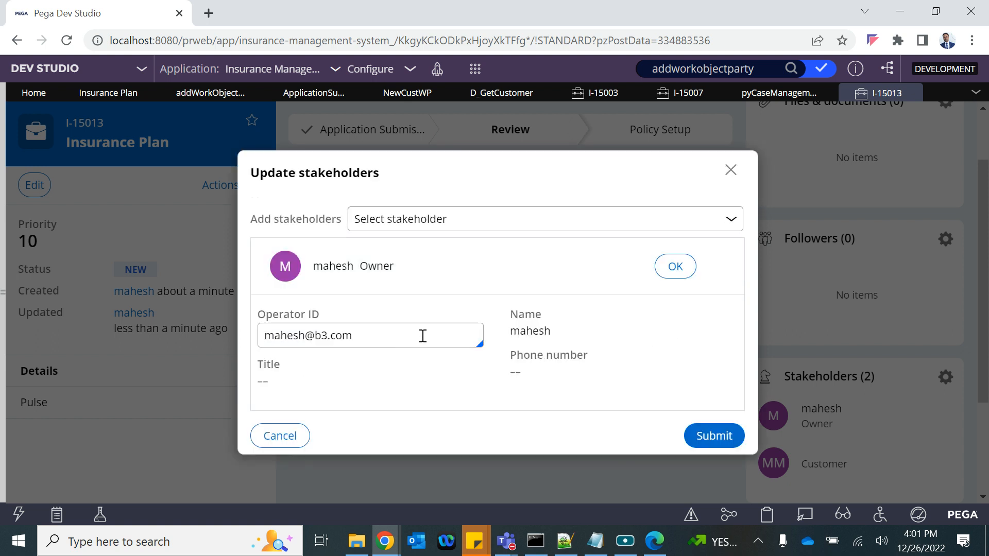
Step: Add the Customer party back to the case's stakeholders and delete it again
{"action": "left_click", "coordinate": [462, 221]}
{"action": "left_click", "coordinate": [416, 254]}
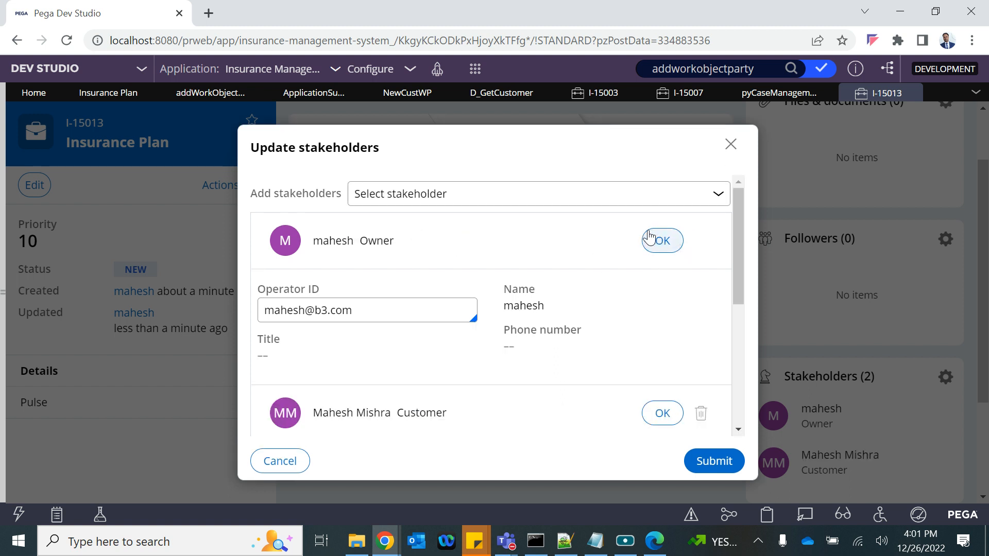
{"action": "scroll", "coordinate": [528, 268], "scroll_direction": "down", "scroll_amount": 3}
{"action": "scroll", "coordinate": [529, 268], "scroll_direction": "up", "scroll_amount": 3}
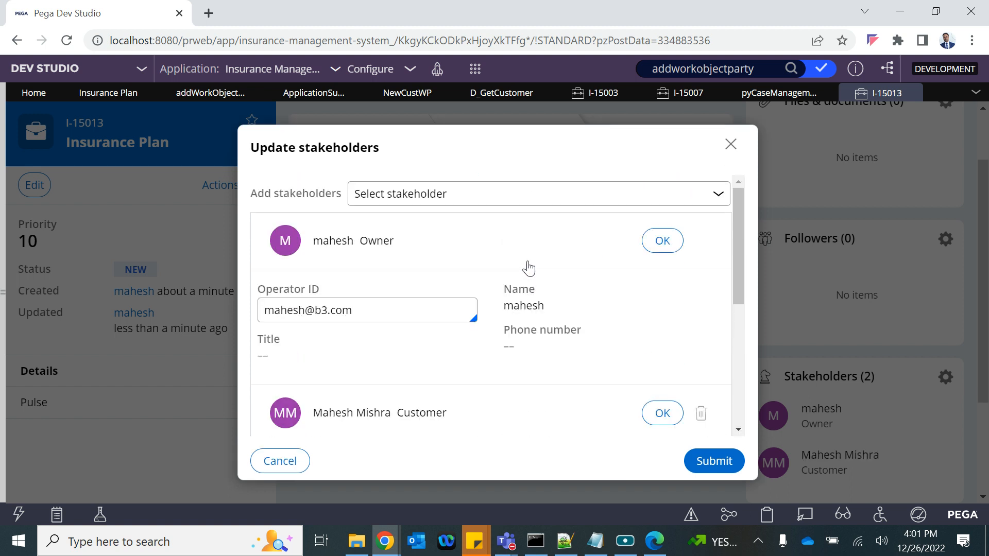
{"action": "left_click", "coordinate": [700, 413]}
{"action": "left_click", "coordinate": [675, 268]}
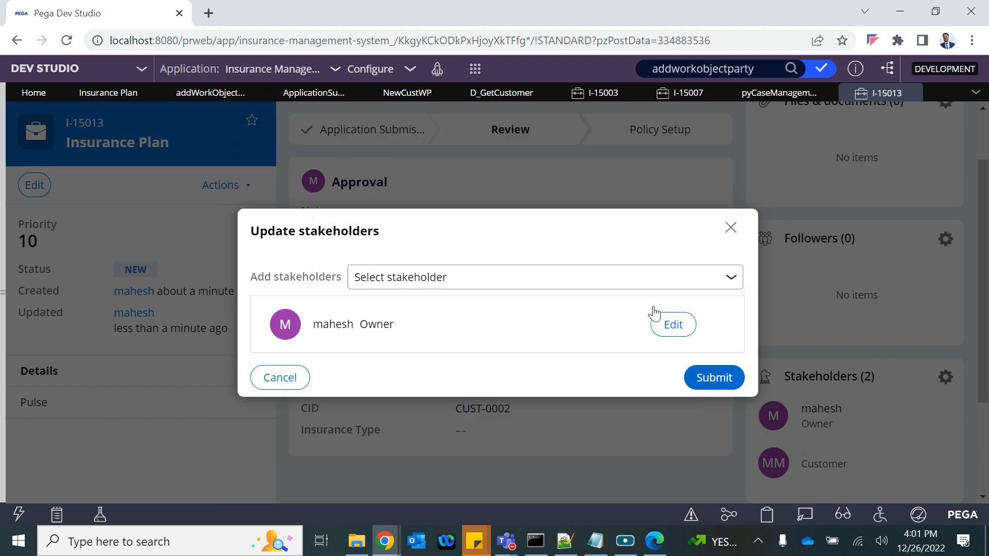
Step: Submit the updated stakeholders with only the Owner and view the Owner's contact details
{"action": "left_click", "coordinate": [304, 329]}
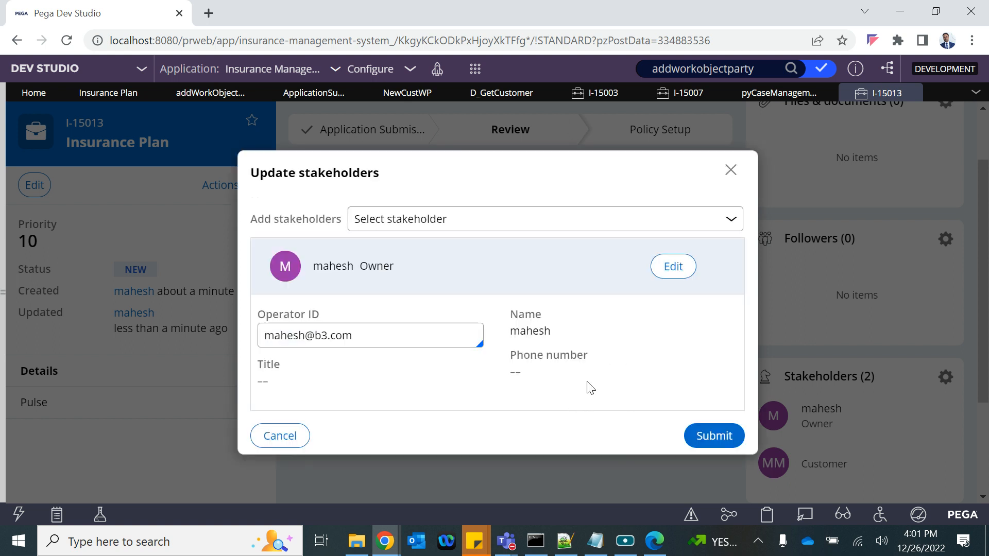
{"action": "left_click", "coordinate": [708, 439]}
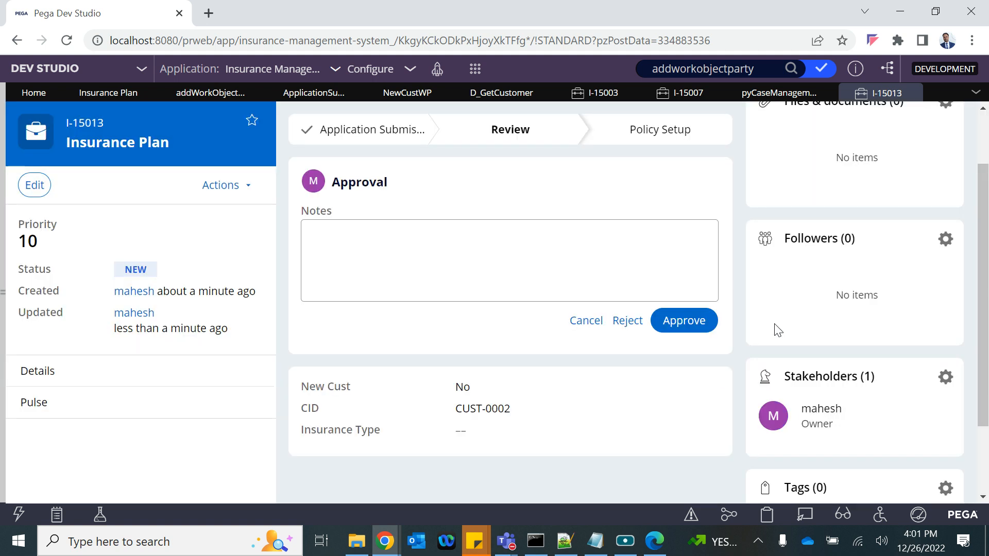
{"action": "scroll", "coordinate": [774, 324], "scroll_direction": "down", "scroll_amount": 2}
{"action": "scroll", "coordinate": [763, 112], "scroll_direction": "up", "scroll_amount": 3}
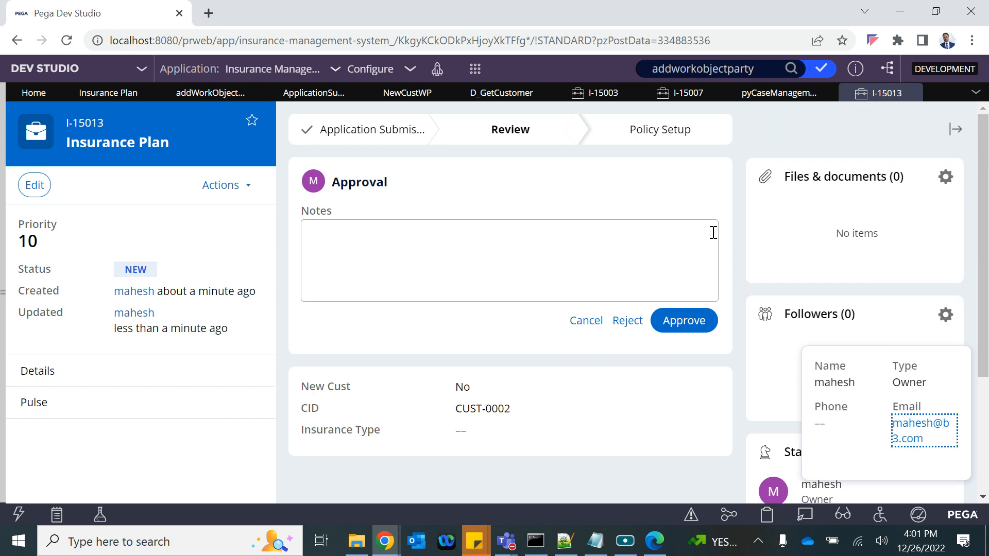
Step: Approve the first two Get Approval assignments of case I-15013 and close the case
{"action": "left_click", "coordinate": [683, 335]}
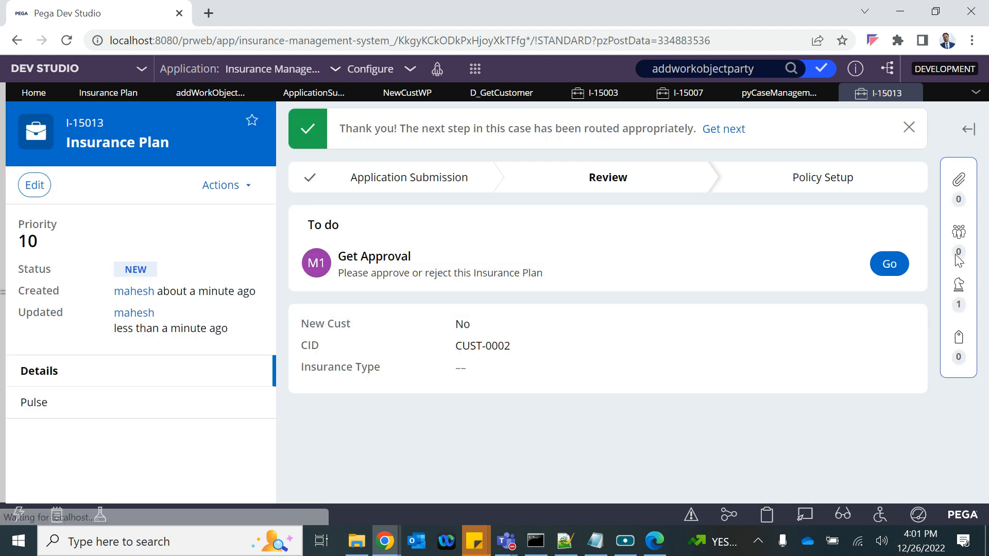
{"action": "left_click", "coordinate": [895, 266]}
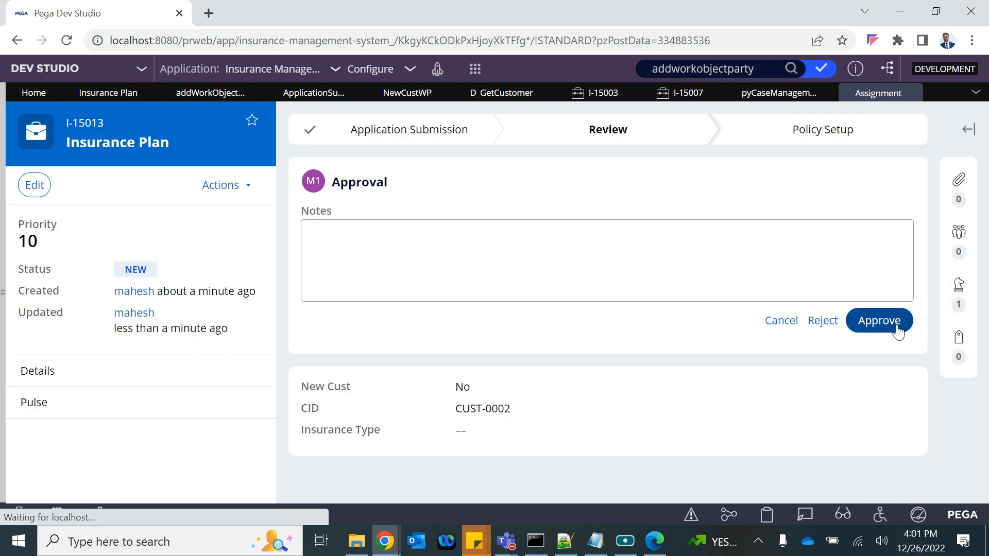
{"action": "left_click", "coordinate": [894, 325]}
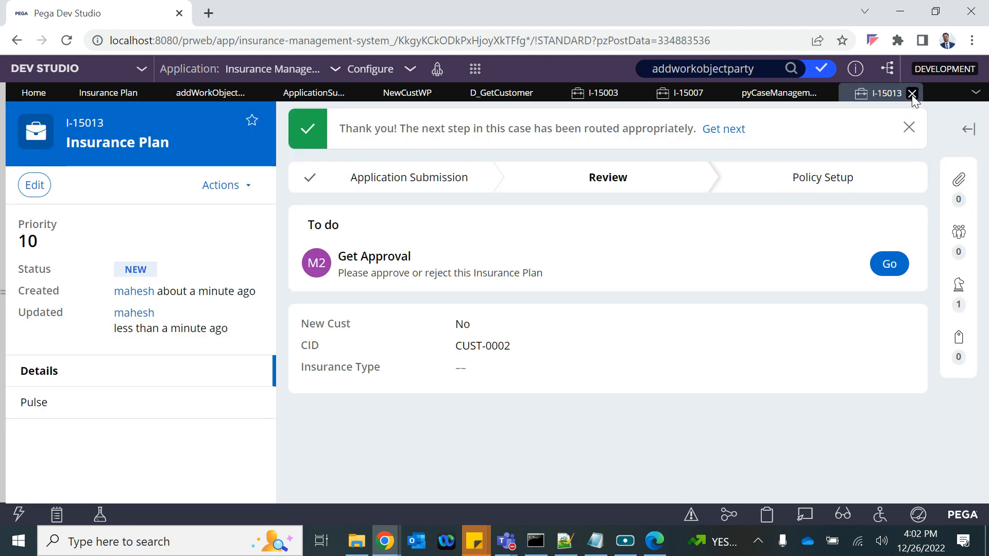
{"action": "left_click", "coordinate": [912, 94]}
Step: Refresh the pyCaseManagementDefault work parties rule to check its VOE and Required settings
{"action": "left_click", "coordinate": [778, 93]}
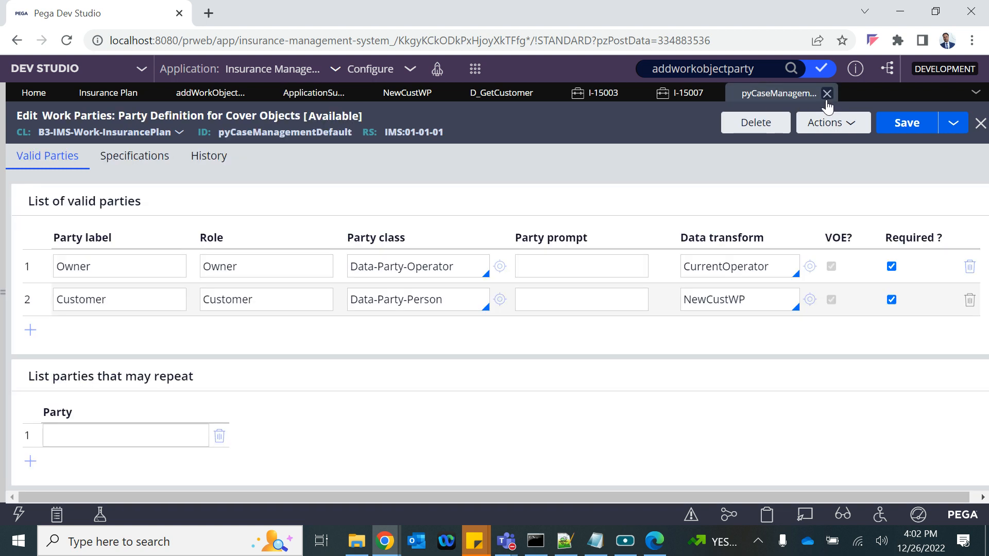
{"action": "left_click", "coordinate": [824, 124]}
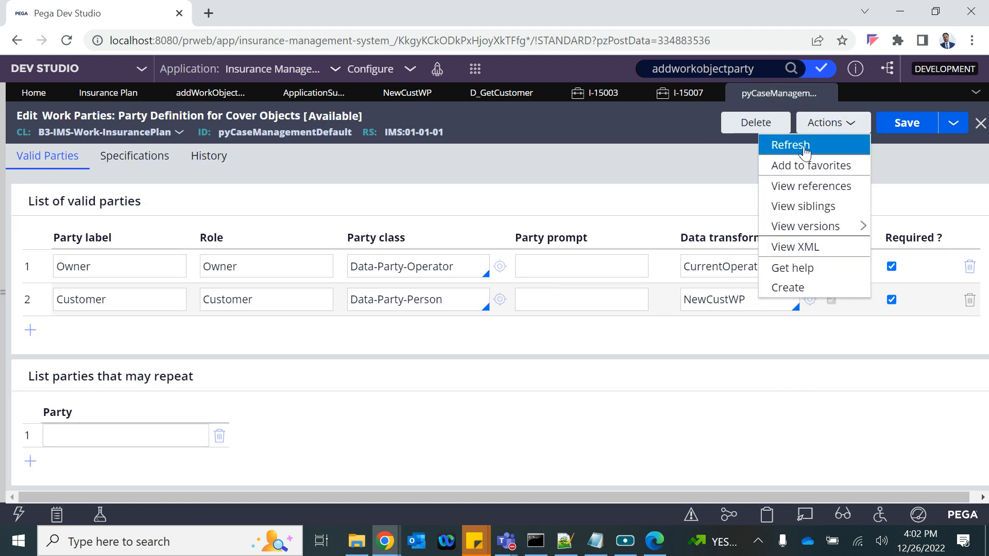
{"action": "left_click", "coordinate": [803, 146]}
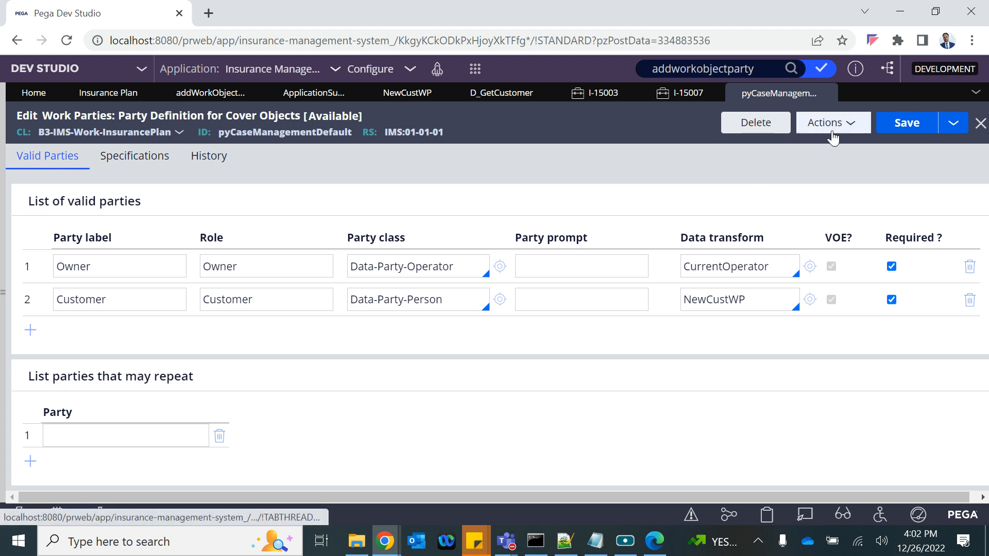
Step: Close the remaining open rules and cases, keeping only the Insurance Plan case type open
{"action": "left_click", "coordinate": [826, 93]}
{"action": "left_click", "coordinate": [713, 93]}
{"action": "left_click", "coordinate": [630, 93]}
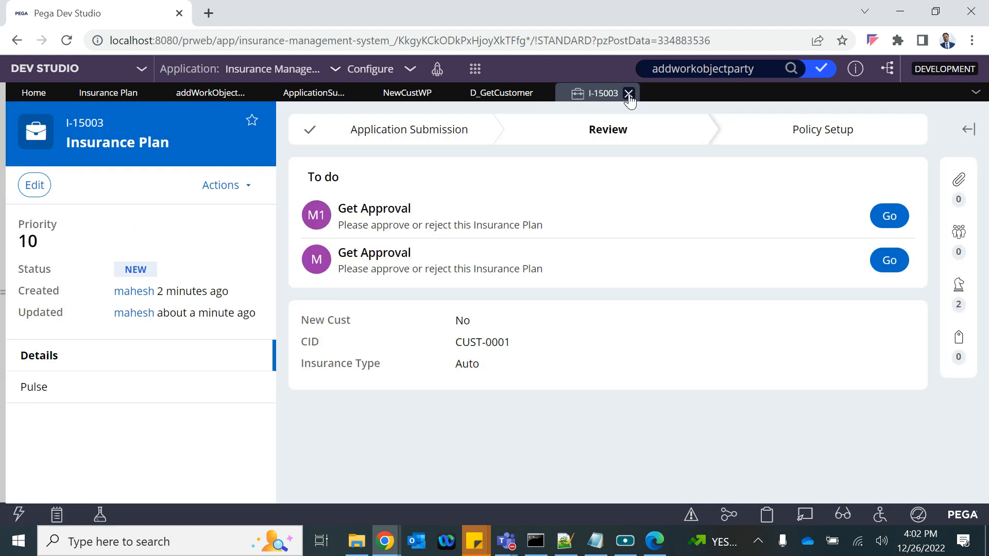
{"action": "left_click", "coordinate": [517, 98]}
{"action": "left_click", "coordinate": [544, 94]}
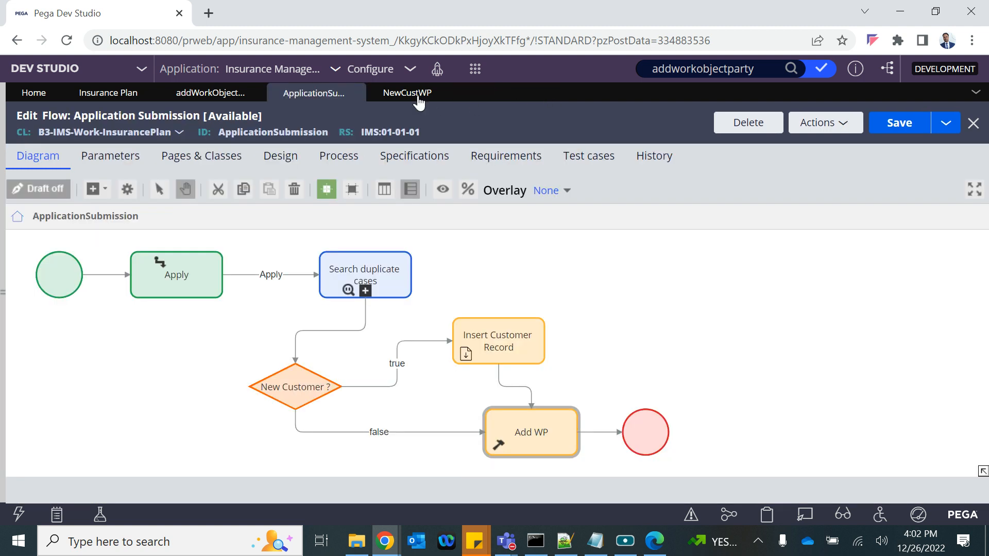
{"action": "left_click", "coordinate": [424, 97]}
{"action": "left_click", "coordinate": [442, 93]}
{"action": "left_click", "coordinate": [355, 94]}
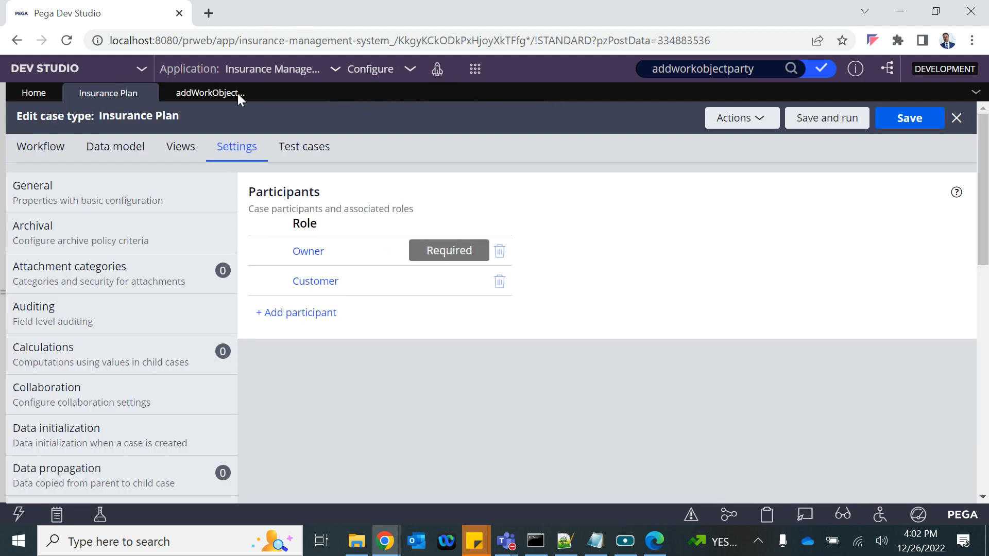
{"action": "left_click", "coordinate": [252, 98]}
{"action": "left_click", "coordinate": [254, 94]}
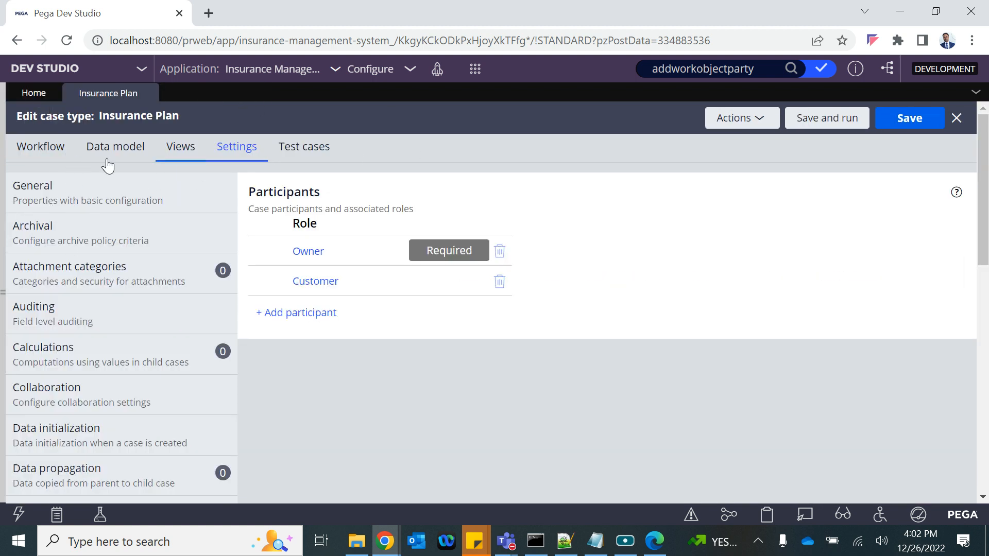
Step: Examine the stages and steps in the Insurance Plan case type's workflow life cycle
{"action": "left_click", "coordinate": [32, 154]}
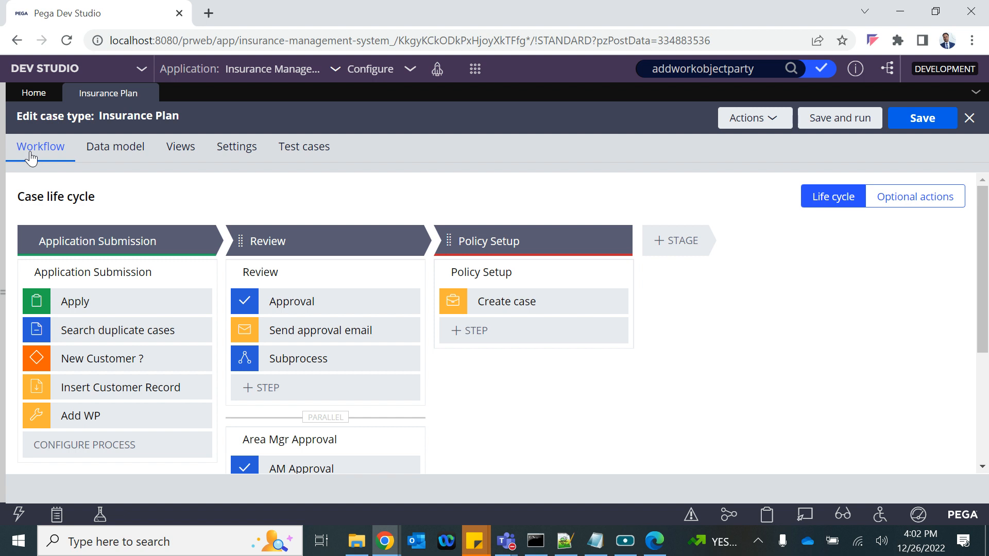
{"action": "scroll", "coordinate": [611, 273], "scroll_direction": "down", "scroll_amount": 2}
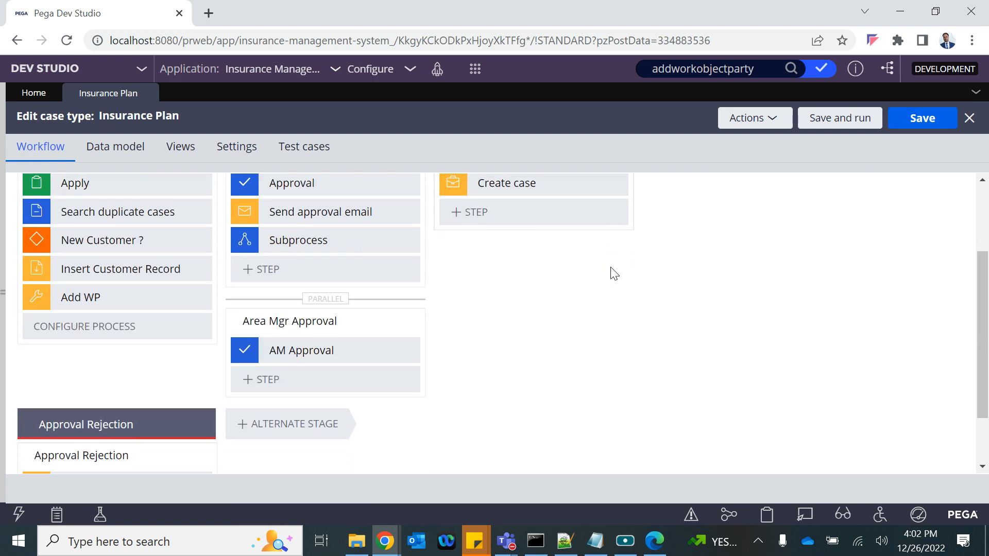
{"action": "scroll", "coordinate": [611, 274], "scroll_direction": "up", "scroll_amount": 2}
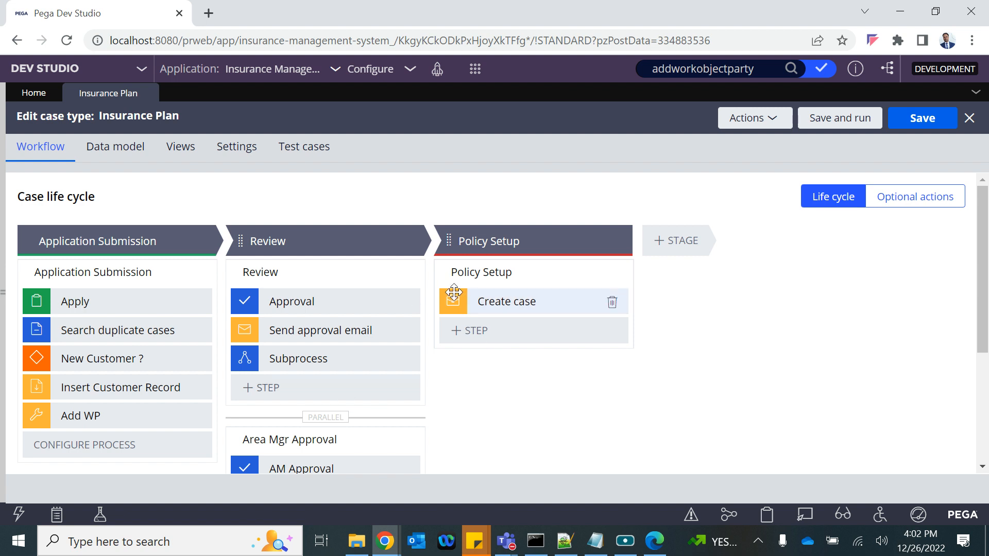
{"action": "scroll", "coordinate": [504, 449], "scroll_direction": "down", "scroll_amount": 2}
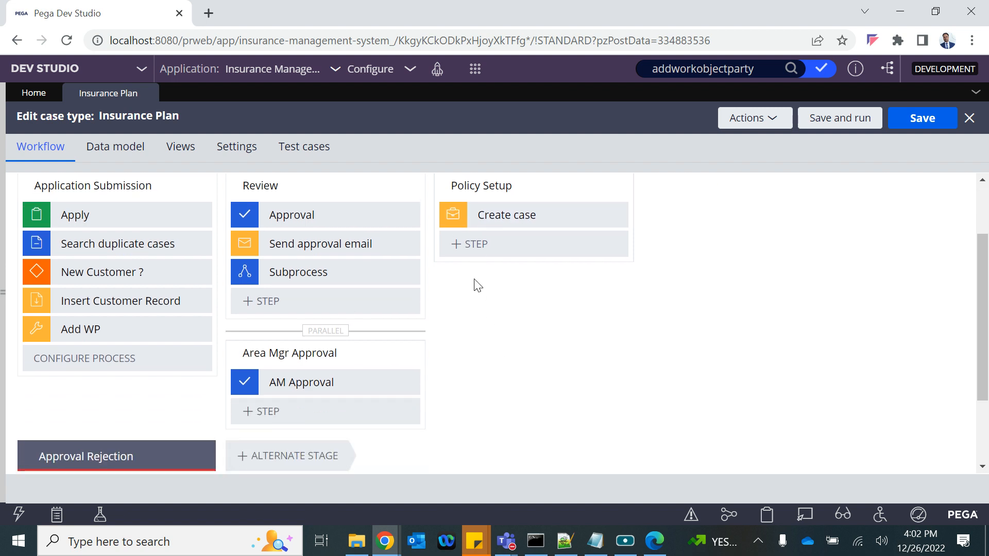
{"action": "scroll", "coordinate": [327, 265], "scroll_direction": "up", "scroll_amount": 1}
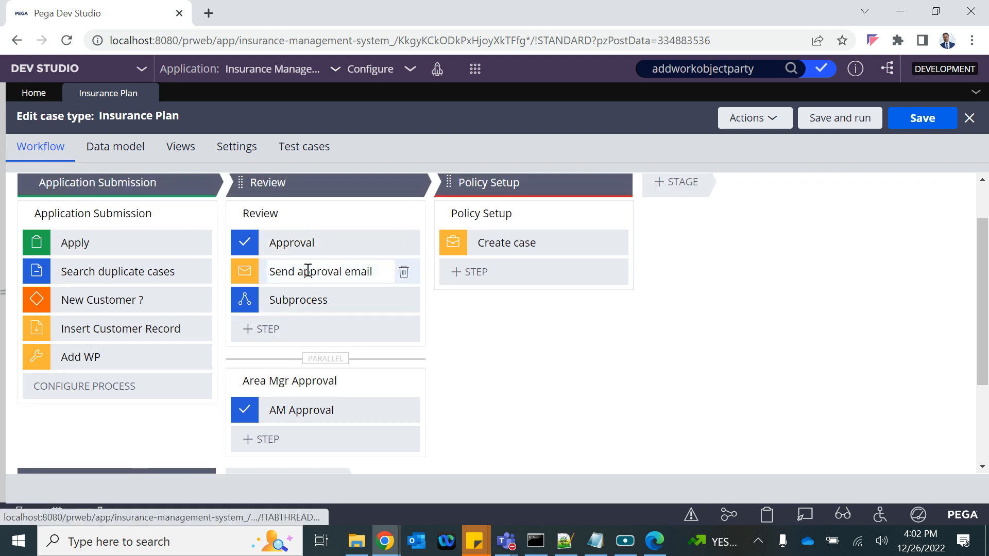
Step: Set the recipient of the Send approval email step in the Review process to the Customer participant
{"action": "left_click", "coordinate": [308, 270]}
{"action": "left_click", "coordinate": [338, 242]}
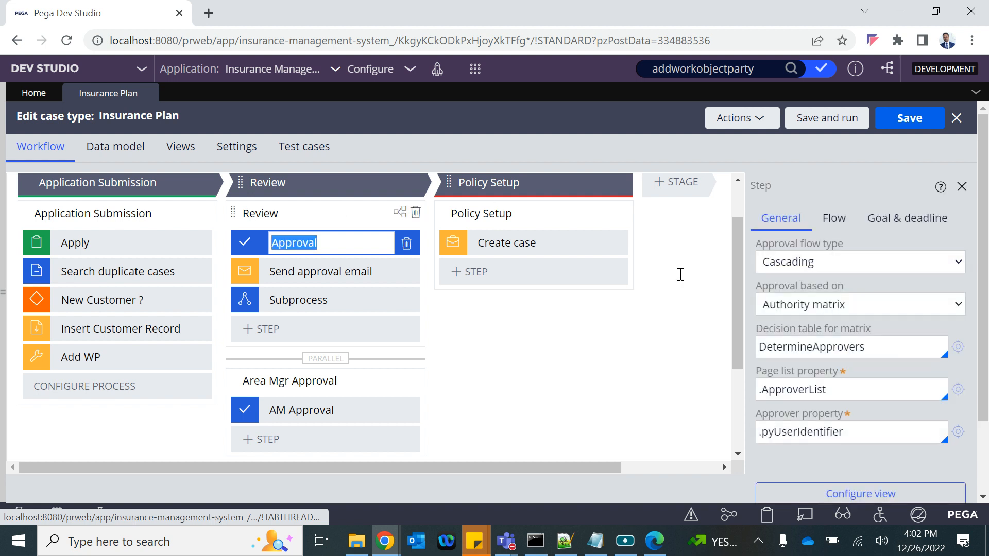
{"action": "left_click", "coordinate": [340, 213]}
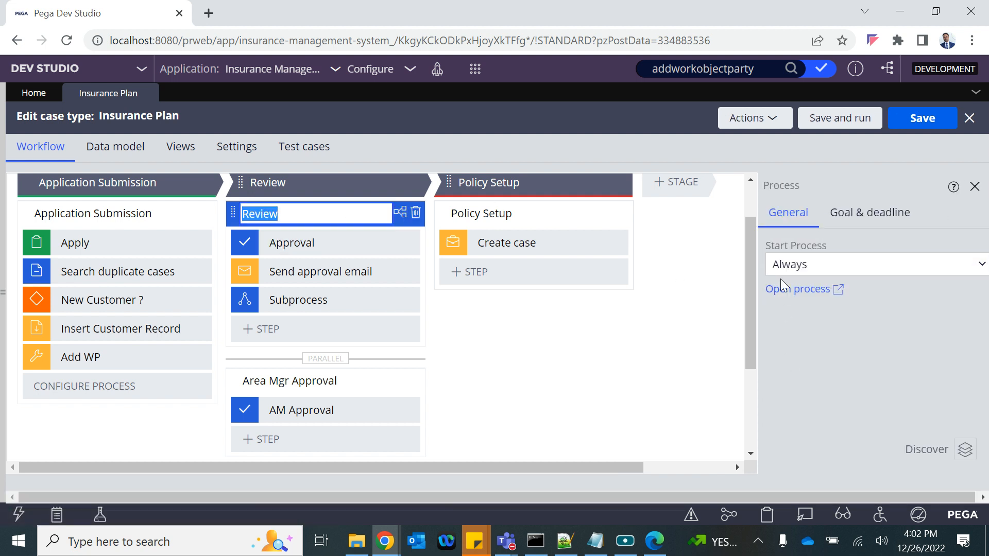
{"action": "left_click", "coordinate": [303, 272]}
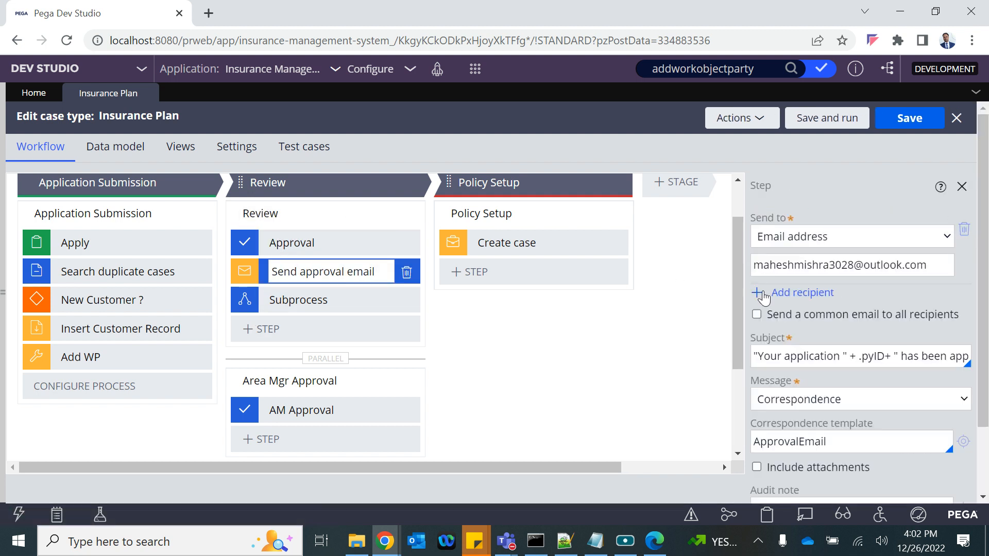
{"action": "scroll", "coordinate": [798, 412], "scroll_direction": "down", "scroll_amount": 2}
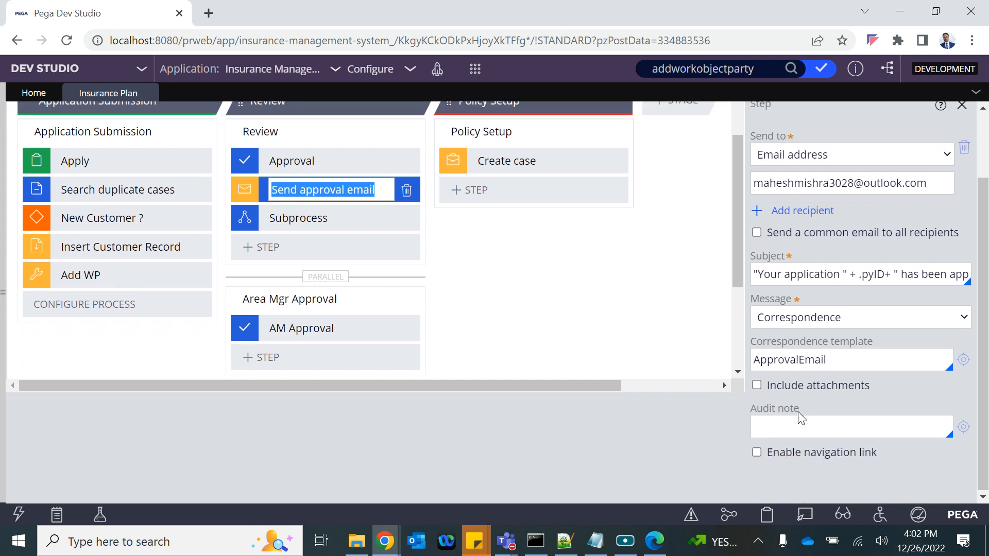
{"action": "left_click", "coordinate": [816, 202]}
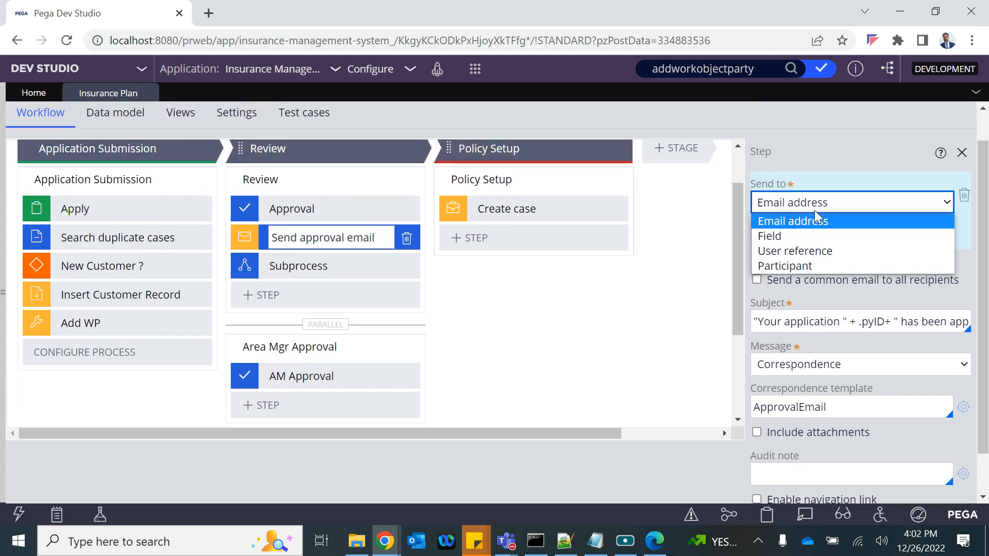
{"action": "left_click", "coordinate": [790, 263]}
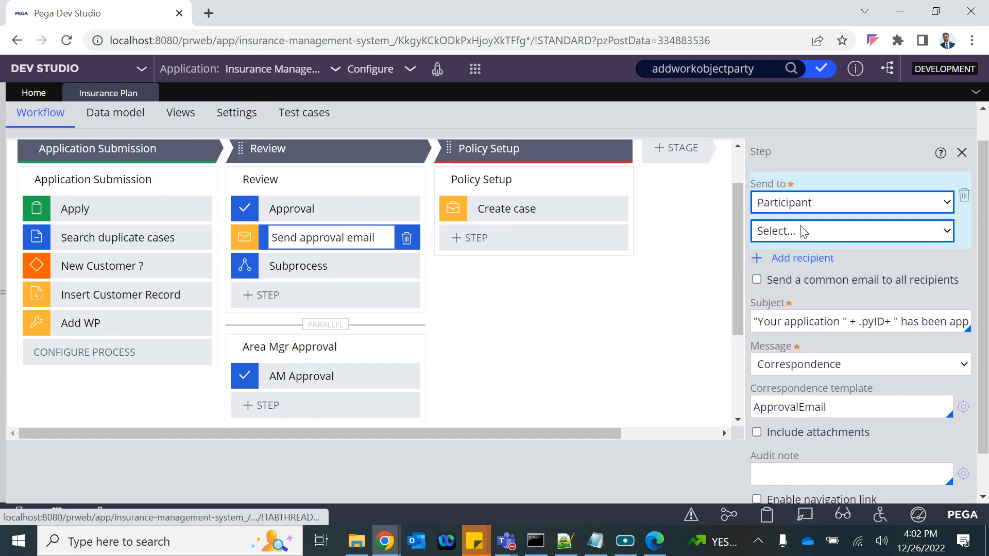
{"action": "left_click", "coordinate": [803, 231]}
{"action": "left_click", "coordinate": [791, 280]}
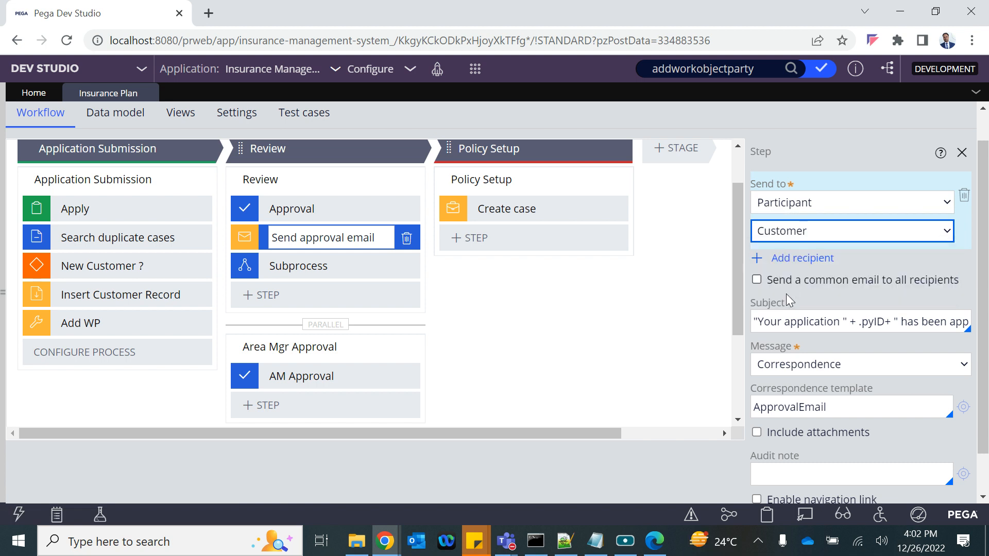
Step: Try to save the Insurance Plan case type and refresh its record
{"action": "scroll", "coordinate": [692, 329], "scroll_direction": "up", "scroll_amount": 3}
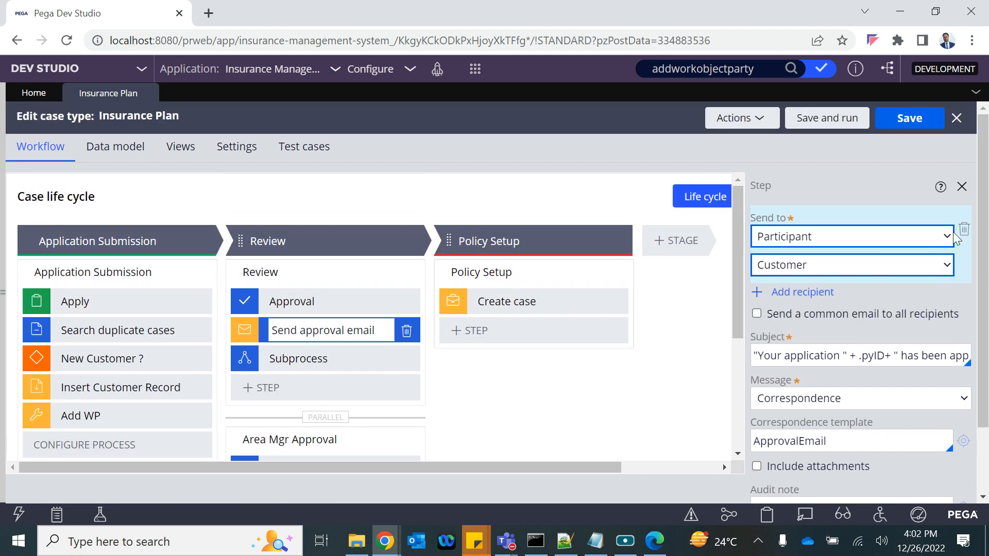
{"action": "left_click", "coordinate": [899, 122]}
{"action": "left_click", "coordinate": [802, 380]}
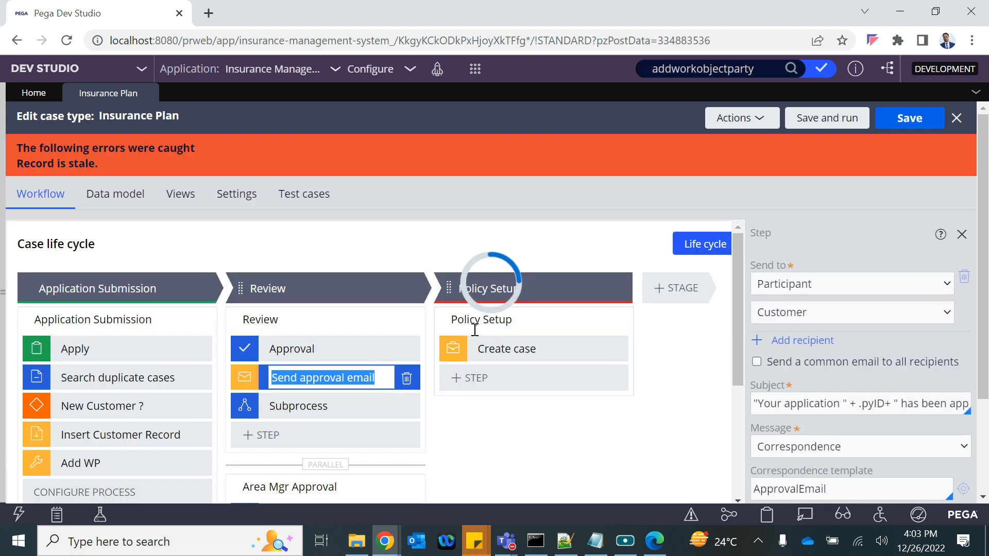
{"action": "left_click", "coordinate": [773, 126]}
{"action": "left_click", "coordinate": [713, 179]}
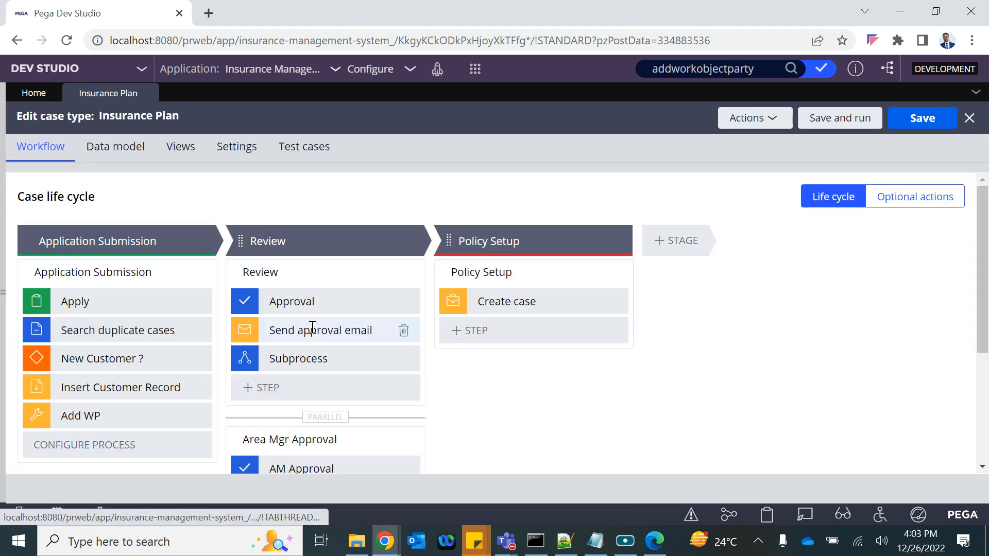
Step: Check that the Send approval email step goes to the Customer participant and save the case type
{"action": "left_click", "coordinate": [312, 327]}
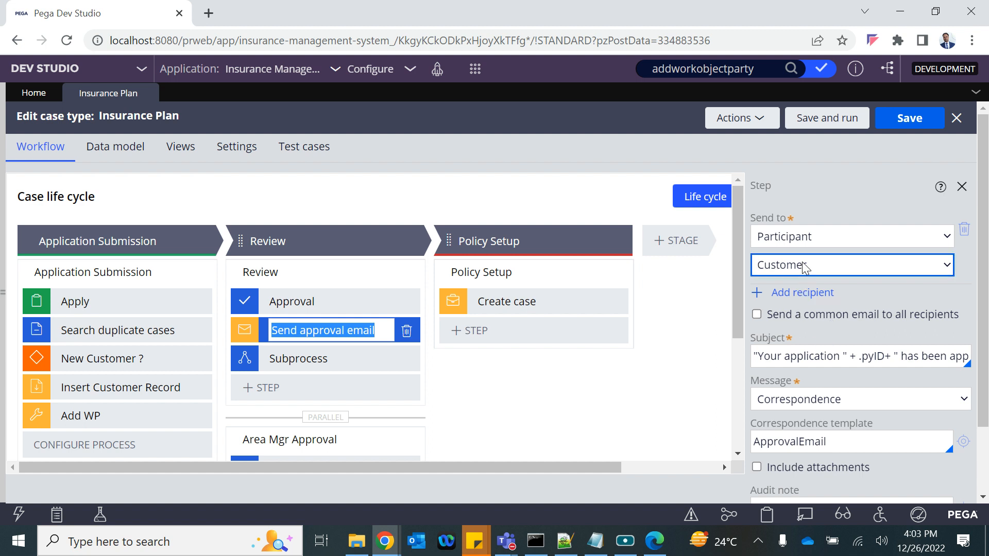
{"action": "left_click", "coordinate": [805, 267]}
{"action": "left_click", "coordinate": [828, 162]}
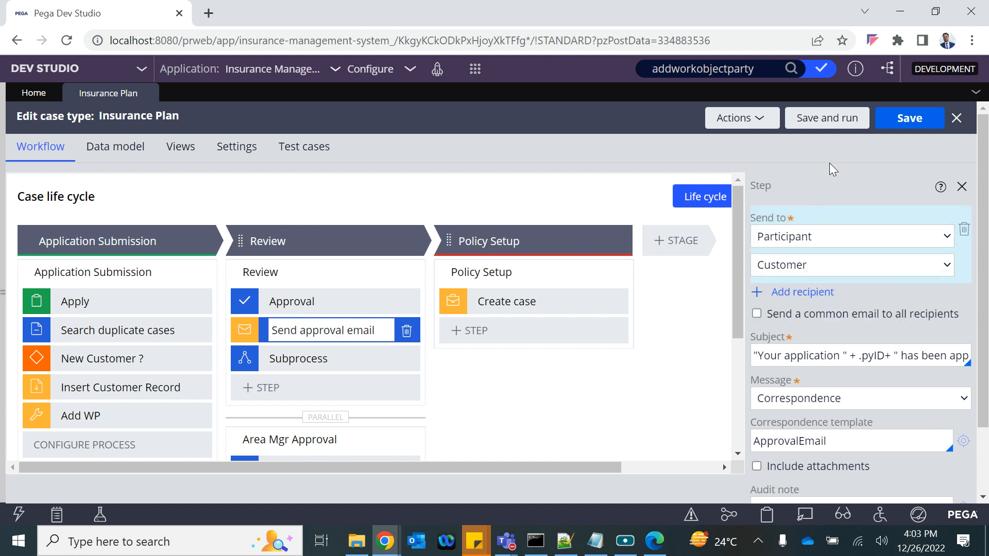
{"action": "scroll", "coordinate": [867, 194], "scroll_direction": "down", "scroll_amount": 2}
{"action": "scroll", "coordinate": [868, 193], "scroll_direction": "up", "scroll_amount": 2}
{"action": "left_click", "coordinate": [908, 125]}
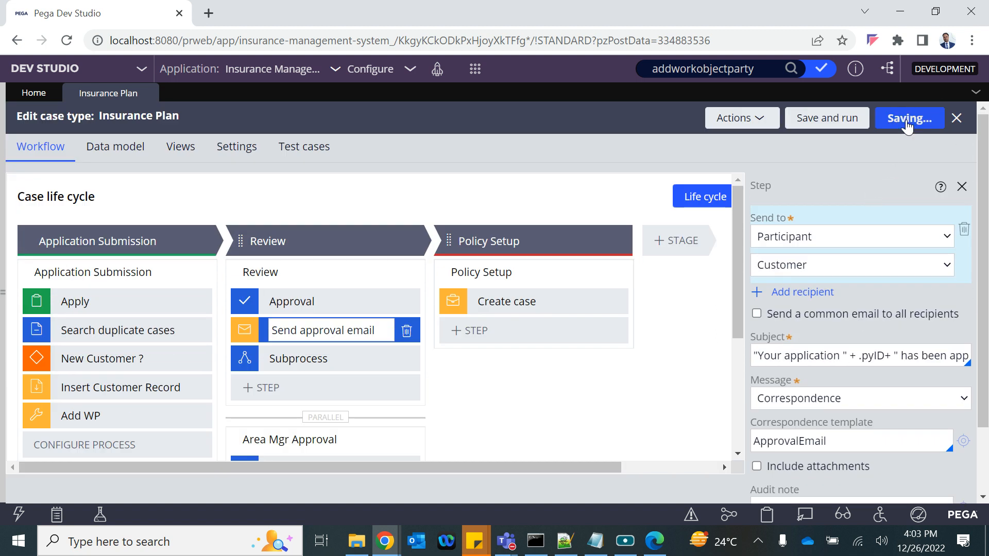
Step: Review the participant choices available as recipient of the Send approval email step
{"action": "left_click", "coordinate": [338, 339]}
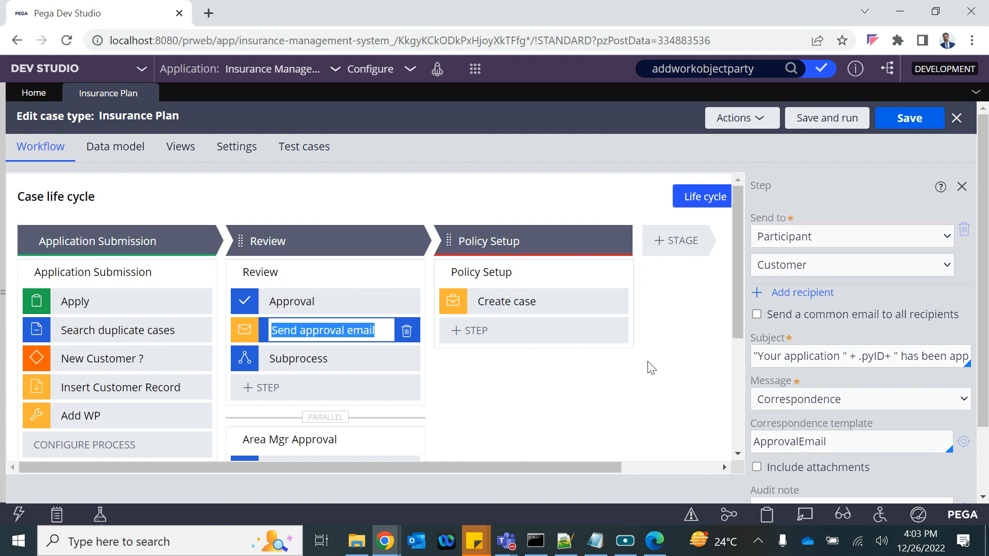
{"action": "left_click", "coordinate": [822, 265]}
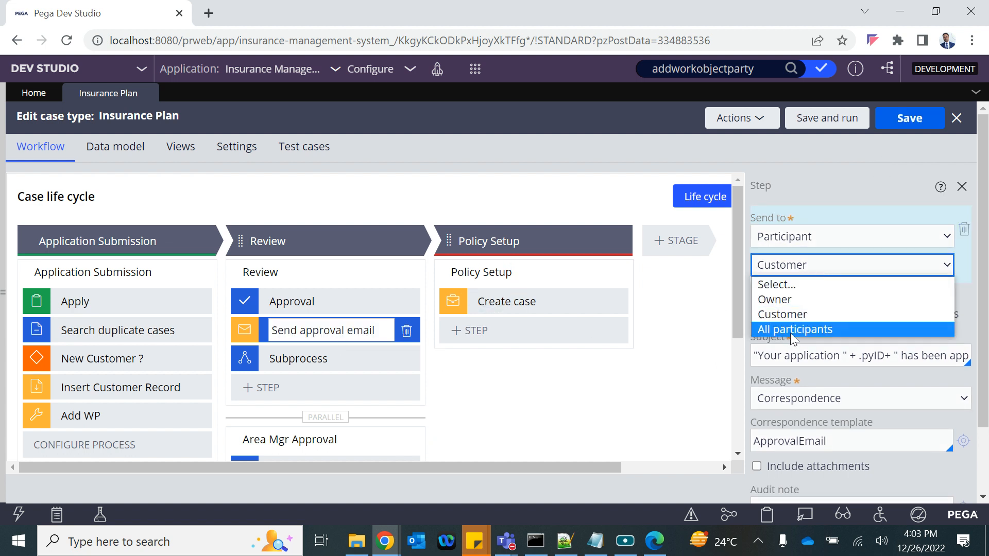
{"action": "left_click", "coordinate": [791, 187]}
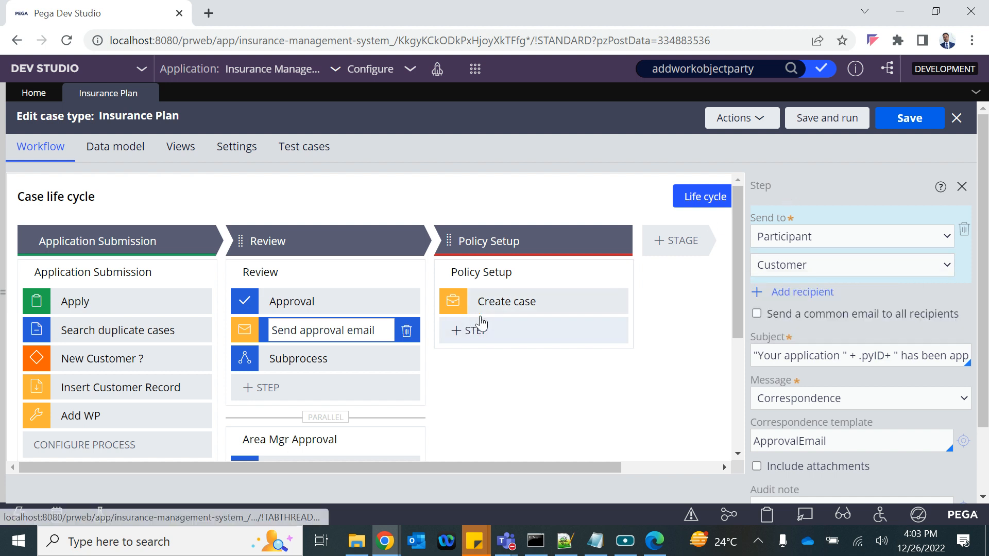
Step: Add a Collect information step named Demo Step to the Policy Setup process
{"action": "left_click", "coordinate": [484, 333]}
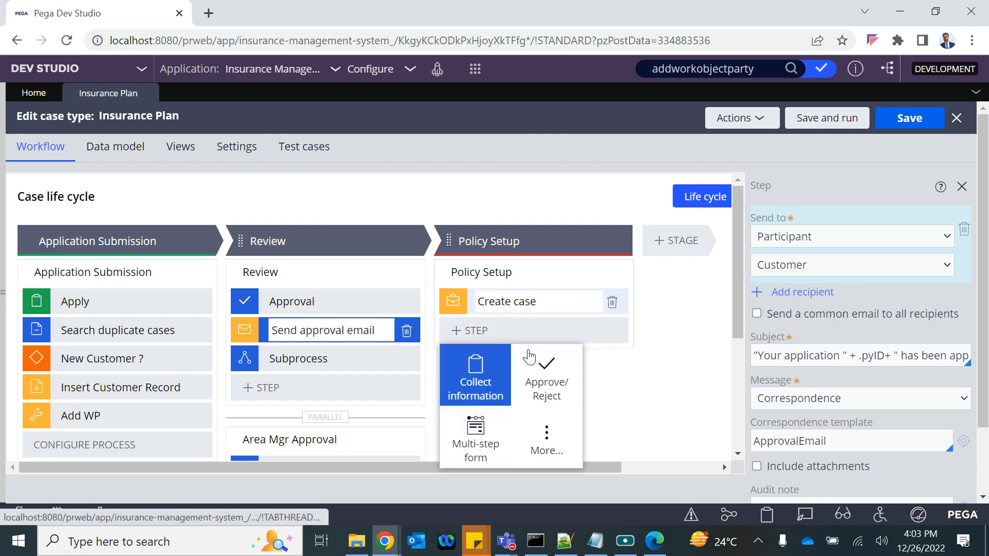
{"action": "left_click", "coordinate": [487, 390]}
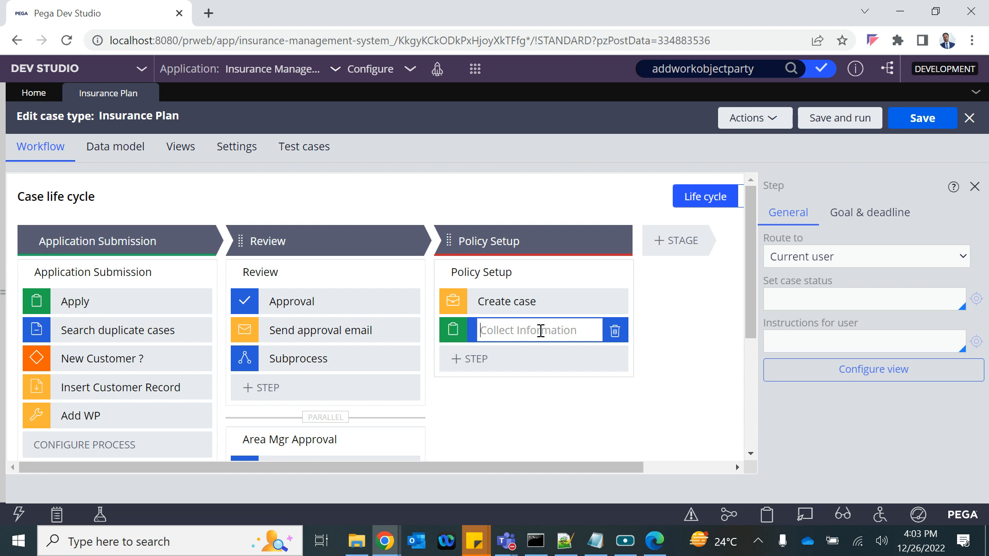
{"action": "type", "text": "Demo Step"}
Step: Route Demo Step to a specific user, using the Owner participant, and save the case type
{"action": "left_click", "coordinate": [821, 257]}
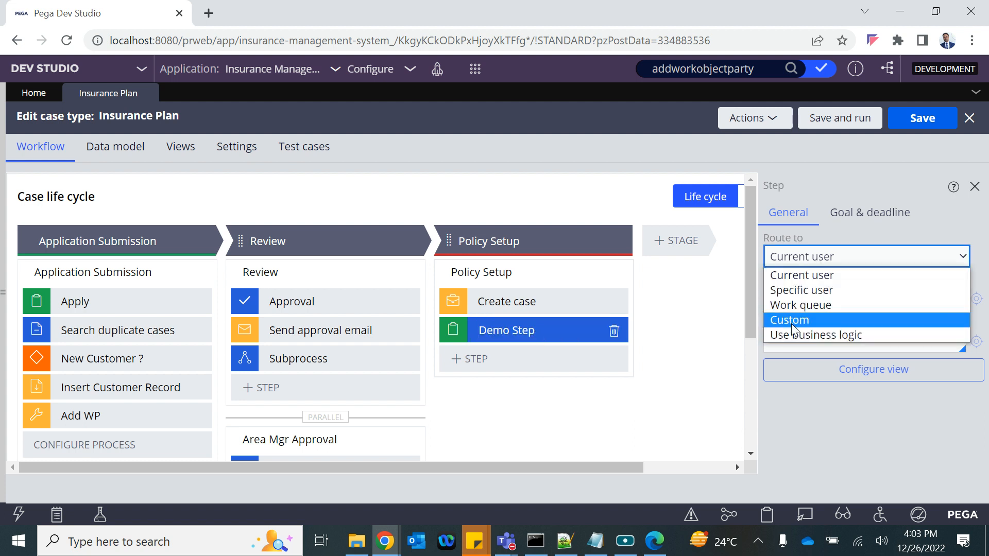
{"action": "left_click", "coordinate": [802, 276]}
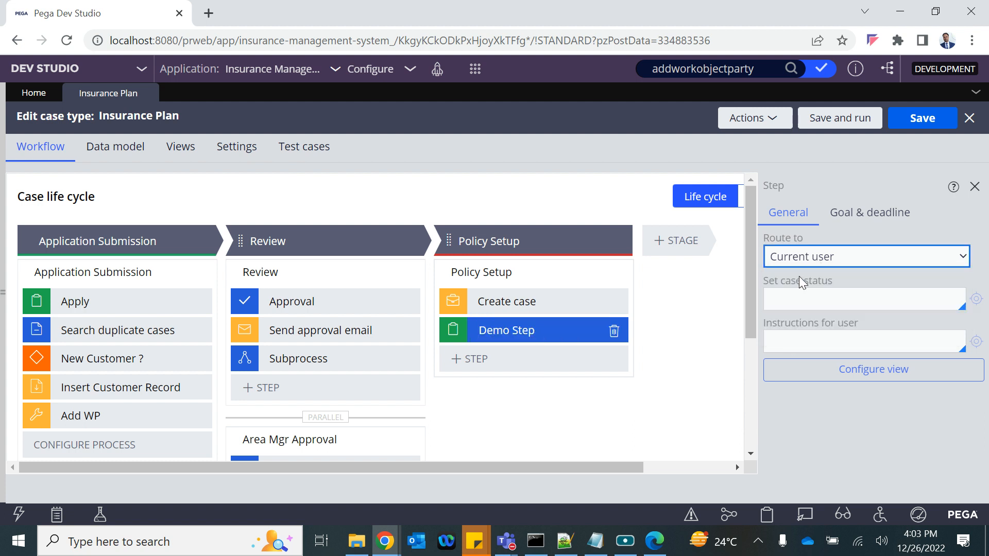
{"action": "left_click", "coordinate": [814, 263]}
{"action": "left_click", "coordinate": [796, 290]}
{"action": "left_click", "coordinate": [799, 287]}
{"action": "left_click", "coordinate": [787, 345]}
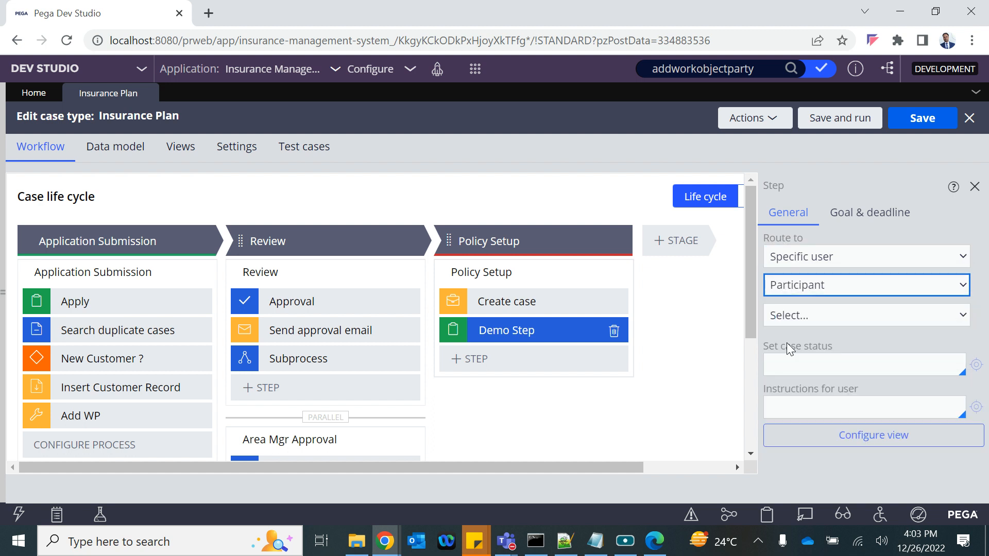
{"action": "left_click", "coordinate": [805, 314]}
{"action": "left_click", "coordinate": [793, 348]}
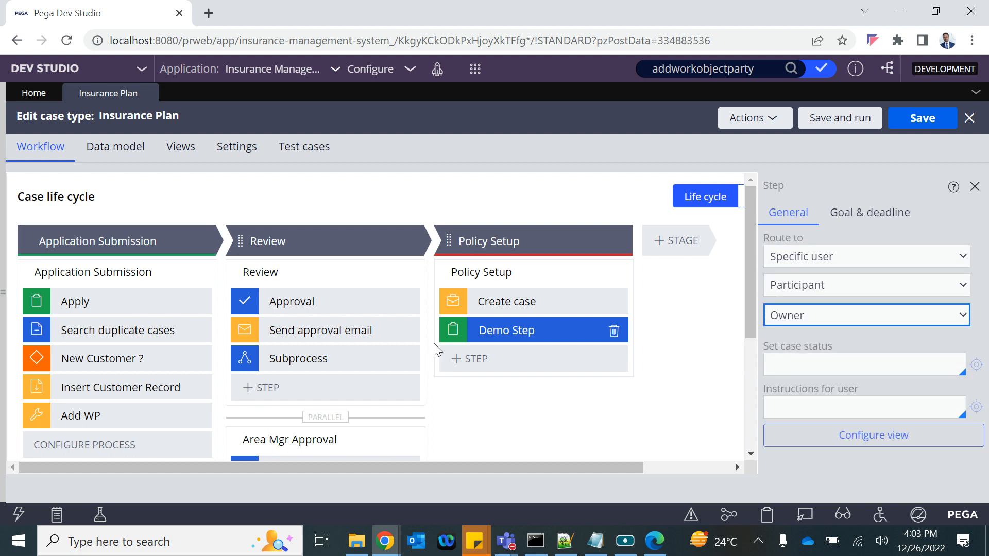
{"action": "left_click", "coordinate": [933, 127]}
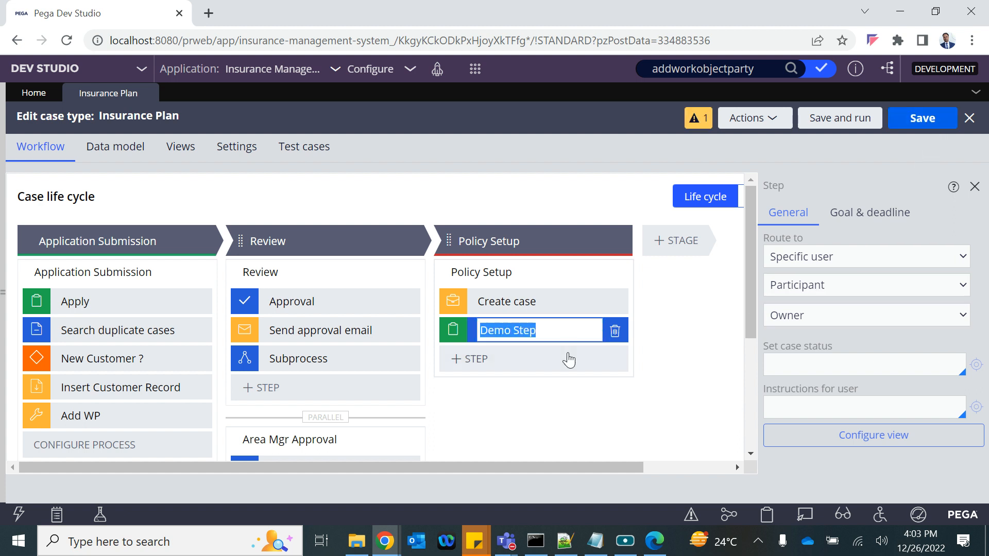
Step: Submit the view configuration of Demo Step and save the case type
{"action": "right_click", "coordinate": [864, 443]}
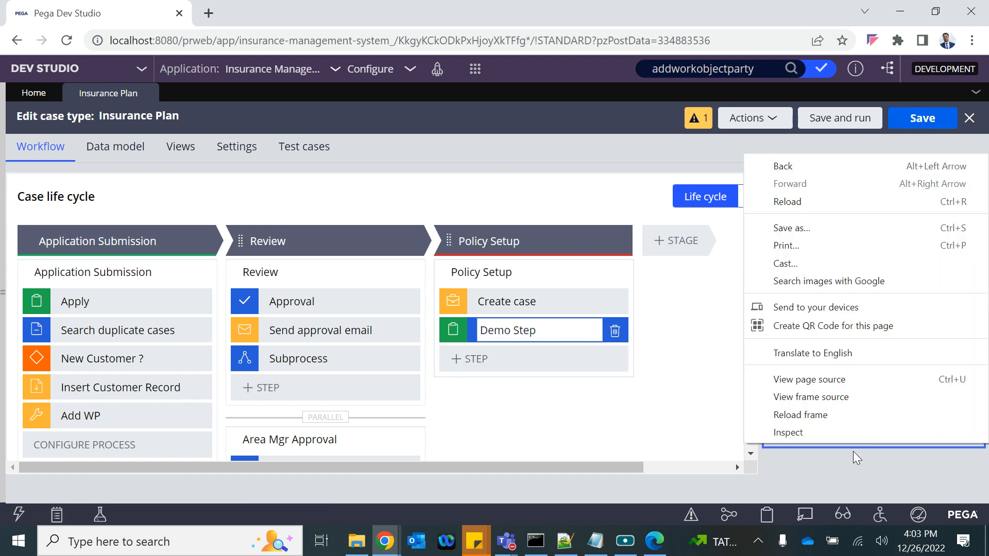
{"action": "left_click", "coordinate": [829, 462]}
{"action": "left_click", "coordinate": [788, 435]}
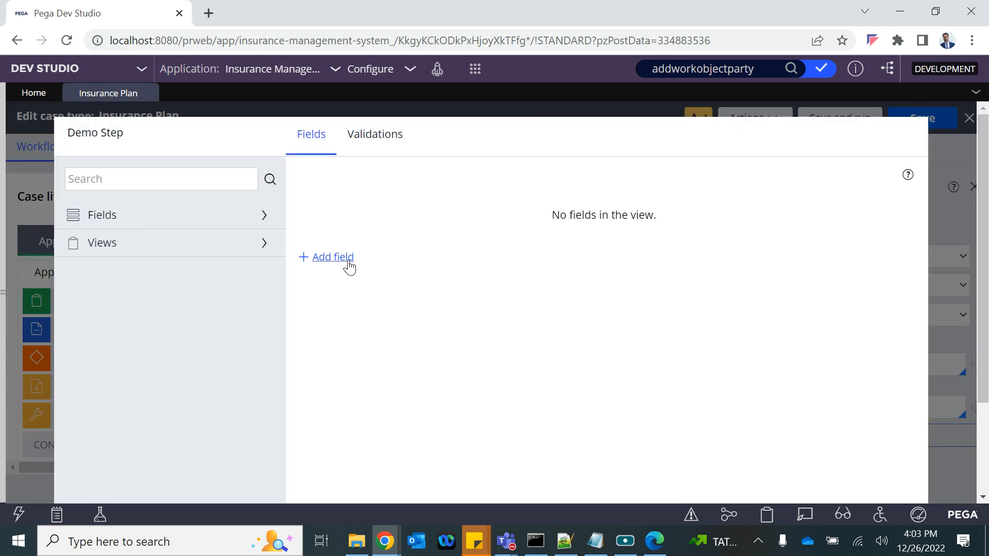
{"action": "scroll", "coordinate": [620, 324], "scroll_direction": "down", "scroll_amount": 3}
{"action": "left_click", "coordinate": [851, 484]}
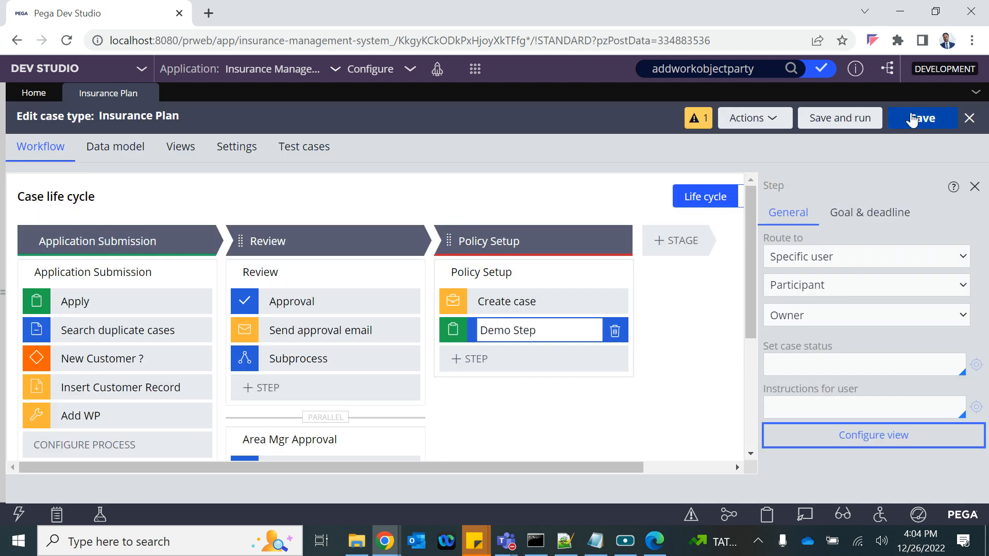
{"action": "left_click", "coordinate": [912, 120]}
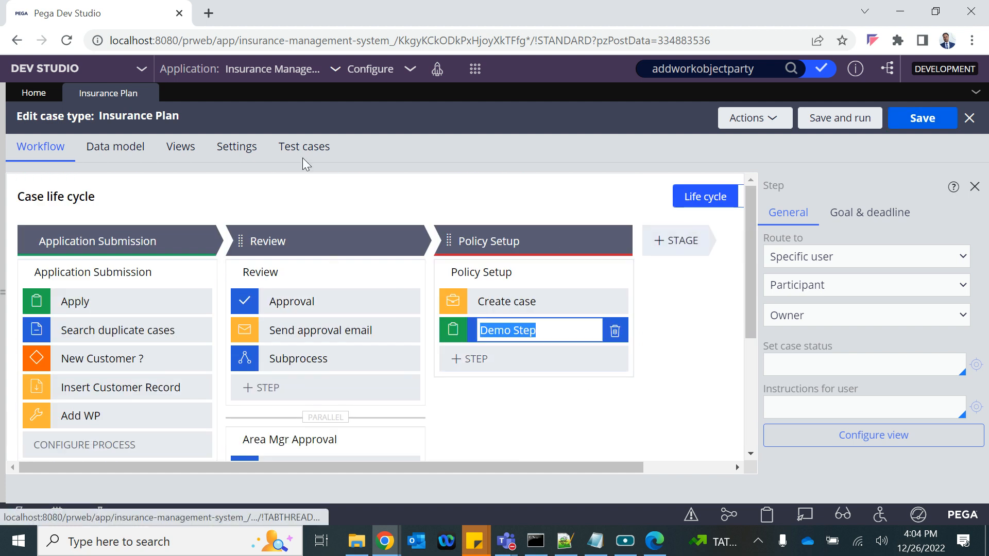
Step: Create a new Insurance Plan case
{"action": "left_click", "coordinate": [475, 68]}
{"action": "mouse_move", "coordinate": [503, 83]}
{"action": "left_click", "coordinate": [644, 85]}
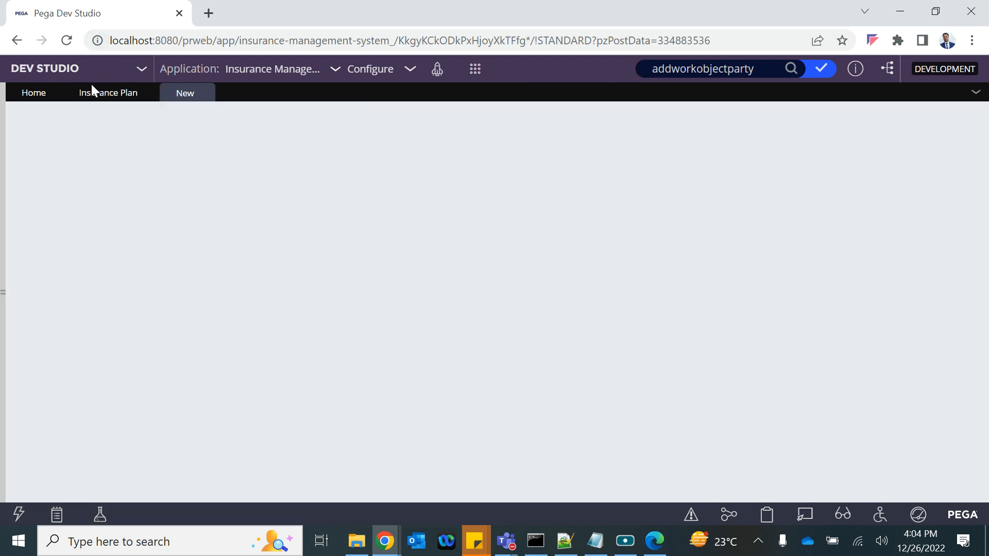
Step: In the Insurance Plan case type, set the Send rejection email recipient to the Customer participant and save
{"action": "left_click", "coordinate": [106, 93]}
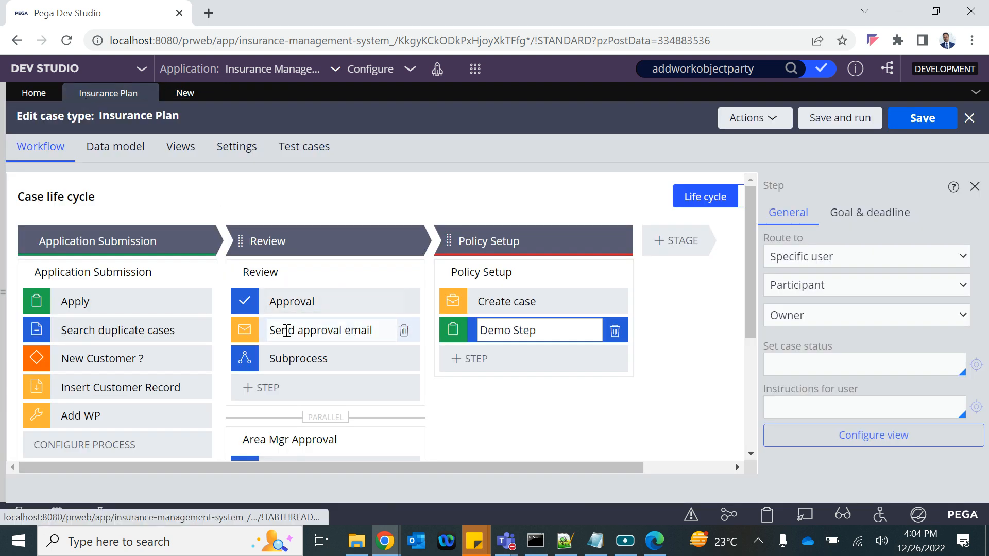
{"action": "scroll", "coordinate": [285, 336], "scroll_direction": "down", "scroll_amount": 4}
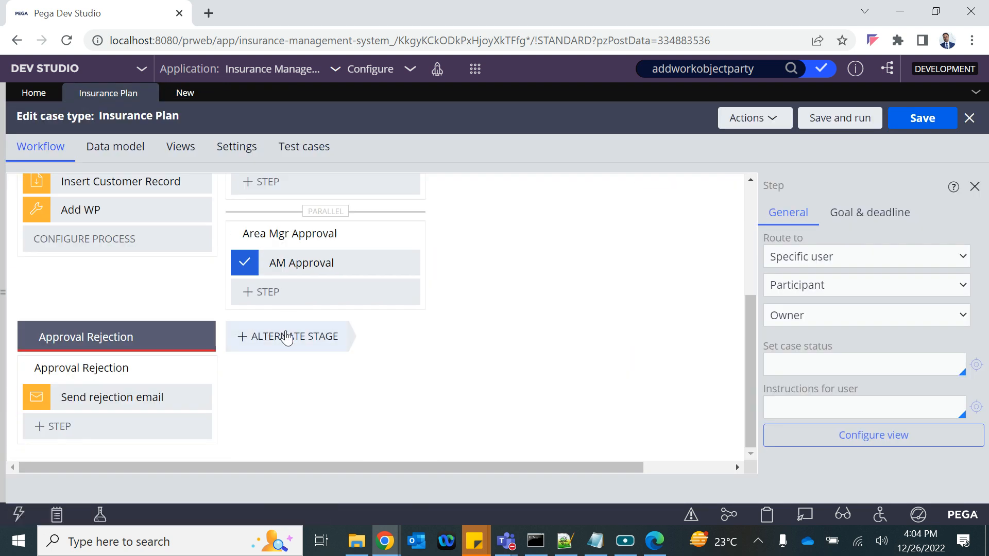
{"action": "left_click", "coordinate": [117, 397]}
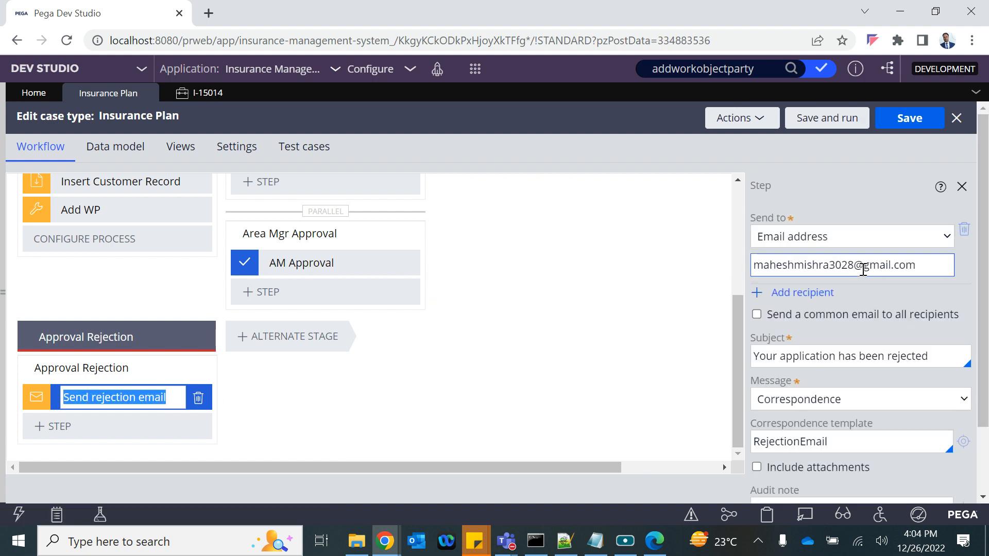
{"action": "left_click", "coordinate": [840, 241]}
{"action": "left_click", "coordinate": [792, 286]}
{"action": "left_click", "coordinate": [832, 236]}
{"action": "left_click", "coordinate": [828, 300]}
{"action": "left_click", "coordinate": [828, 266]}
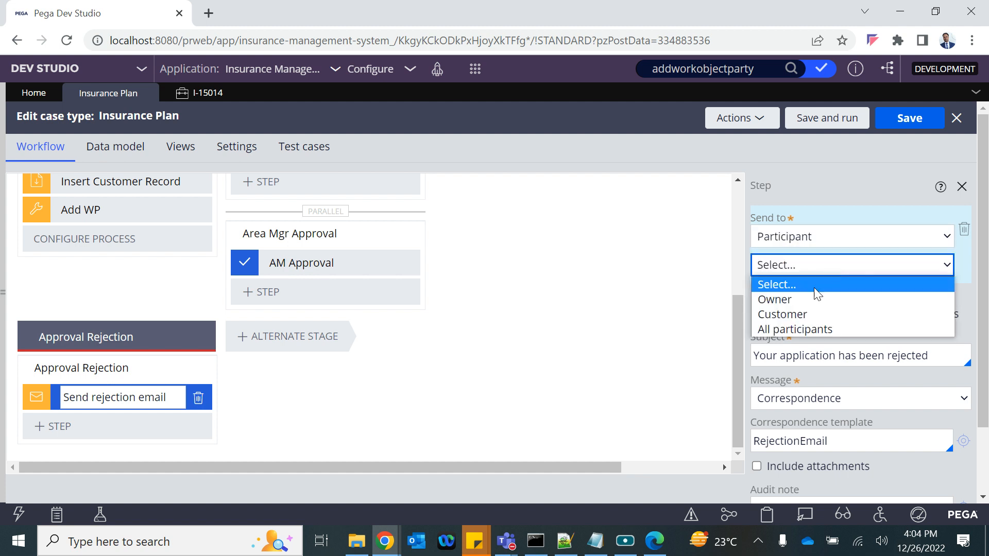
{"action": "left_click", "coordinate": [794, 314]}
{"action": "left_click", "coordinate": [911, 129]}
Step: In the open Insurance Plan case, set New Customer to No, enter the customer's CID, choose Auto insurance, and submit the application
{"action": "left_click", "coordinate": [204, 93]}
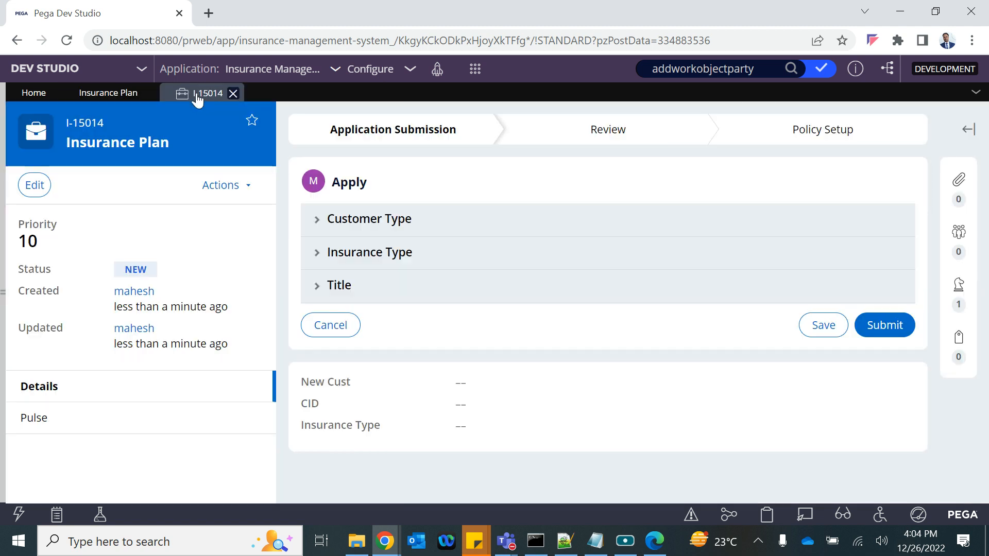
{"action": "left_click", "coordinate": [84, 92]}
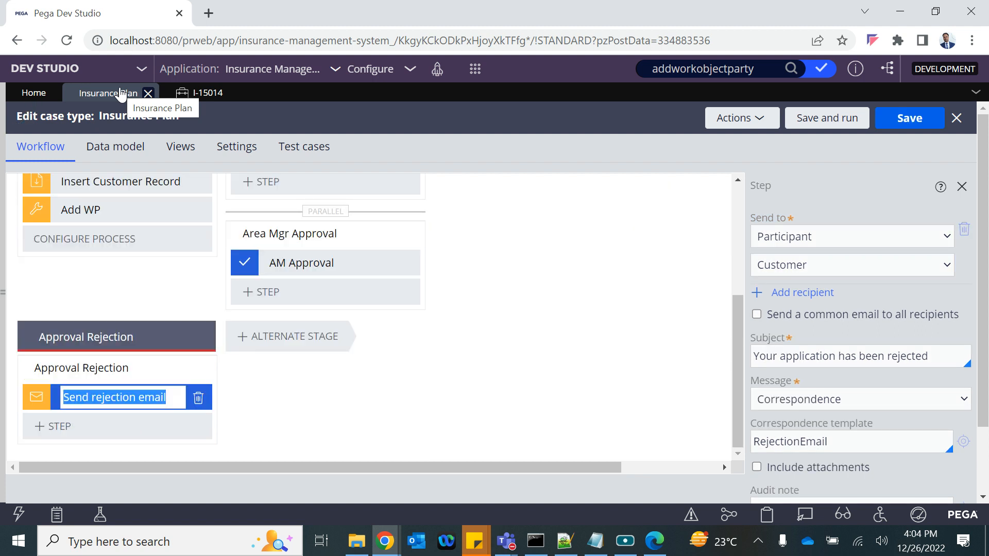
{"action": "left_click", "coordinate": [202, 95]}
{"action": "left_click", "coordinate": [343, 223]}
{"action": "left_click", "coordinate": [342, 298]}
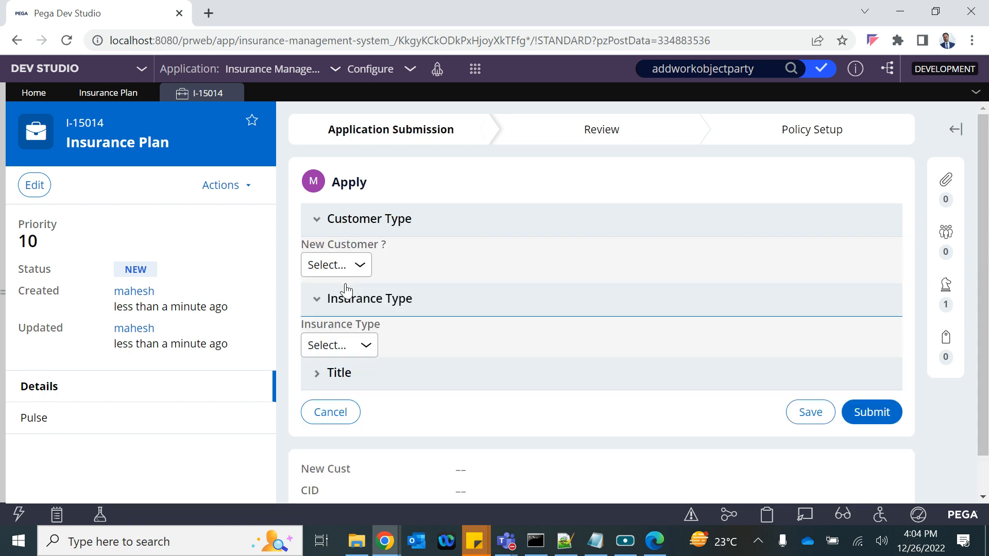
{"action": "left_click", "coordinate": [335, 265]}
{"action": "left_click", "coordinate": [316, 313]}
{"action": "left_click", "coordinate": [340, 316]}
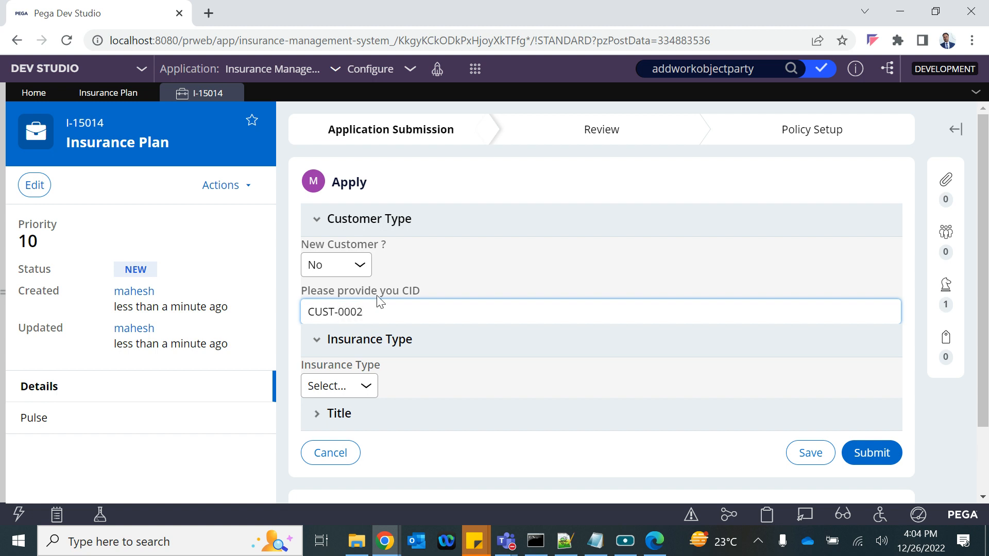
{"action": "left_click", "coordinate": [340, 387]}
{"action": "left_click", "coordinate": [320, 422]}
{"action": "left_click", "coordinate": [881, 454]}
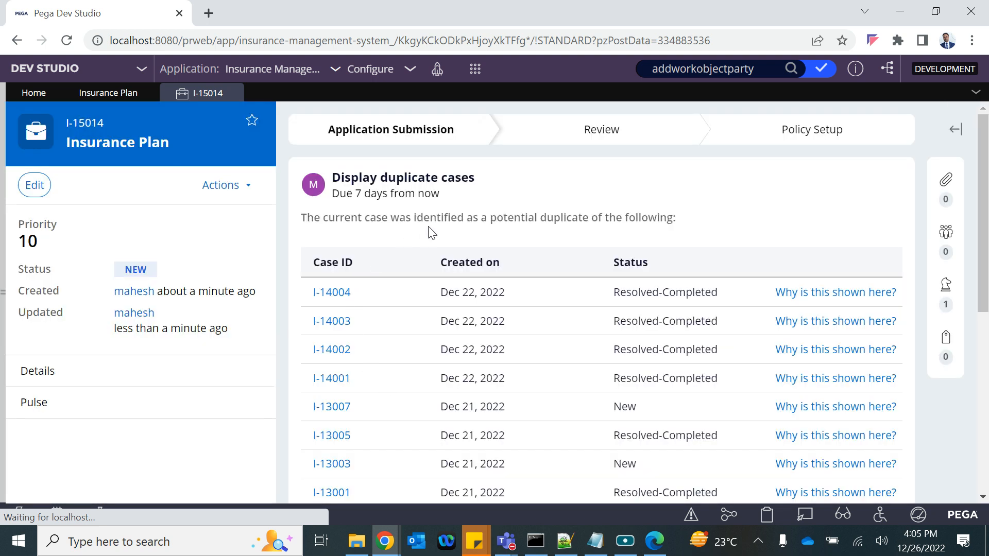
Step: Ignore the potential duplicate cases and continue, submit that choice, and reject the case at the Approval step
{"action": "scroll", "coordinate": [495, 397], "scroll_direction": "down", "scroll_amount": 7}
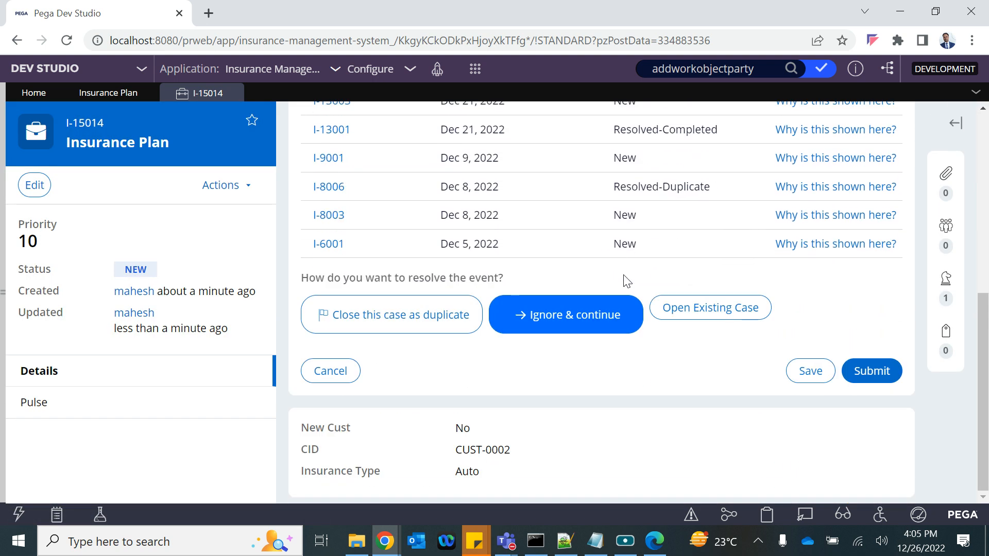
{"action": "left_click", "coordinate": [592, 322]}
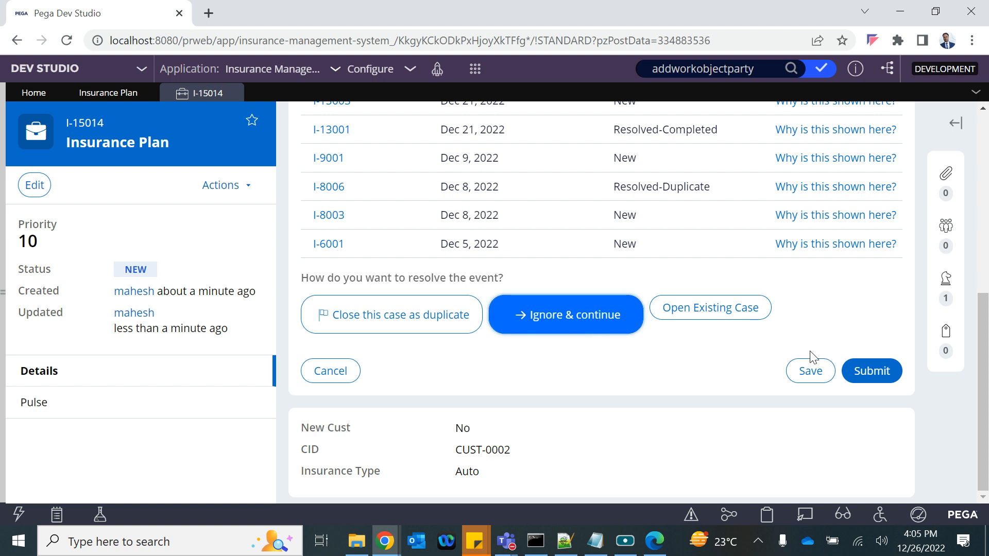
{"action": "left_click", "coordinate": [873, 371]}
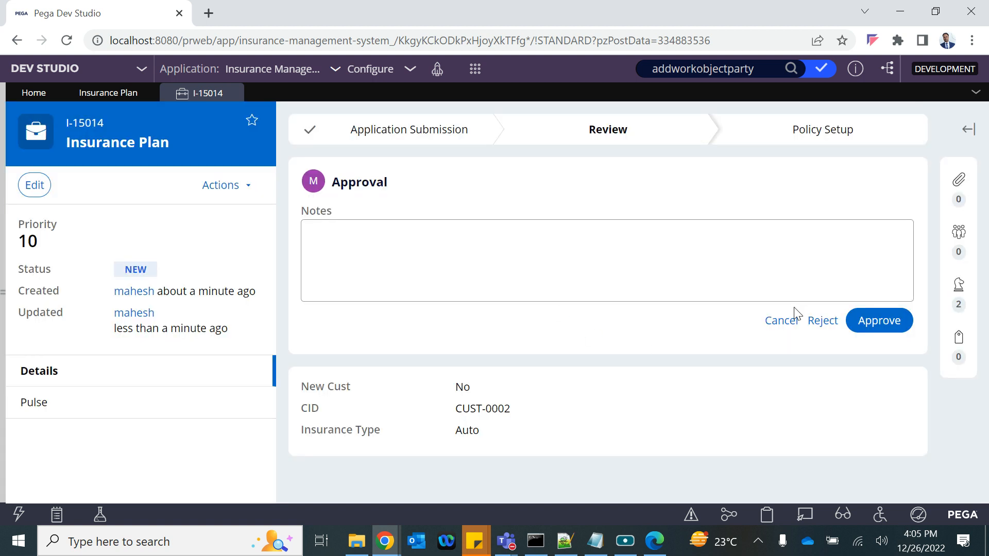
{"action": "left_click", "coordinate": [823, 322]}
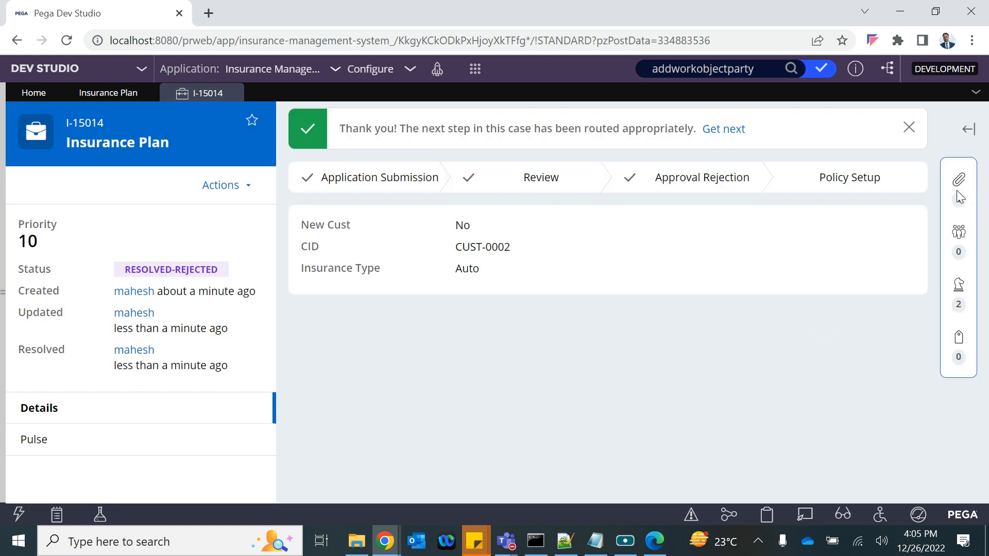
Step: Open the rejection email attached to the case, check its recipient address, and close it
{"action": "left_click", "coordinate": [957, 191]}
{"action": "left_click", "coordinate": [839, 220]}
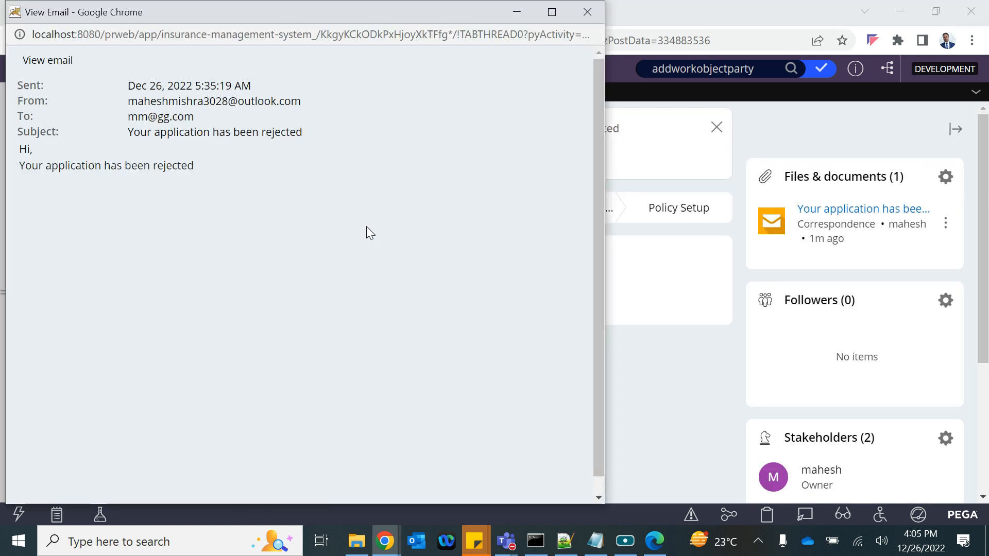
{"action": "left_click_drag", "start_coordinate": [130, 117], "coordinate": [194, 118]}
{"action": "left_click", "coordinate": [587, 12]}
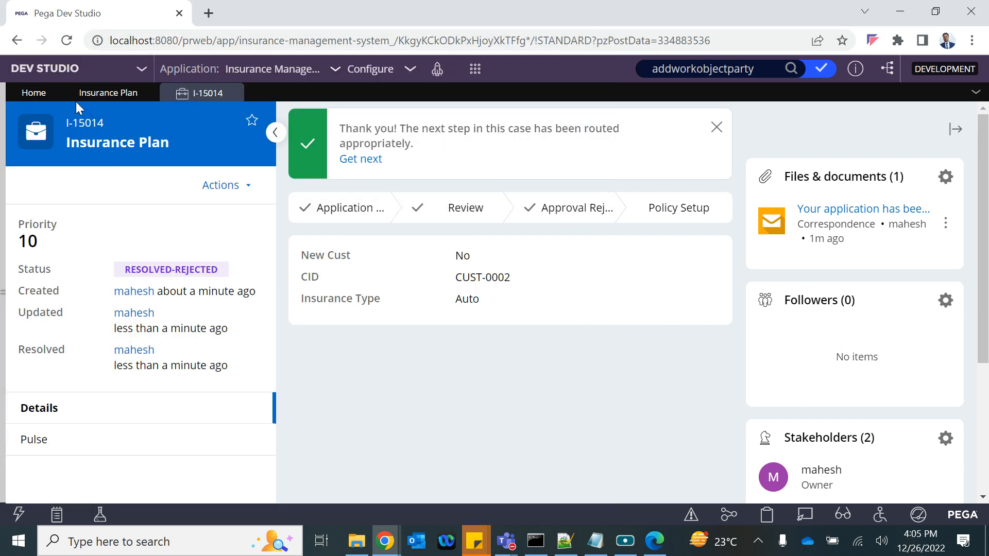
Step: Check the Customer stakeholder's contact details for the email address that the rejection email was sent to
{"action": "left_click", "coordinate": [3, 268]}
{"action": "scroll", "coordinate": [837, 391], "scroll_direction": "down", "scroll_amount": 2}
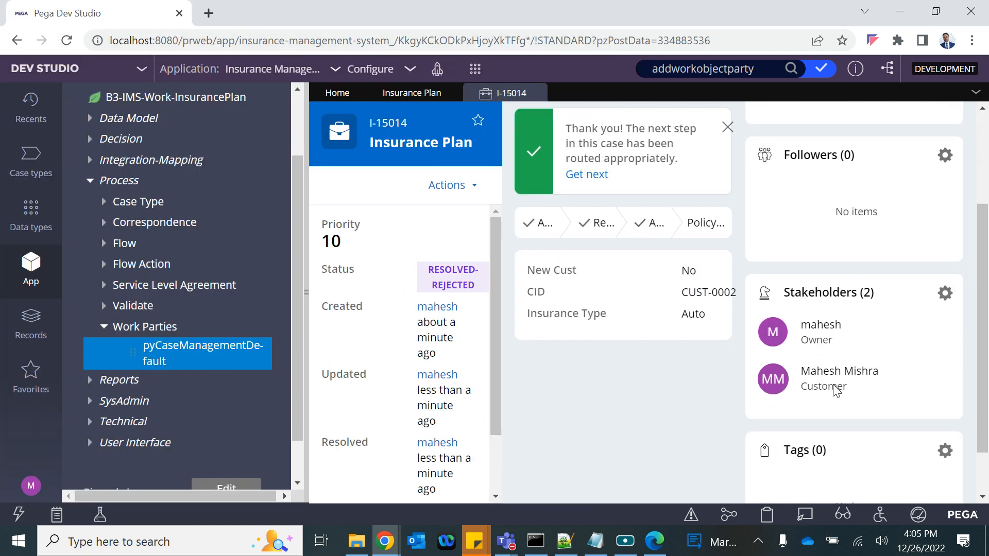
{"action": "left_click", "coordinate": [808, 375]}
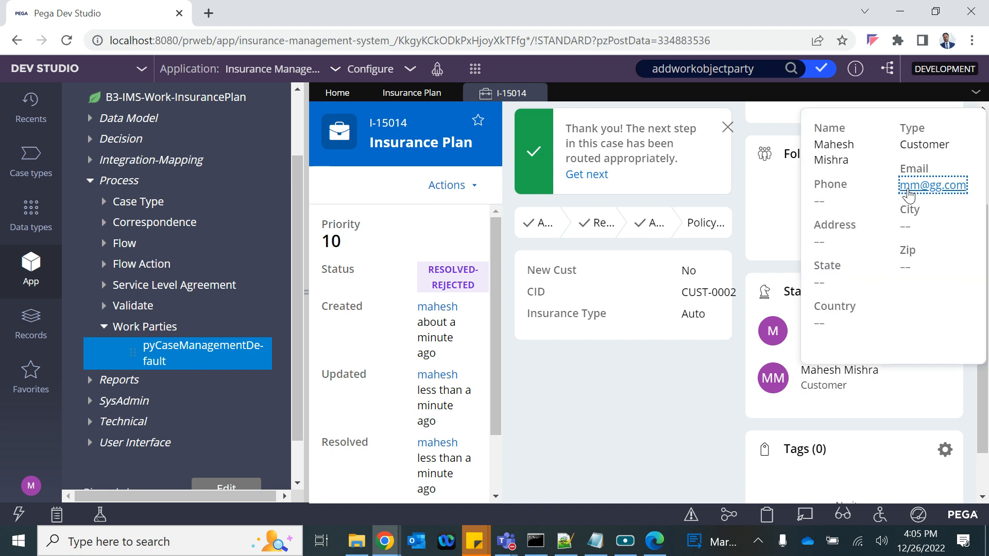
{"action": "left_click_drag", "start_coordinate": [899, 186], "coordinate": [963, 191]}
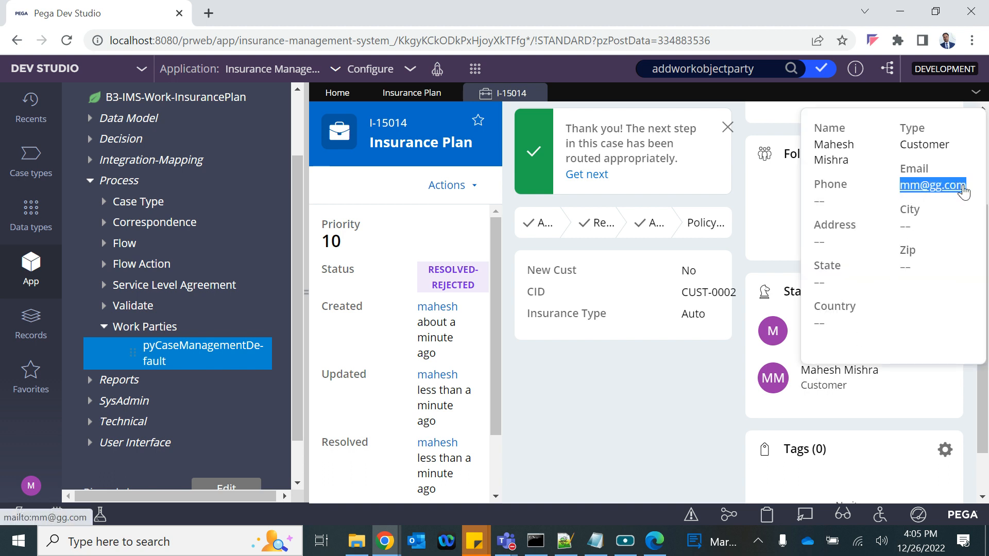
{"action": "left_click", "coordinate": [304, 286]}
{"action": "mouse_move", "coordinate": [798, 386]}
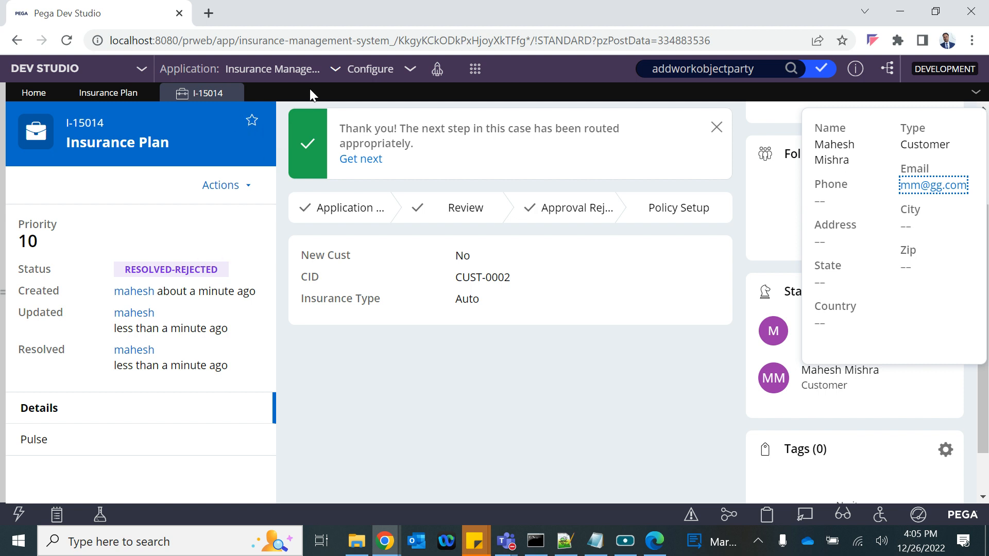
Step: Create another Insurance Plan case
{"action": "left_click", "coordinate": [475, 69]}
{"action": "mouse_move", "coordinate": [543, 86]}
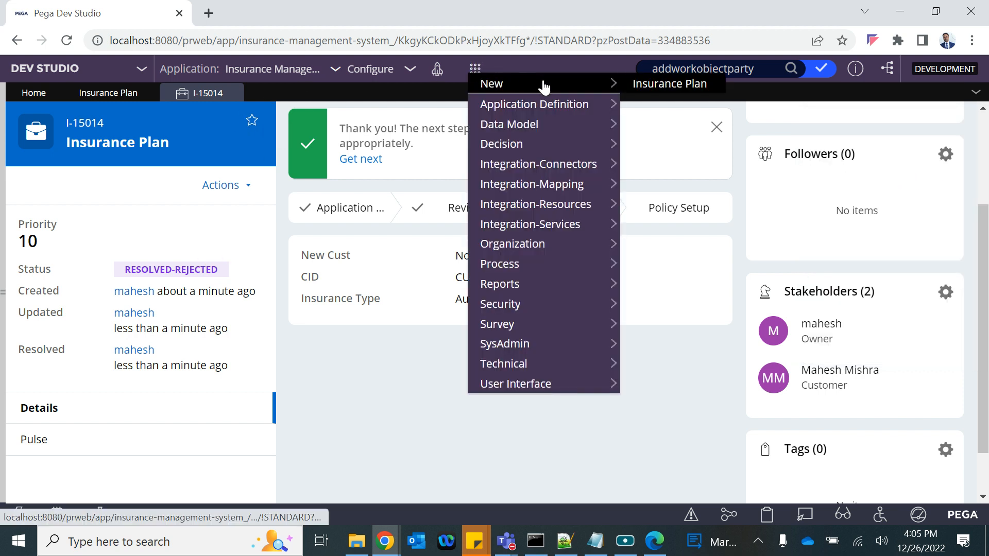
{"action": "left_click", "coordinate": [667, 83]}
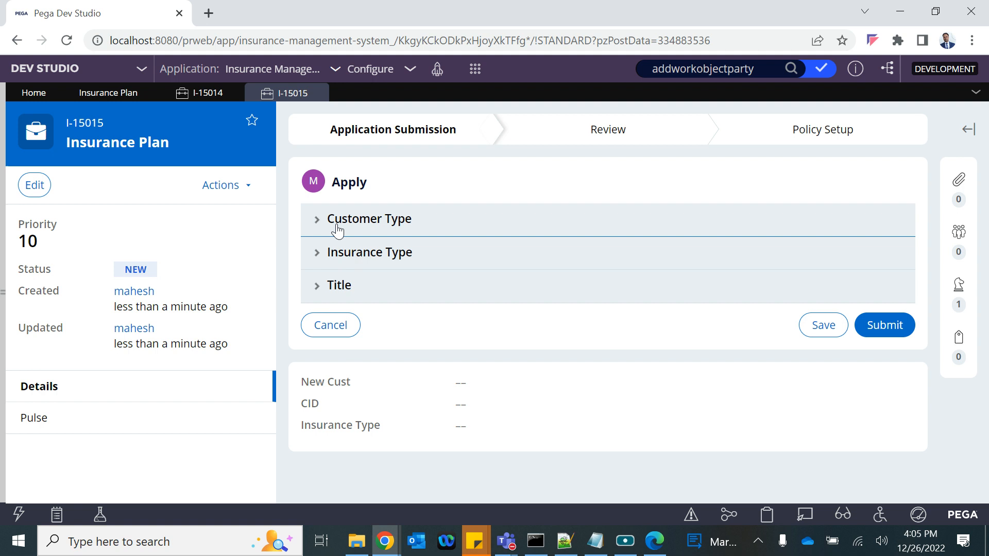
Step: Set New Customer to No, check the case's stakeholders, enter the customer's CID, and submit the application without an insurance type
{"action": "left_click", "coordinate": [337, 222]}
{"action": "left_click", "coordinate": [333, 263]}
{"action": "left_click", "coordinate": [322, 314]}
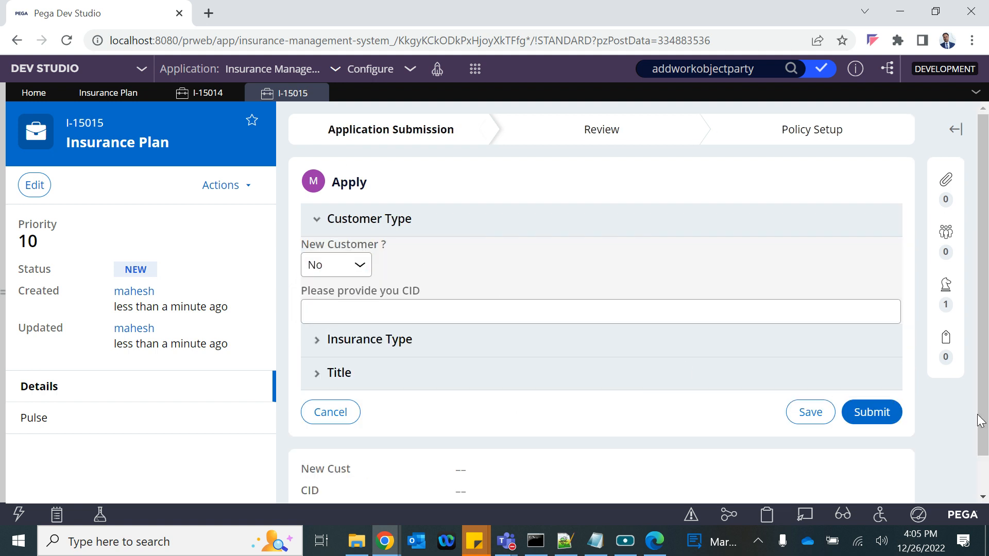
{"action": "left_click", "coordinate": [945, 282]}
{"action": "scroll", "coordinate": [832, 469], "scroll_direction": "down", "scroll_amount": 1}
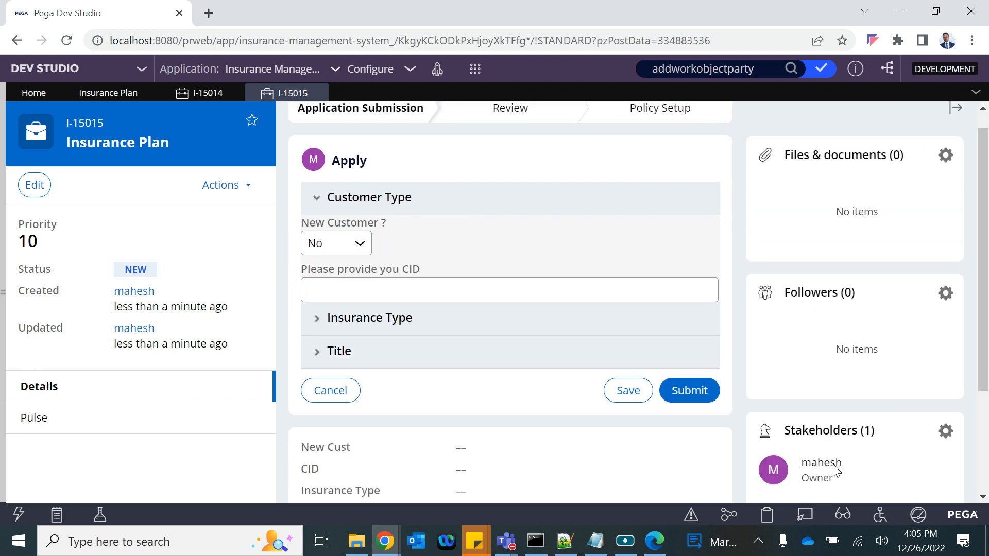
{"action": "left_click", "coordinate": [341, 248]}
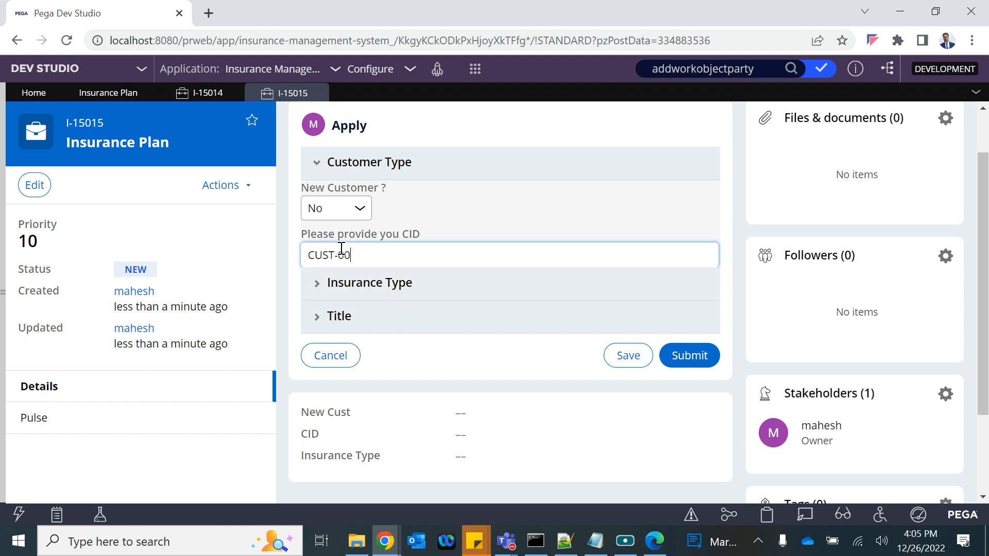
{"action": "left_click", "coordinate": [678, 358]}
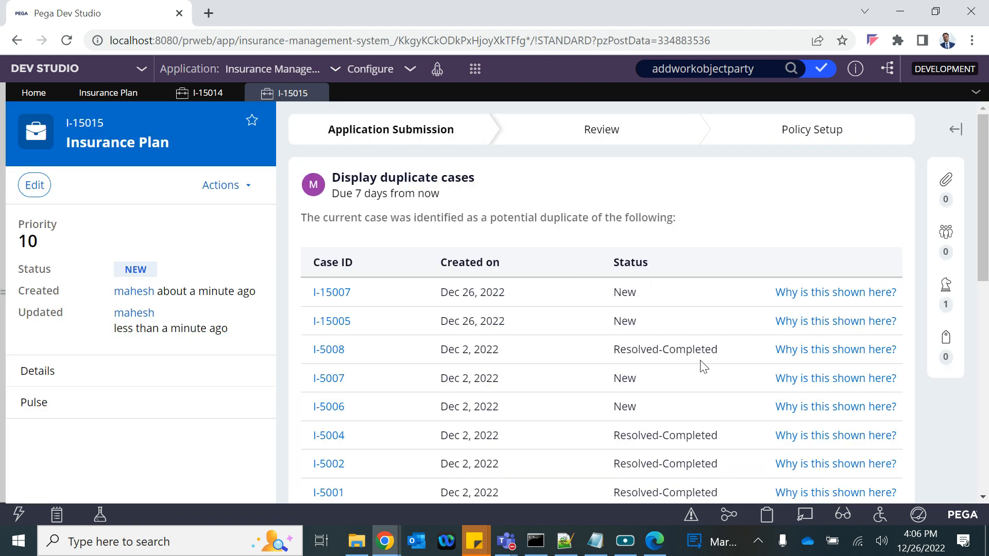
Step: Continue past the duplicate cases and approve the Insurance Plan case at each approval level to reach Policy Setup
{"action": "scroll", "coordinate": [704, 367], "scroll_direction": "down", "scroll_amount": 10}
{"action": "left_click", "coordinate": [888, 378]}
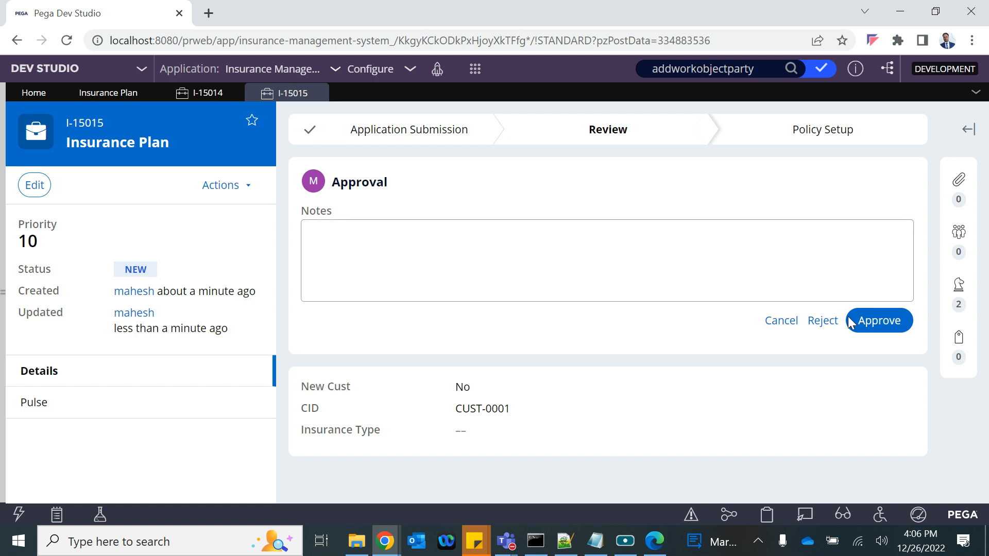
{"action": "left_click", "coordinate": [867, 327]}
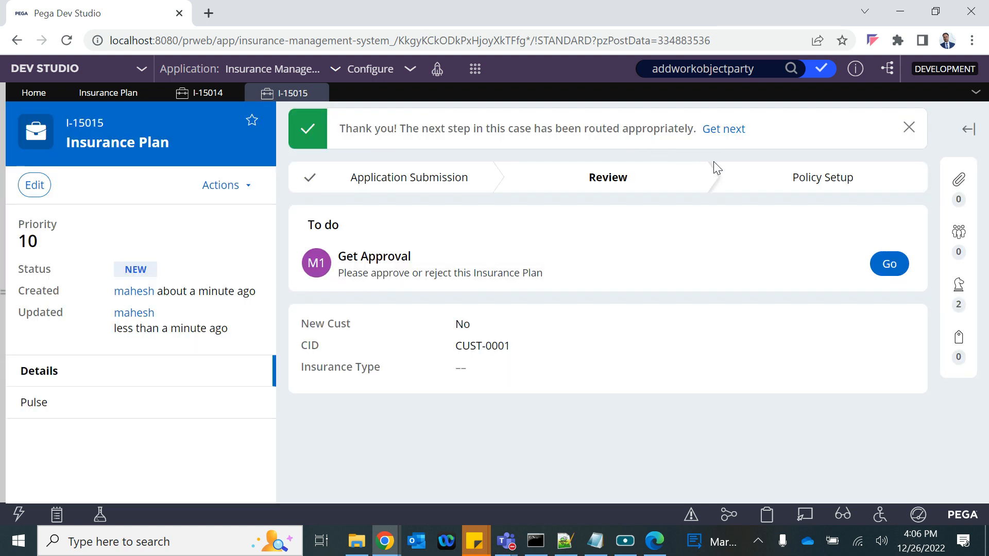
{"action": "left_click", "coordinate": [879, 267]}
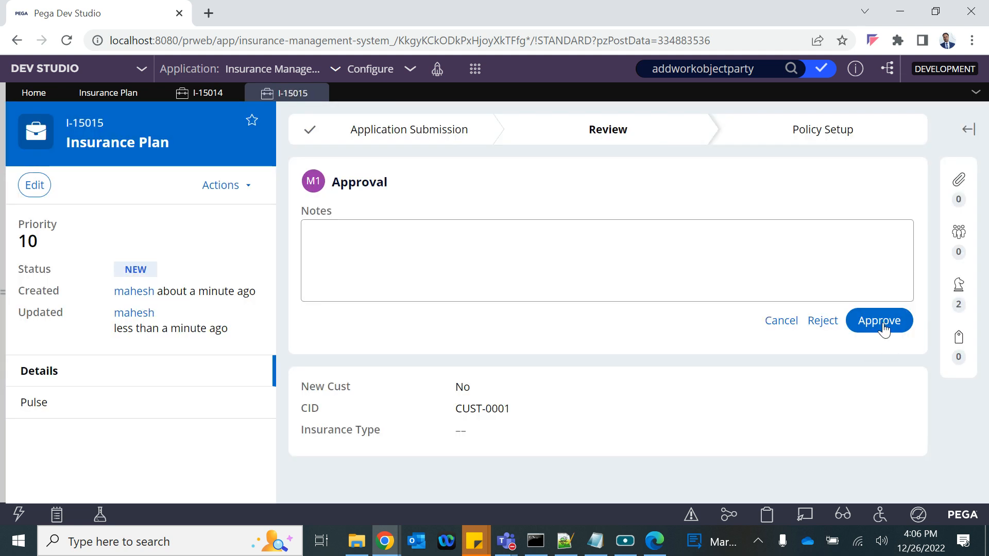
{"action": "left_click", "coordinate": [881, 321]}
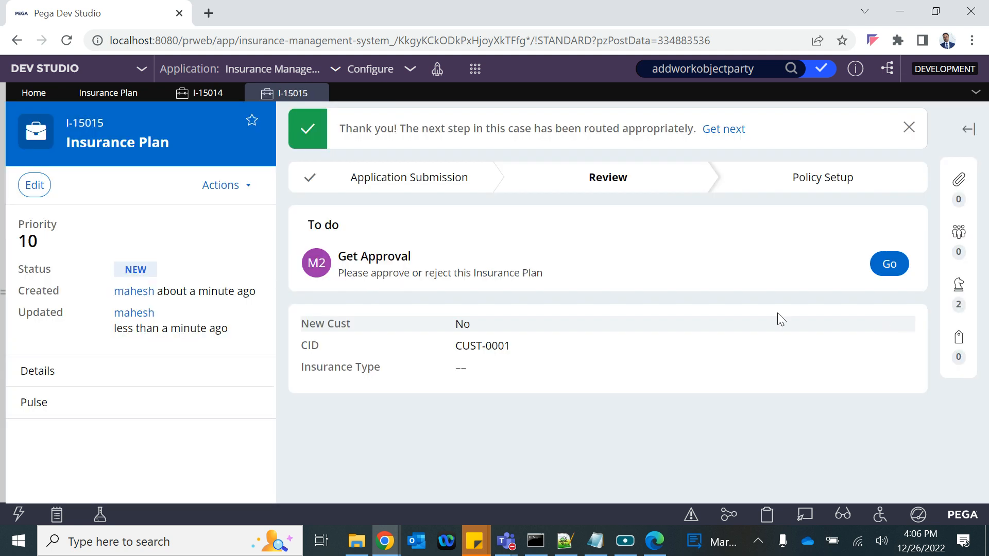
{"action": "left_click", "coordinate": [619, 185]}
{"action": "left_click", "coordinate": [879, 275]}
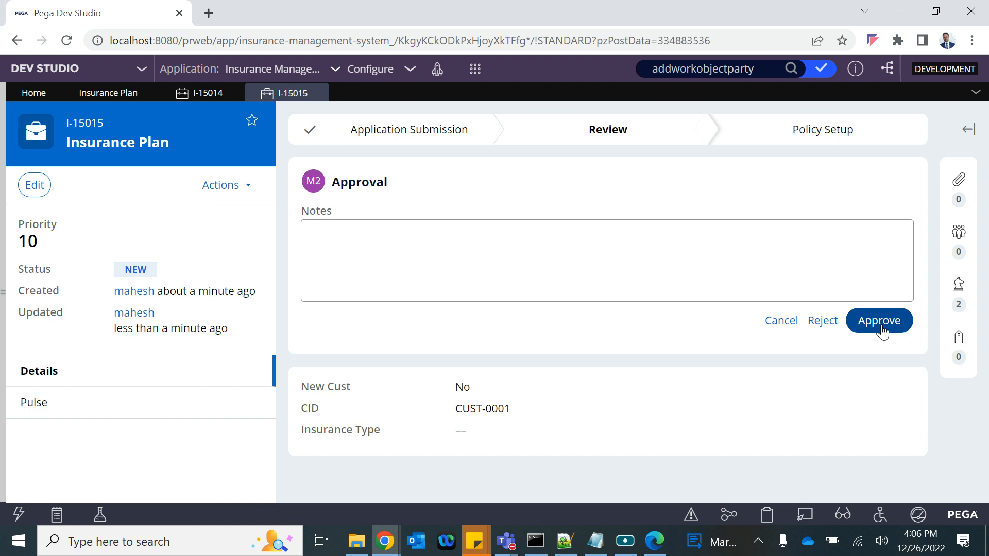
{"action": "left_click", "coordinate": [882, 331]}
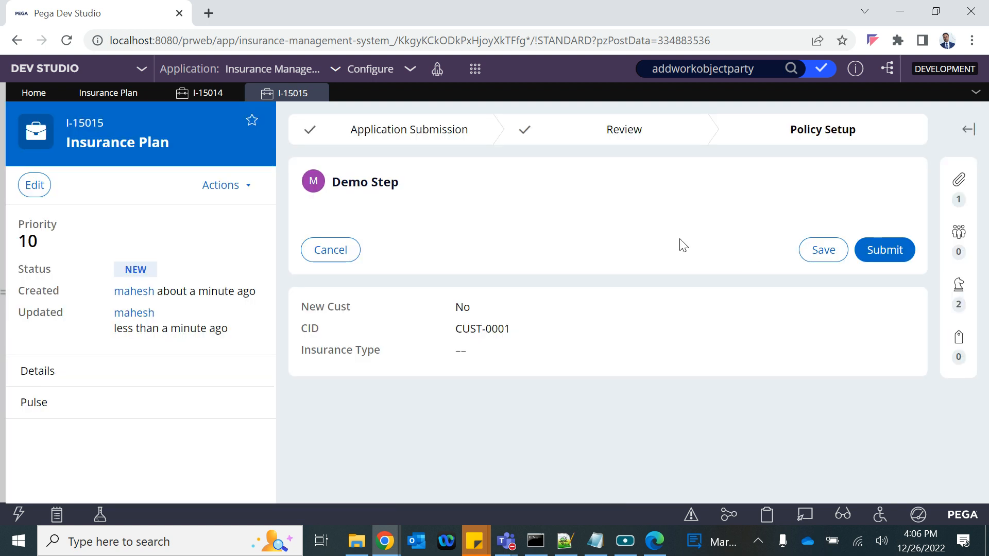
Step: Leave the Demo Step form unsubmitted and check its assignee in the case's to-do list against the step in the case type
{"action": "left_click", "coordinate": [329, 255]}
{"action": "left_click", "coordinate": [574, 201]}
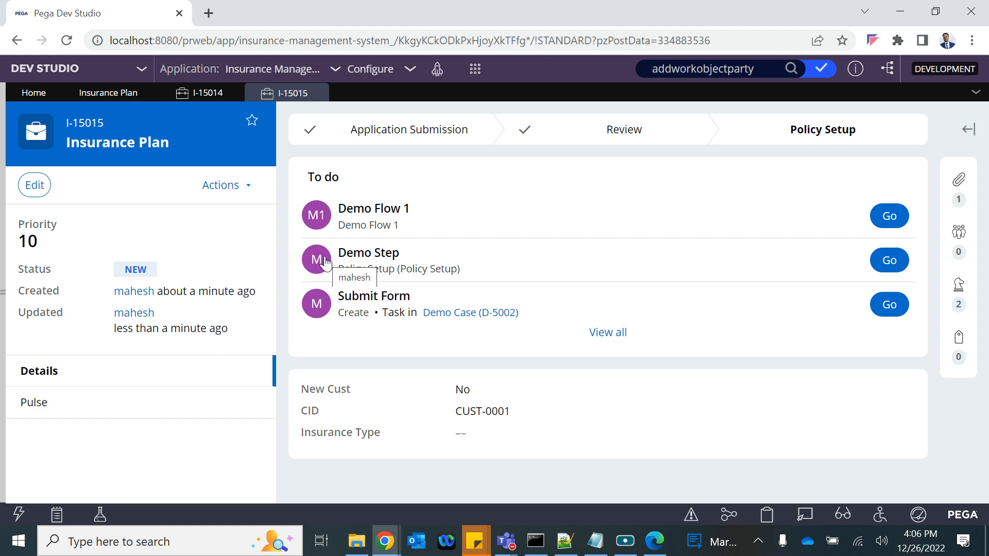
{"action": "left_click", "coordinate": [109, 93]}
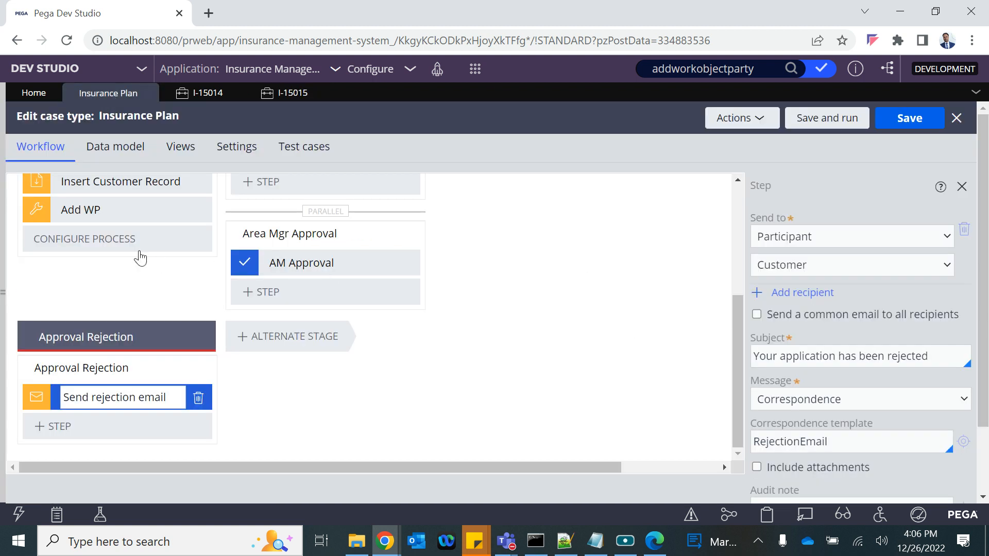
{"action": "left_click", "coordinate": [525, 331]}
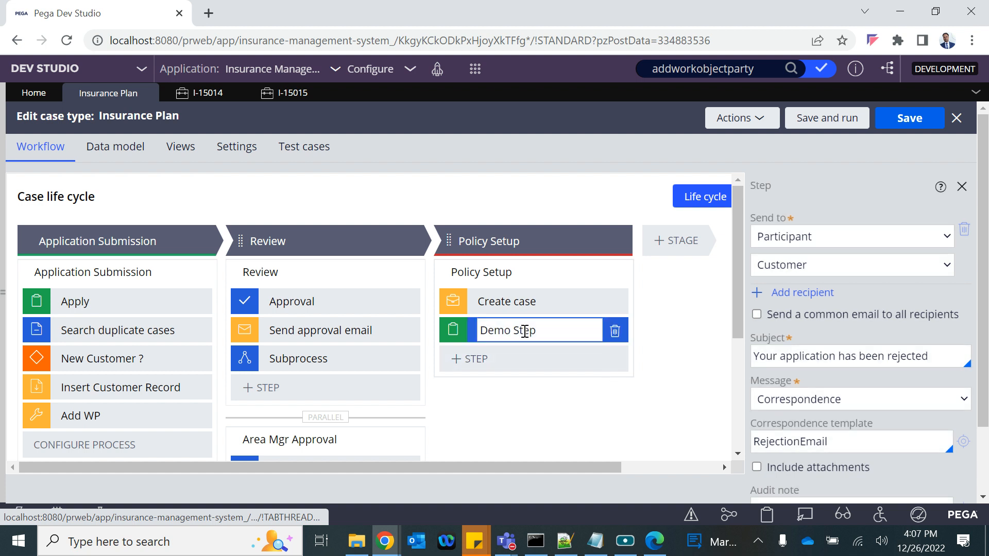
{"action": "left_click", "coordinate": [288, 94]}
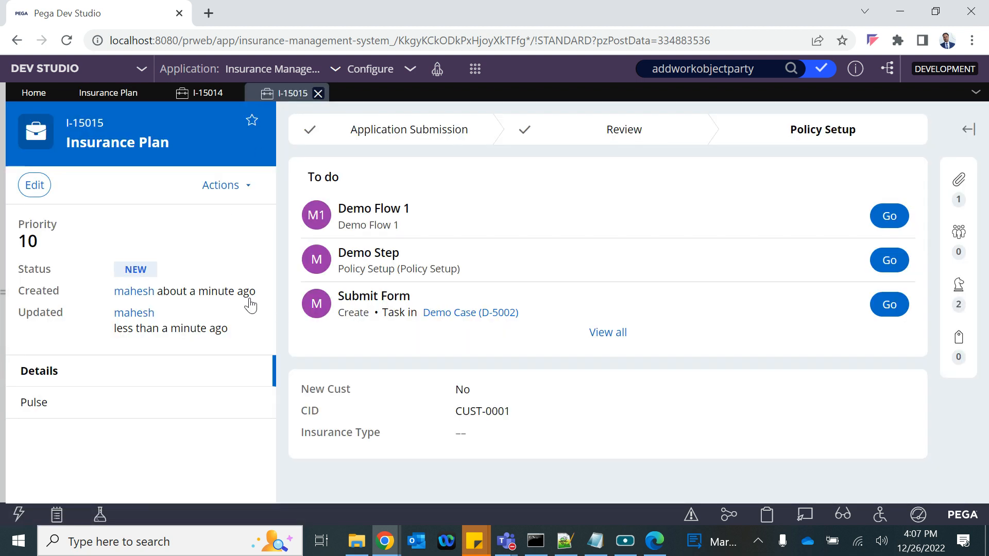
{"action": "left_click_drag", "start_coordinate": [341, 251], "coordinate": [470, 253]}
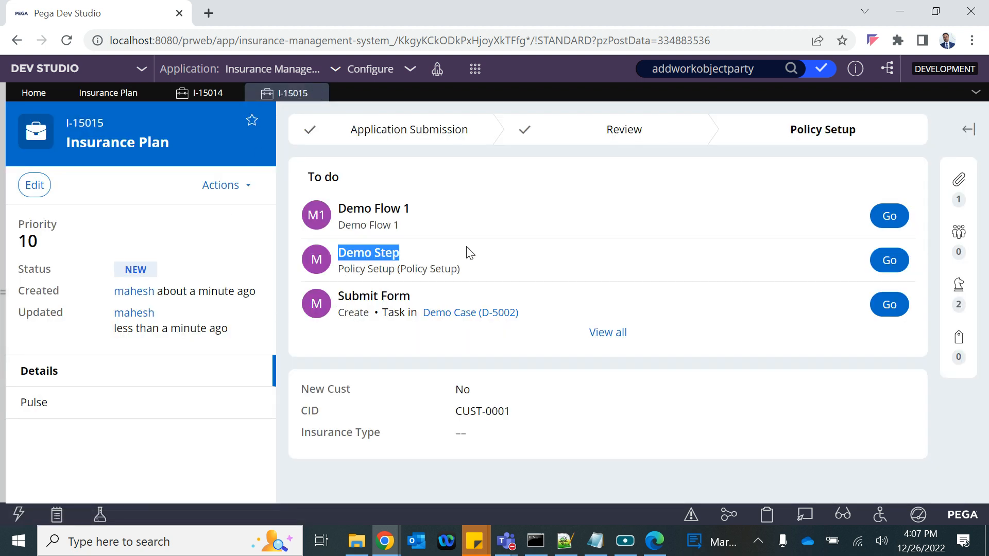